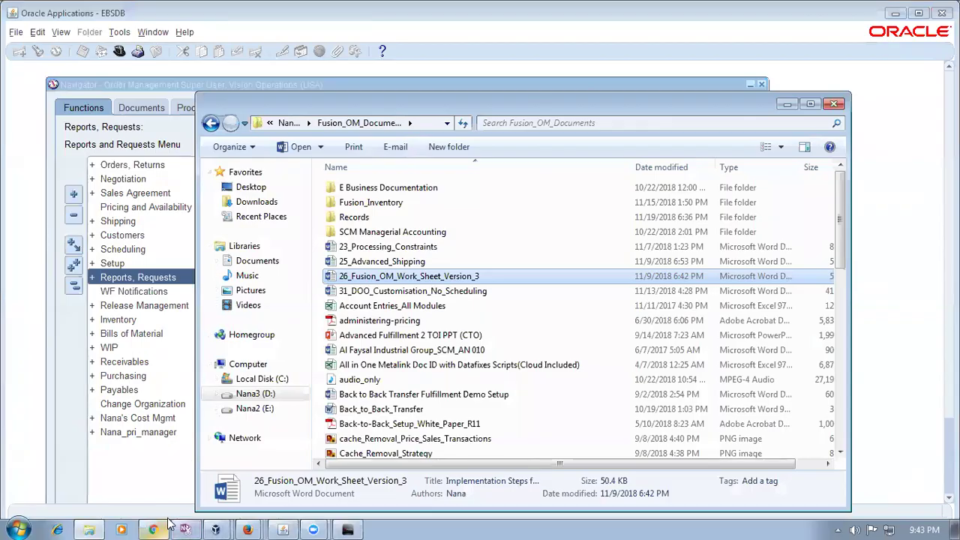
Switch to Chrome, open the OM Instance bookmark in a new tab and sign in to Oracle Applications Cloud with the saved credentials
click(153, 529)
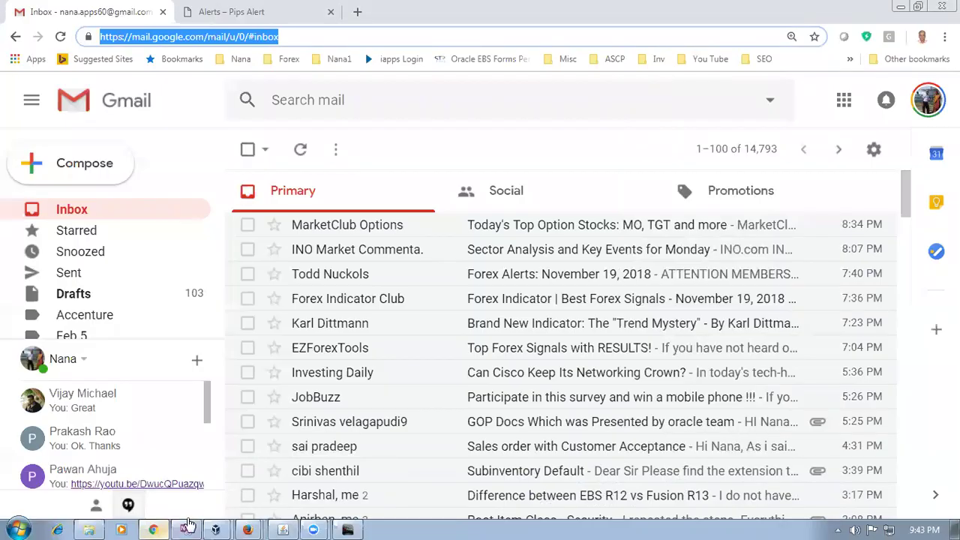
click(358, 12)
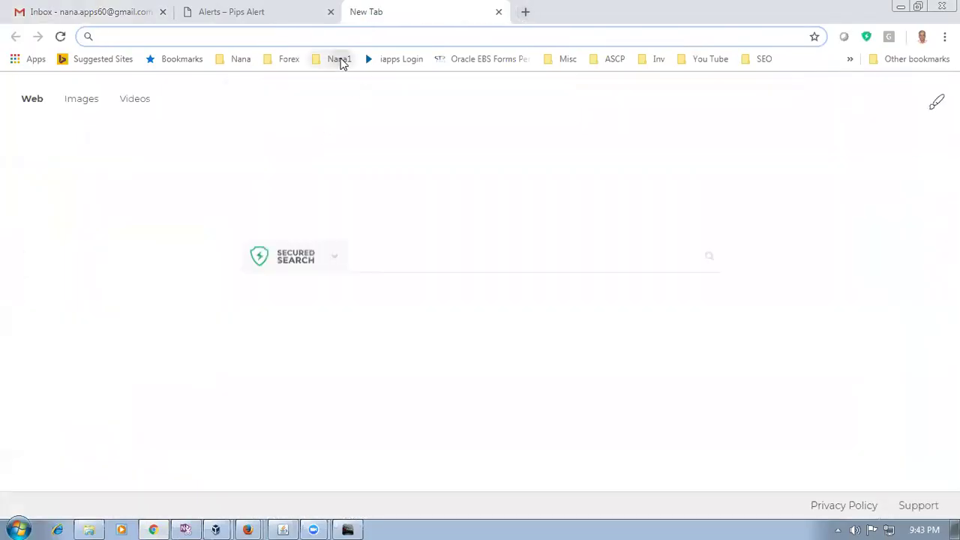
click(338, 59)
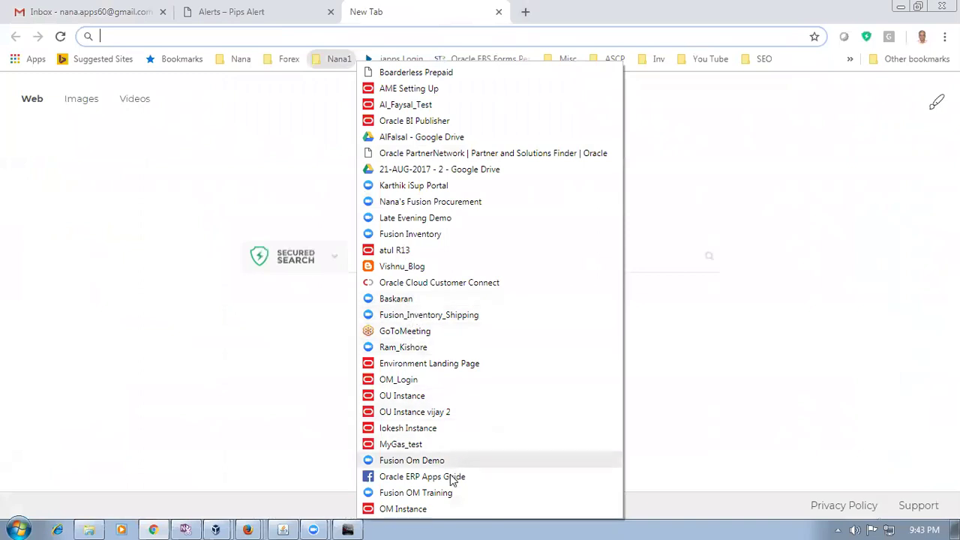
click(420, 512)
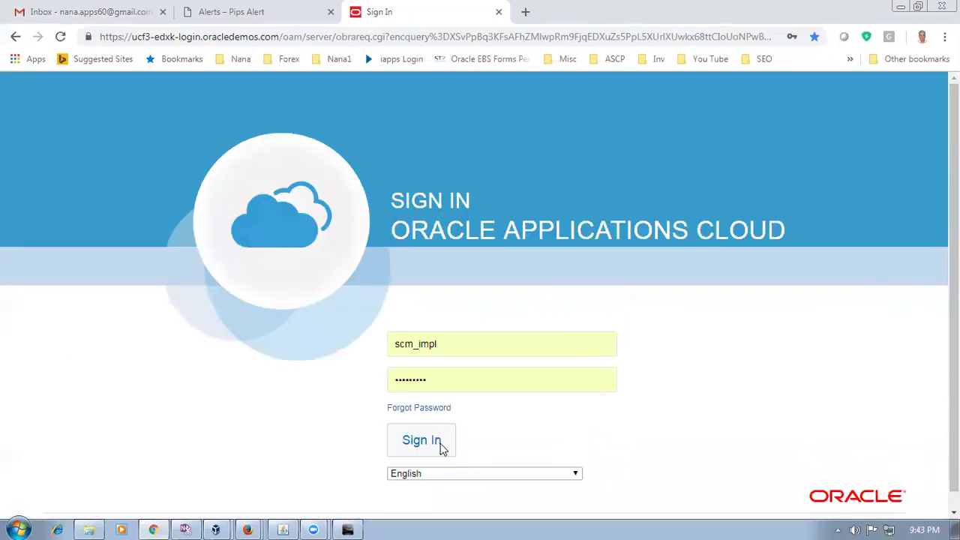
click(442, 448)
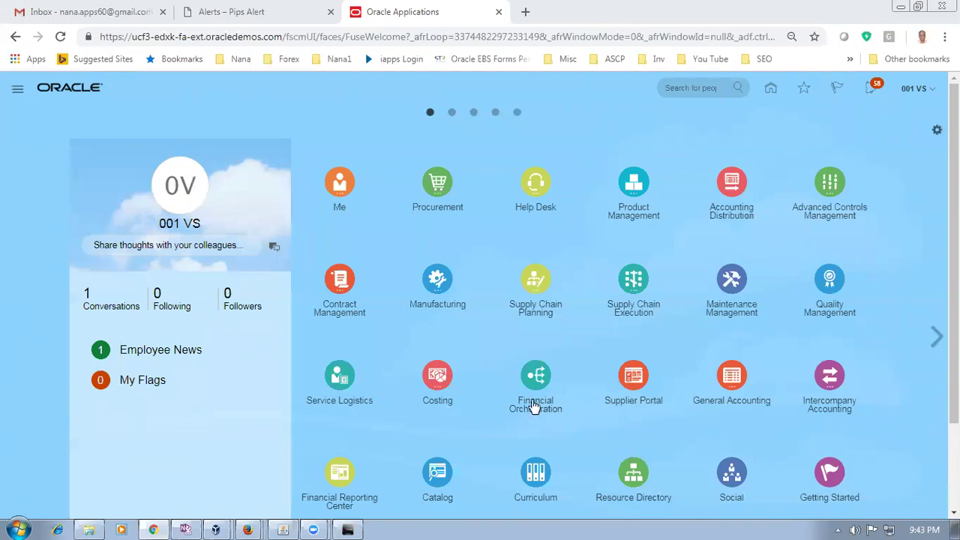
Lower the system speaker volume to about 47
click(854, 528)
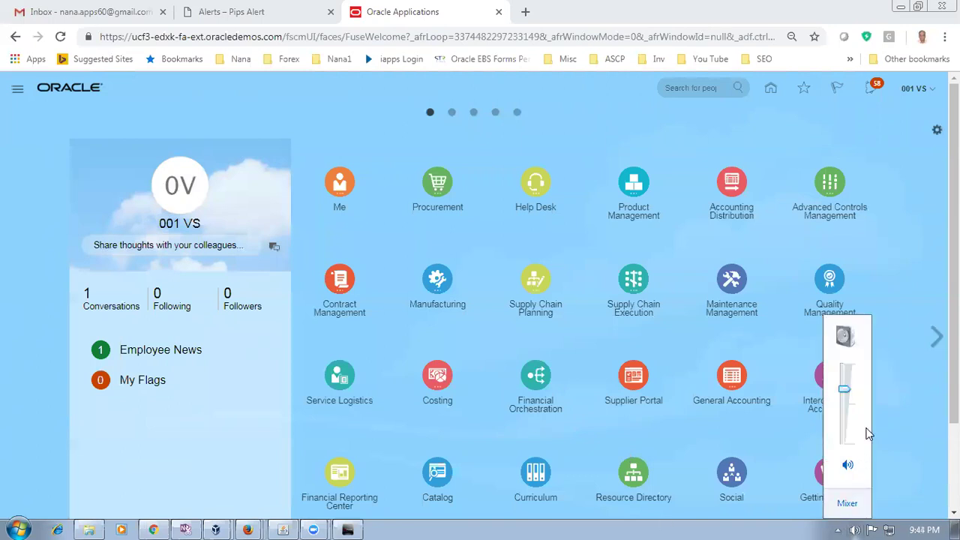
drag(847, 393, 848, 408)
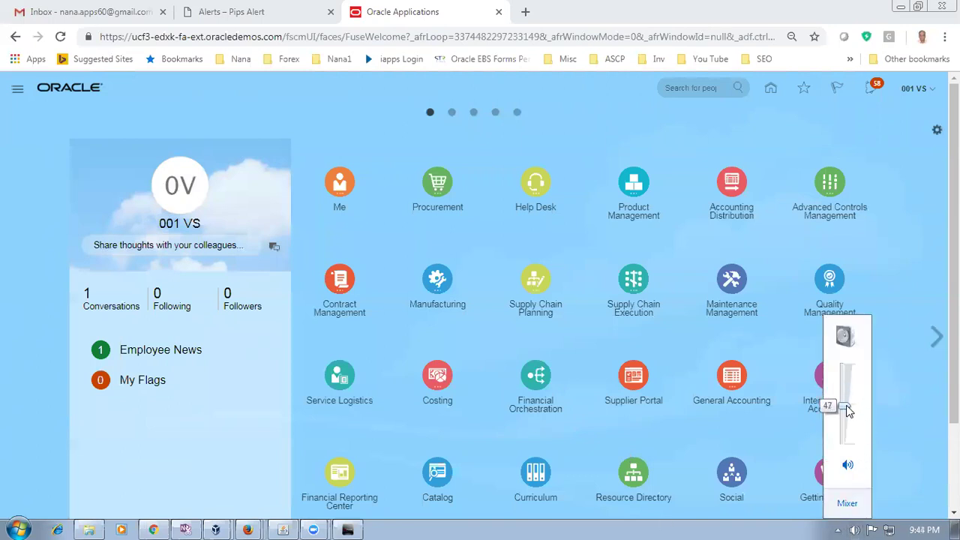
click(33, 292)
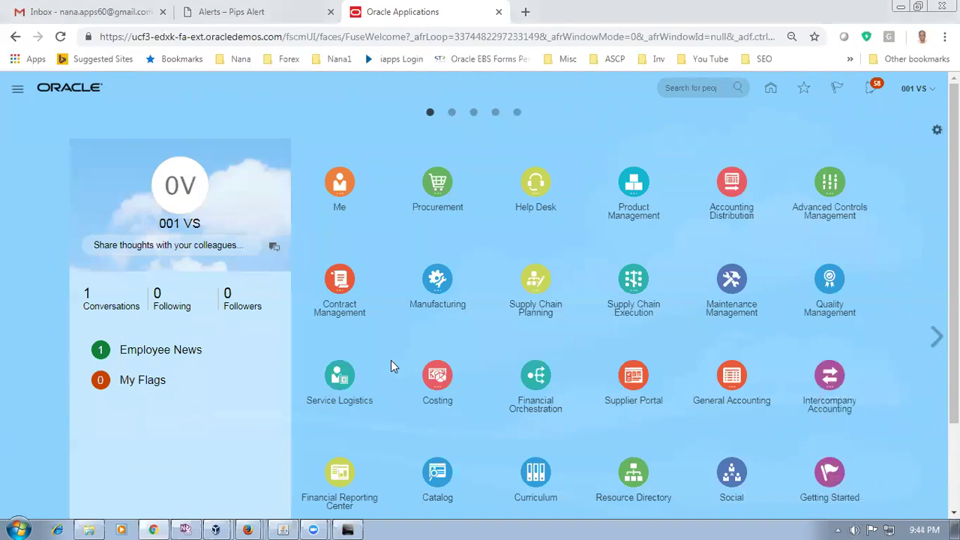
Go to Setup and Maintenance and open its task search page
click(917, 90)
click(715, 298)
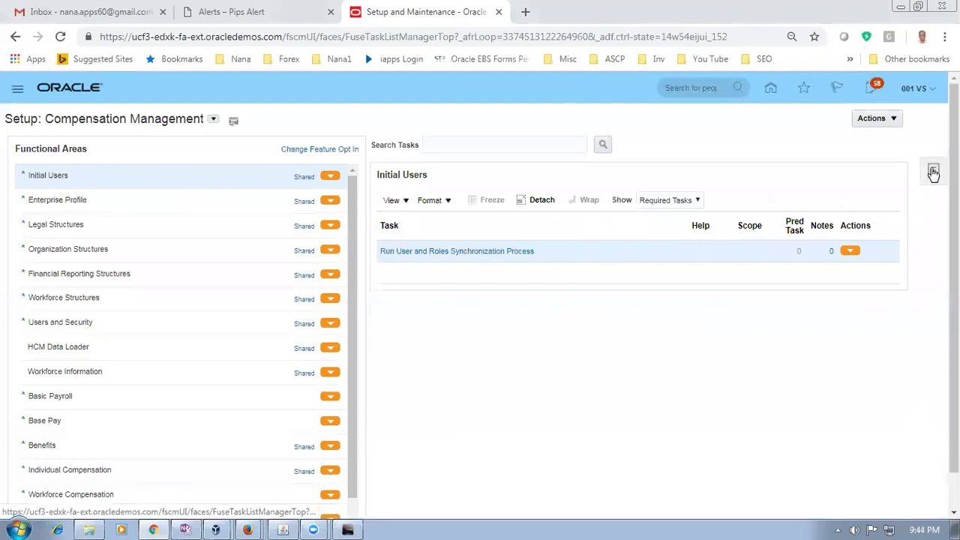
click(924, 175)
click(828, 204)
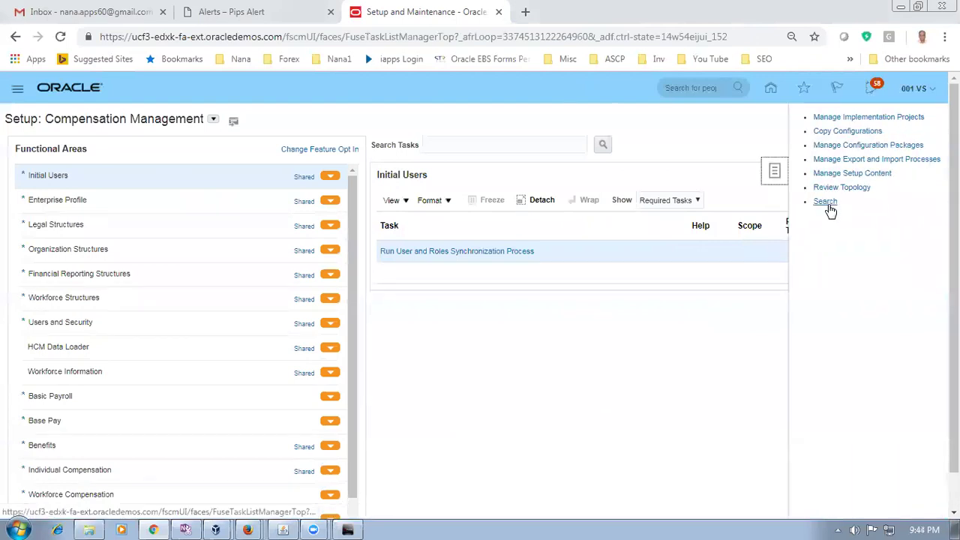
Search the setup tasks for "man%item%class%" and open the Manage Item Classes task
click(311, 145)
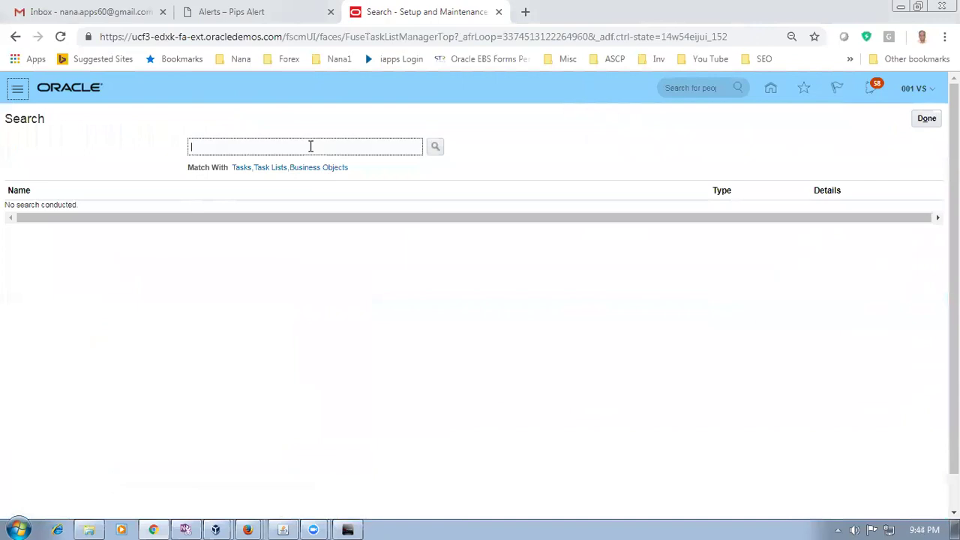
text(man%item)
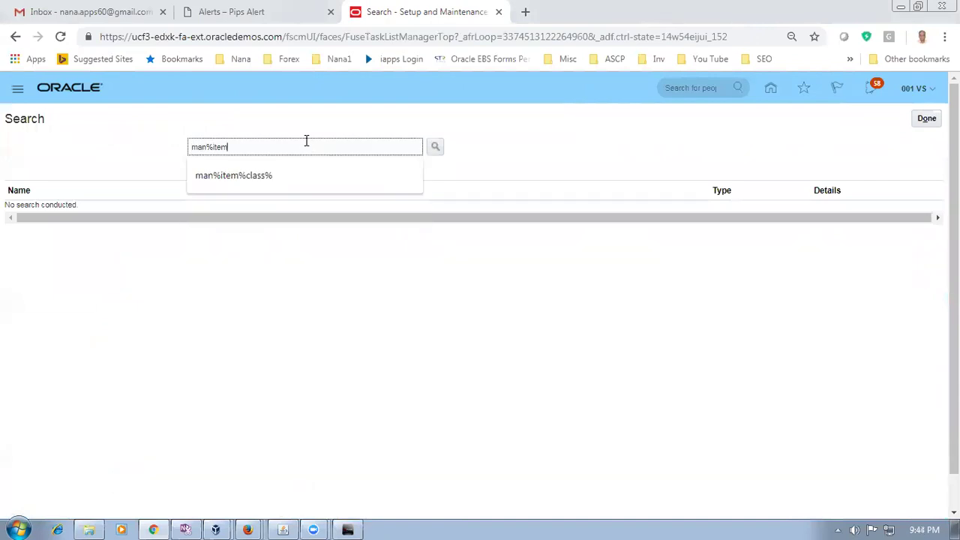
text(%class%)
key(Return)
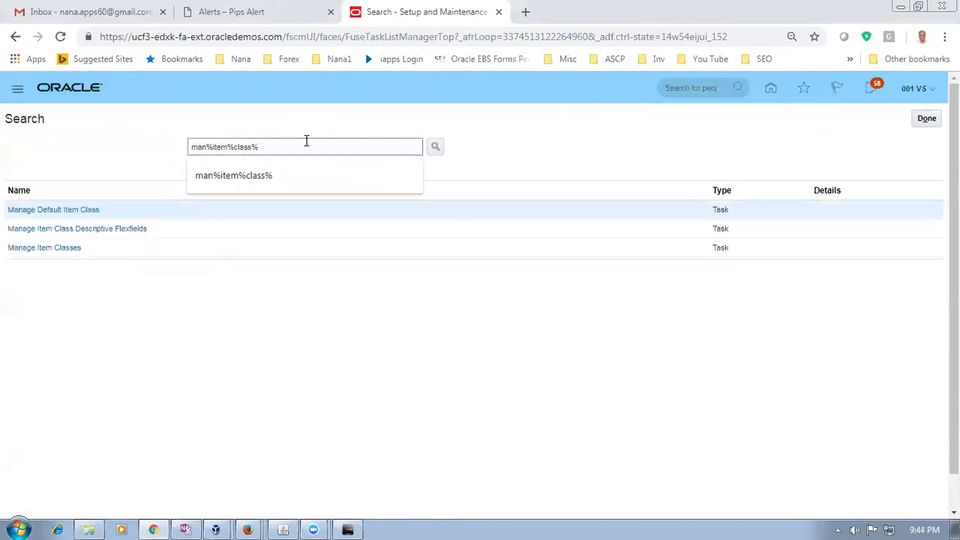
click(45, 248)
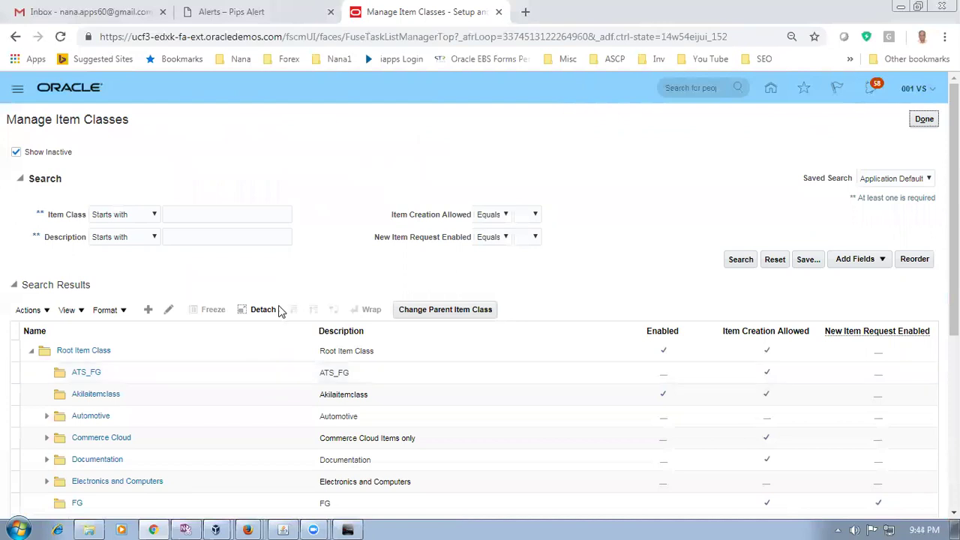
Open Root Item Class for editing and filter its security entries by organization 003
click(11, 350)
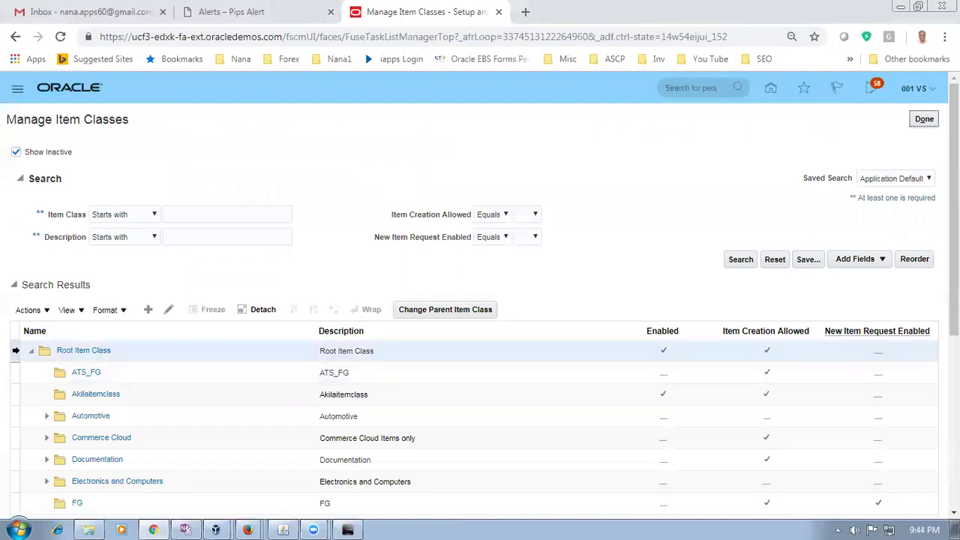
click(169, 312)
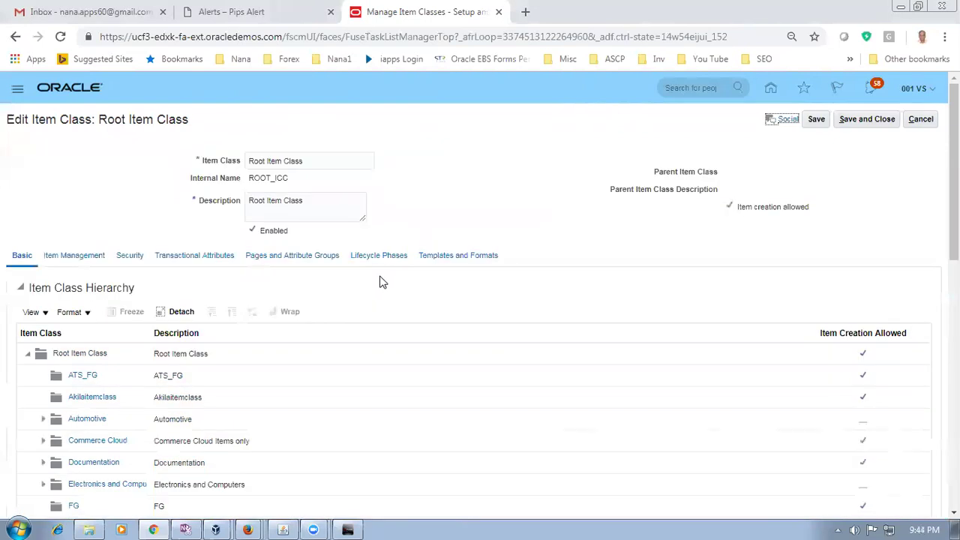
click(129, 256)
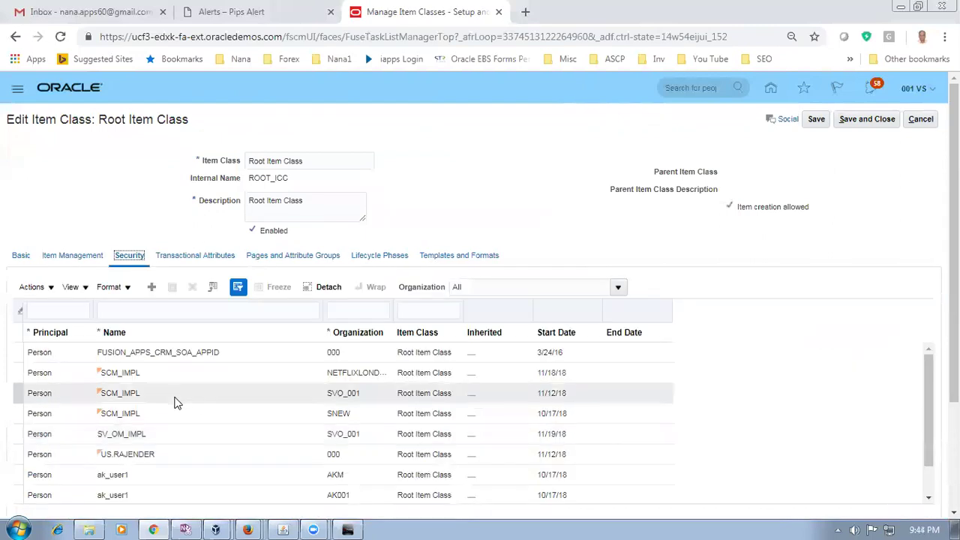
click(389, 309)
text(003)
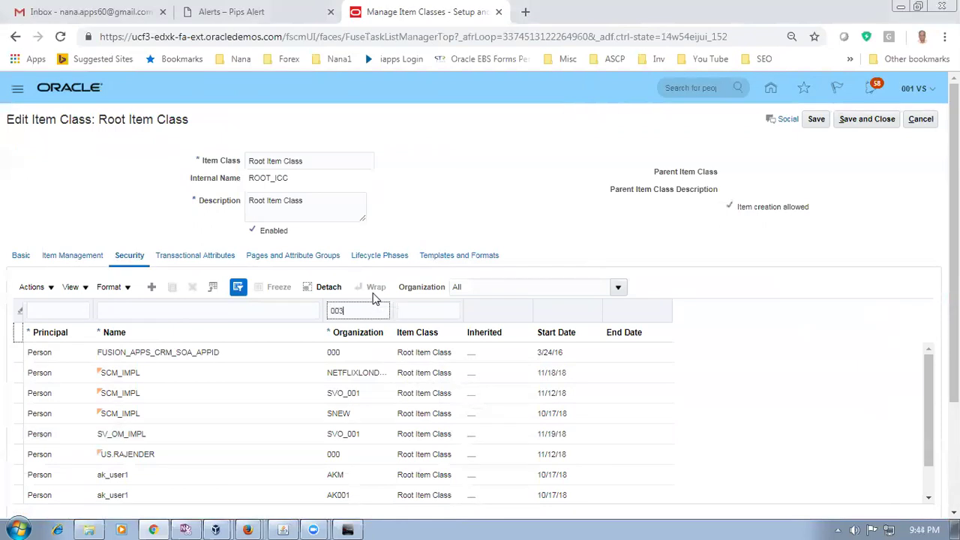
key(Return)
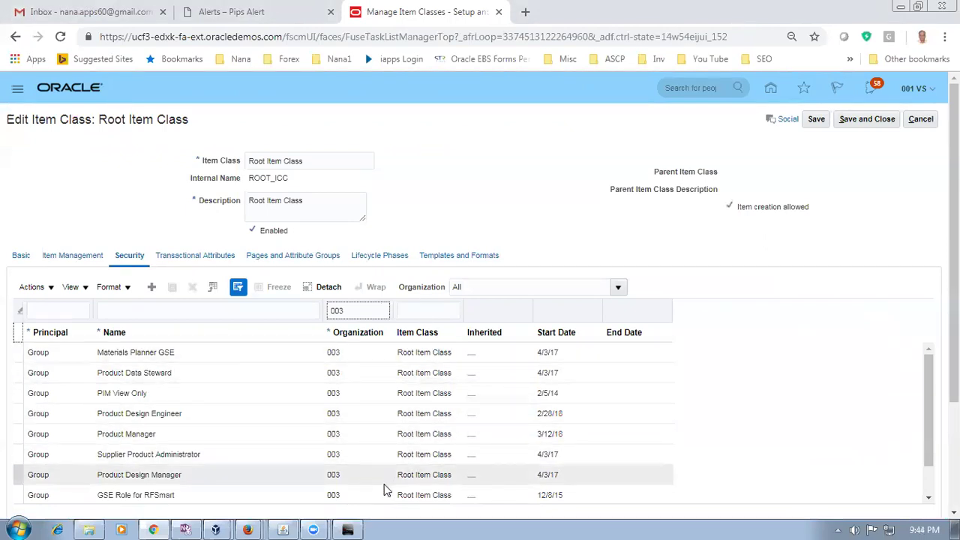
Replace the organization filter on the security entries with "ASaha"
double_click(362, 312)
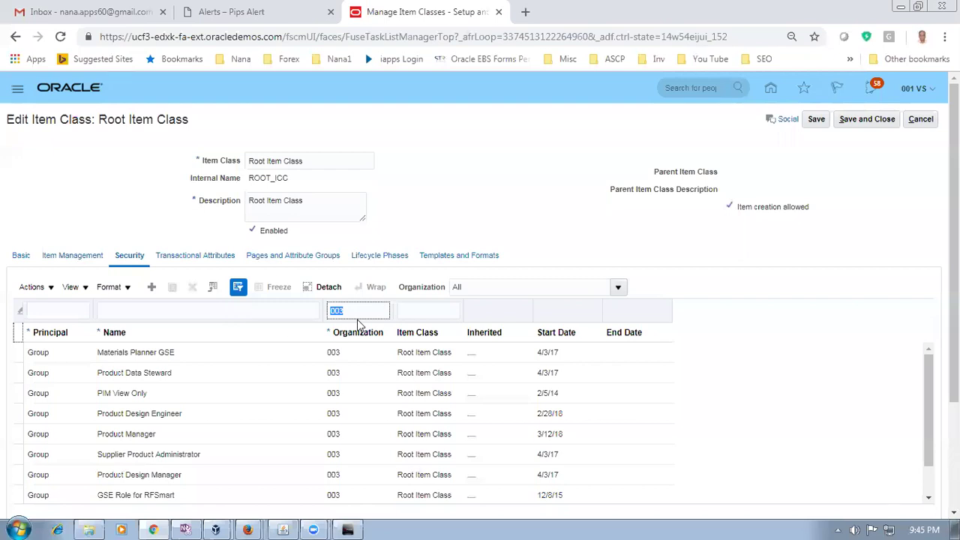
click(354, 313)
key(BackSpace)
key(BackSpace)
key(BackSpace)
text(ASaha)
key(Return)
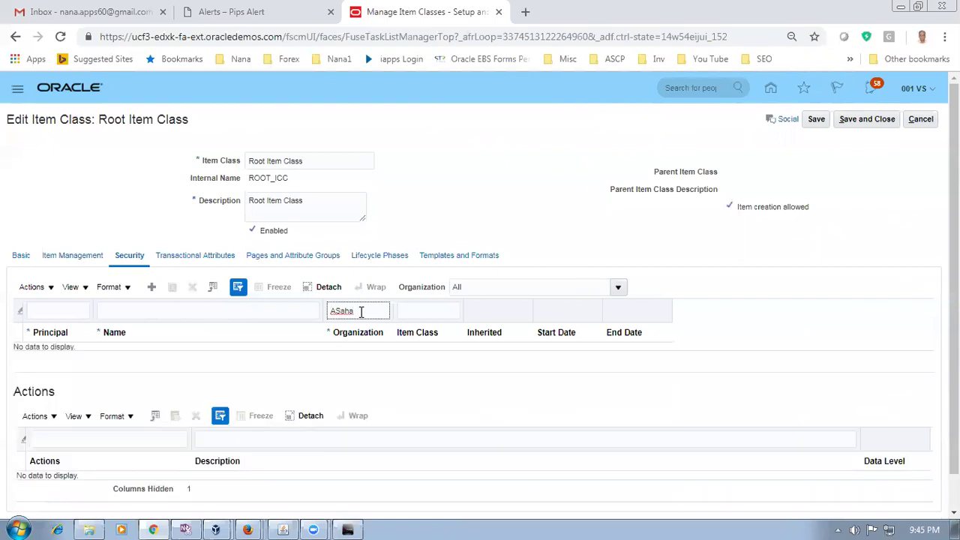
Filter the security entries by organization "ASAHA" in capitals, and clear the filter text
key(BackSpace)
key(BackSpace)
key(BackSpace)
text(aha)
key(BackSpace)
key(BackSpace)
key(BackSpace)
text(AHA)
key(Return)
key(BackSpace)
key(BackSpace)
key(BackSpace)
key(BackSpace)
key(BackSpace)
Add a Group security entry named Product Data Steward, picking the exact role name whose code starts with ORA_EGI_PRODUCT_DATA_STEW
click(150, 288)
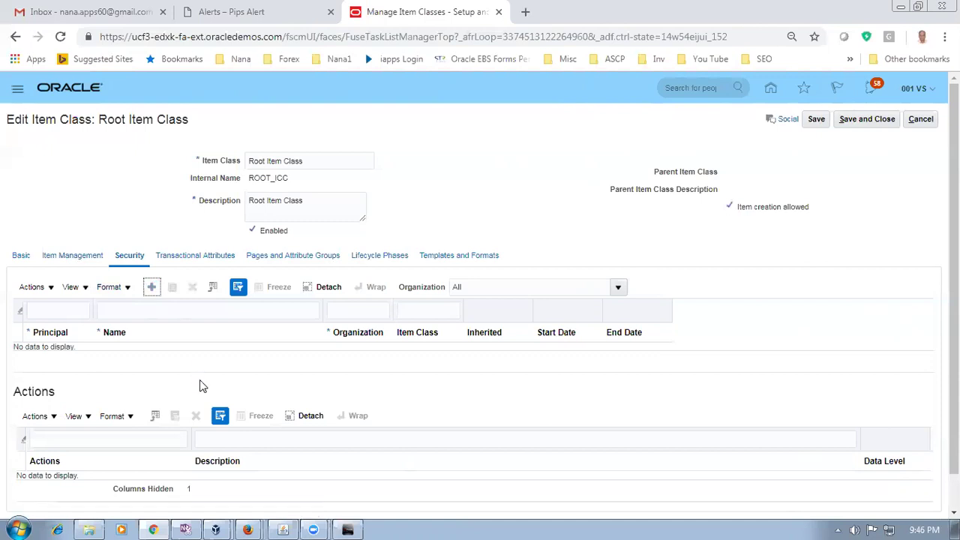
click(149, 358)
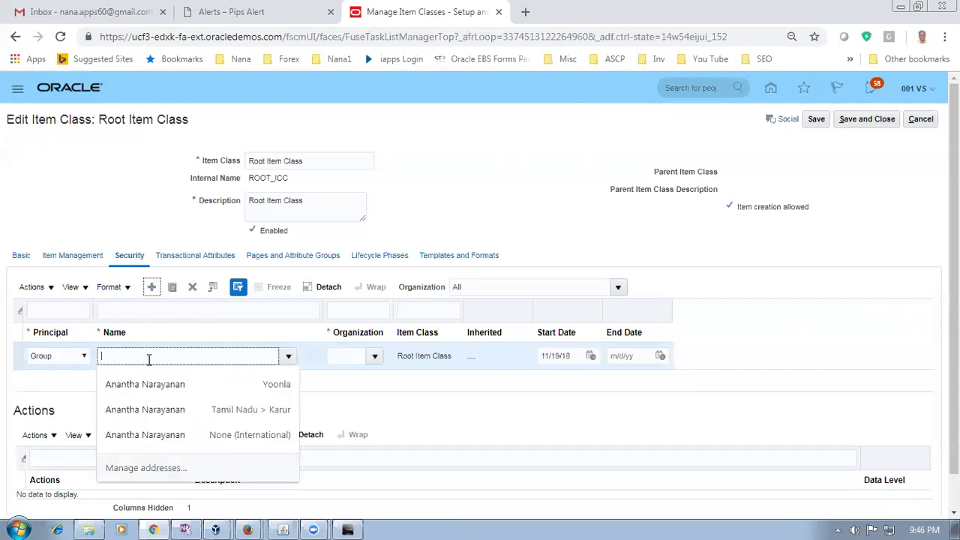
text(pRODUC)
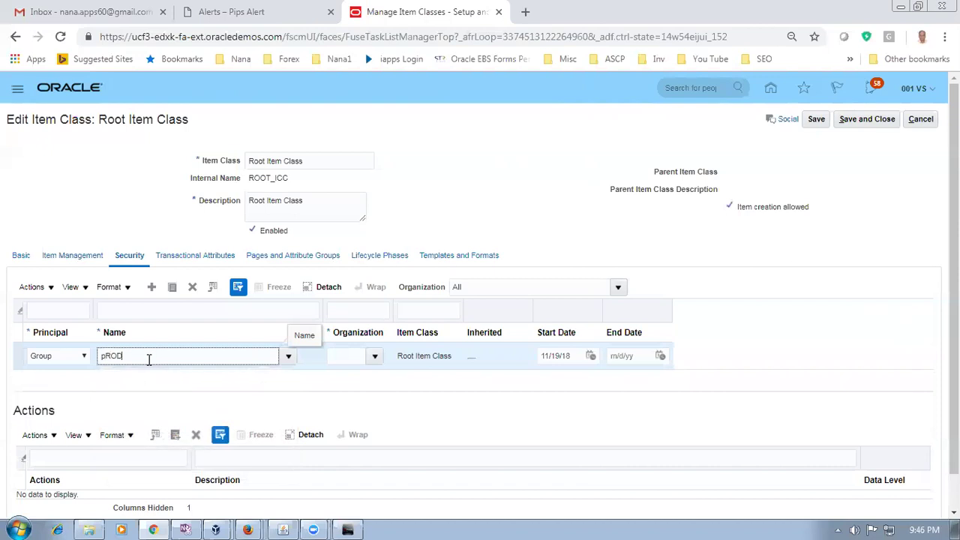
text(T DATA sTEWARD)
key(BackSpace)
key(BackSpace)
key(BackSpace)
key(BackSpace)
key(BackSpace)
key(BackSpace)
key(BackSpace)
key(BackSpace)
key(BackSpace)
key(BackSpace)
key(BackSpace)
key(BackSpace)
key(BackSpace)
key(BackSpace)
key(BackSpace)
key(BackSpace)
key(BackSpace)
key(BackSpace)
key(BackSpace)
key(BackSpace)
text(Product Data Steward)
key(Tab)
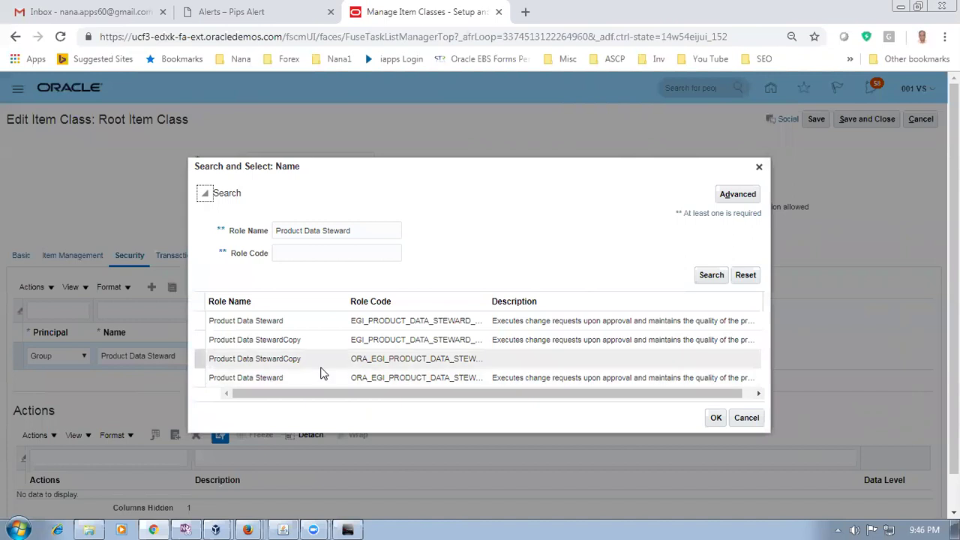
click(295, 382)
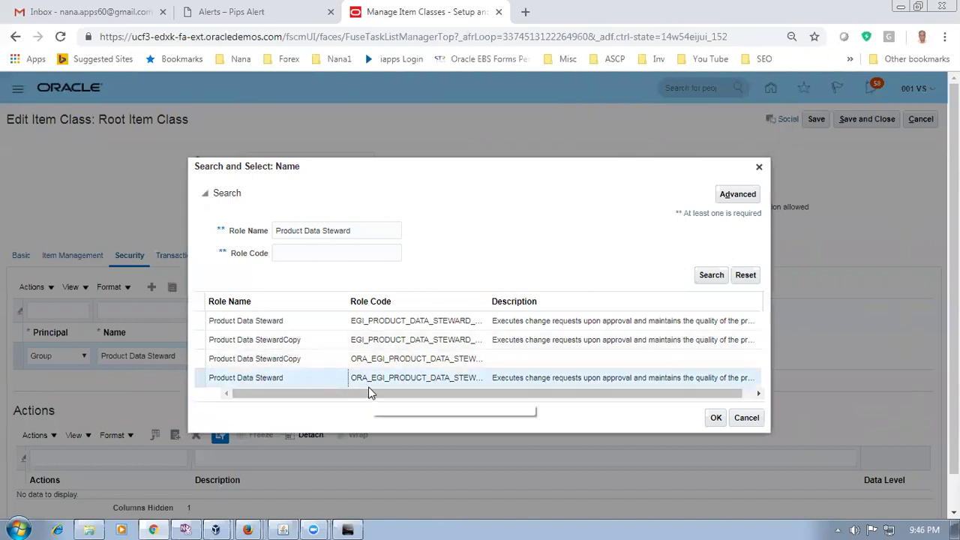
click(714, 418)
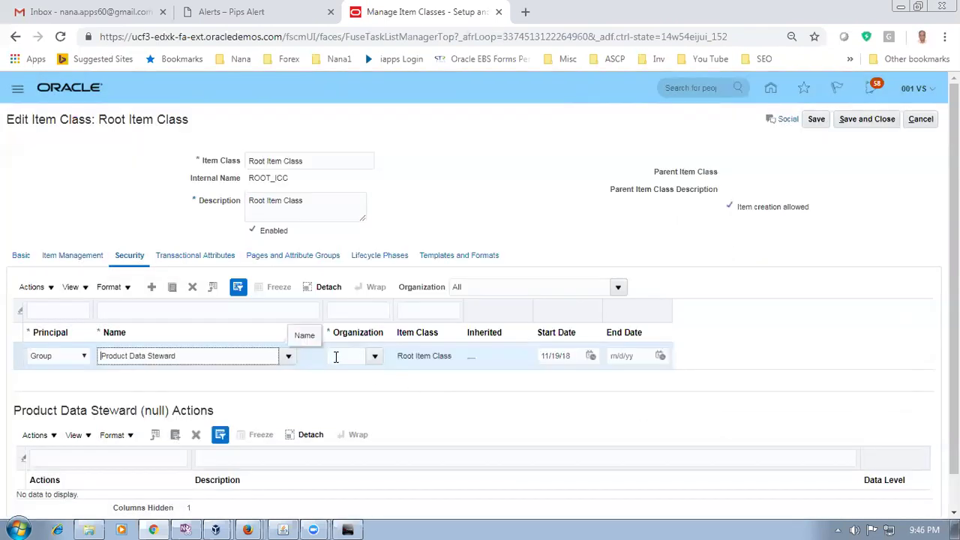
Try to set the new security entry's organization to ASAHA
click(333, 357)
text(A)
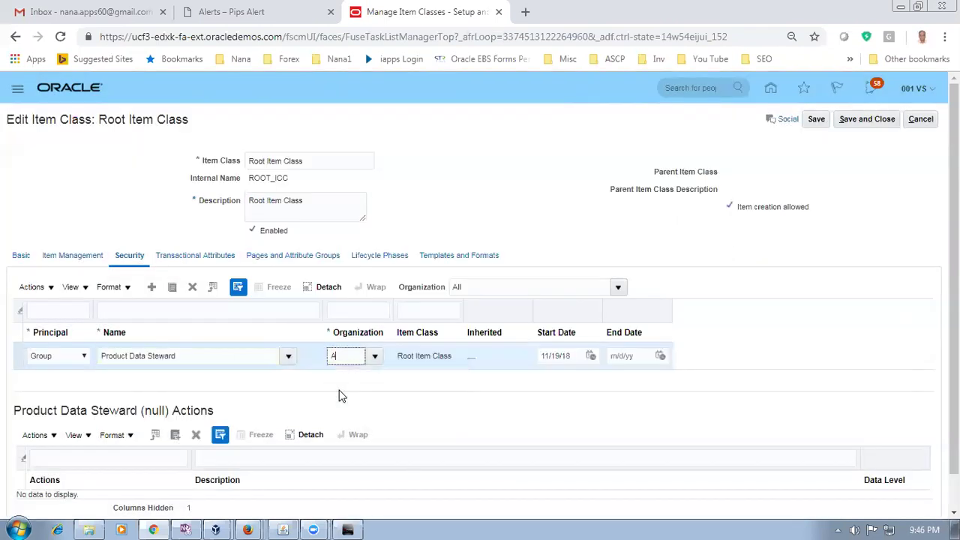
text(SAHA)
key(Tab)
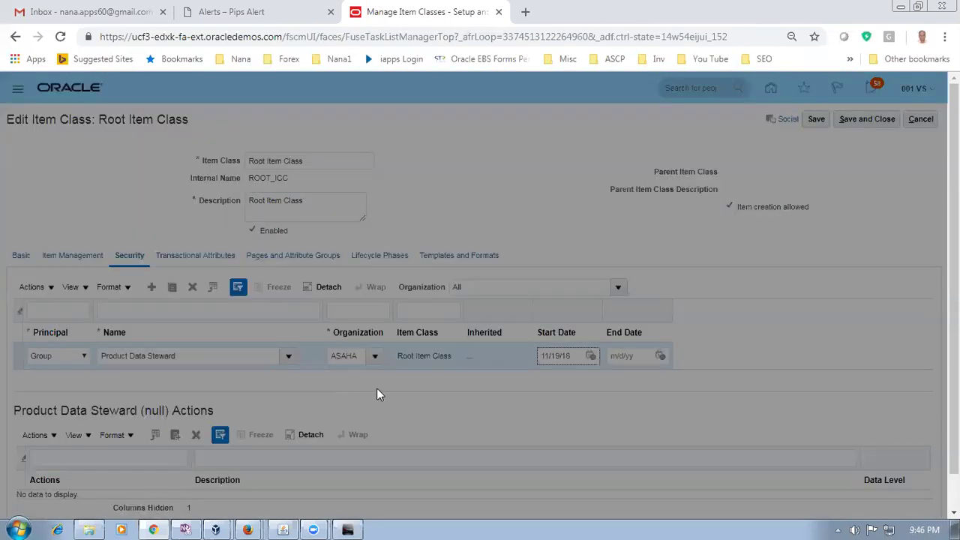
Search the organization list by organization code "AS", and again by organization name "AS"
click(484, 266)
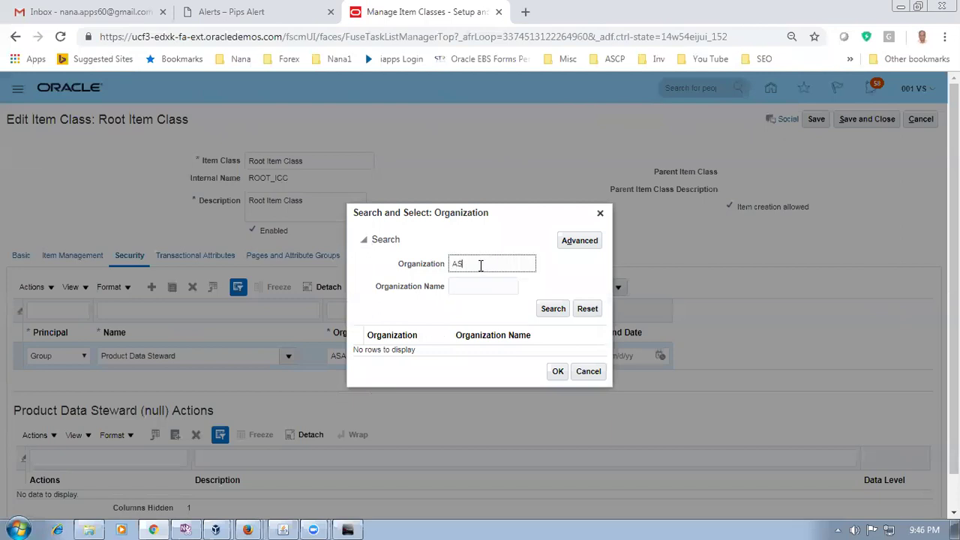
click(553, 310)
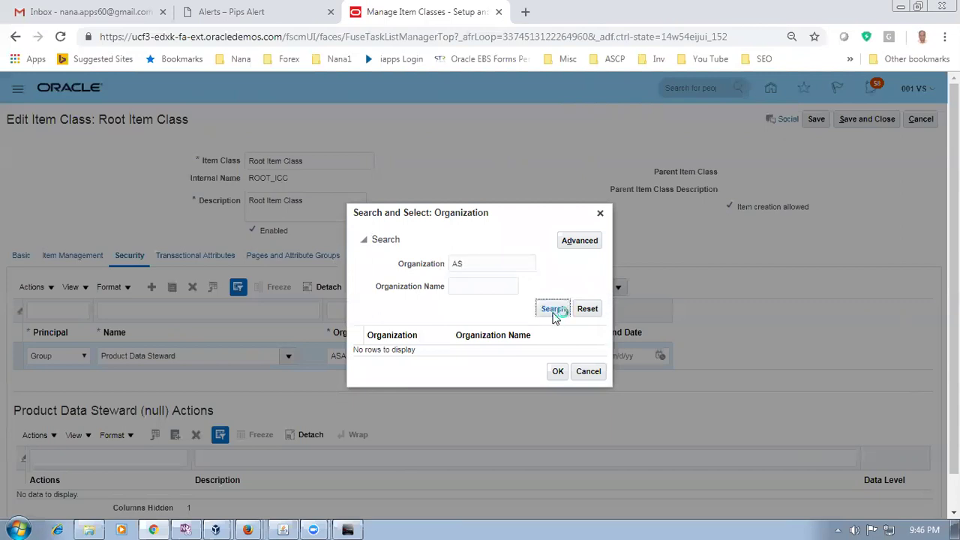
click(483, 263)
drag(482, 263, 431, 268)
key(BackSpace)
click(475, 288)
text(AS)
click(561, 315)
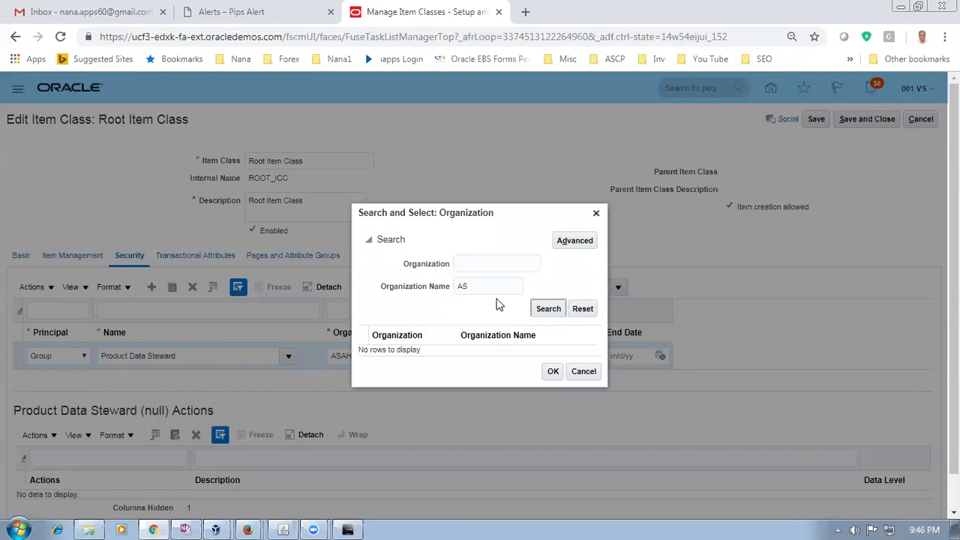
Dismiss the organization search without a selection and discard the Root Item Class changes
drag(485, 290, 440, 292)
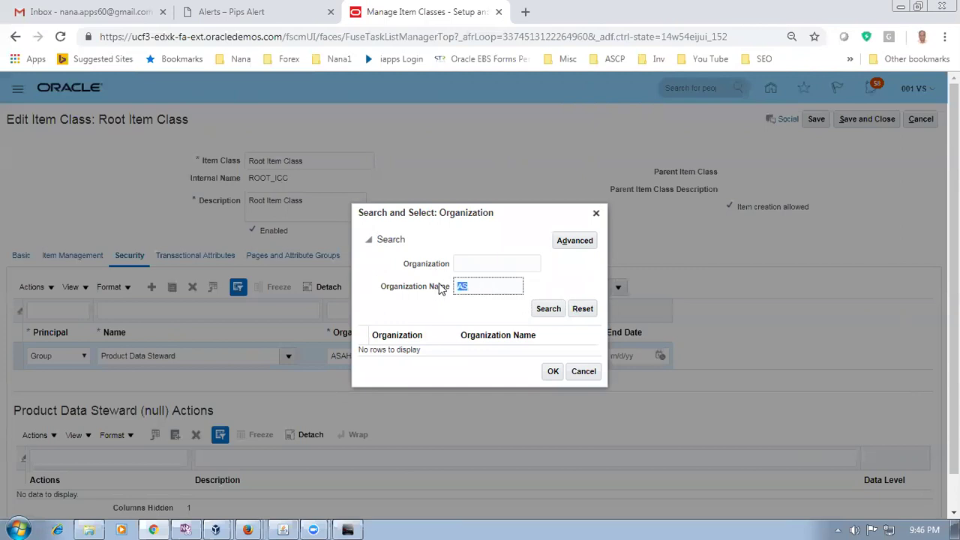
key(BackSpace)
click(582, 372)
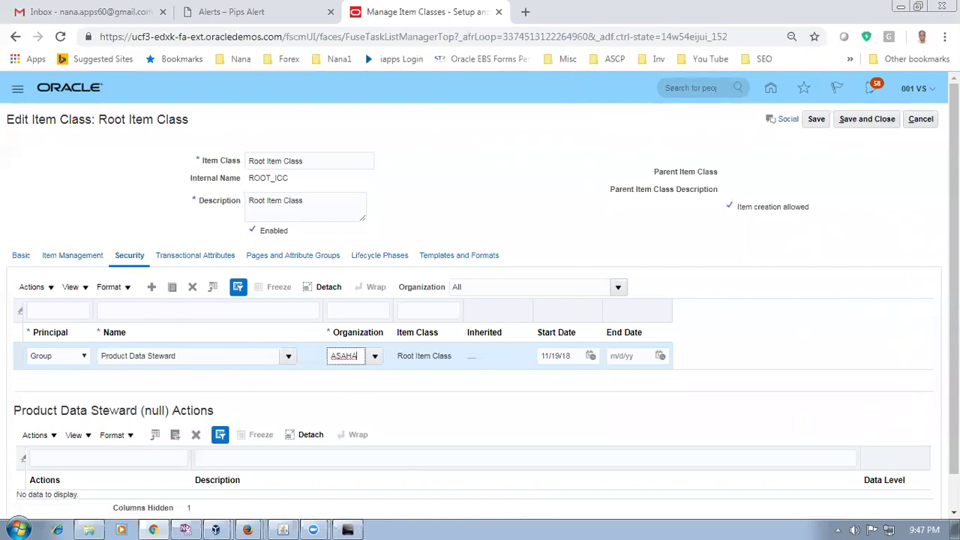
click(911, 120)
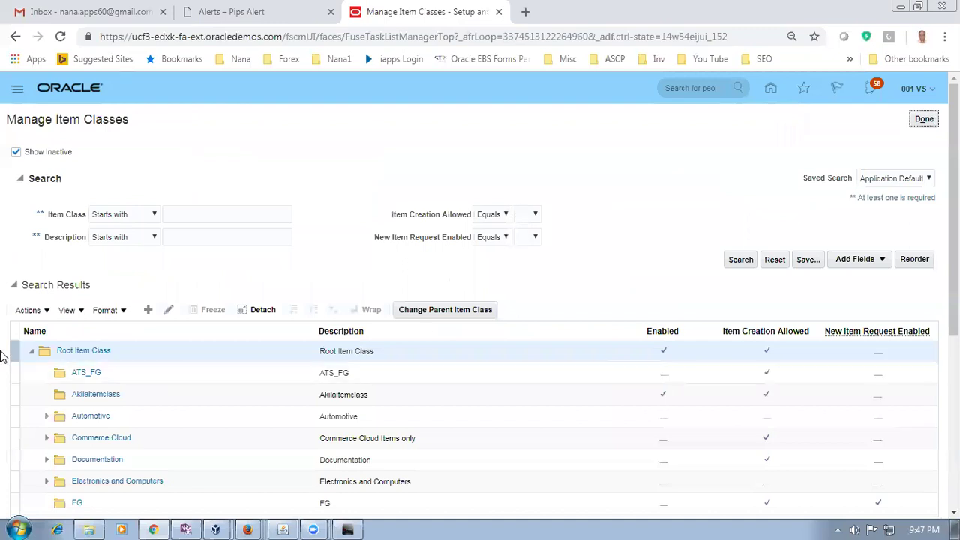
Open the Root Item Class for editing and filter its security entries to organization 000
click(168, 309)
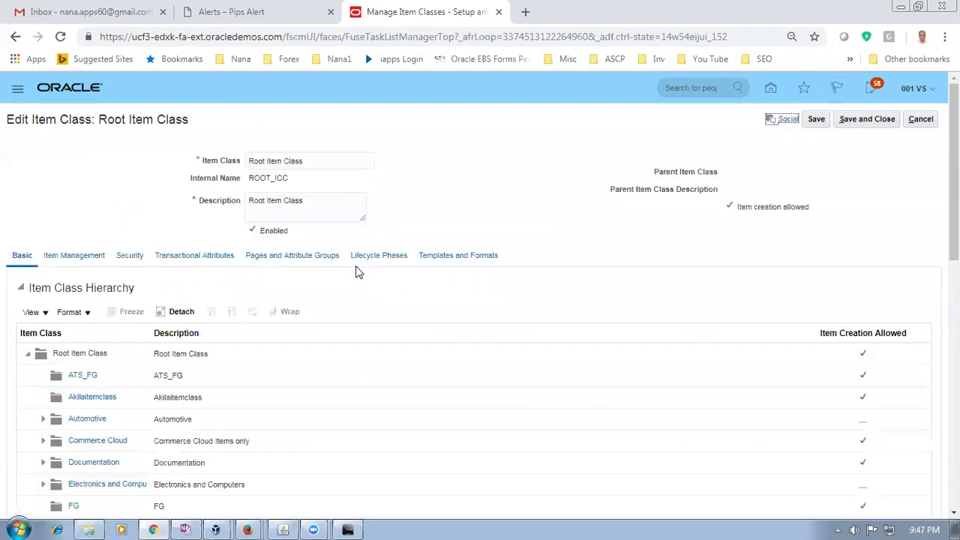
click(127, 259)
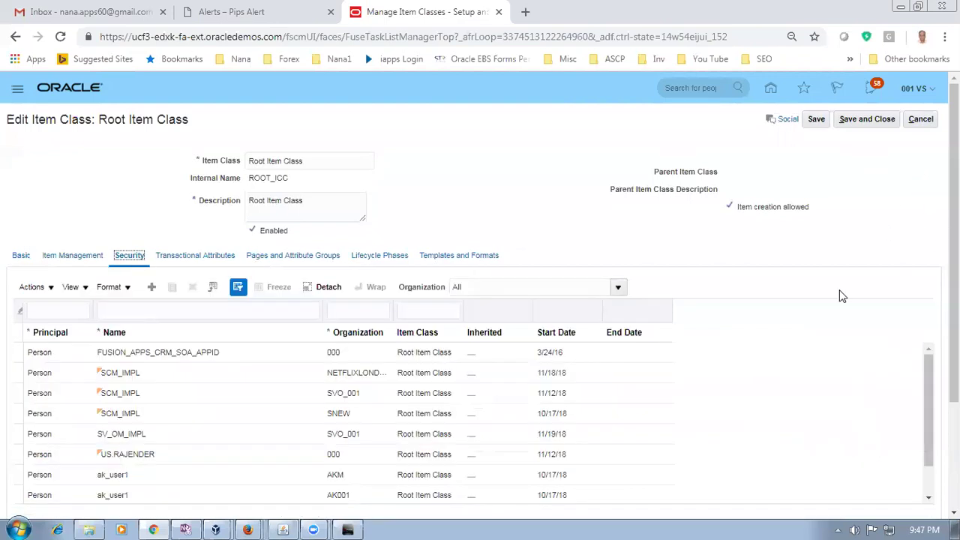
click(348, 315)
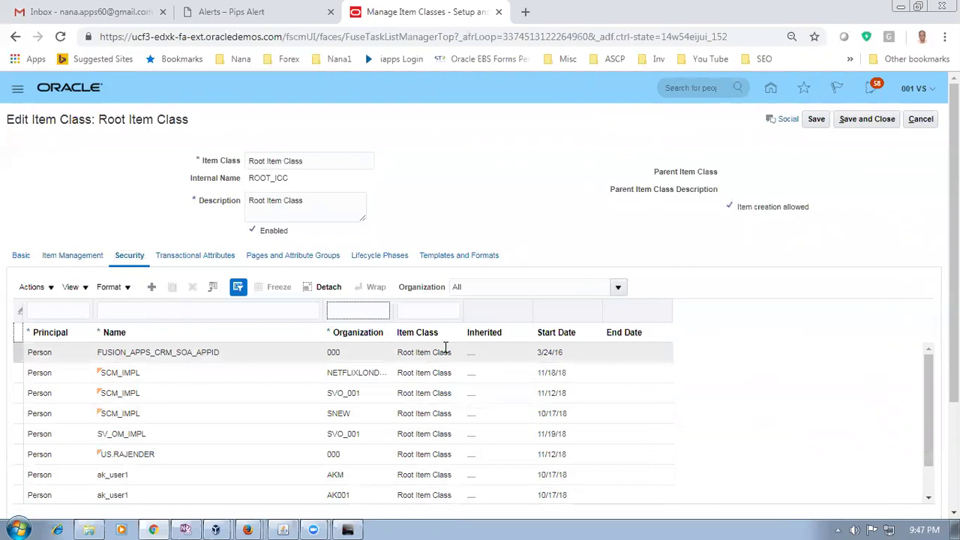
text(000)
key(Return)
Select the Materials Planner GSE security entry for organization 000 and review the actions granted to it
click(18, 351)
scroll(79, 310, down, 4)
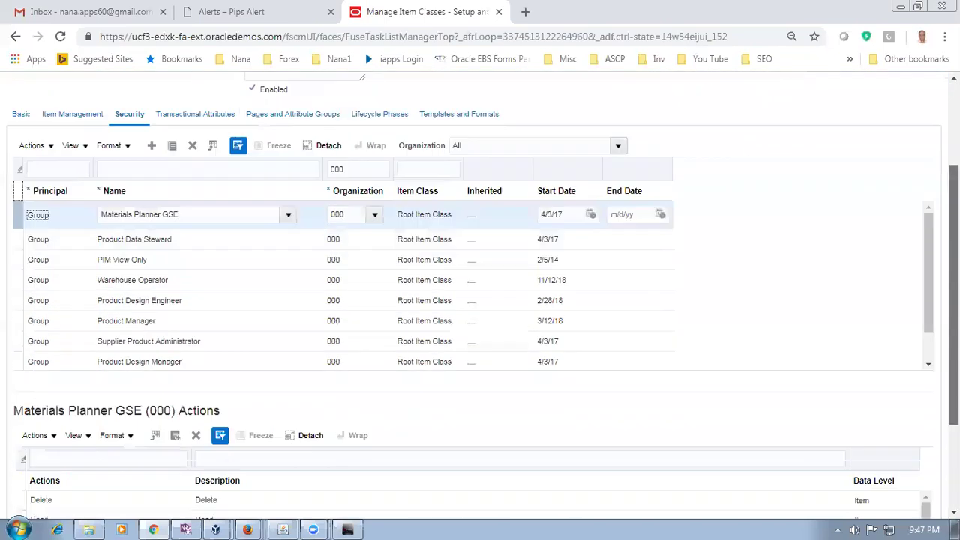
drag(149, 268, 174, 270)
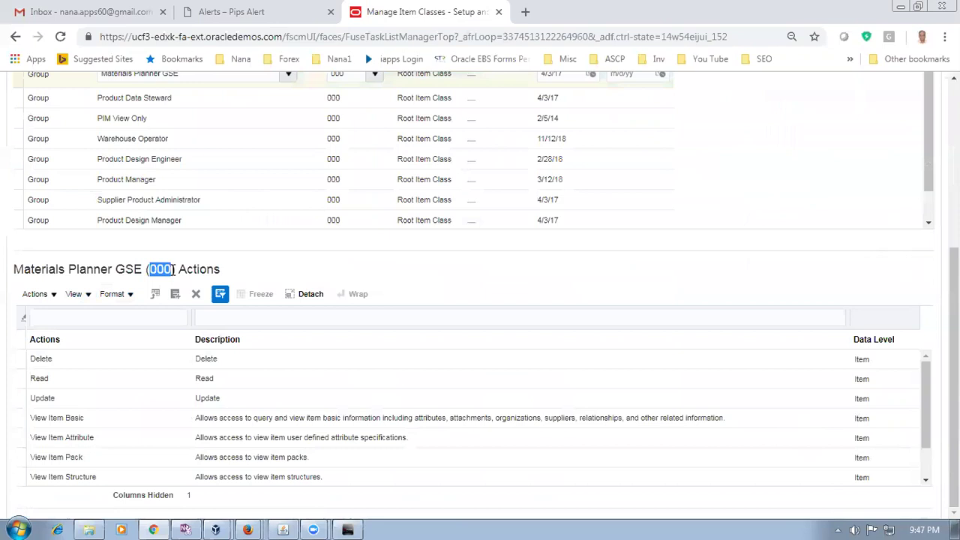
scroll(174, 270, up, 2)
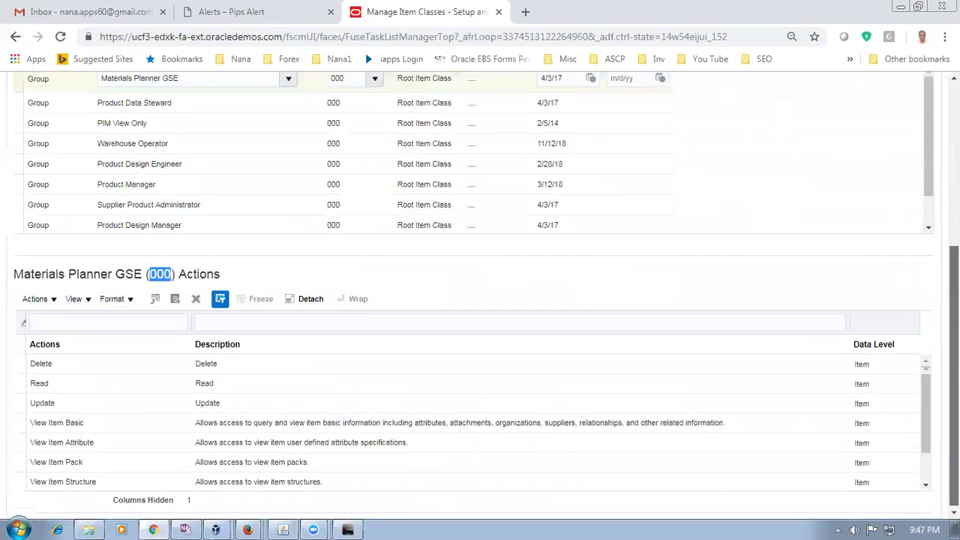
click(16, 171)
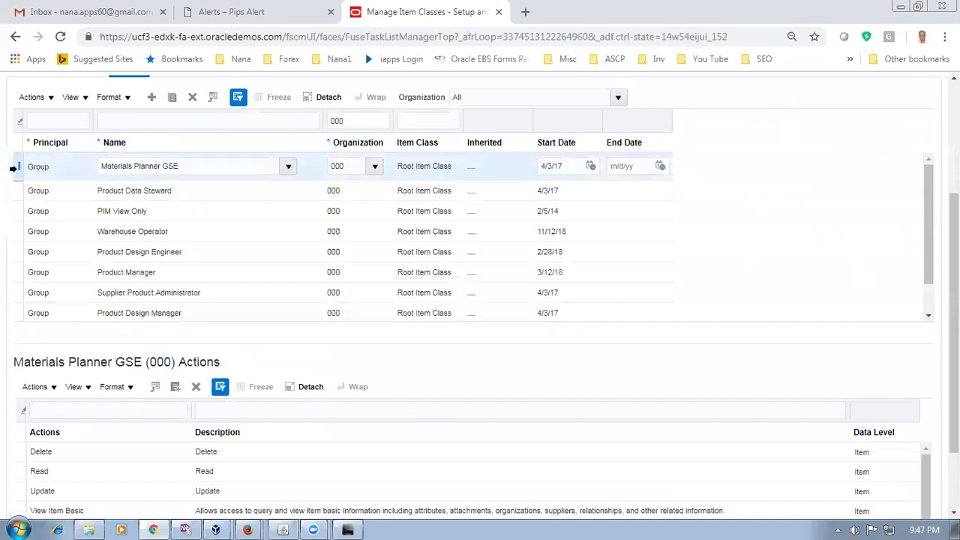
List the actions available to add to Materials Planner GSE, try selecting them all at once, and clear the selection
click(35, 386)
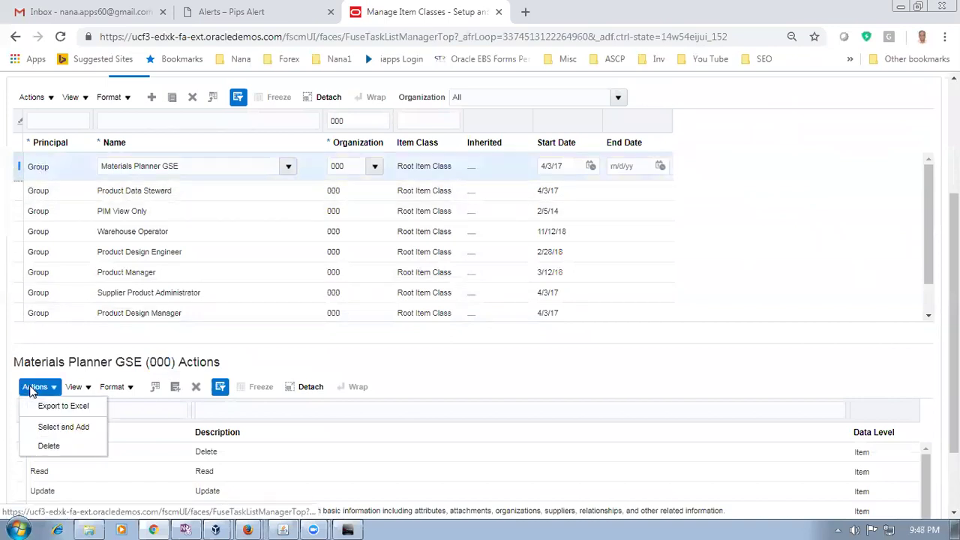
click(54, 427)
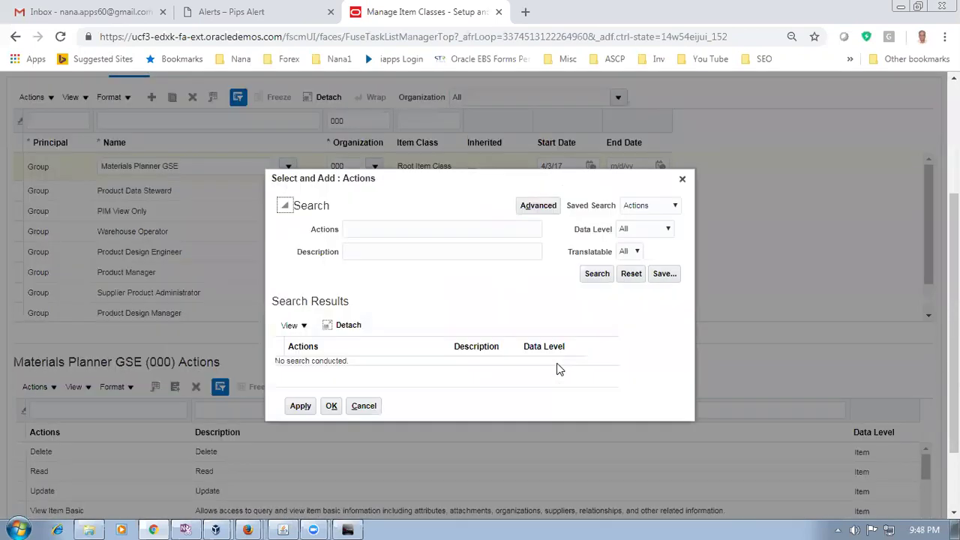
click(598, 287)
click(590, 277)
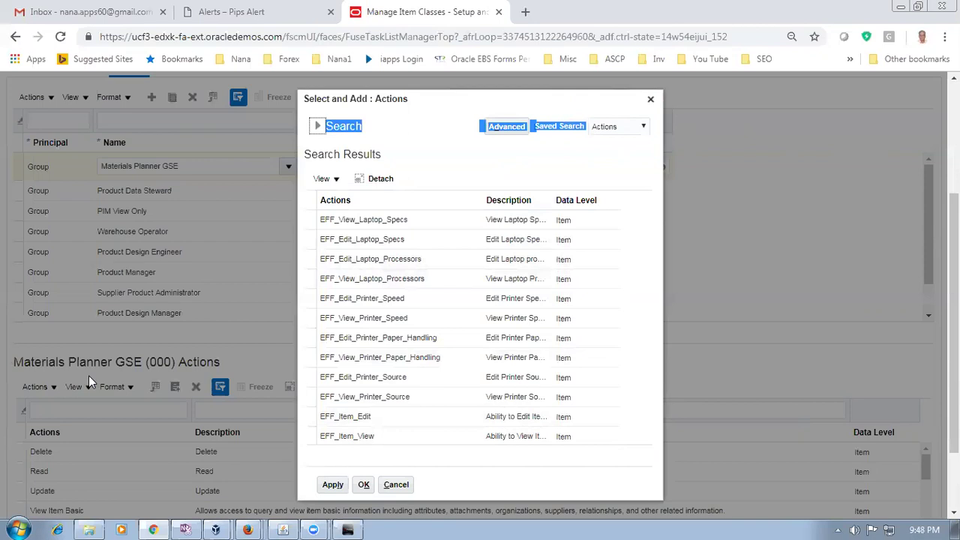
click(310, 198)
key(ctrl+a)
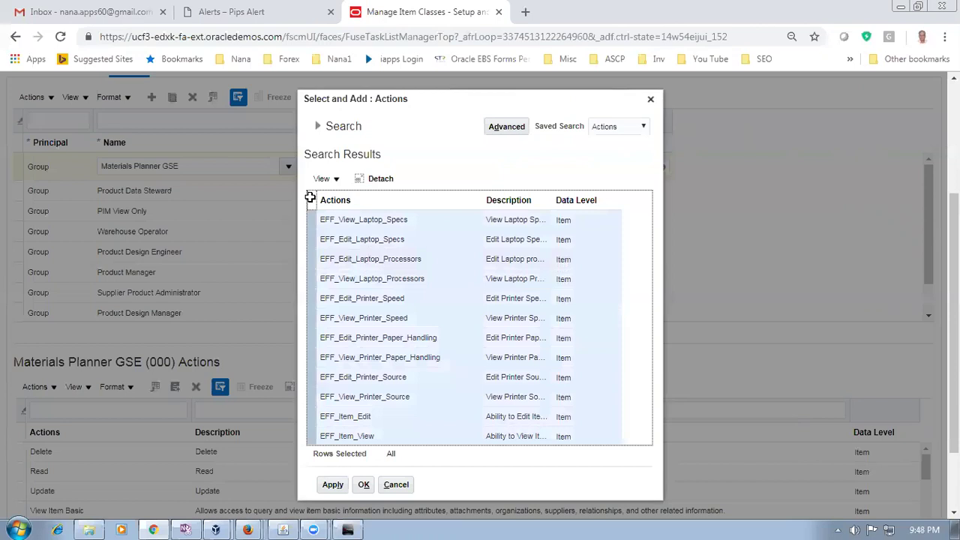
click(310, 198)
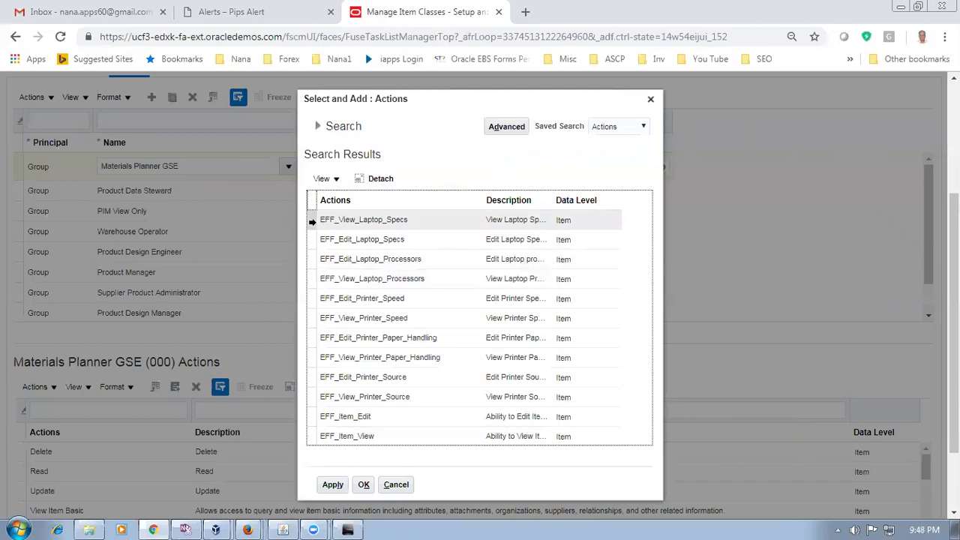
Select the available actions from EFF_View_Laptop_Specs through EFF_Item_Edit, and cancel without adding them to Materials Planner GSE
click(311, 222)
shift+click(308, 241)
shift+click(308, 259)
shift+click(308, 279)
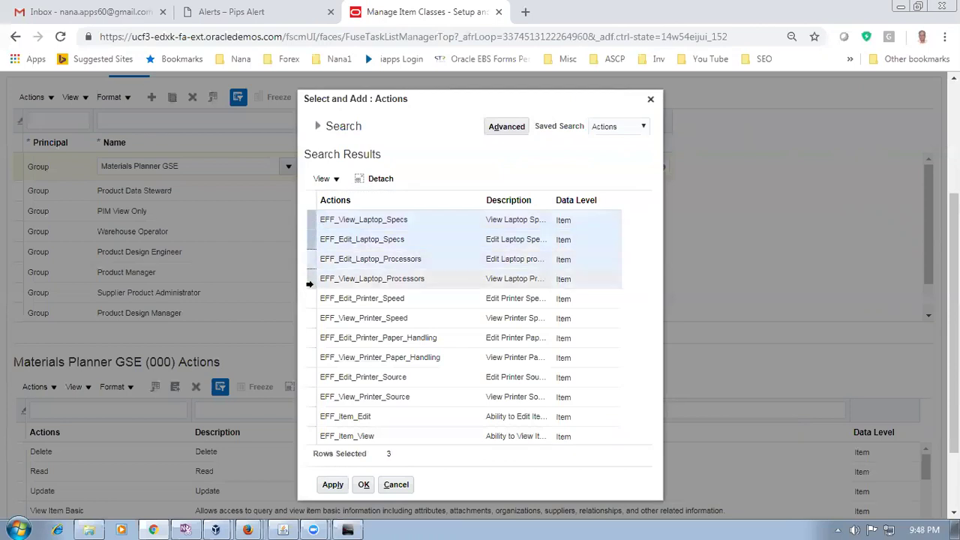
shift+click(308, 298)
shift+click(308, 318)
shift+click(308, 337)
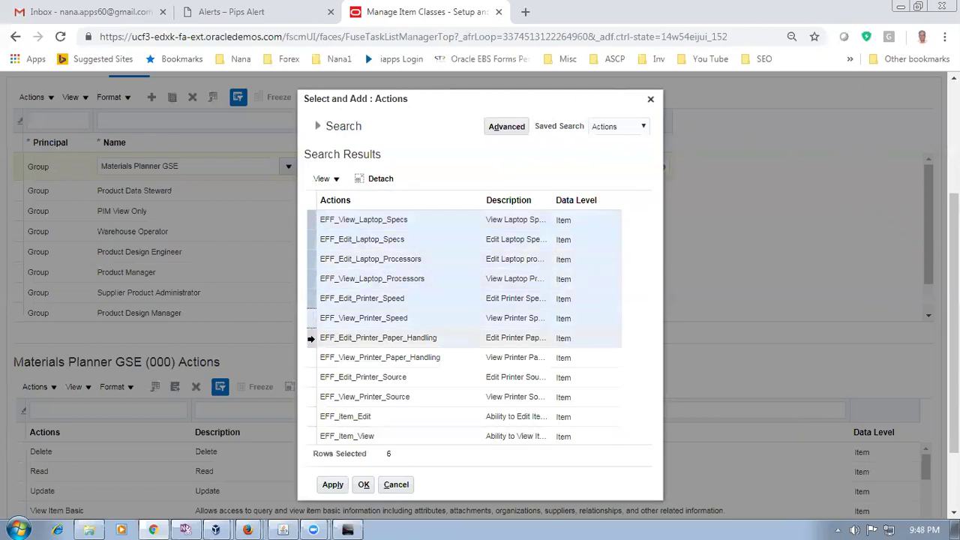
shift+click(308, 360)
shift+click(313, 377)
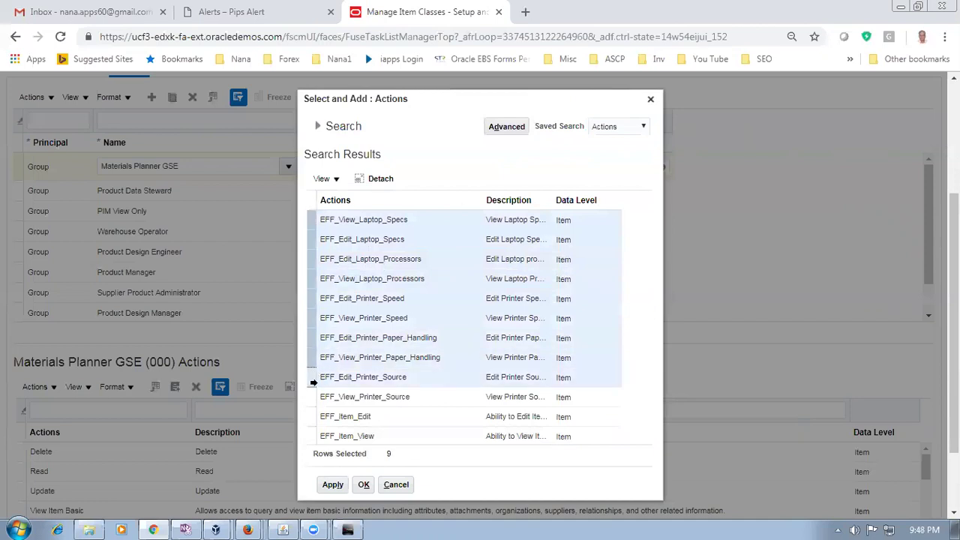
shift+click(309, 396)
shift+click(309, 416)
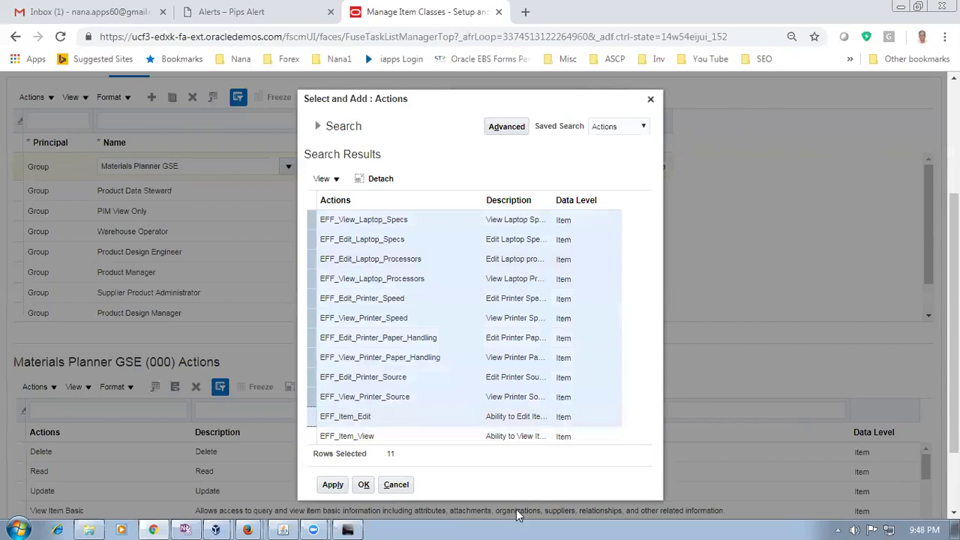
click(396, 485)
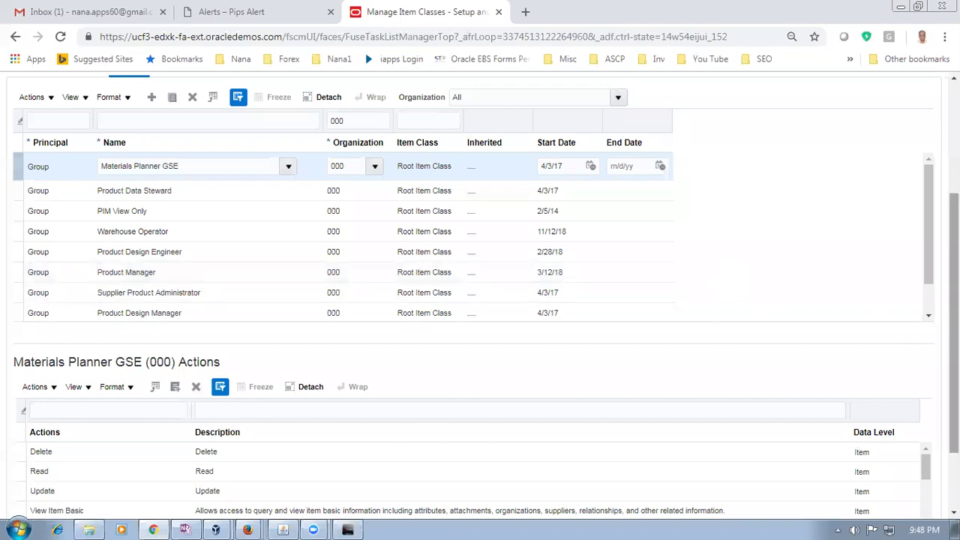
Review the Materials Planner GSE actions once more and leave the Root Item Class without saving
scroll(480, 293, down, 2)
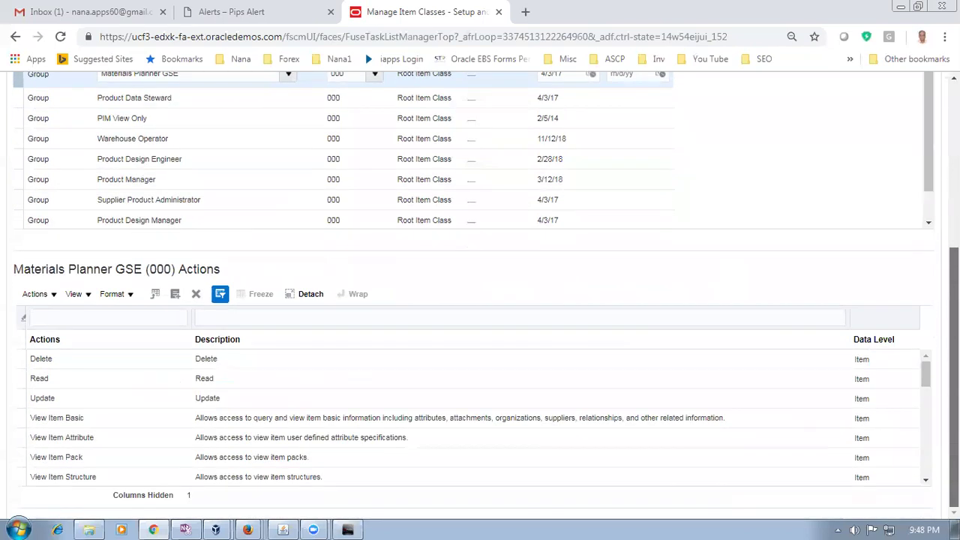
scroll(480, 293, up, 2)
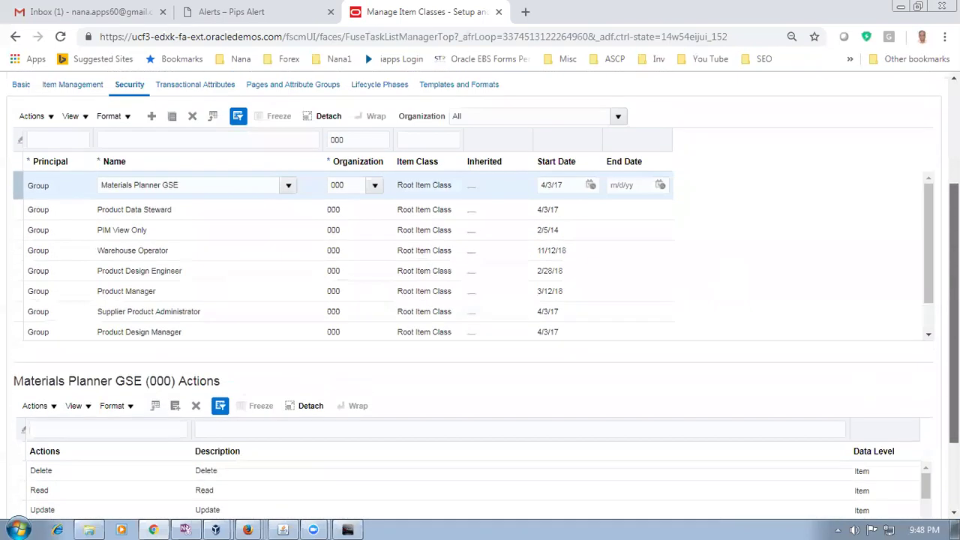
scroll(480, 292, up, 3)
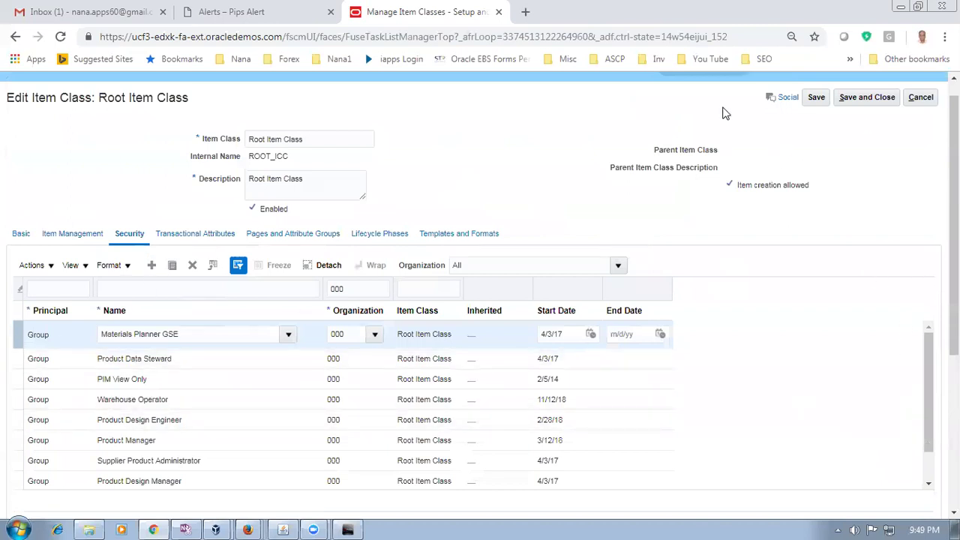
click(922, 100)
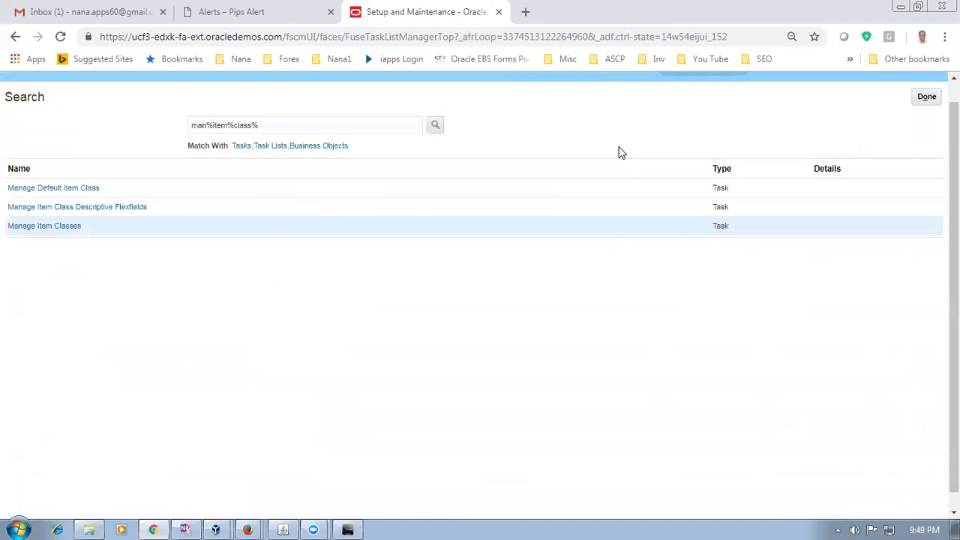
Close the setup task search and sign out of Oracle Applications Cloud, confirming the single sign-off
click(94, 14)
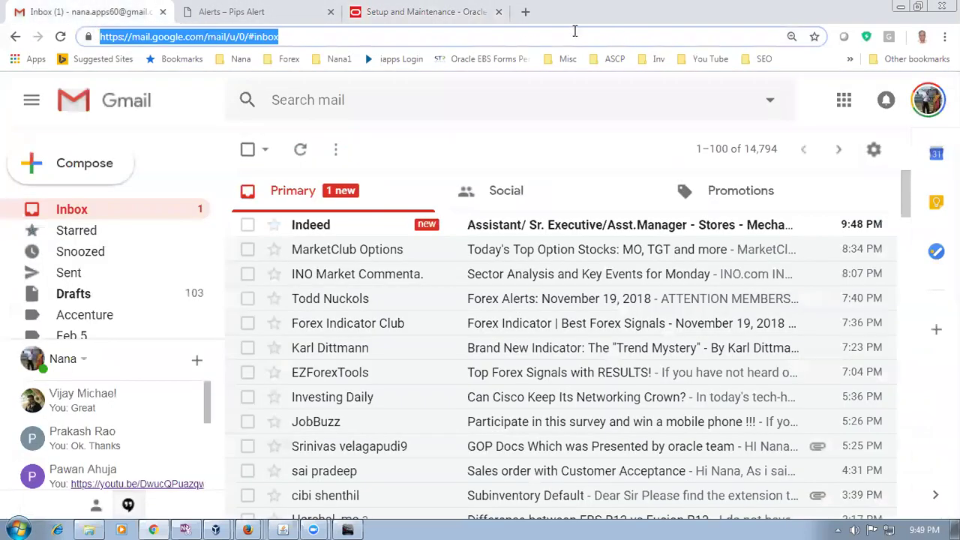
click(439, 12)
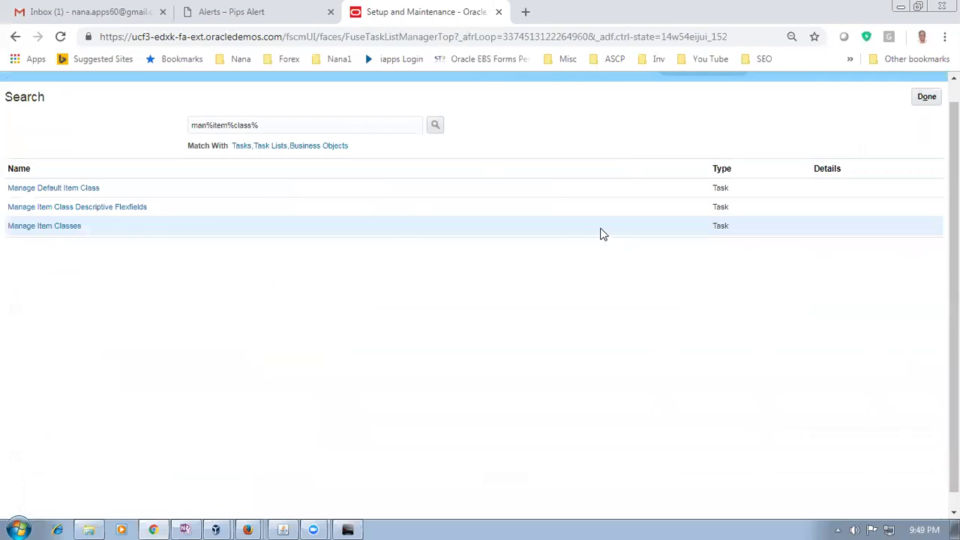
scroll(480, 300, up, 1)
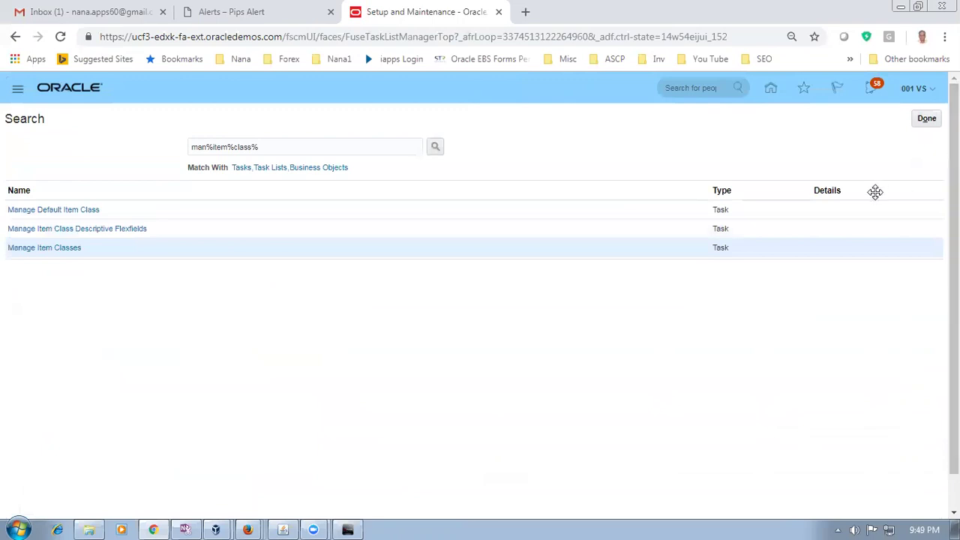
click(927, 118)
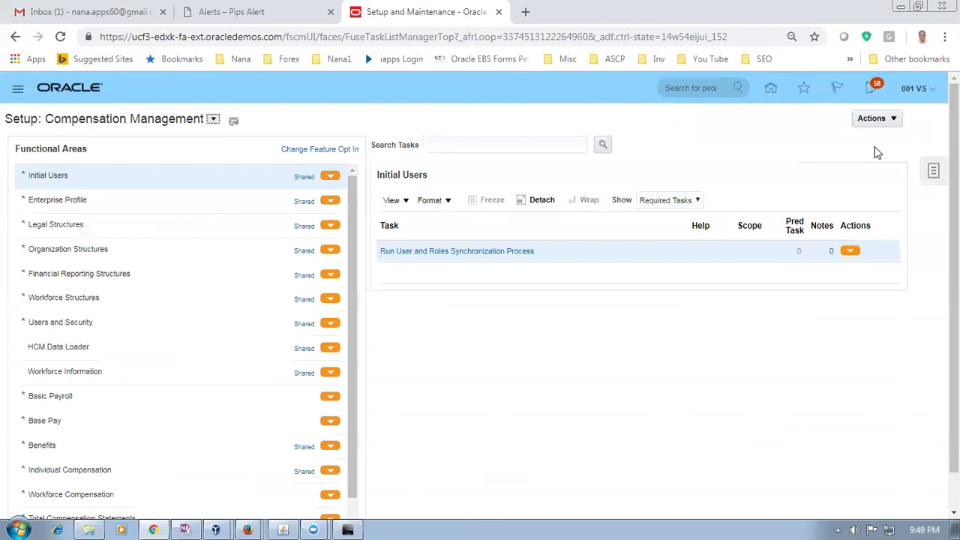
click(914, 89)
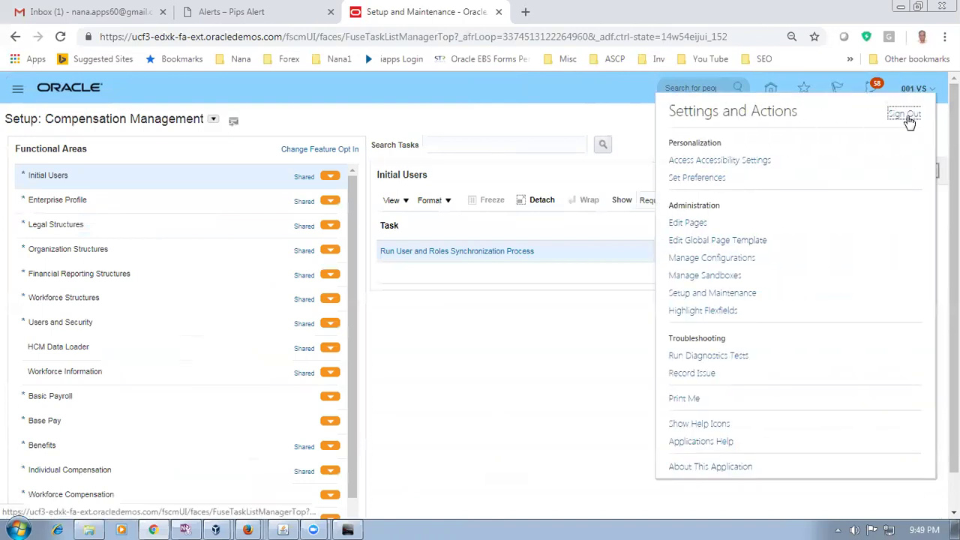
click(906, 116)
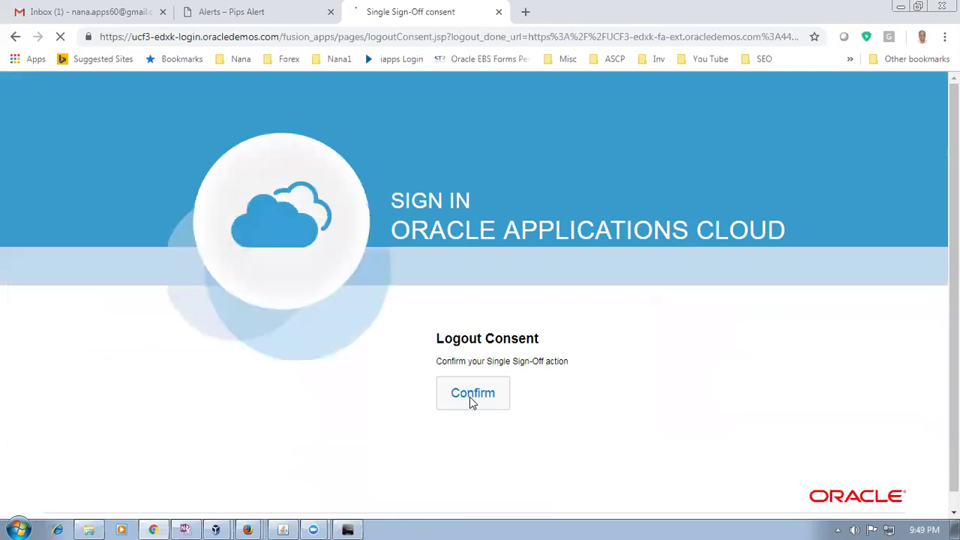
click(469, 397)
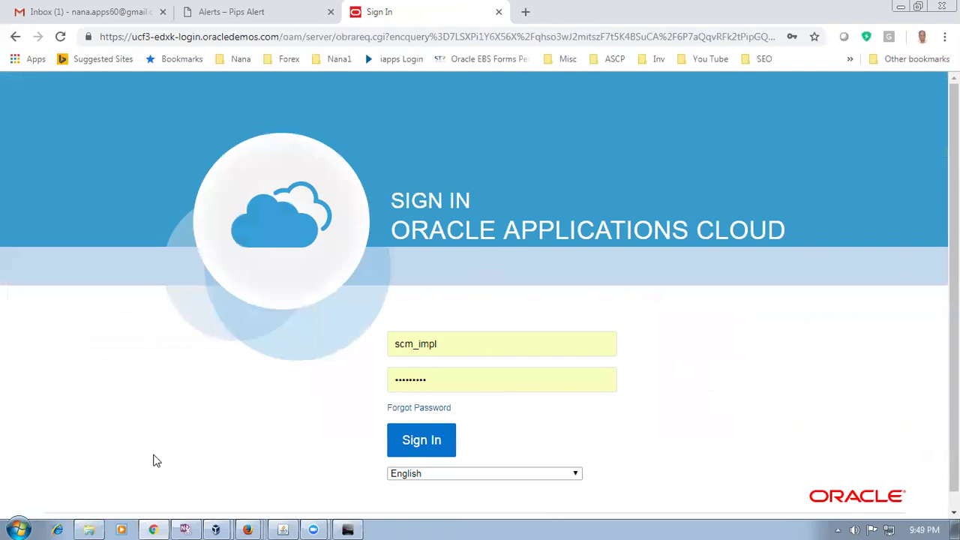
Switch to Windows Explorer and open 26_Fusion_OM_Work_Sheet_Version_3 in Word from the Fusion_OM_Documents folder on drive D
click(90, 527)
click(371, 395)
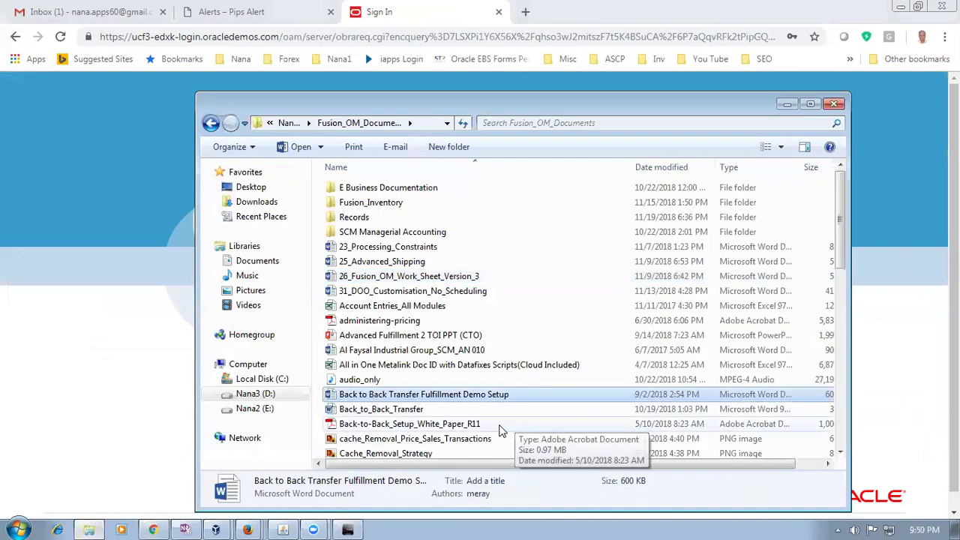
click(251, 394)
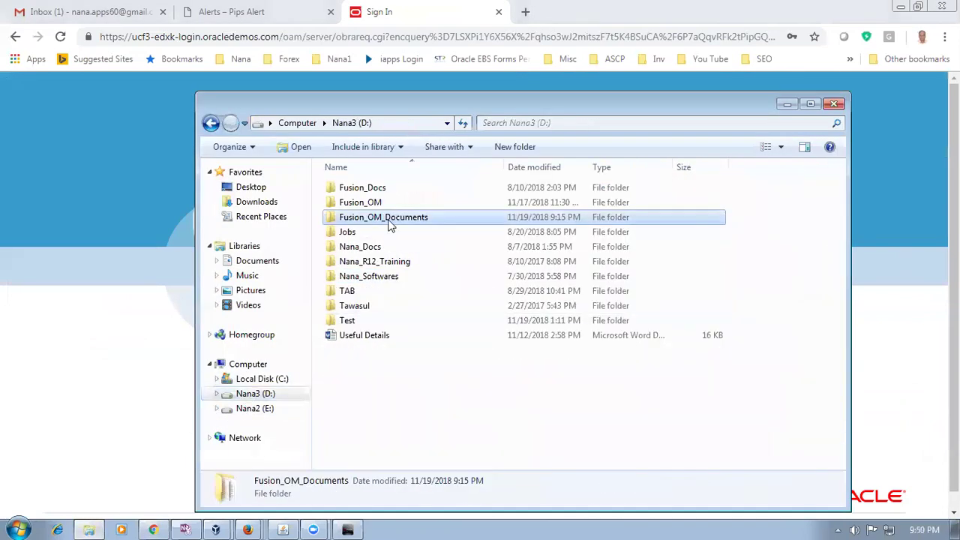
double_click(389, 219)
double_click(421, 276)
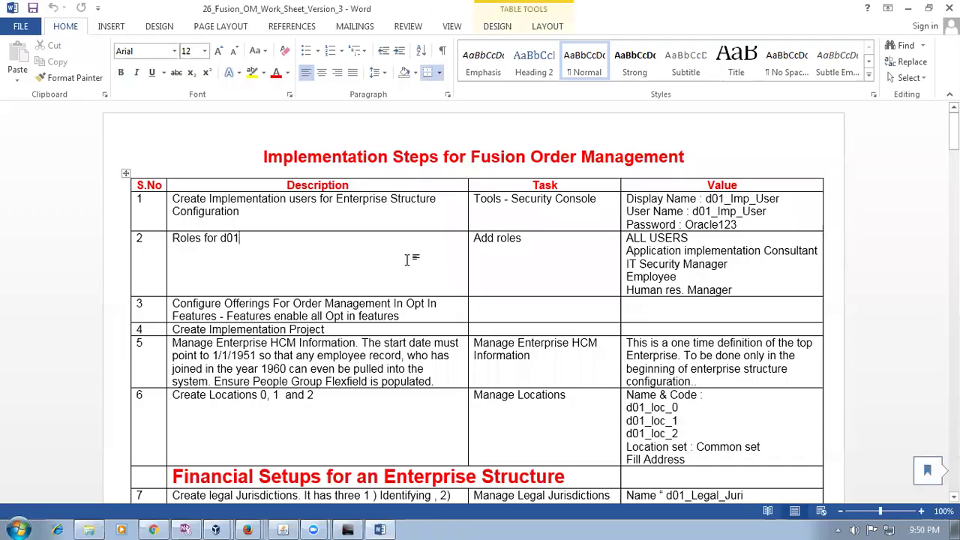
Look through the worksheet's setup sections from the financial setups to the Advanced Order Entry steps and the Pricing and Advanced Pricing section
scroll(407, 260, down, 15)
scroll(407, 260, down, 20)
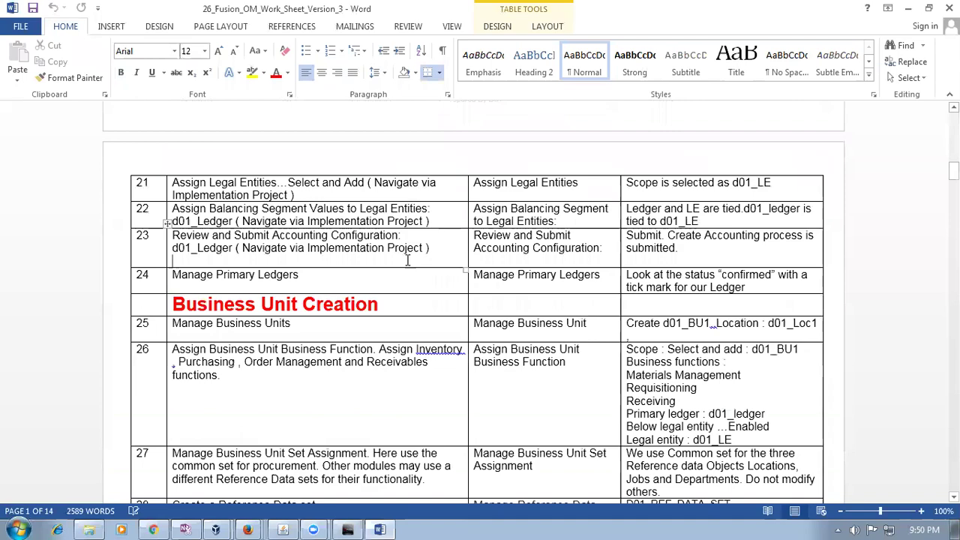
scroll(406, 260, down, 20)
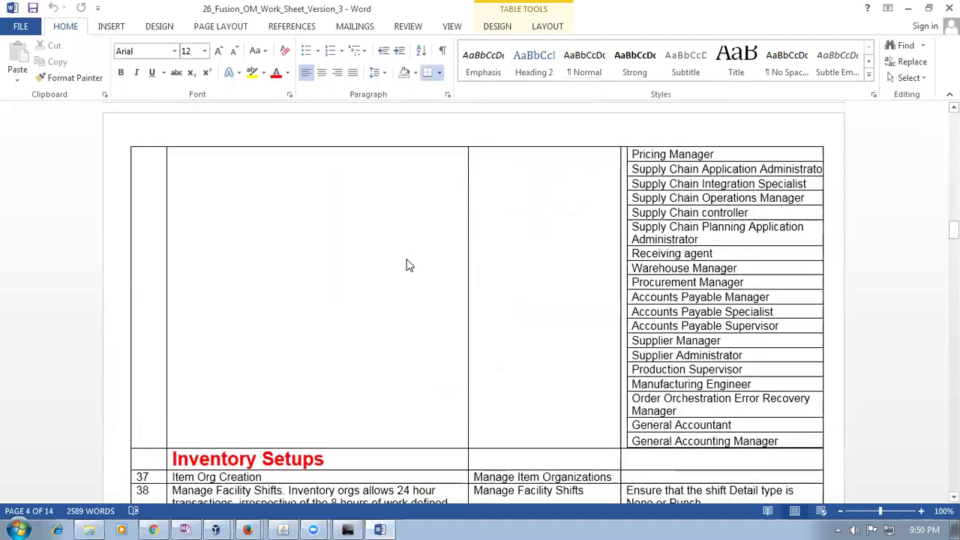
scroll(406, 260, down, 10)
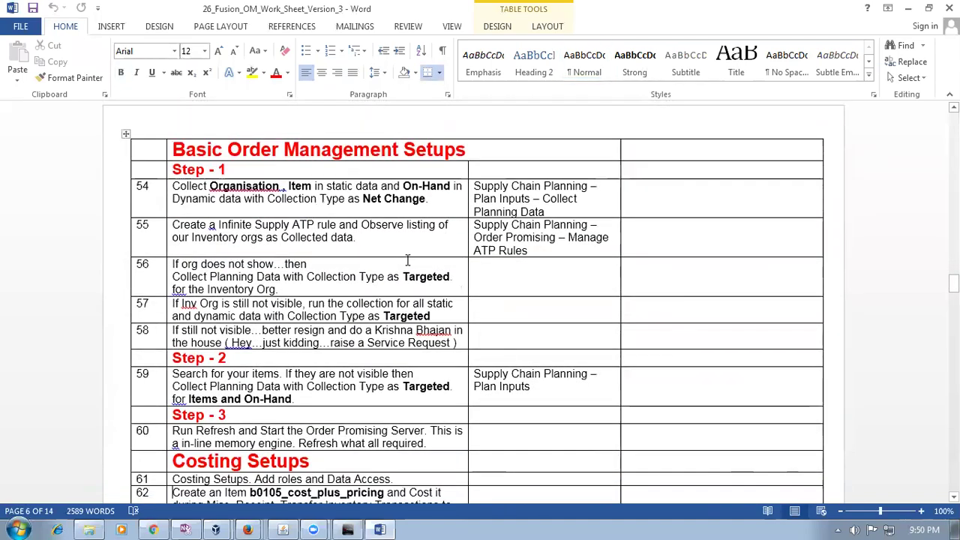
scroll(407, 263, down, 8)
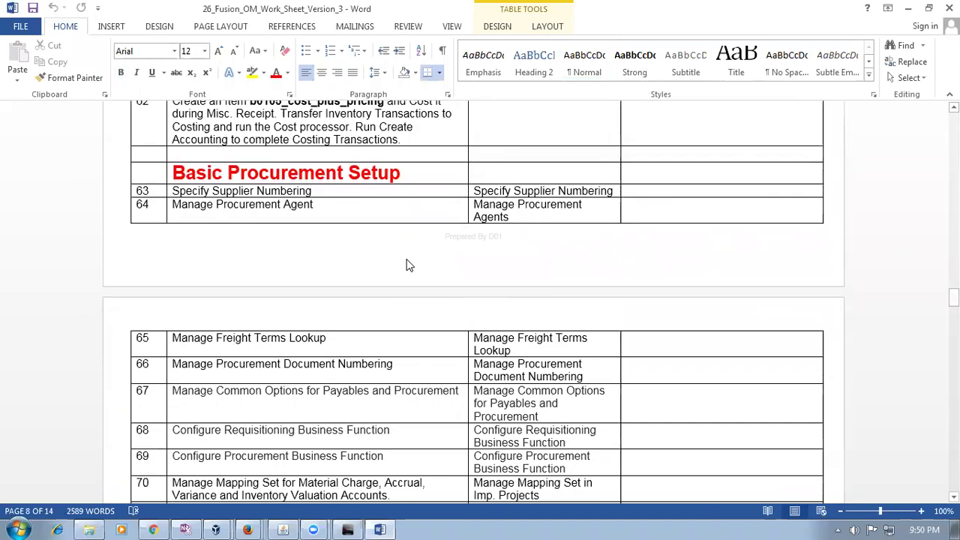
scroll(407, 262, down, 15)
scroll(407, 260, down, 8)
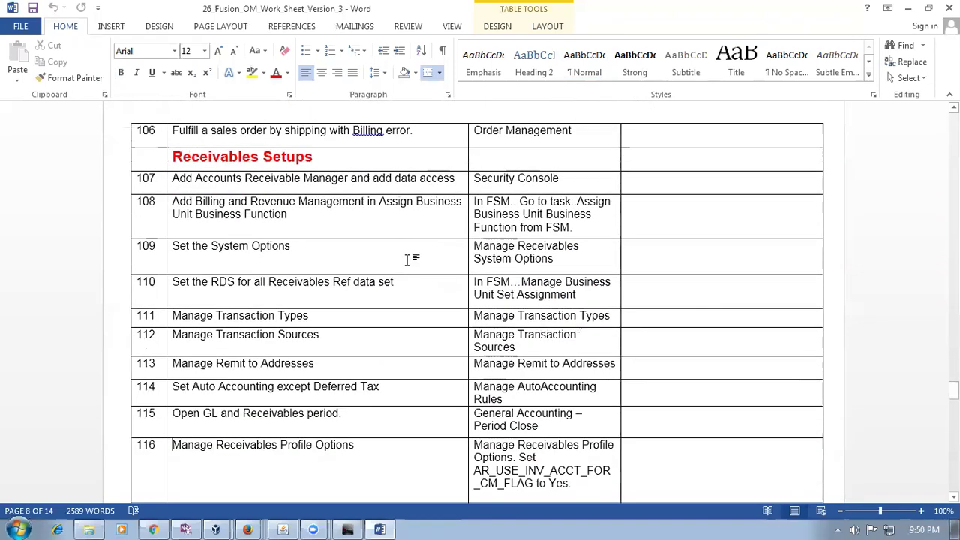
scroll(409, 265, down, 8)
scroll(408, 265, down, 8)
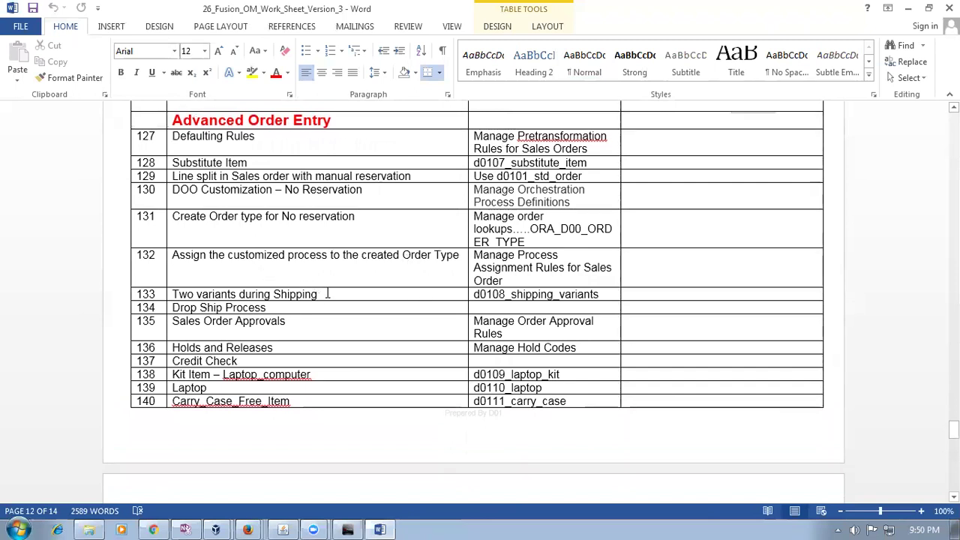
scroll(385, 313, down, 5)
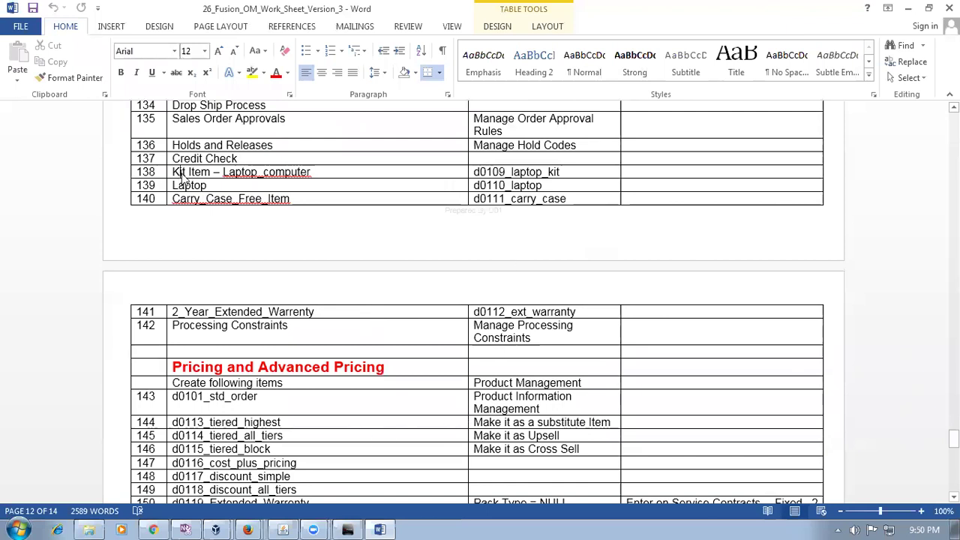
Review the kit entries in rows 138 to 141, highlighting Laptop_computer, Laptop, Carry_Case_Free_Item and 2_Year_Extended_Warrenty, and the kit's item code
drag(180, 172, 275, 184)
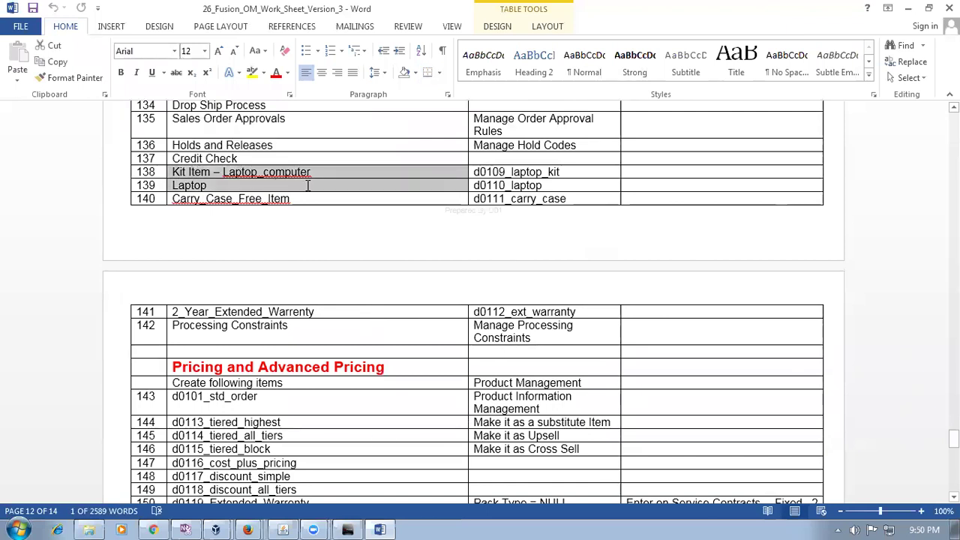
click(223, 195)
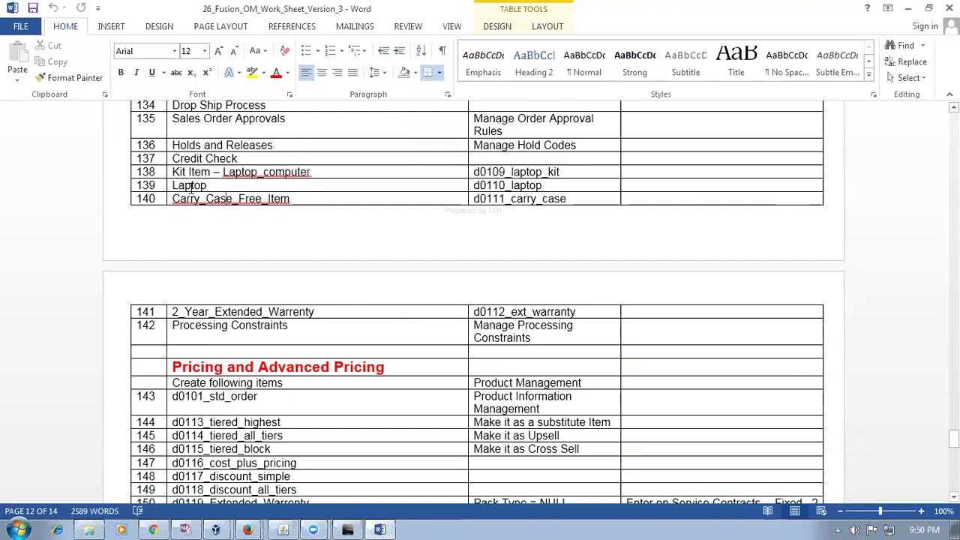
drag(189, 186, 262, 200)
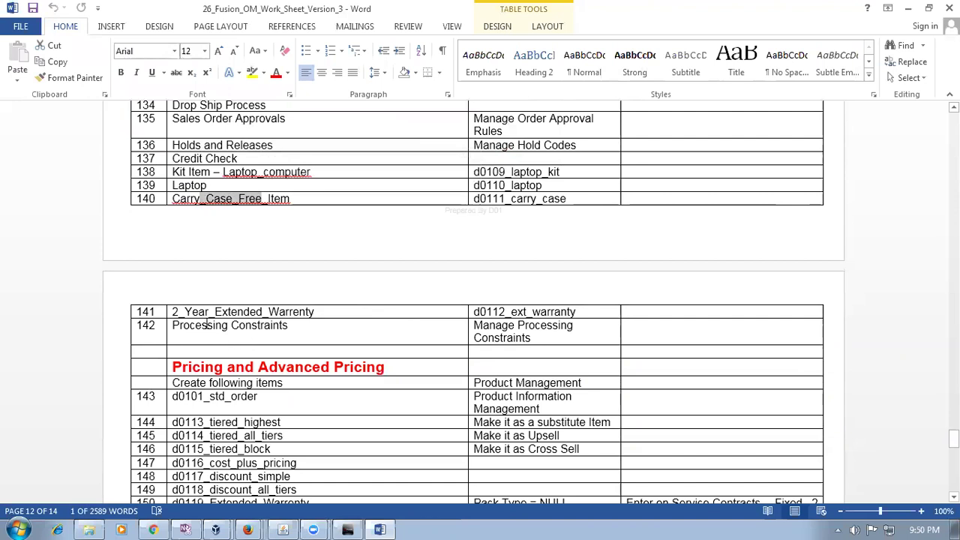
drag(185, 311, 281, 309)
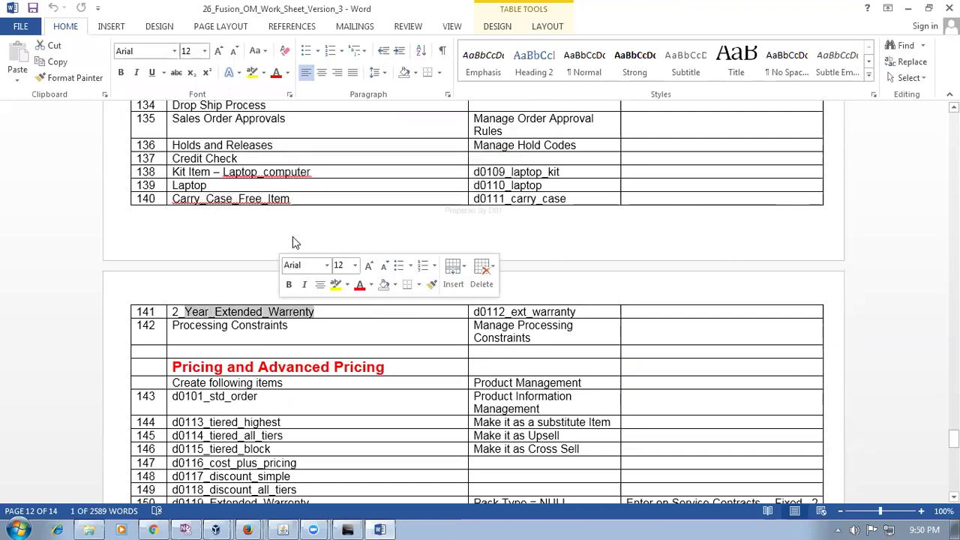
drag(263, 166, 286, 306)
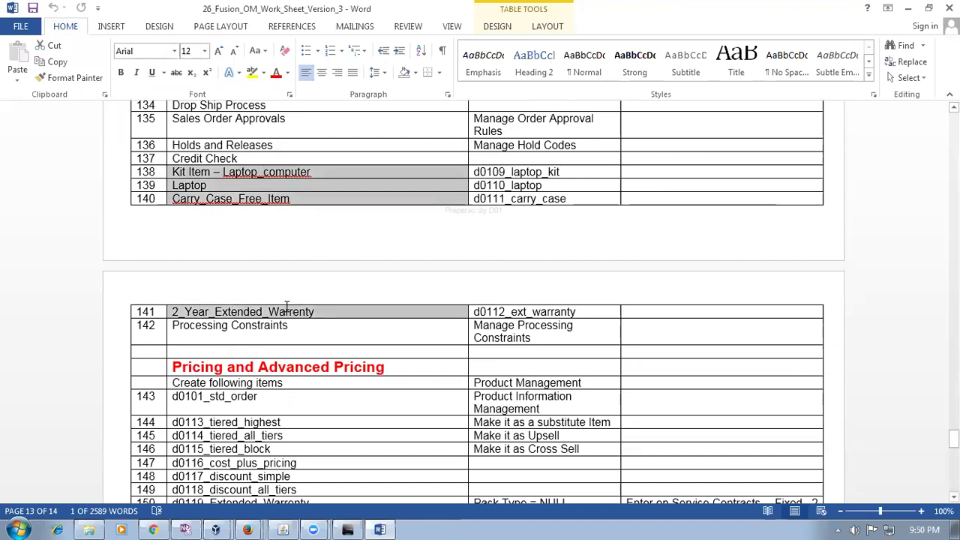
drag(287, 306, 288, 307)
click(529, 171)
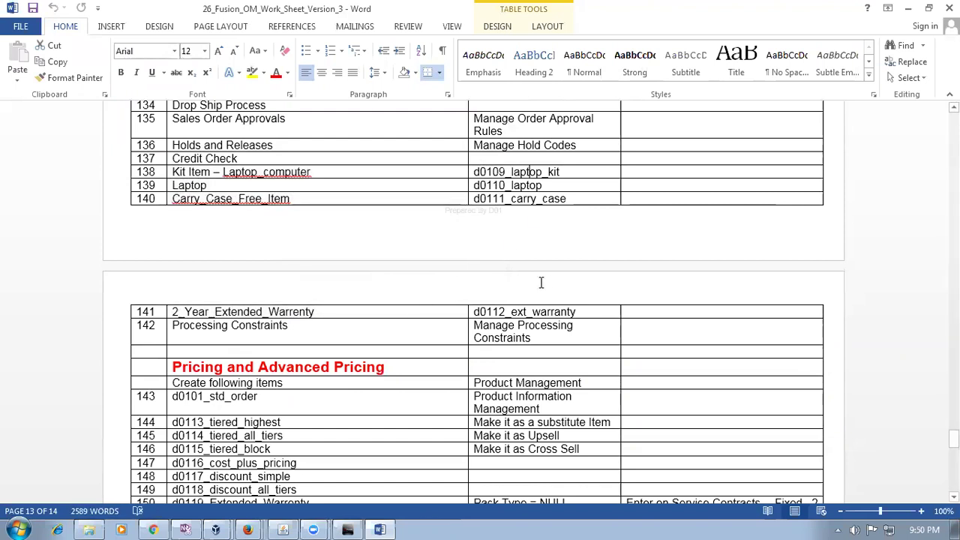
click(163, 526)
click(425, 448)
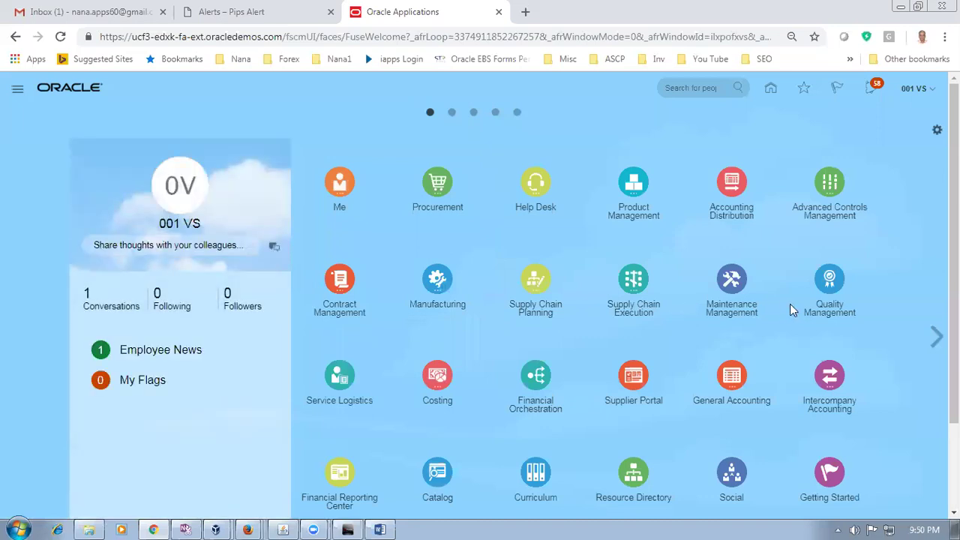
click(909, 88)
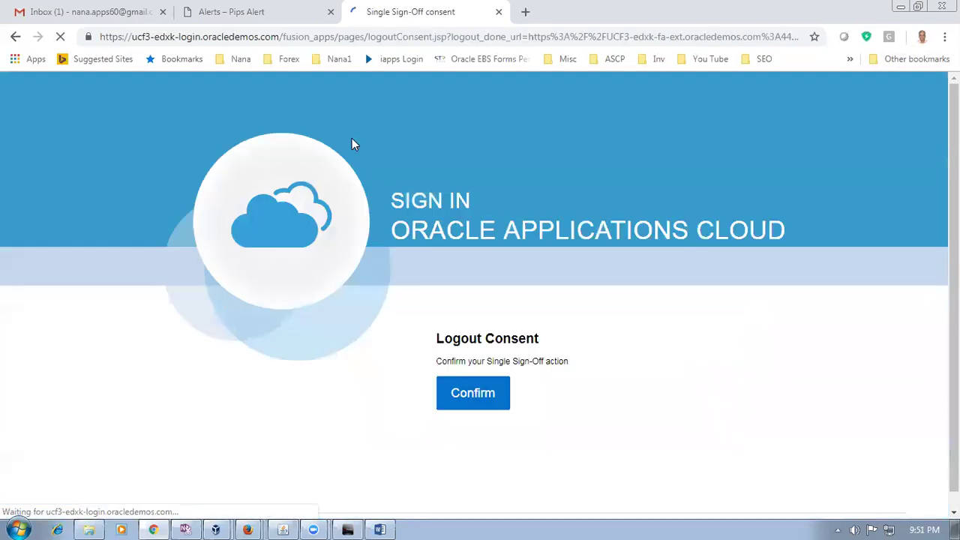
click(472, 395)
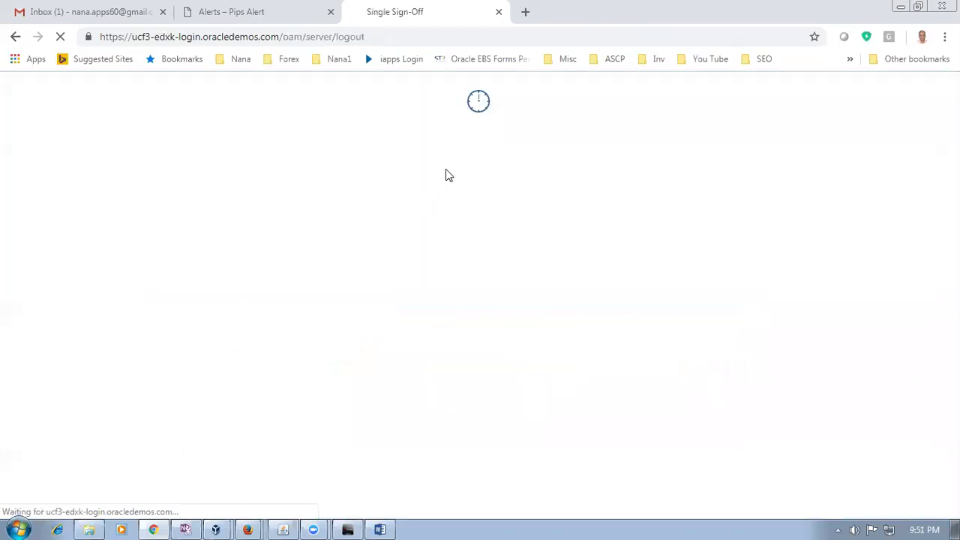
click(499, 12)
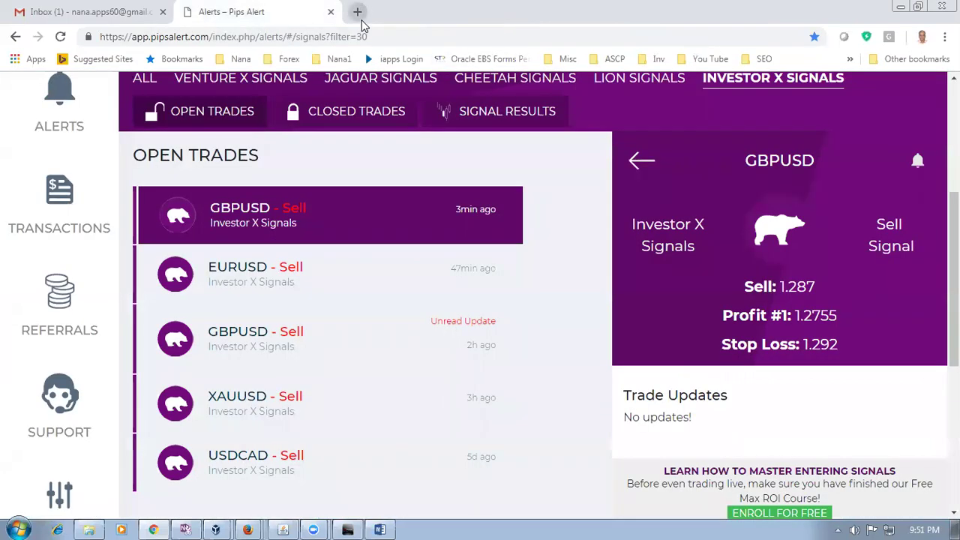
Open the bookmarked eegv-test Oracle instance in a new browser tab and sign in with the prefilled d01_emp credentials
click(359, 15)
click(330, 63)
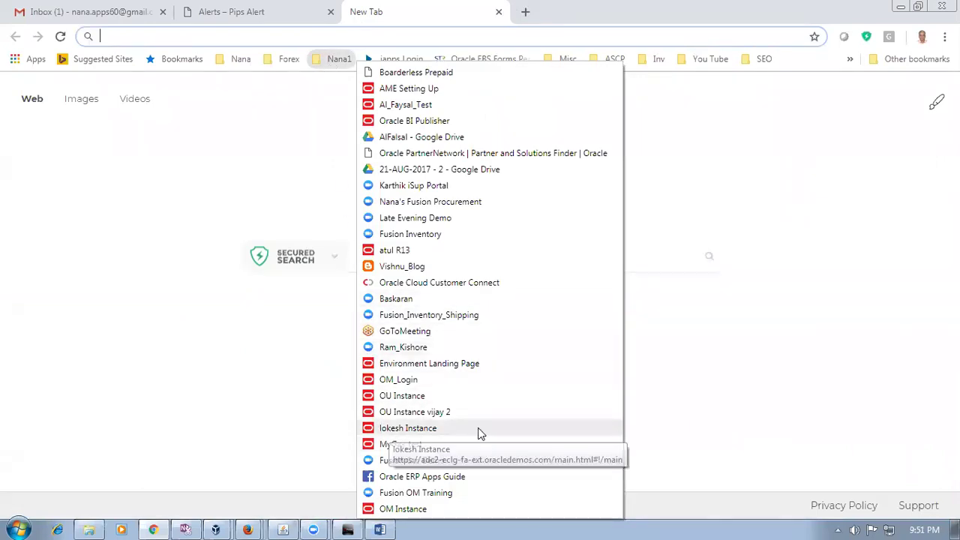
click(425, 445)
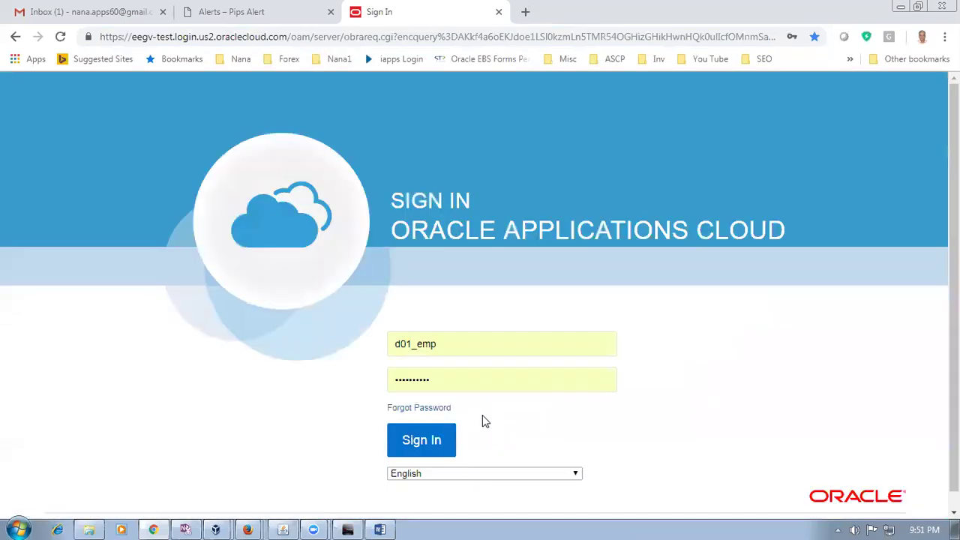
click(428, 441)
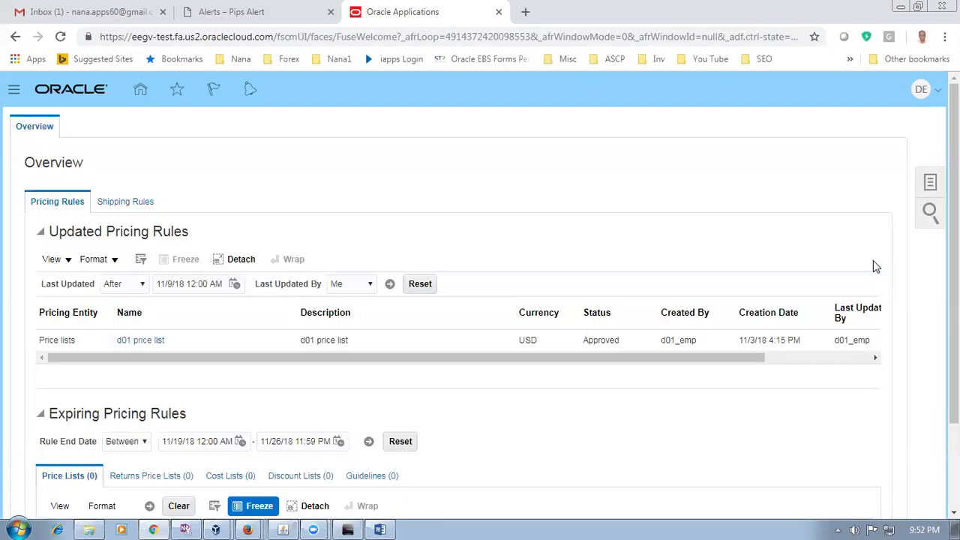
Search Manage Price Lists for names starting with D01 and open d01 price list for editing
click(930, 187)
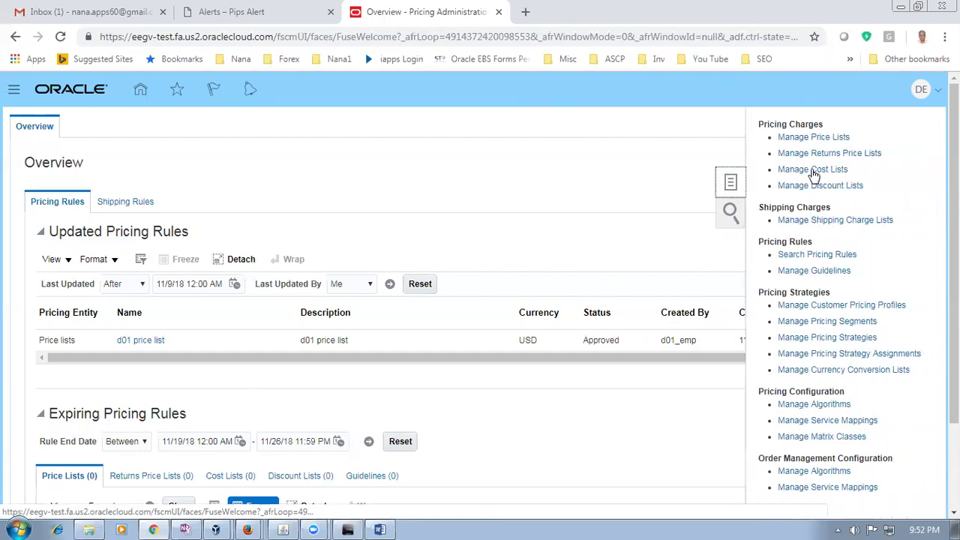
click(802, 138)
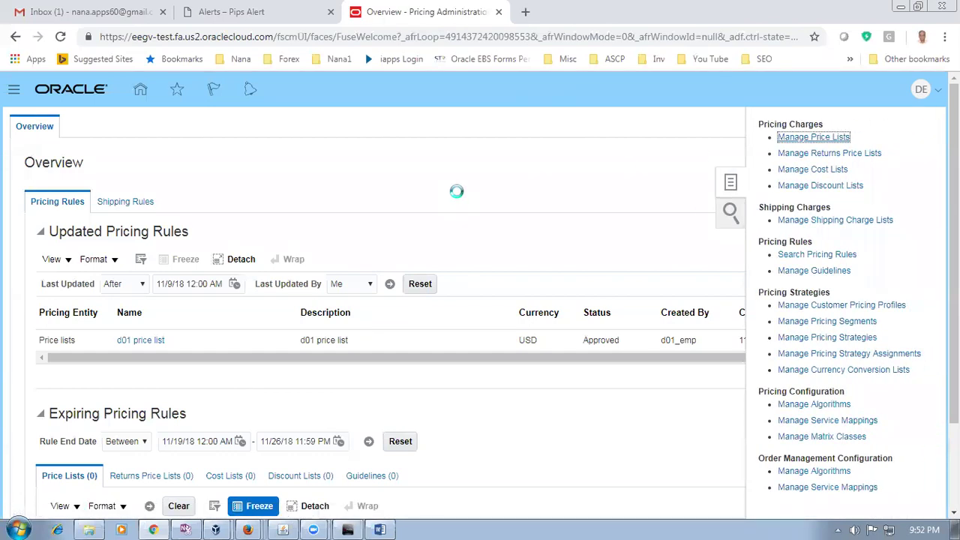
click(247, 249)
text(D)
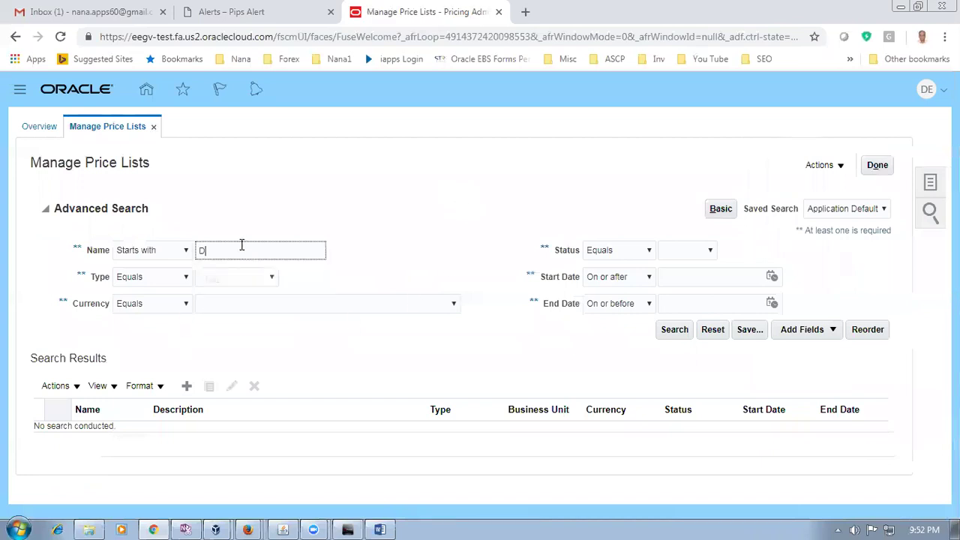
text(01)
click(673, 330)
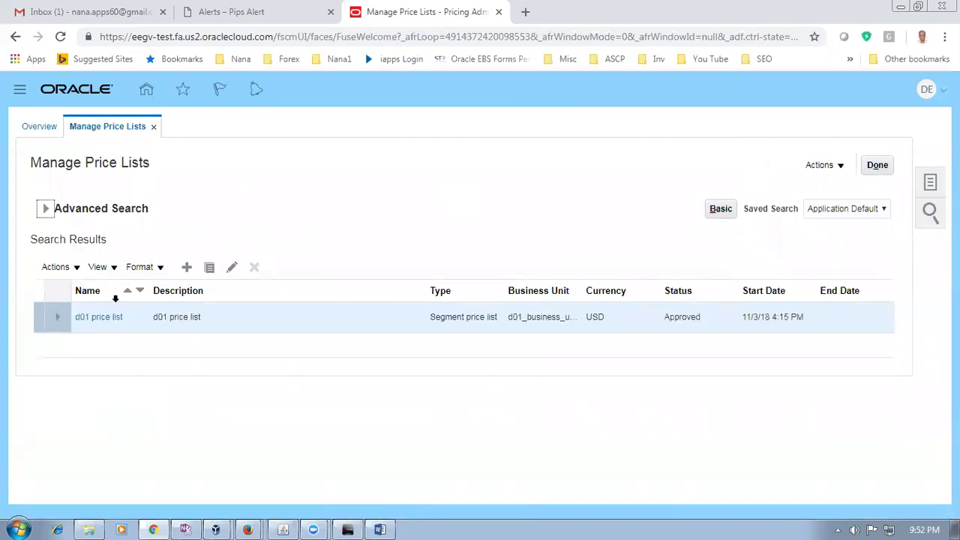
click(48, 318)
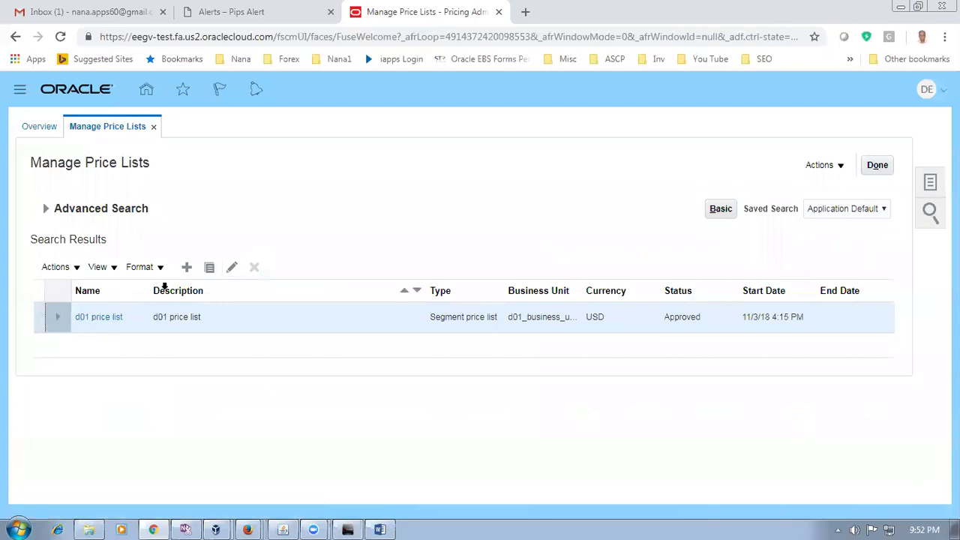
click(232, 268)
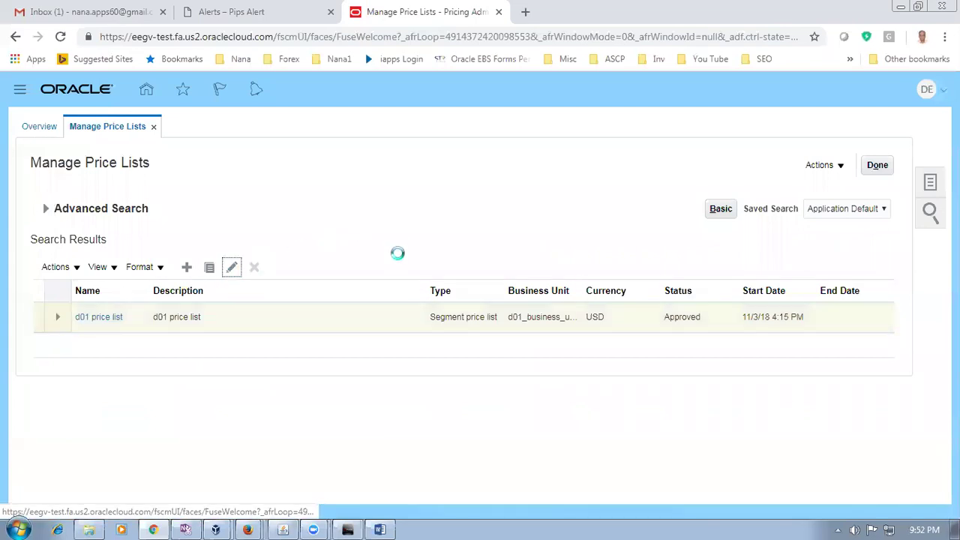
Consult the laptop kit's item code in the Word worksheet and add d0109_laptop_kit as an item line in d01 price list
click(381, 529)
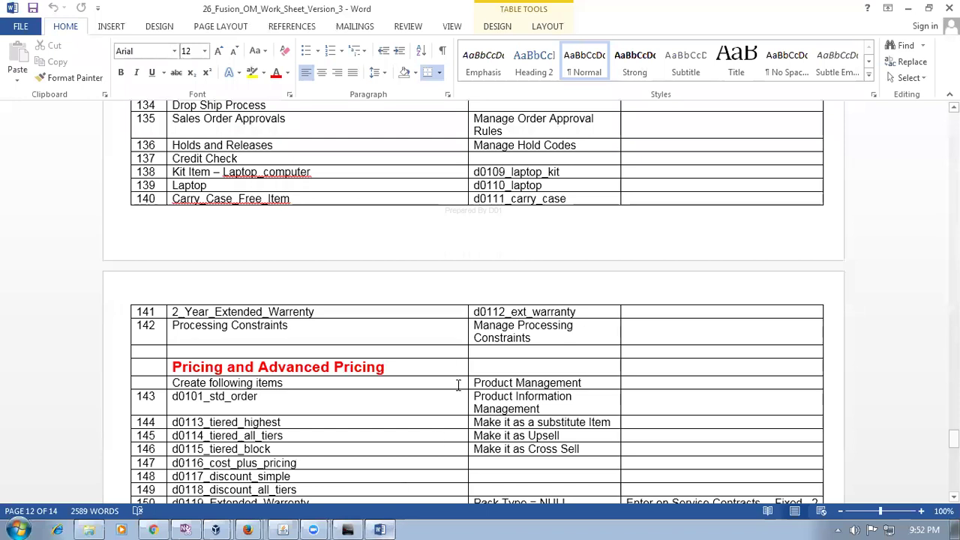
drag(286, 172, 543, 177)
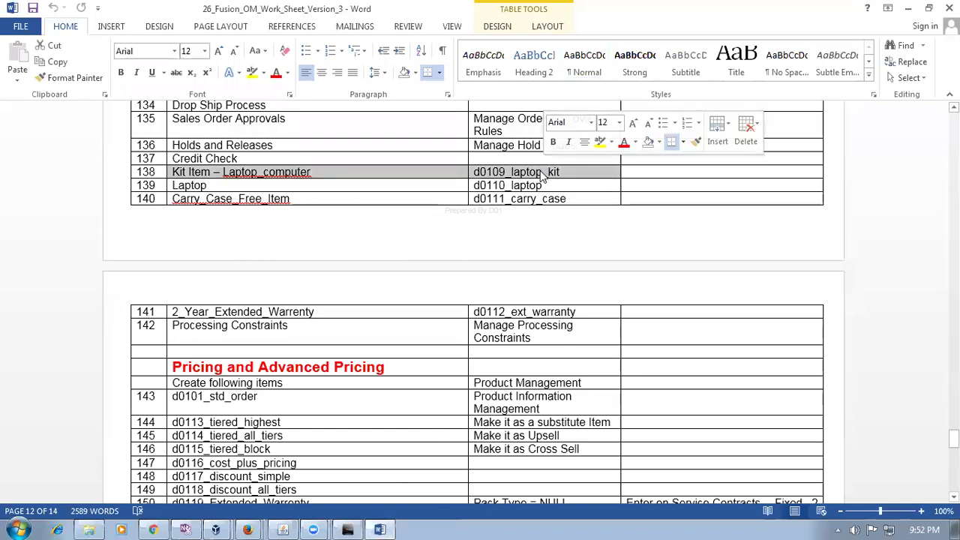
key(alt+Tab)
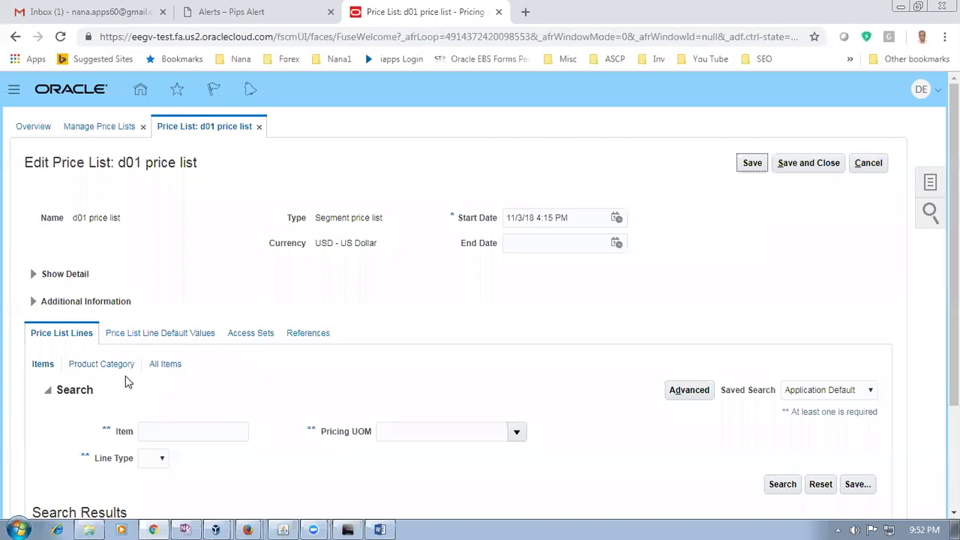
click(43, 366)
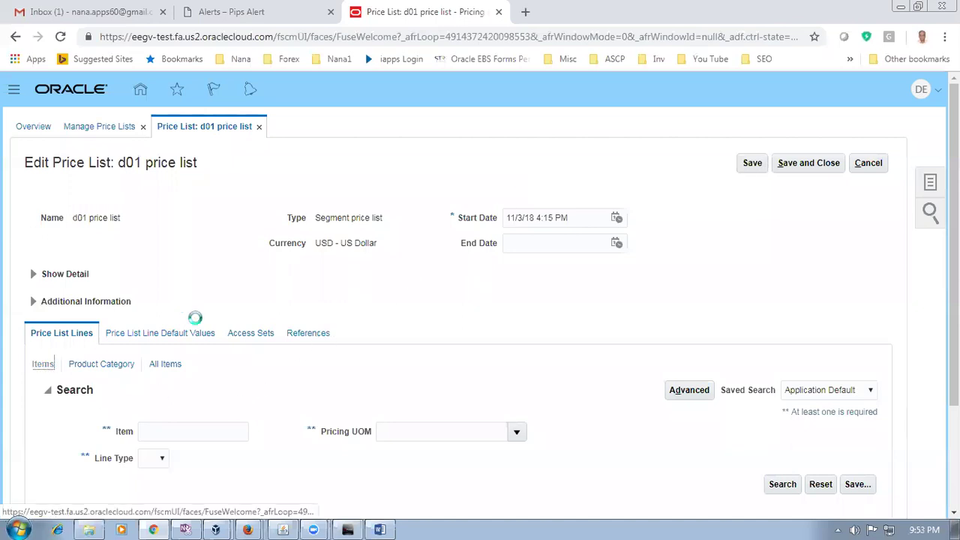
scroll(262, 287, down, 3)
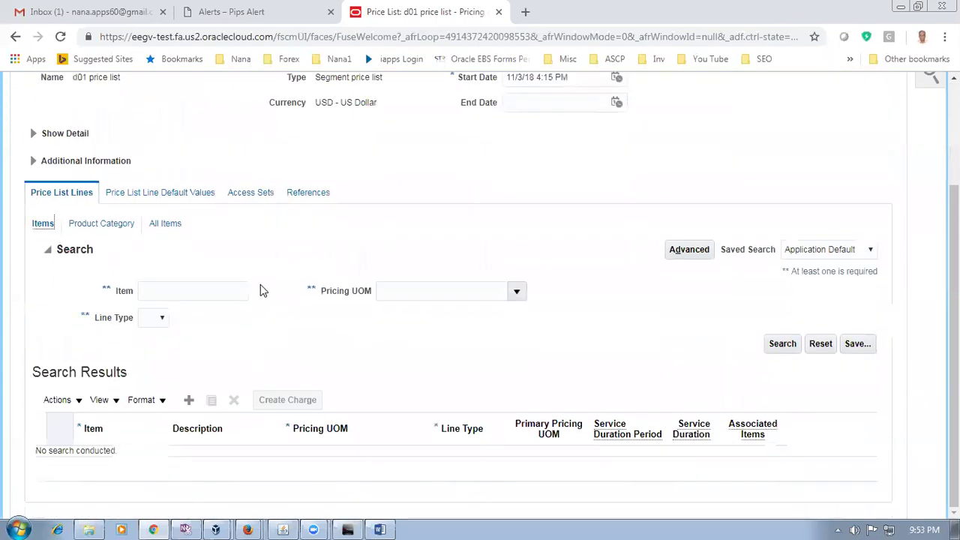
click(189, 399)
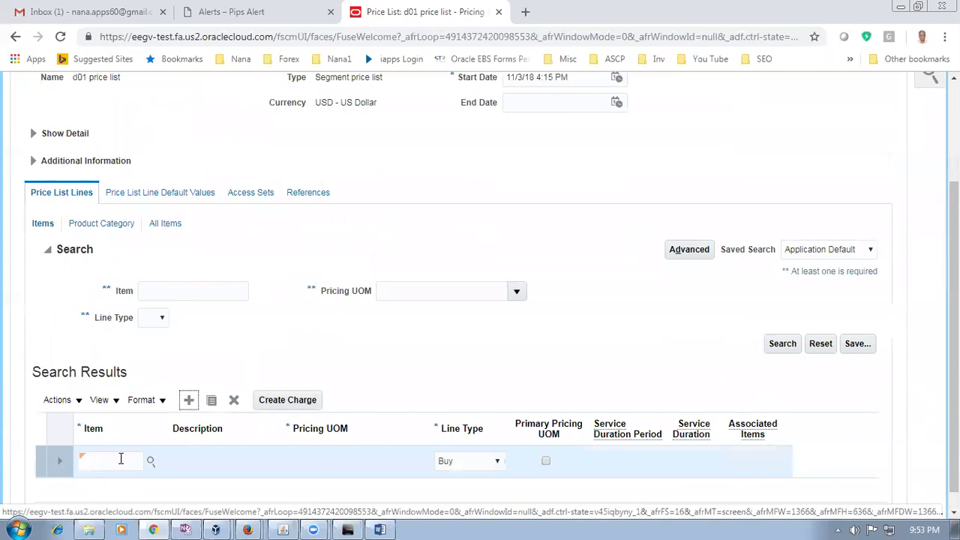
click(120, 459)
text(d0109)
key(Tab)
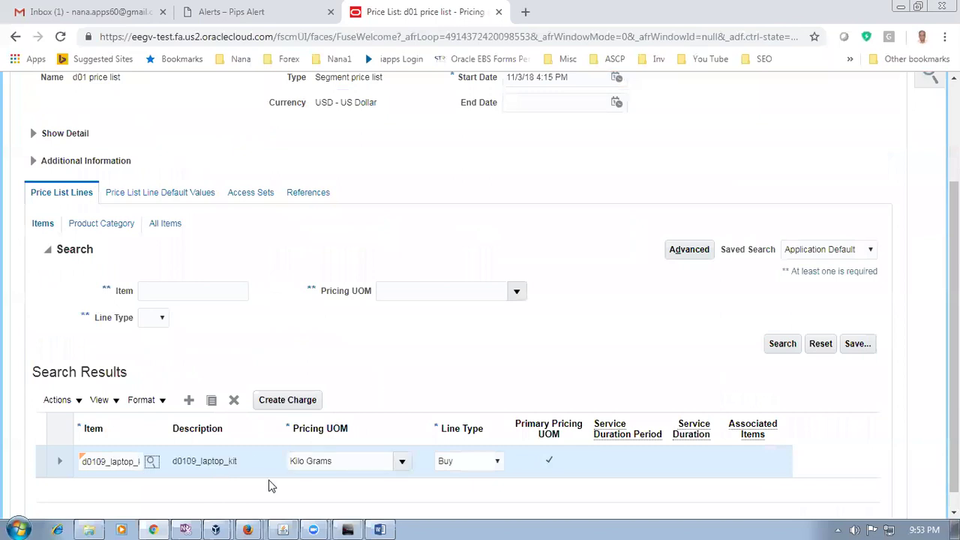
Start a charge for the d0109_laptop_kit line and review the kit and its component entries in worksheet rows 138 to 141
click(287, 400)
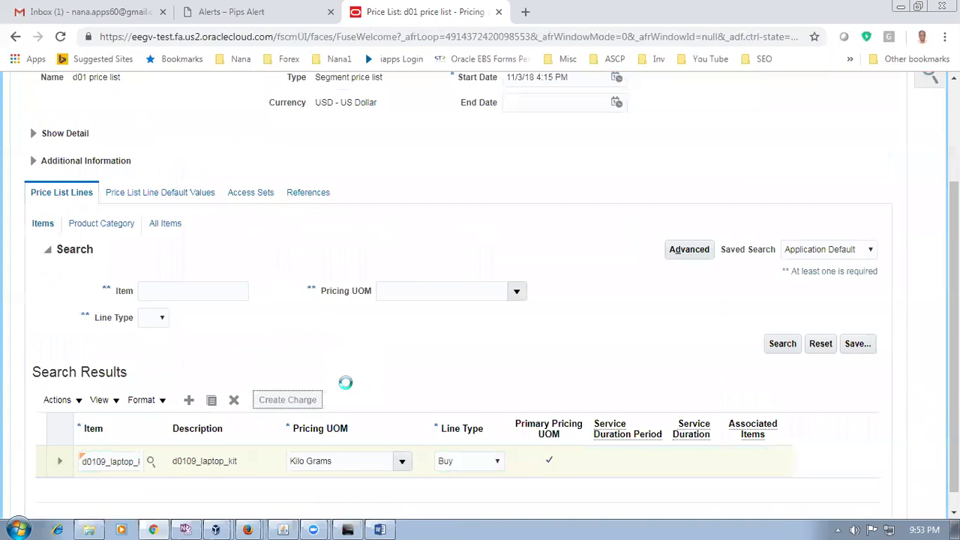
key(alt+Tab)
drag(205, 186, 224, 195)
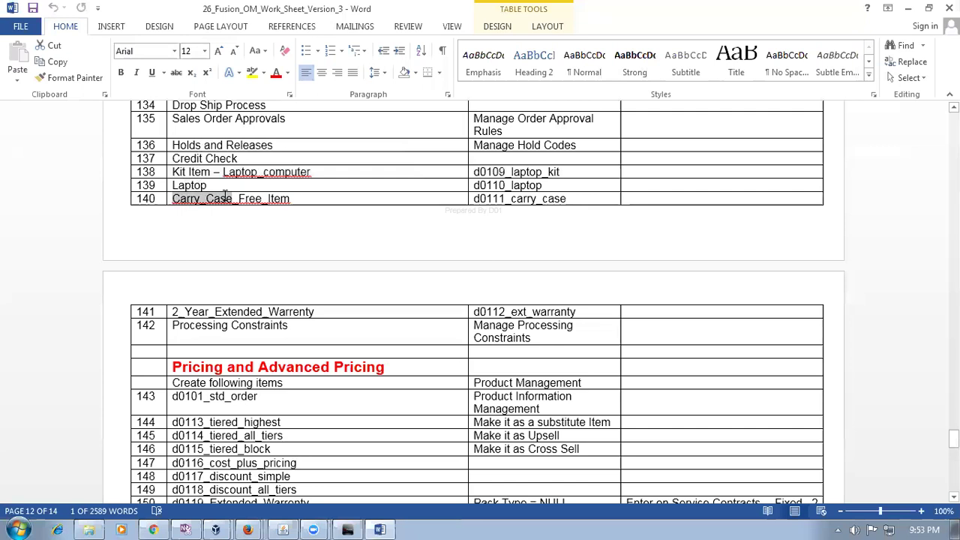
drag(185, 312, 271, 312)
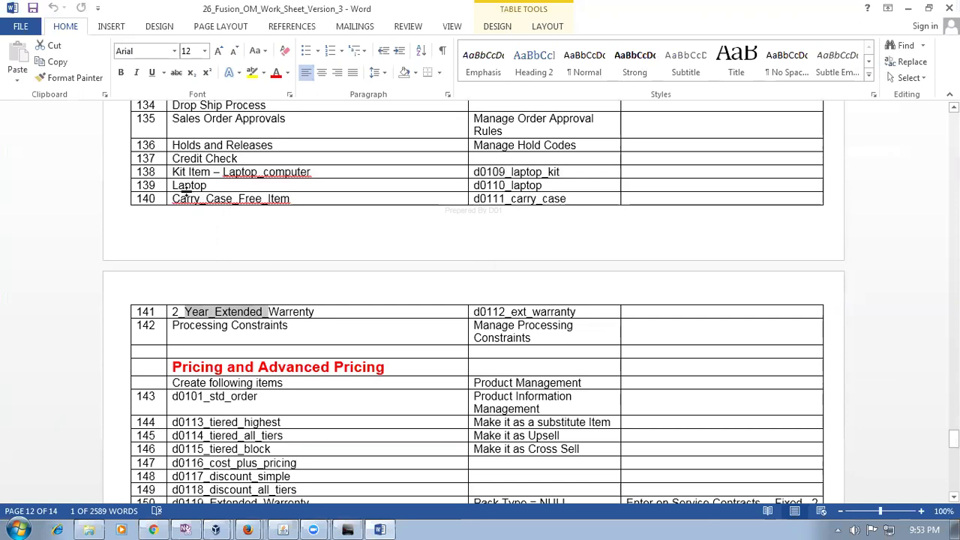
drag(187, 190, 195, 197)
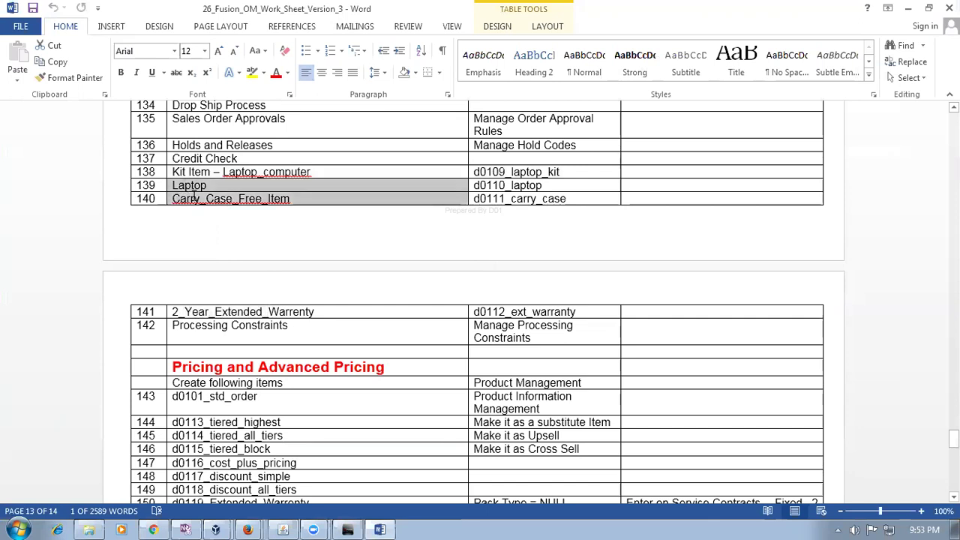
drag(179, 312, 248, 315)
drag(205, 172, 271, 174)
key(alt+Tab)
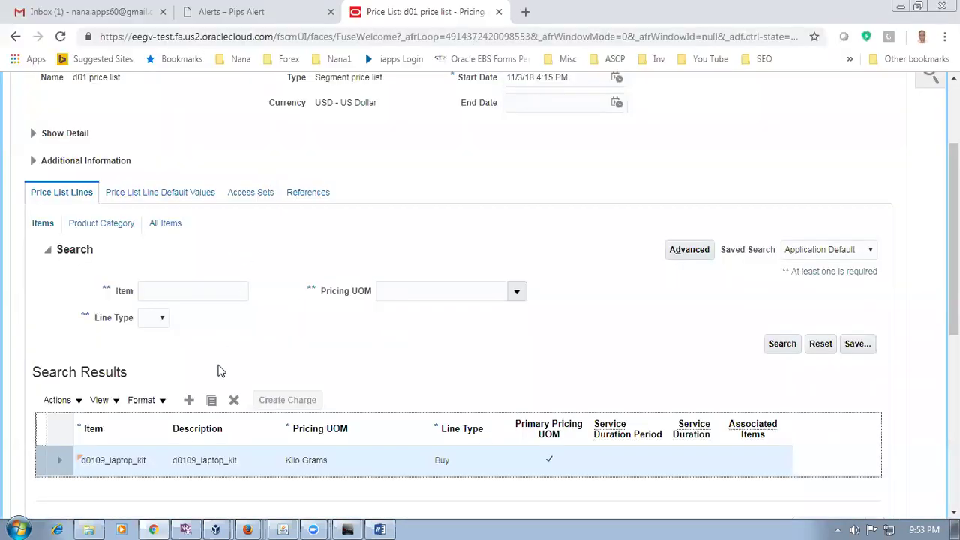
Set the laptop kit charge's base price to 51 USD starting 11/19/18 4:23 PM, then save the price list and finish managing price lists
scroll(290, 500, down, 5)
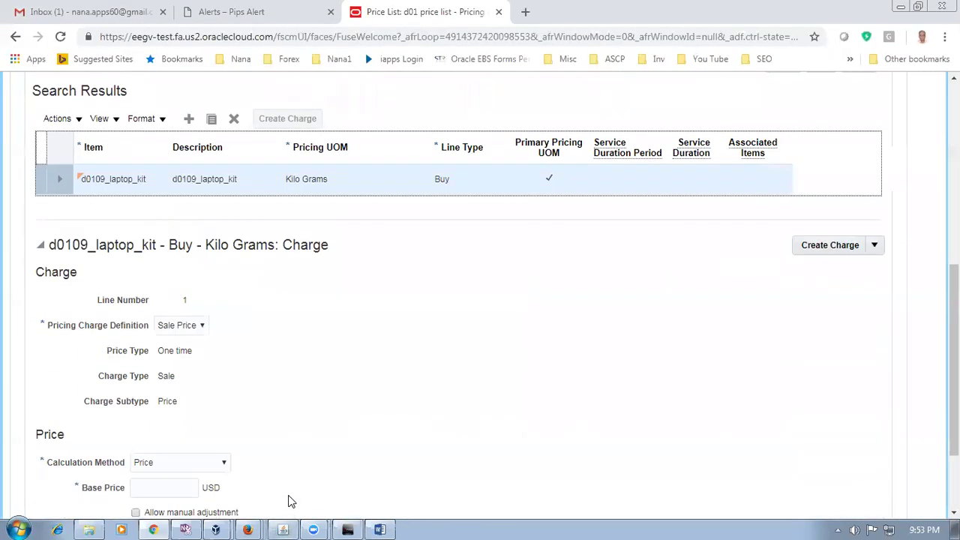
click(161, 367)
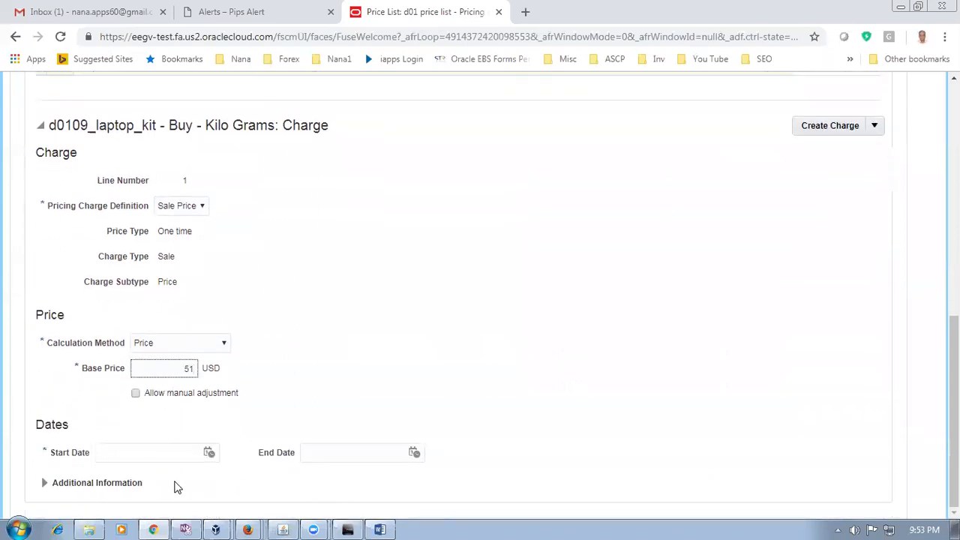
click(208, 454)
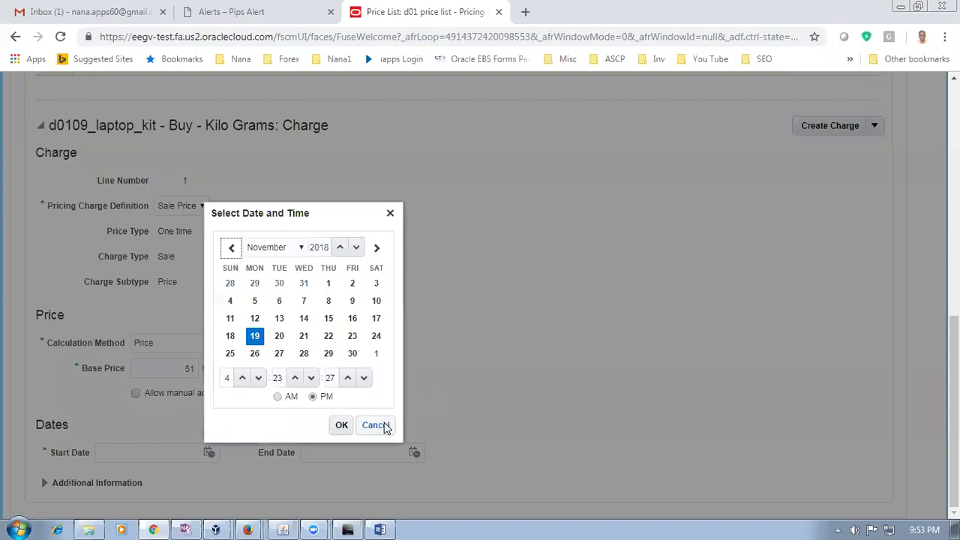
click(339, 424)
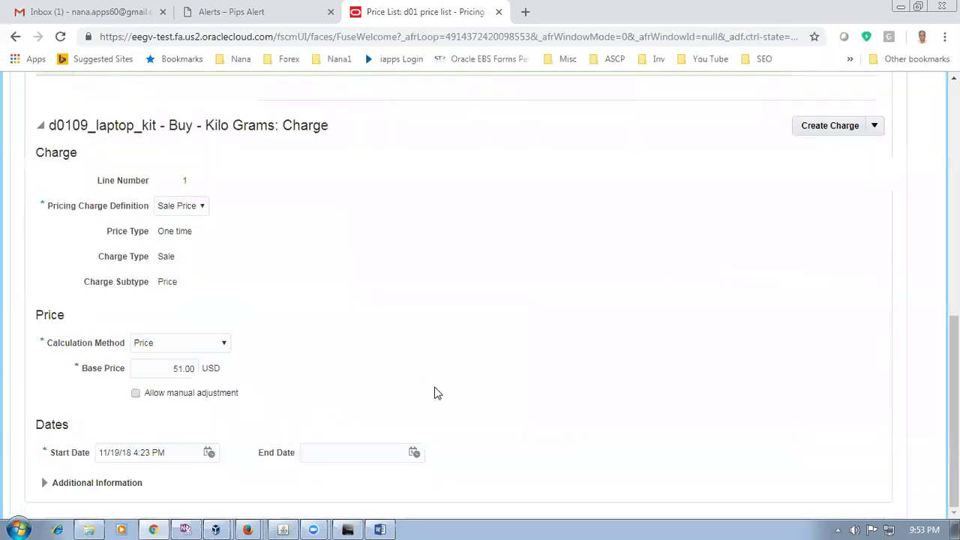
scroll(427, 391, up, 7)
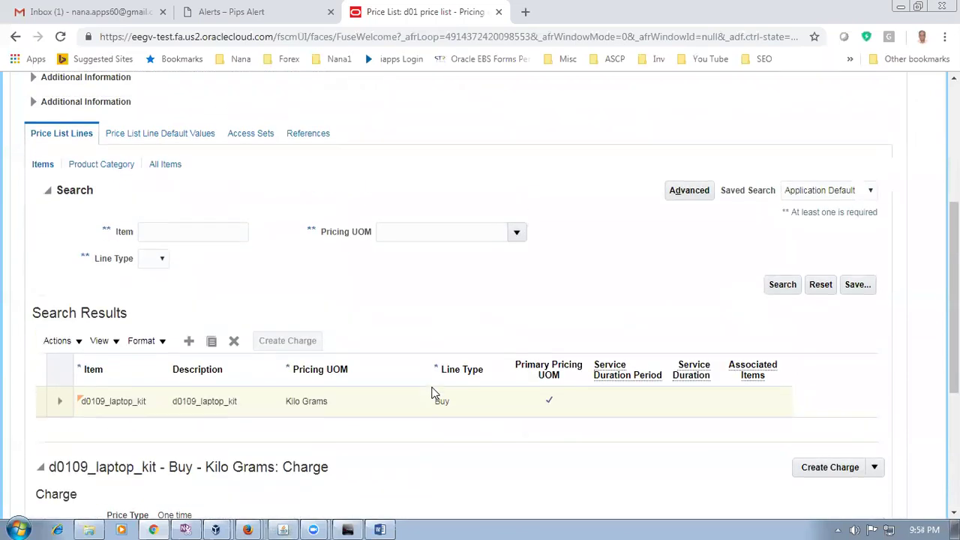
click(822, 165)
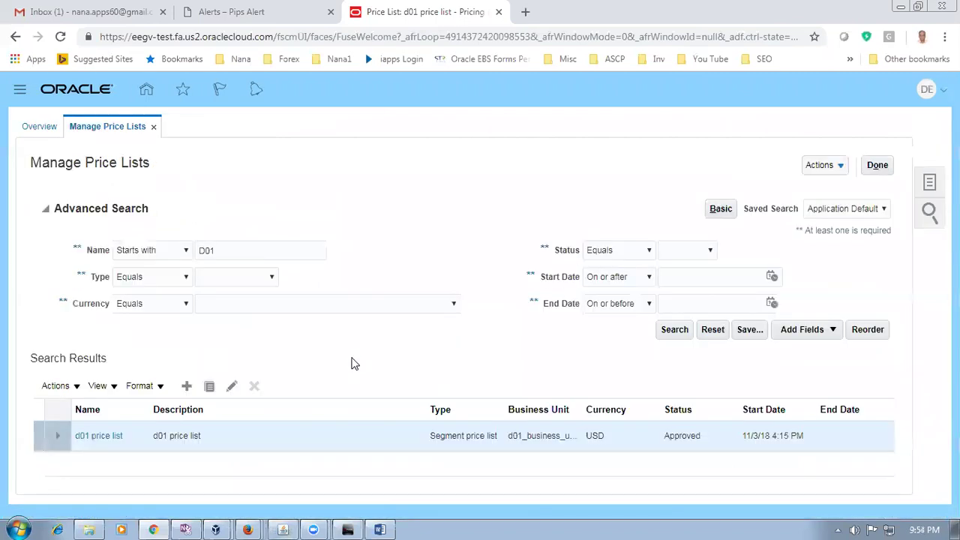
click(877, 166)
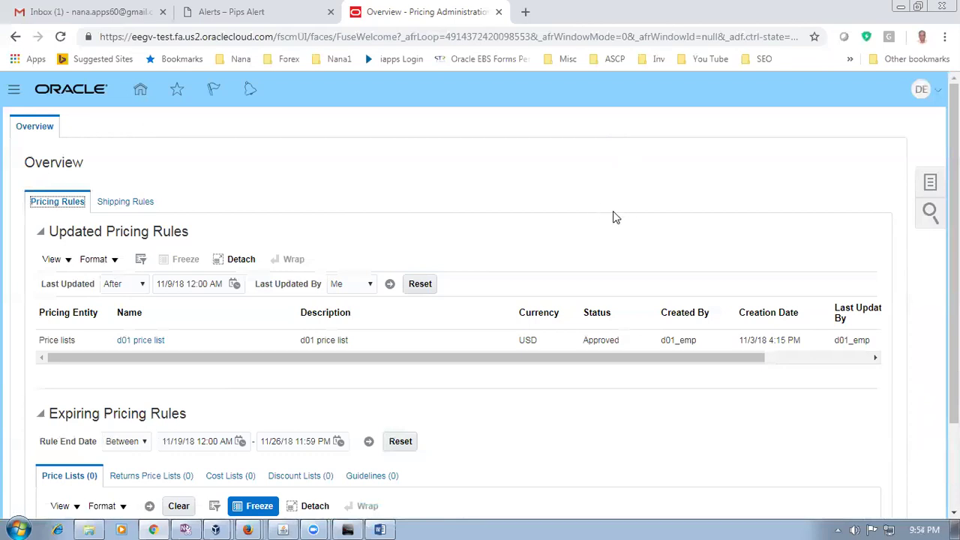
Switch to the Word worksheet and highlight the Credit Check entry in row 137
click(380, 529)
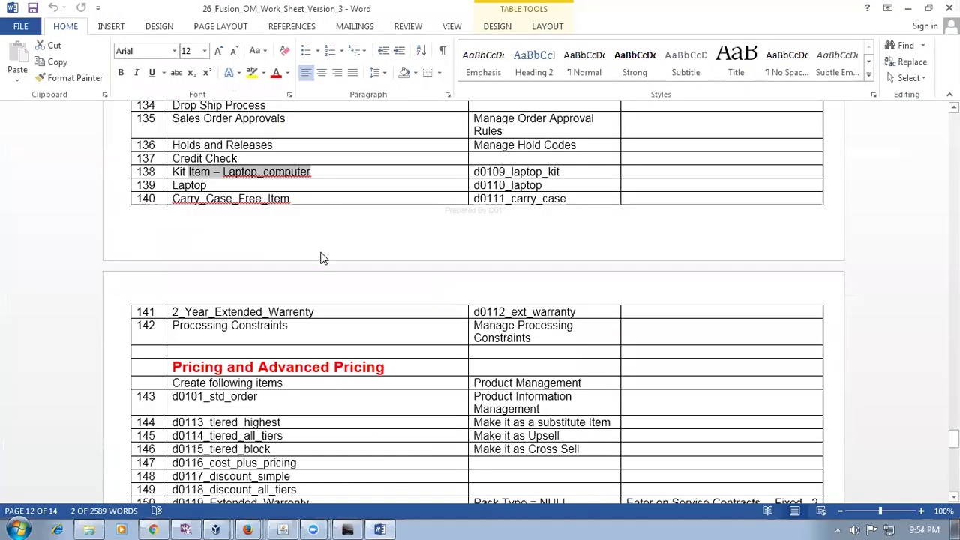
scroll(319, 256, up, 3)
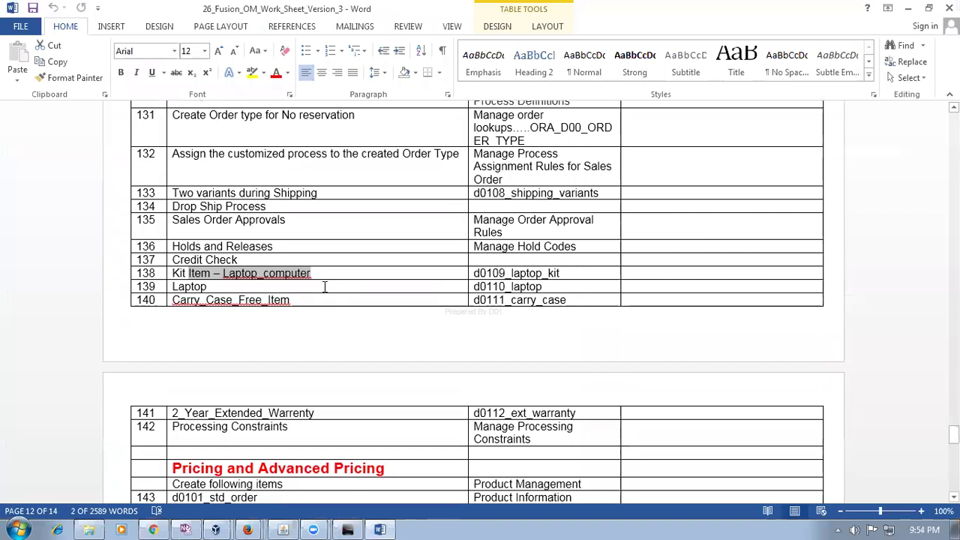
drag(181, 259, 225, 262)
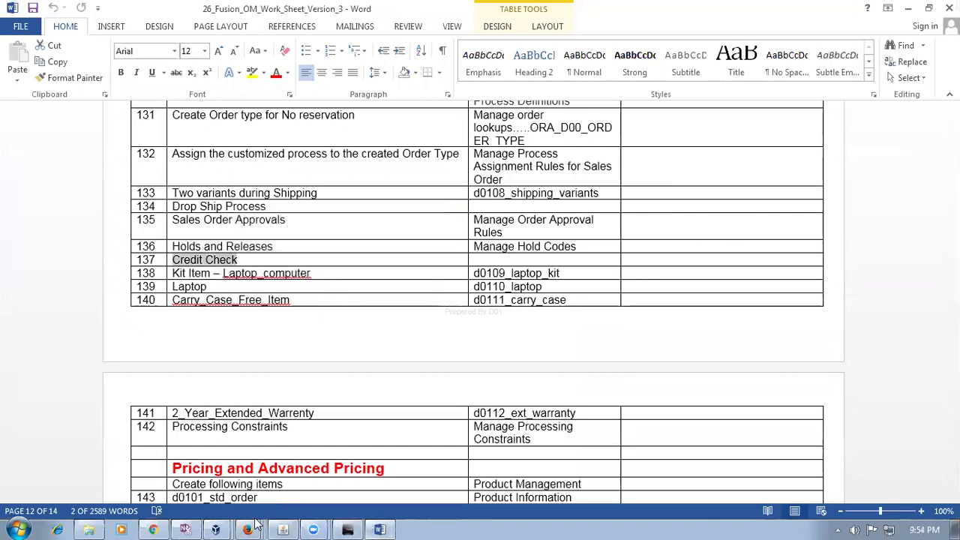
Return to the Oracle browser window and open the task search in Setup and Maintenance
click(165, 527)
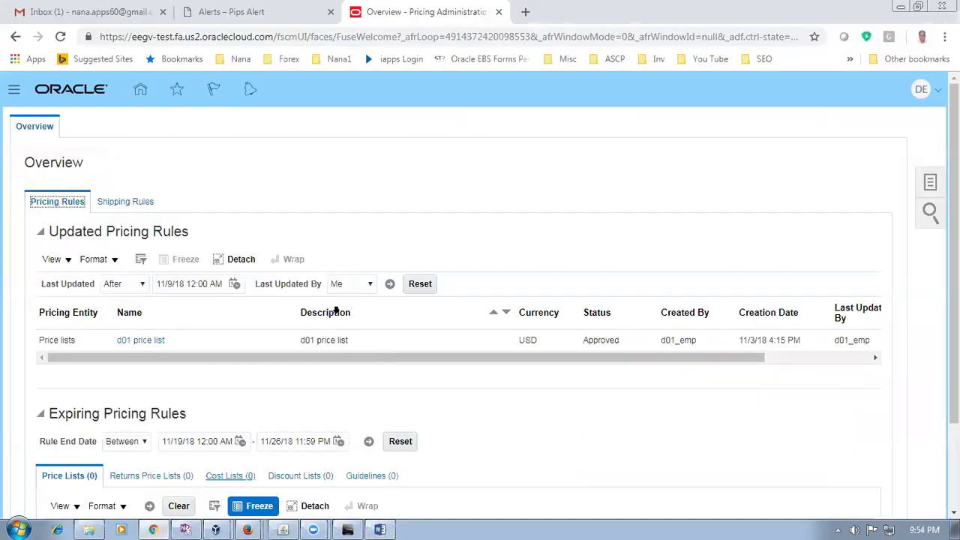
click(926, 91)
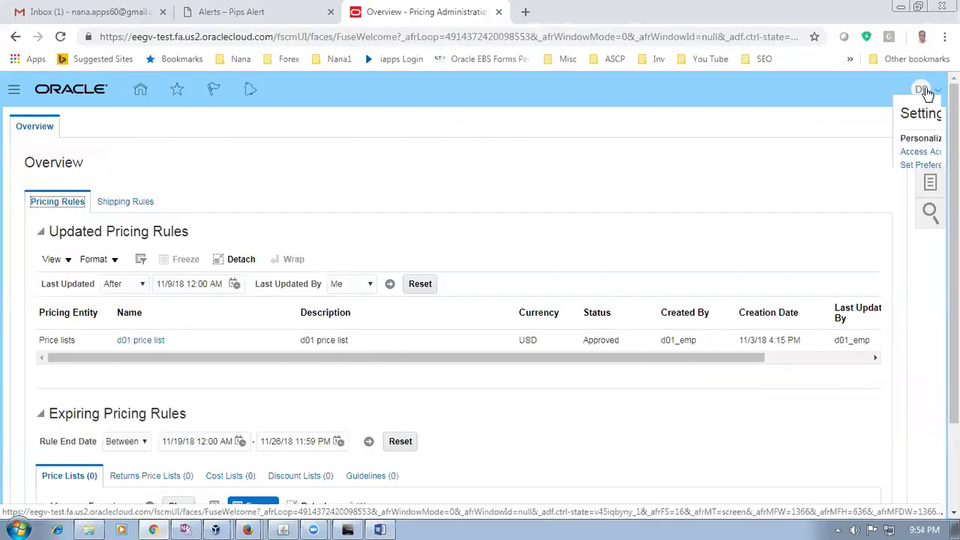
click(812, 250)
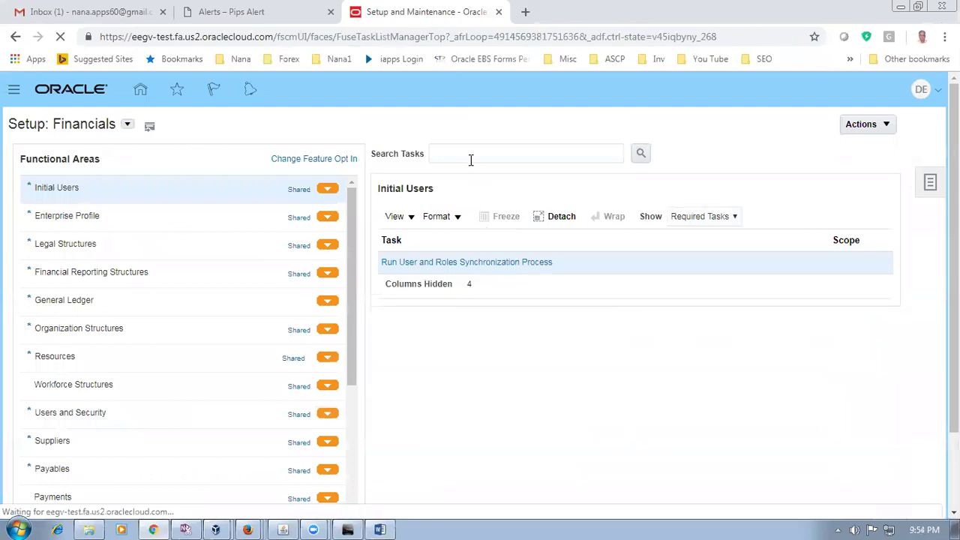
click(926, 187)
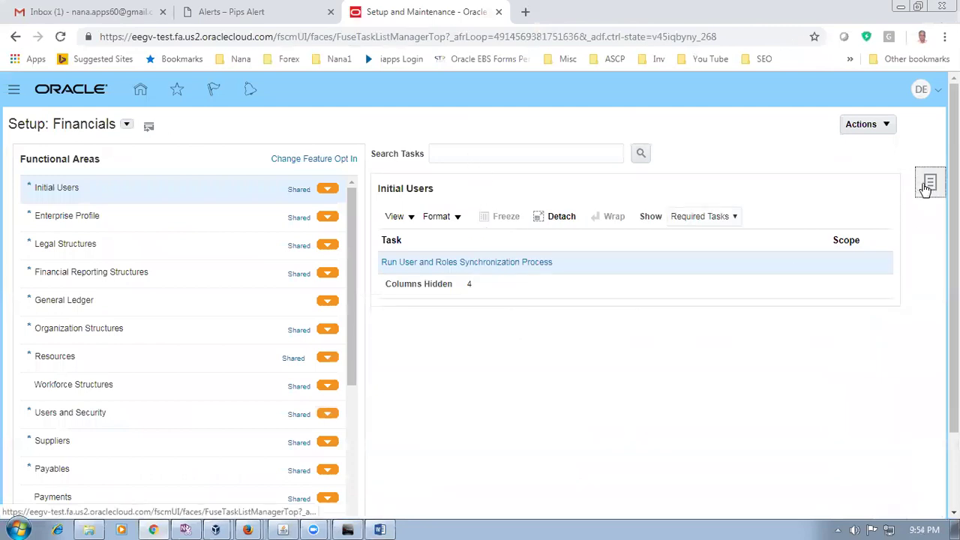
click(835, 253)
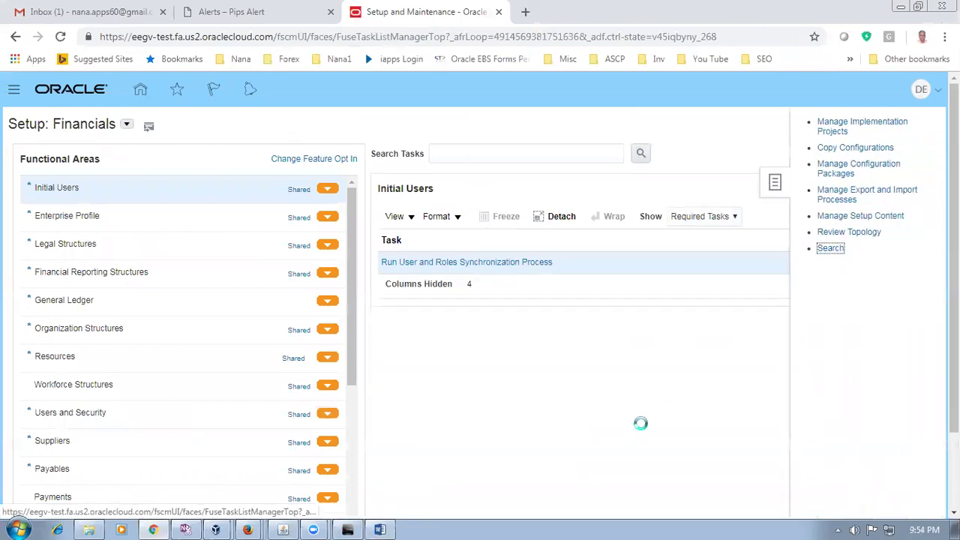
Search the setup tasks for man%cust%, refine it to man%cust%omers%, and open the Manage Customers task
click(387, 153)
text(man%cust%)
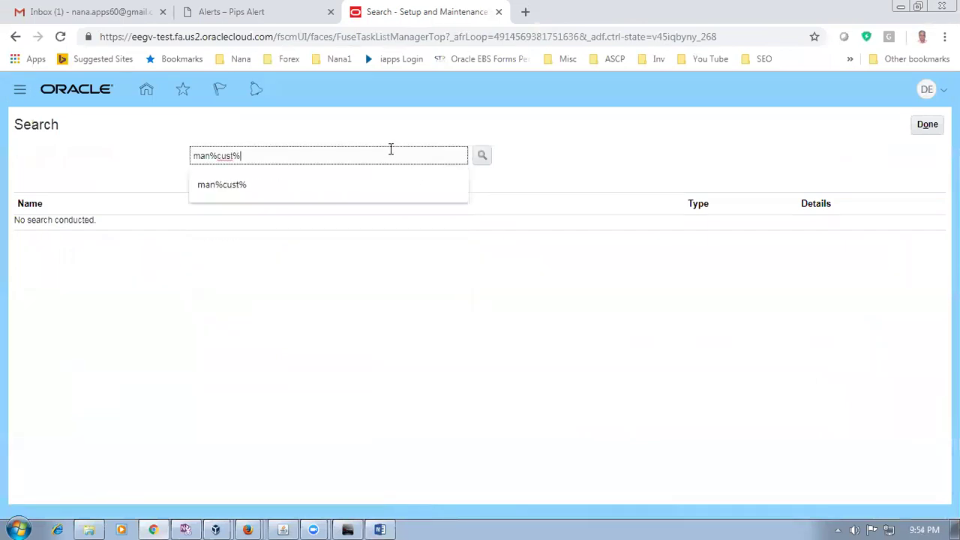
key(Return)
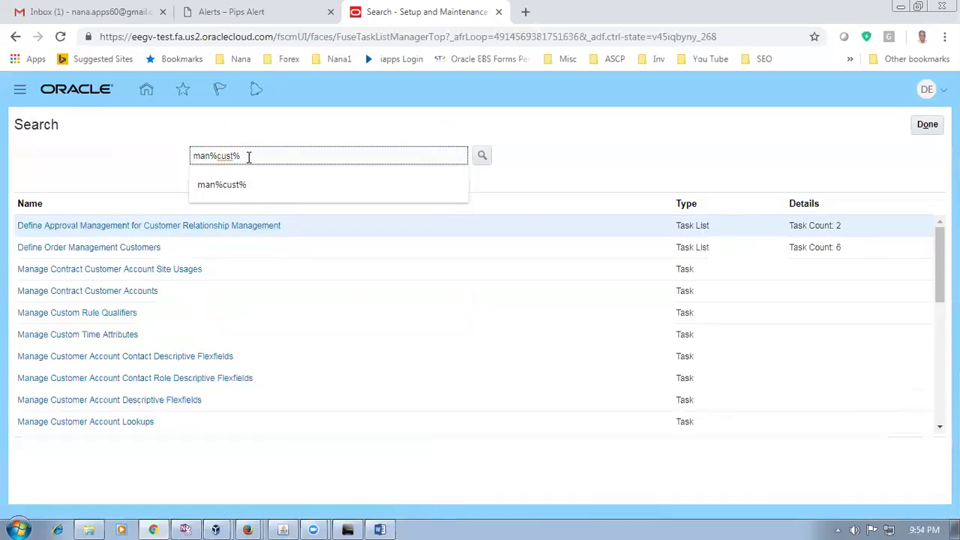
text(orders%)
key(Return)
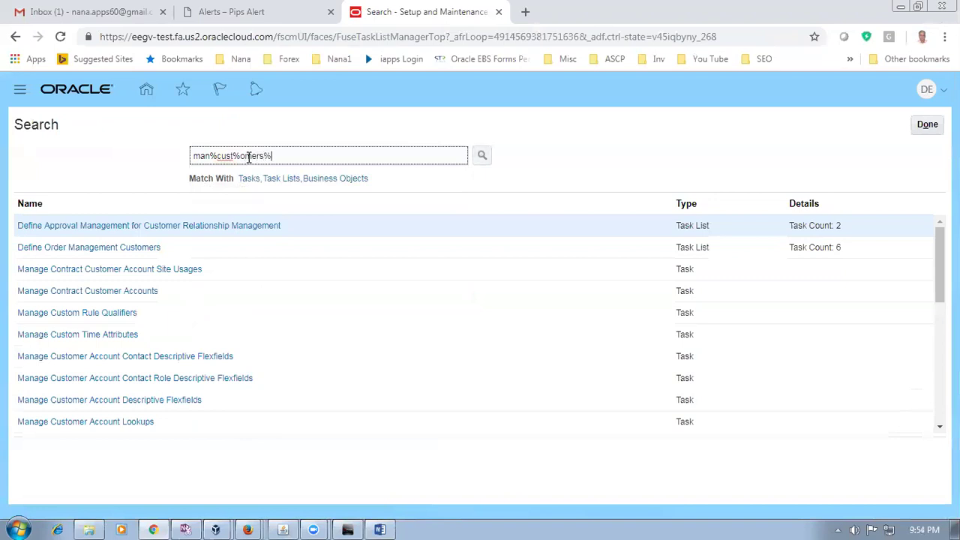
click(60, 251)
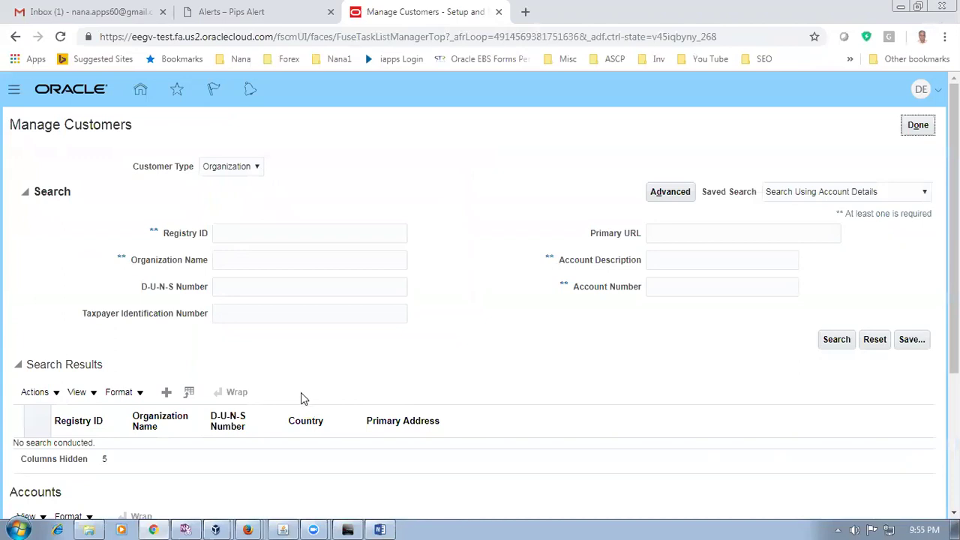
Search customers by organization name d01, select d01_cust1 and open its customer account for editing
click(259, 259)
text(d01)
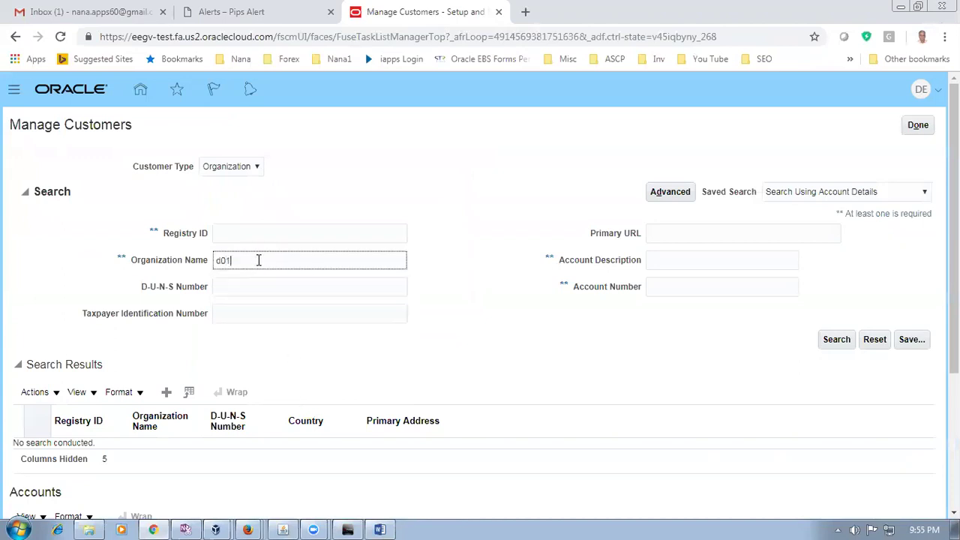
click(844, 345)
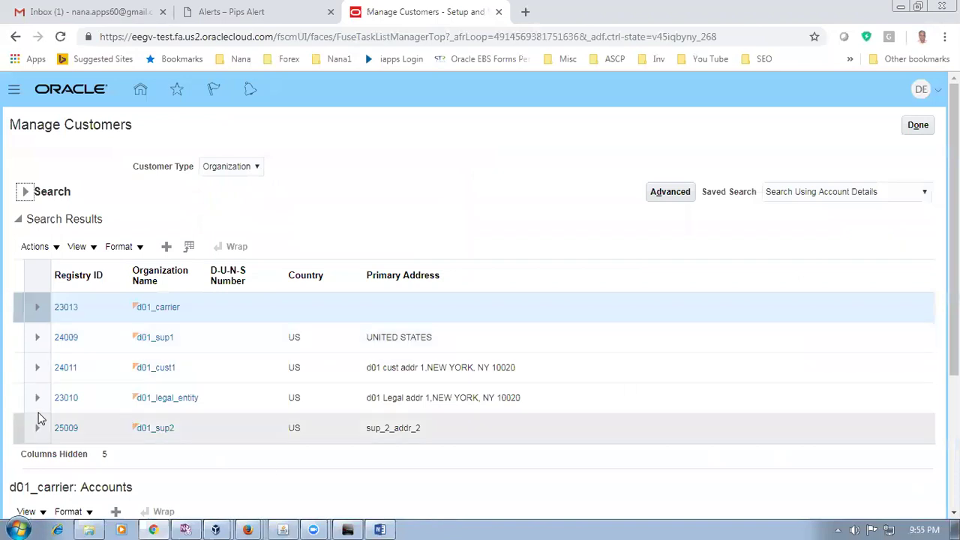
click(15, 371)
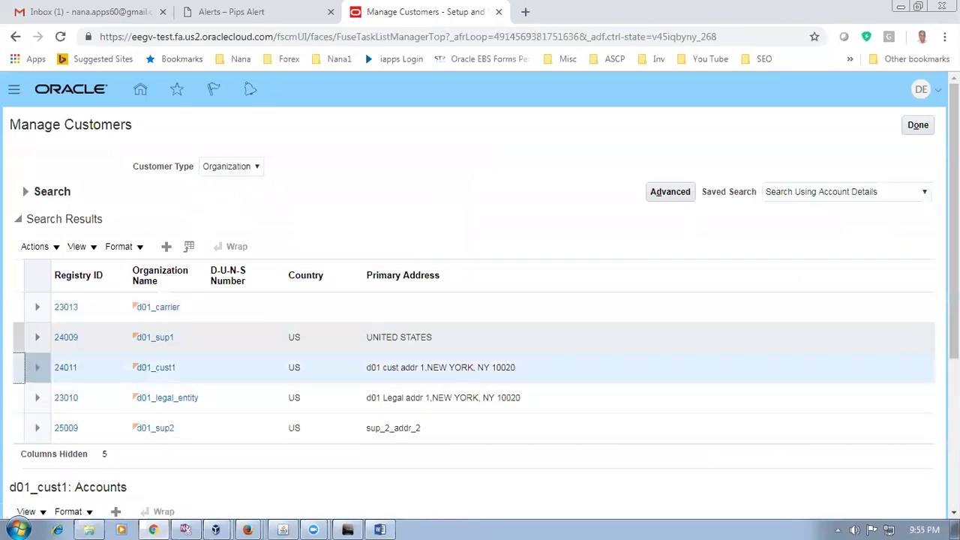
scroll(954, 300, down, 2)
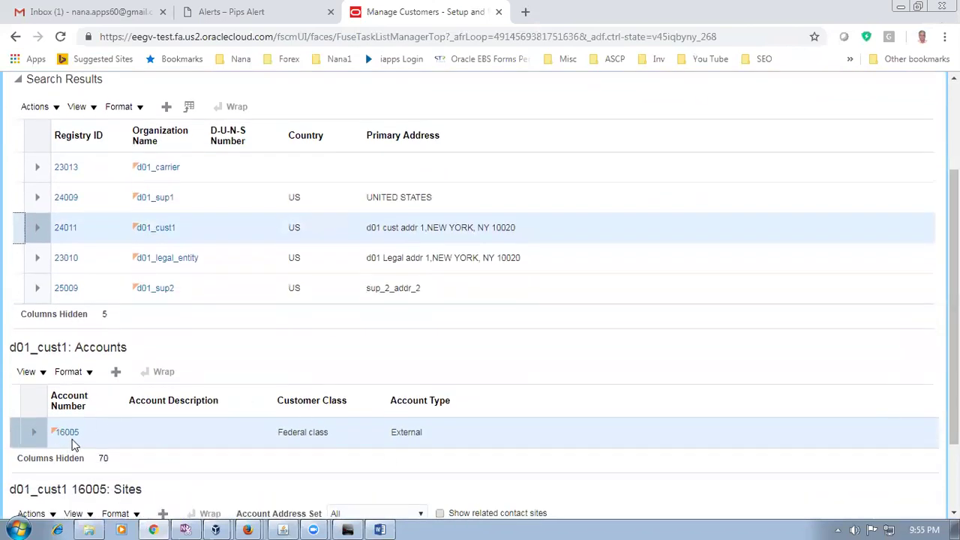
click(71, 442)
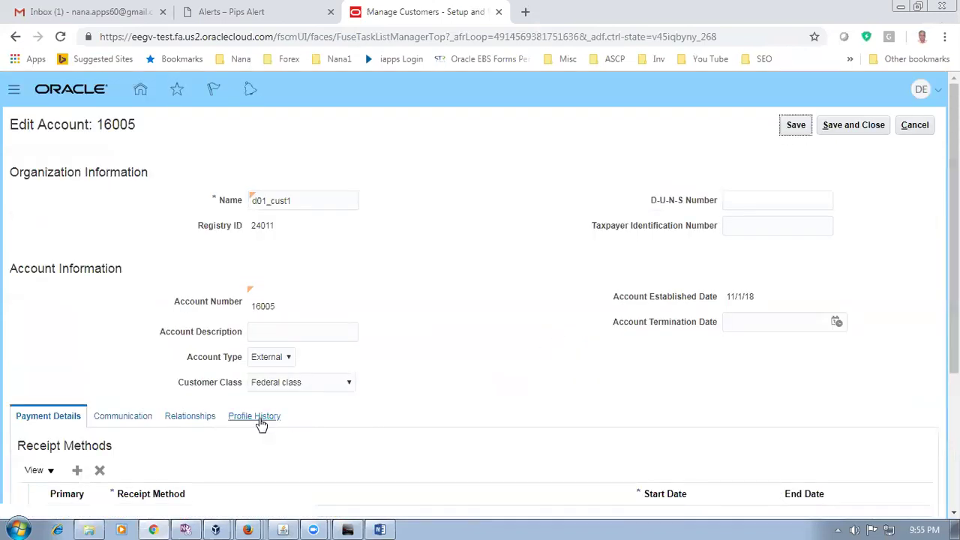
Examine the d01_cust1 account's profile history, checking the credit check setting and the currency credit limits under Late Charges
click(259, 419)
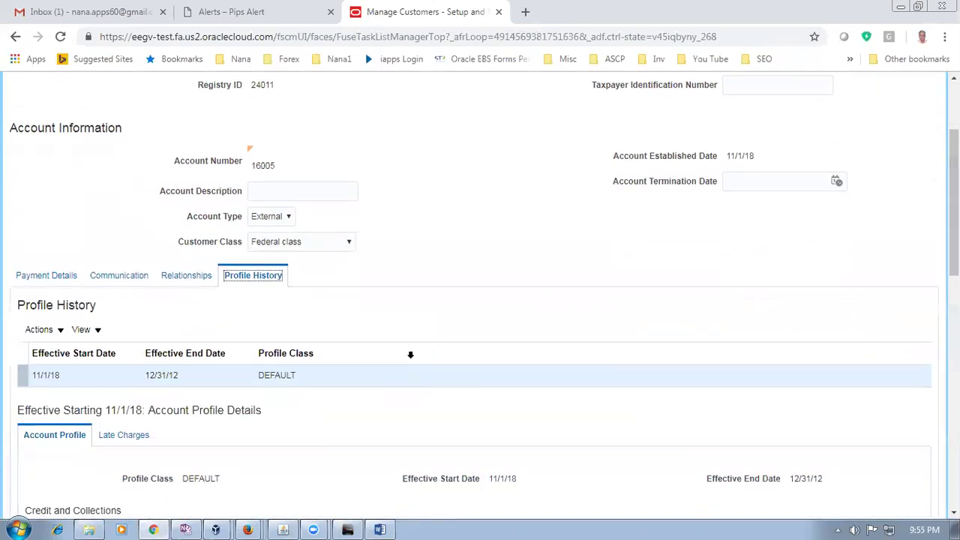
scroll(406, 356, down, 4)
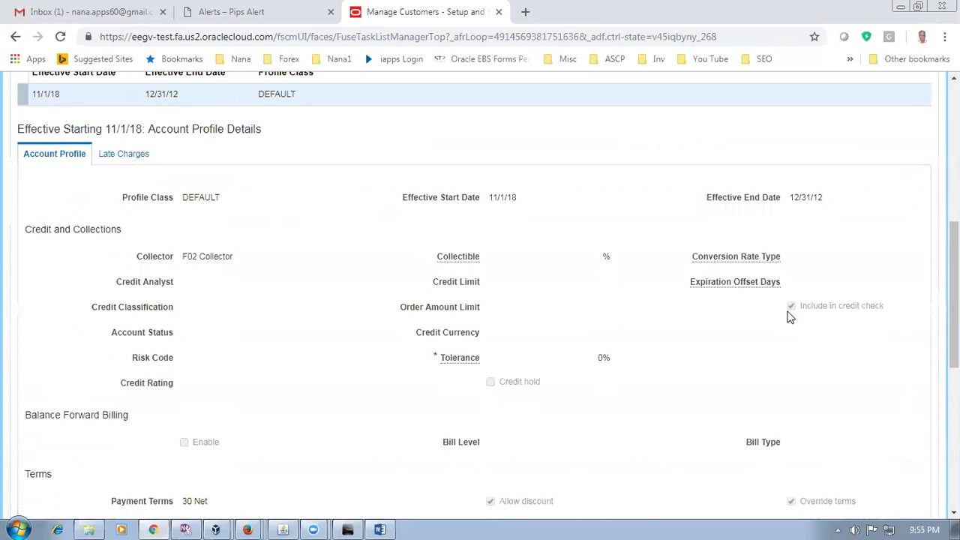
scroll(580, 414, down, 1)
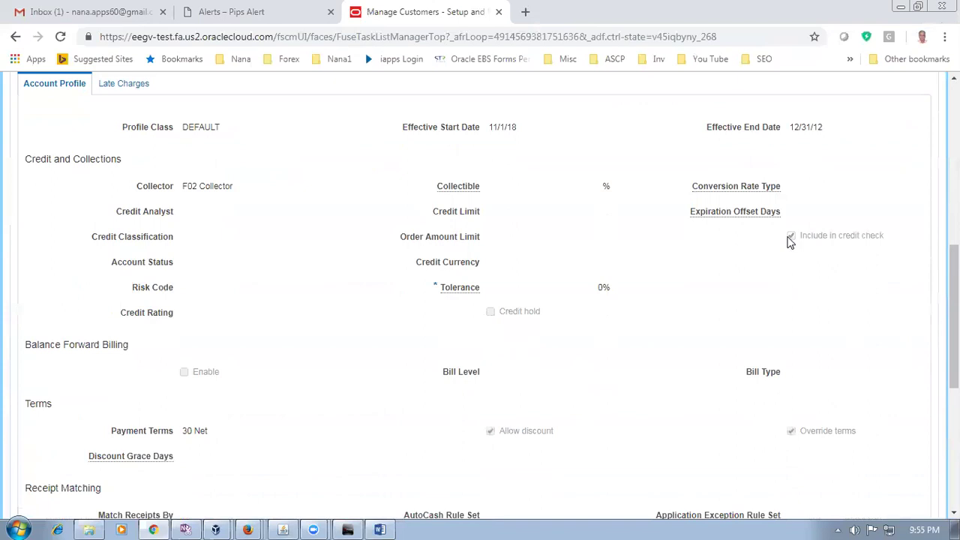
click(132, 87)
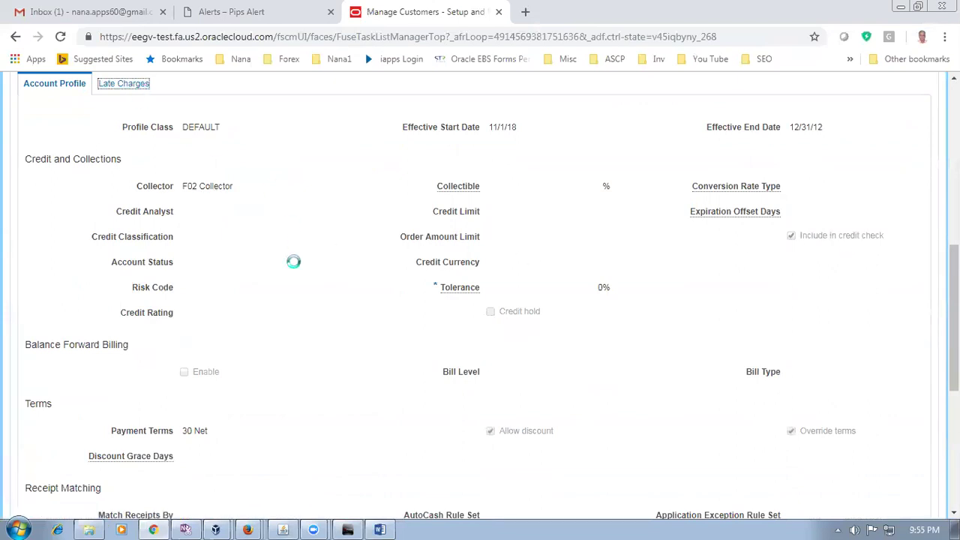
scroll(294, 263, down, 3)
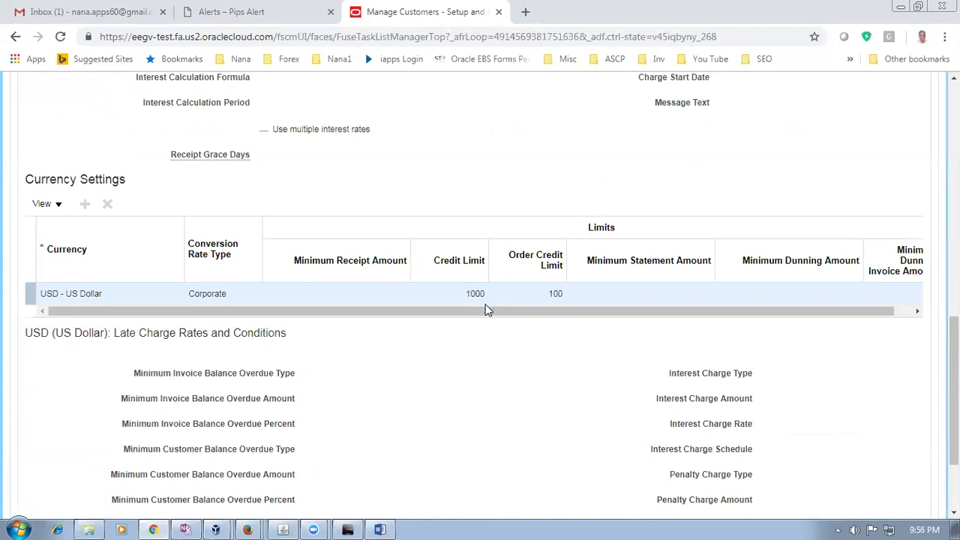
scroll(486, 311, up, 3)
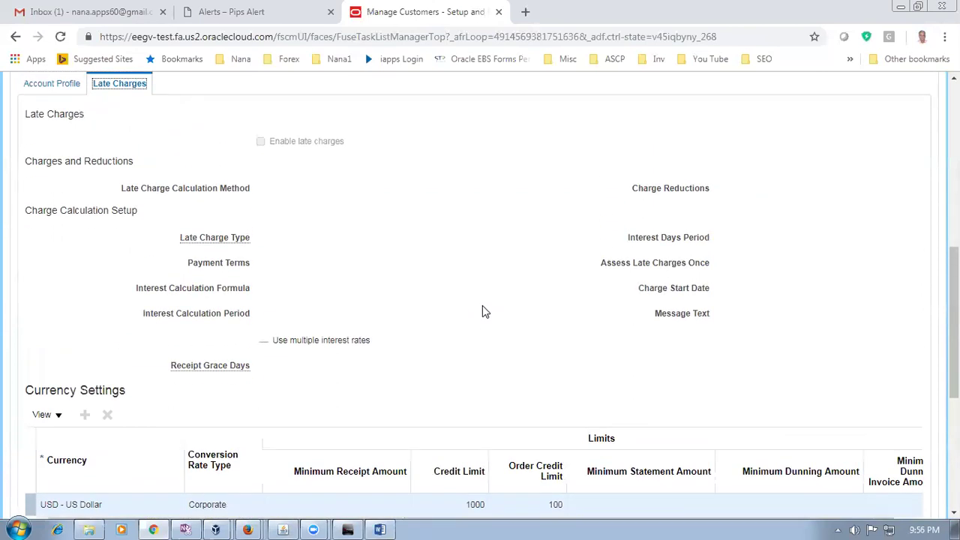
Review the account profile and the late-charge currency limits of d01_cust1's account, closing it unsaved and leaving Manage Customers
scroll(482, 311, up, 2)
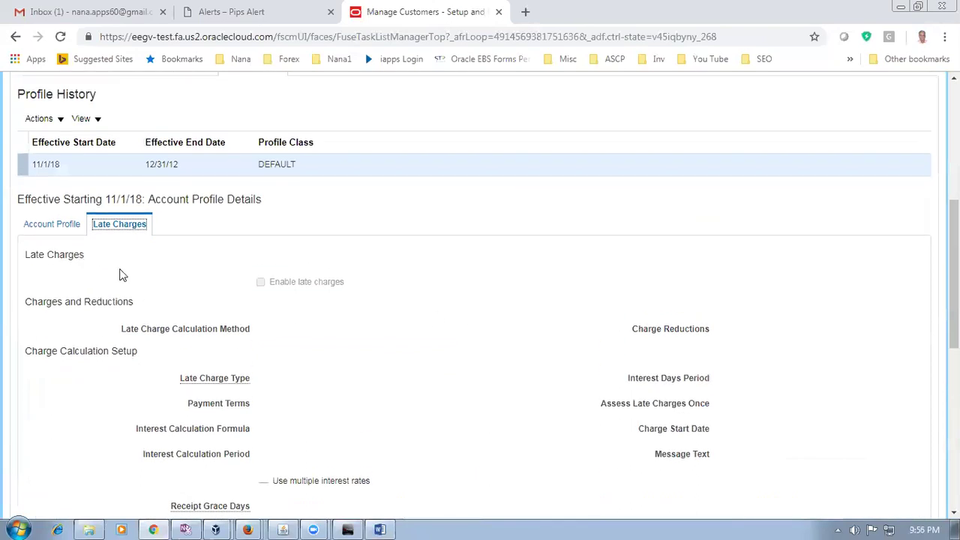
click(38, 230)
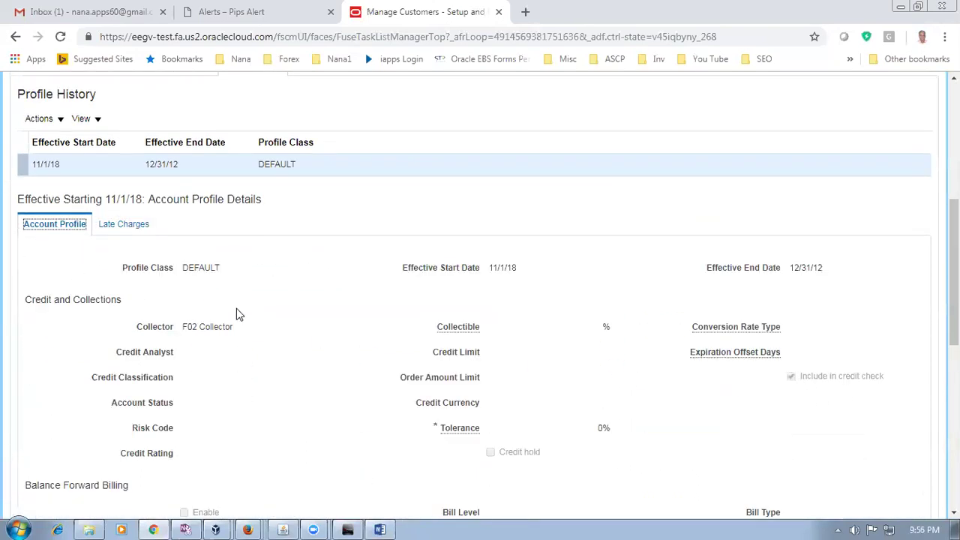
click(124, 228)
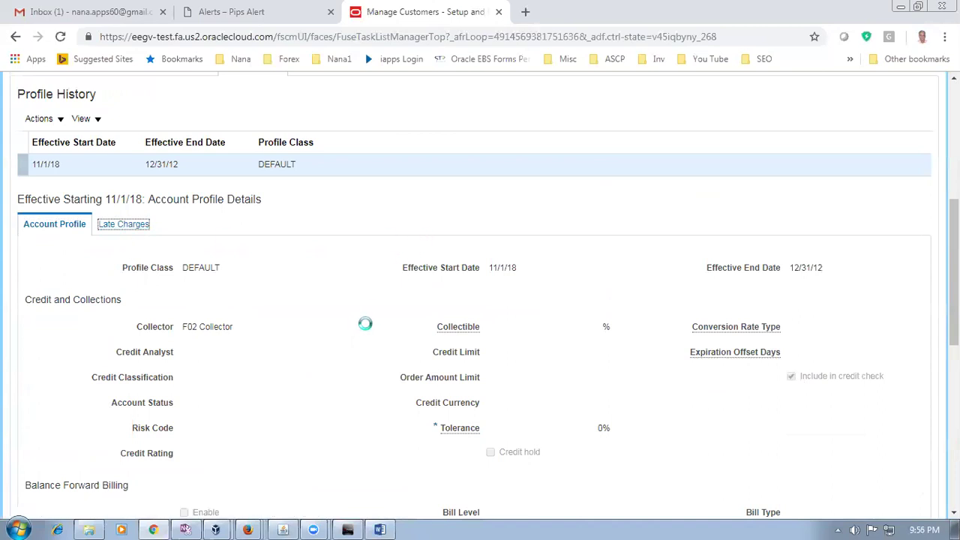
scroll(367, 331, down, 3)
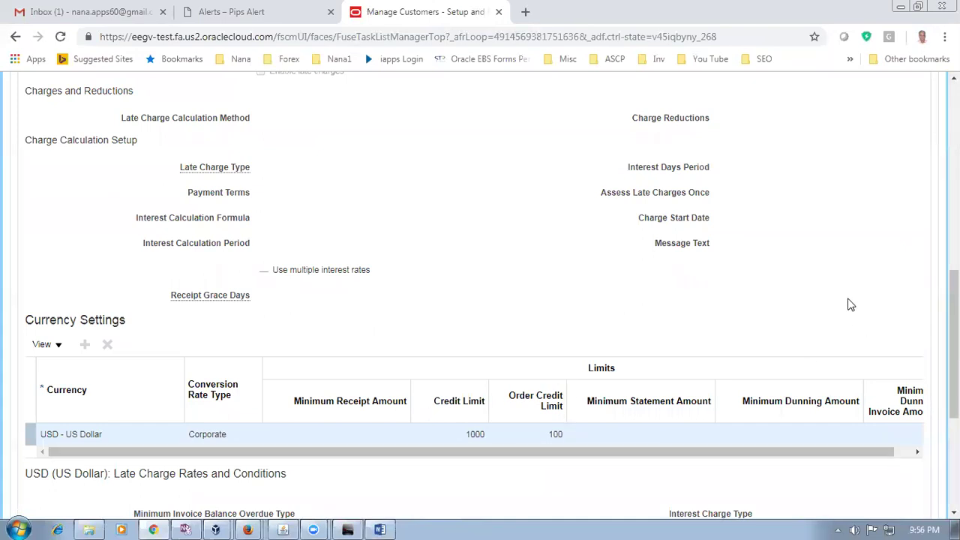
scroll(846, 301, up, 4)
scroll(845, 302, up, 5)
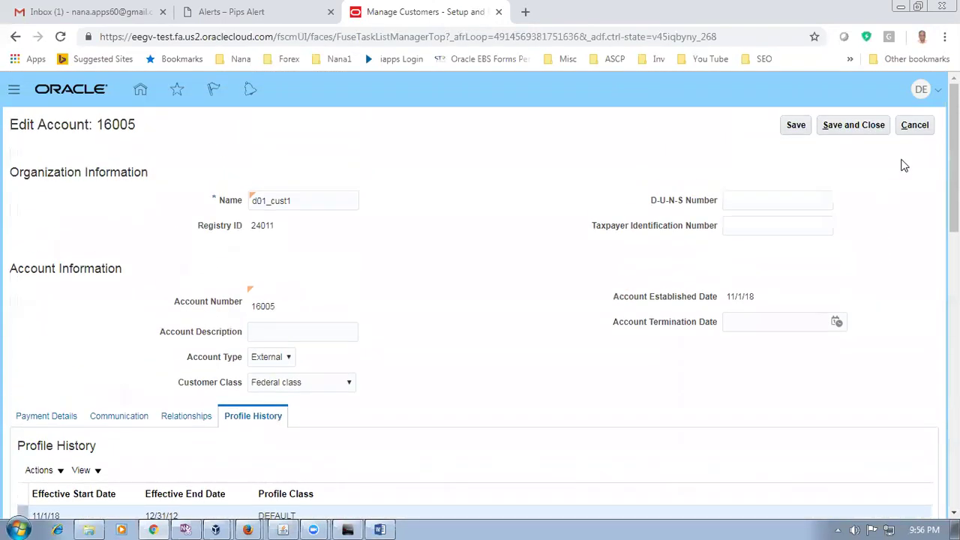
click(915, 126)
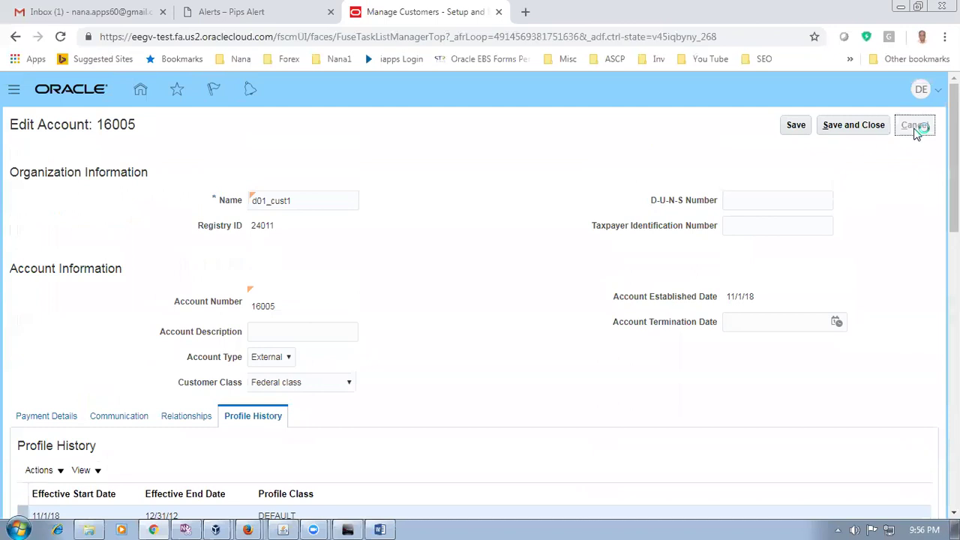
click(916, 129)
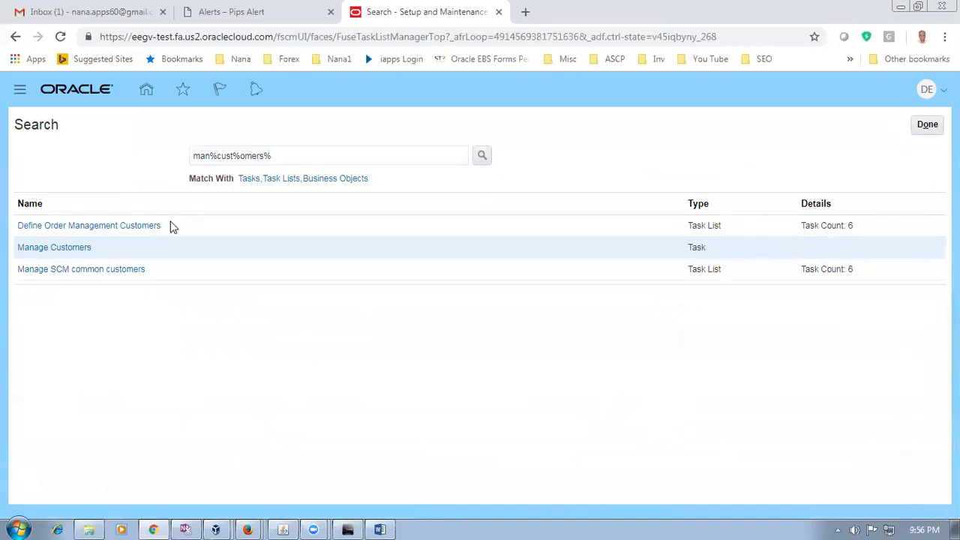
Reopen the Manage Customers task and search for customers by organization name d01
click(37, 250)
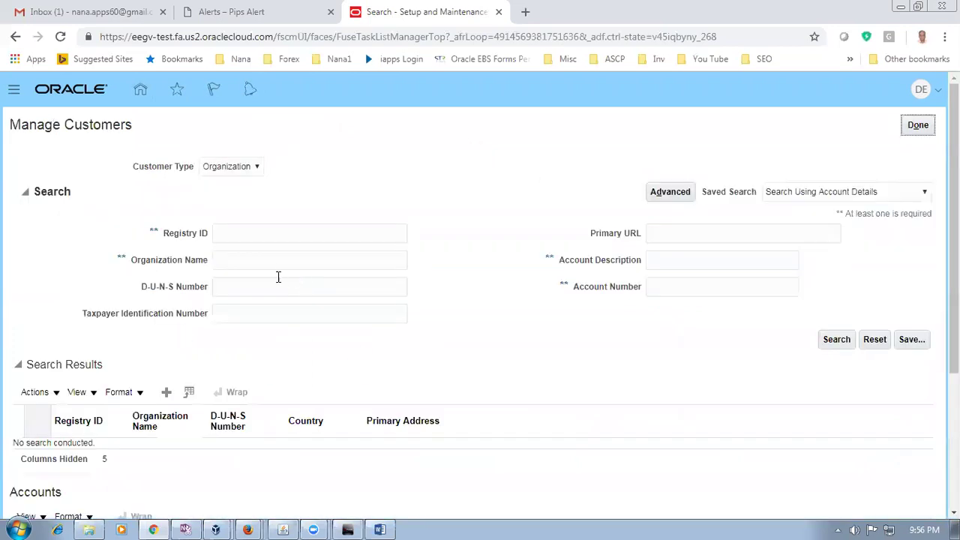
click(259, 255)
text(d0)
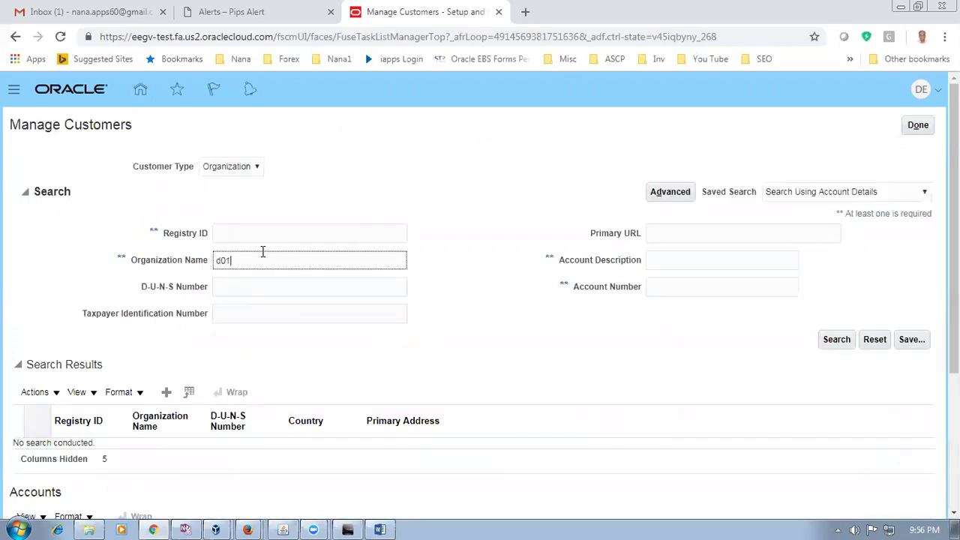
text(1)
click(831, 342)
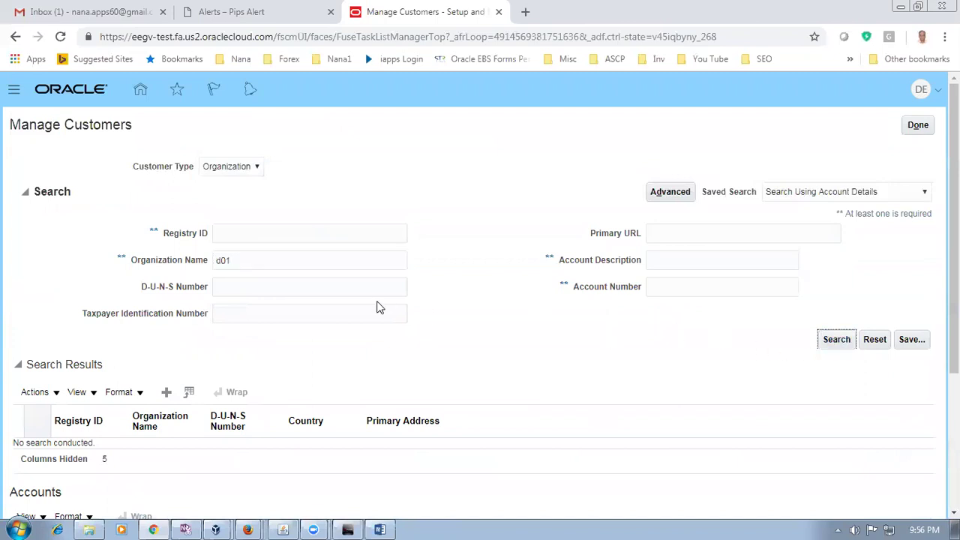
Open d01_cust1's customer account and examine the actions available for its profile history record
scroll(307, 347, down, 2)
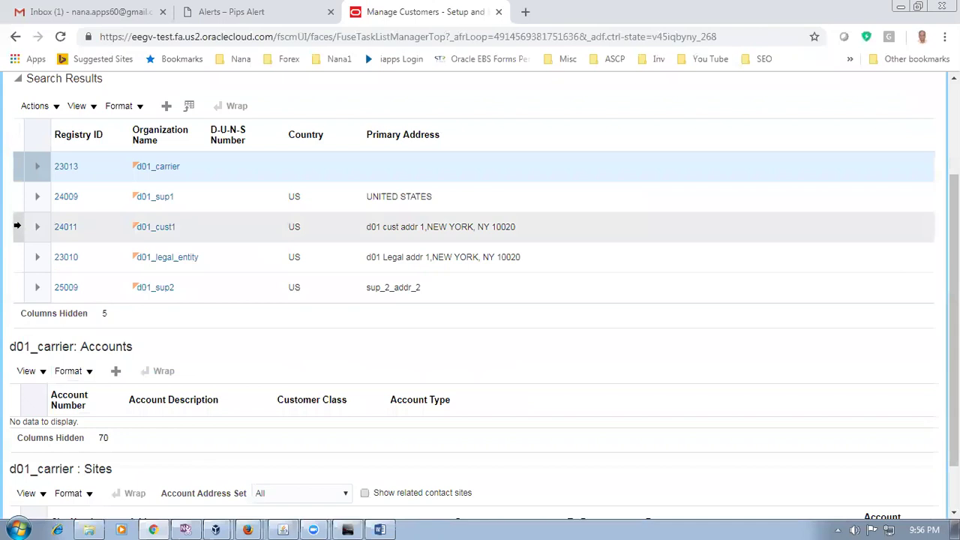
click(16, 226)
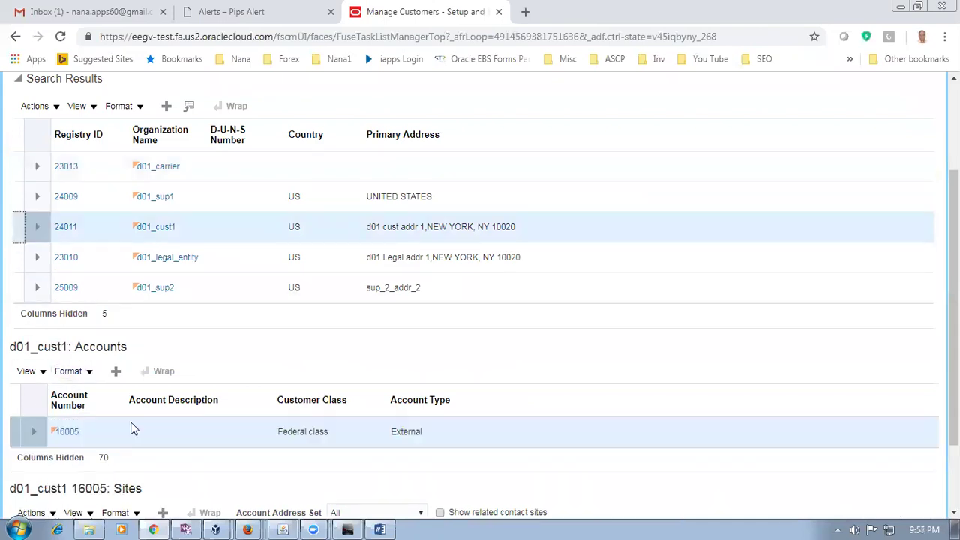
click(67, 433)
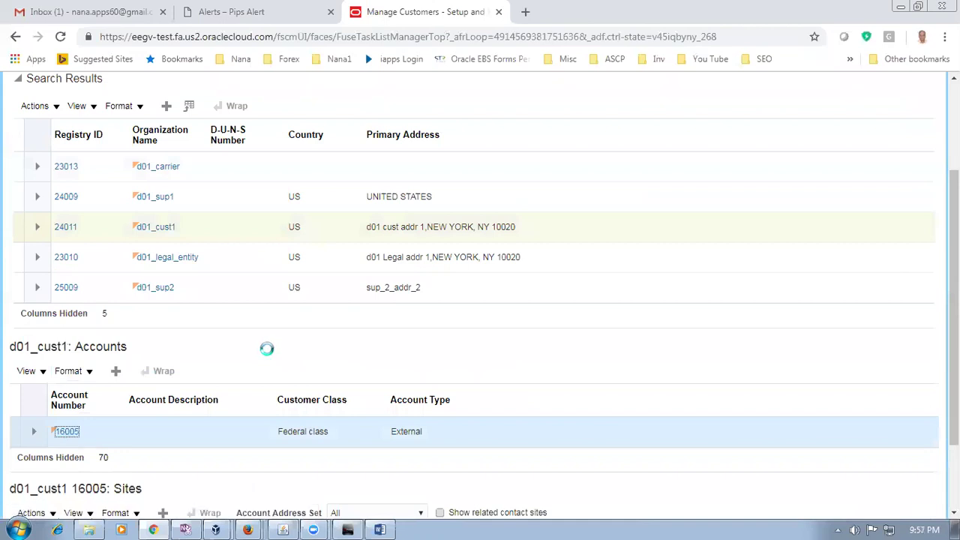
click(250, 417)
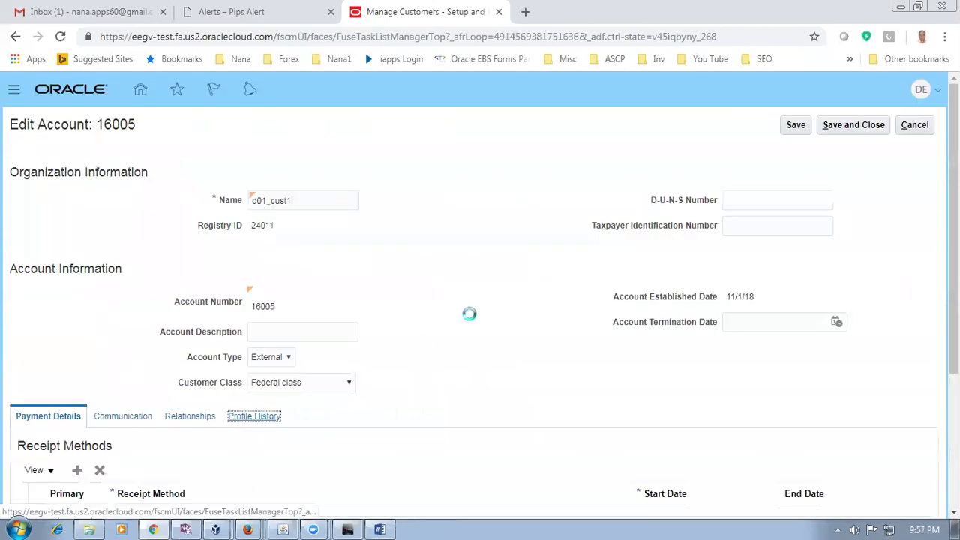
scroll(467, 322, down, 4)
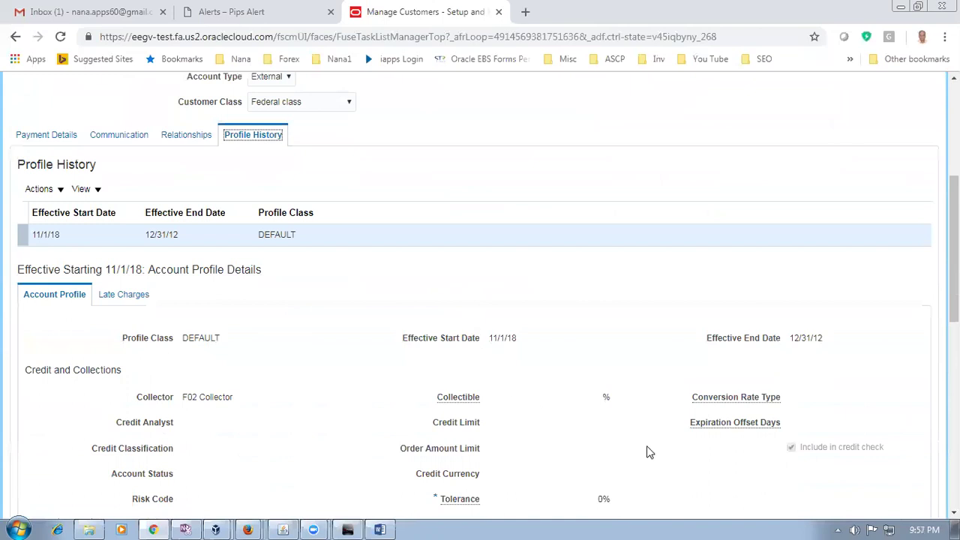
click(39, 191)
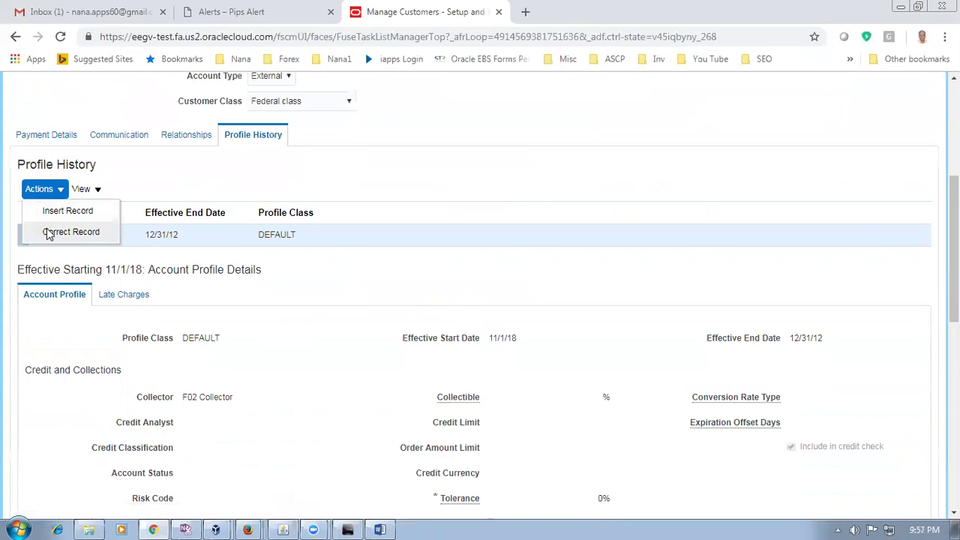
click(428, 189)
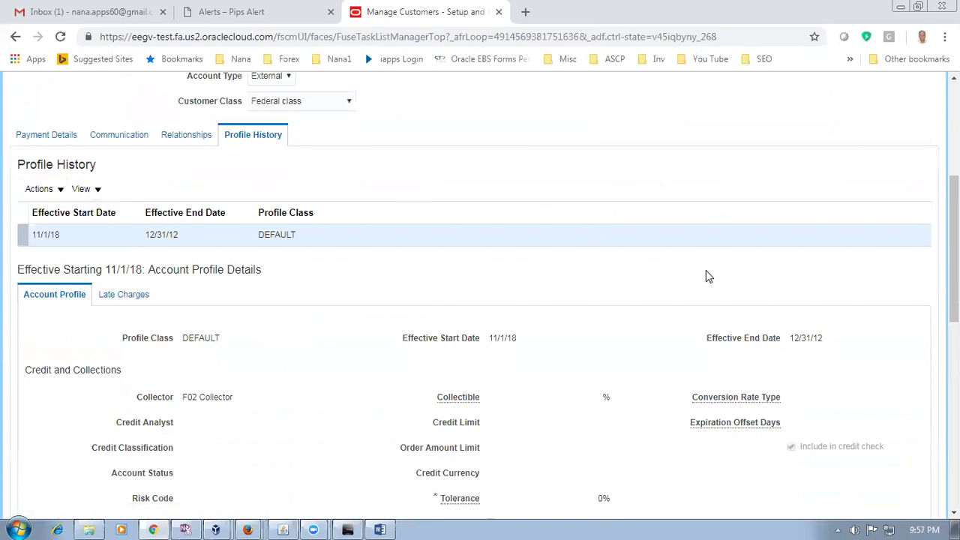
Cancel editing the d01_cust1 account and exit Manage Customers and the task search back to the setup page
scroll(706, 277, up, 4)
click(913, 127)
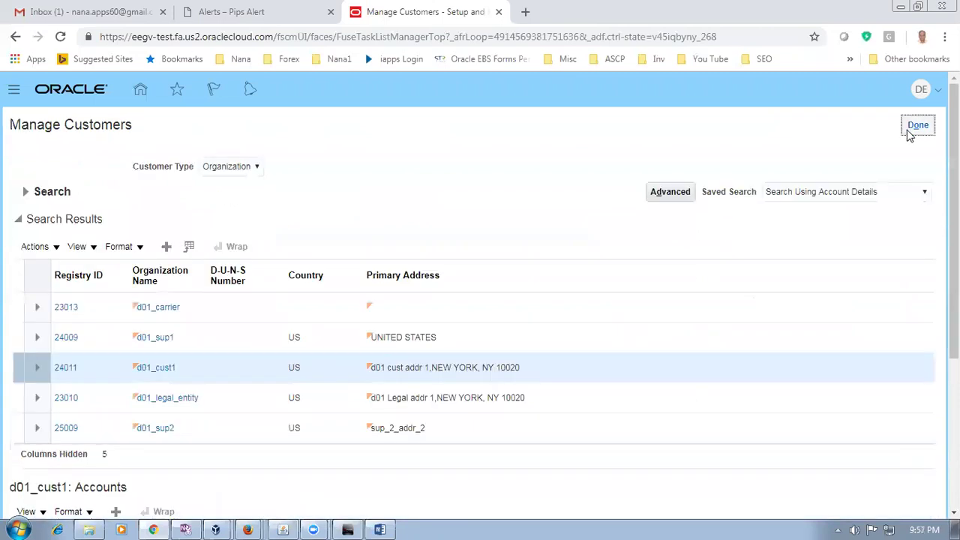
click(916, 129)
click(926, 128)
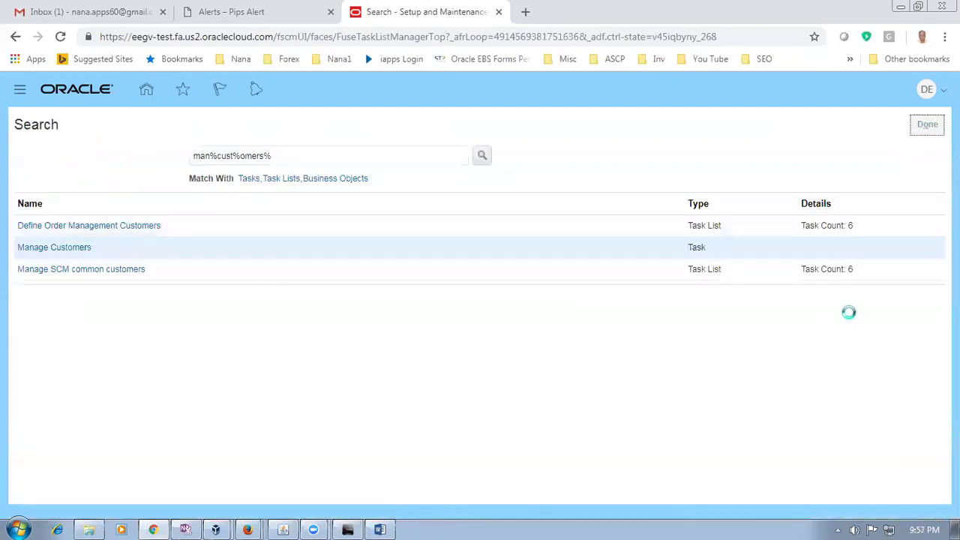
Search the setup tasks for man%order%para% and open the Manage Order Management Parameters task
click(929, 184)
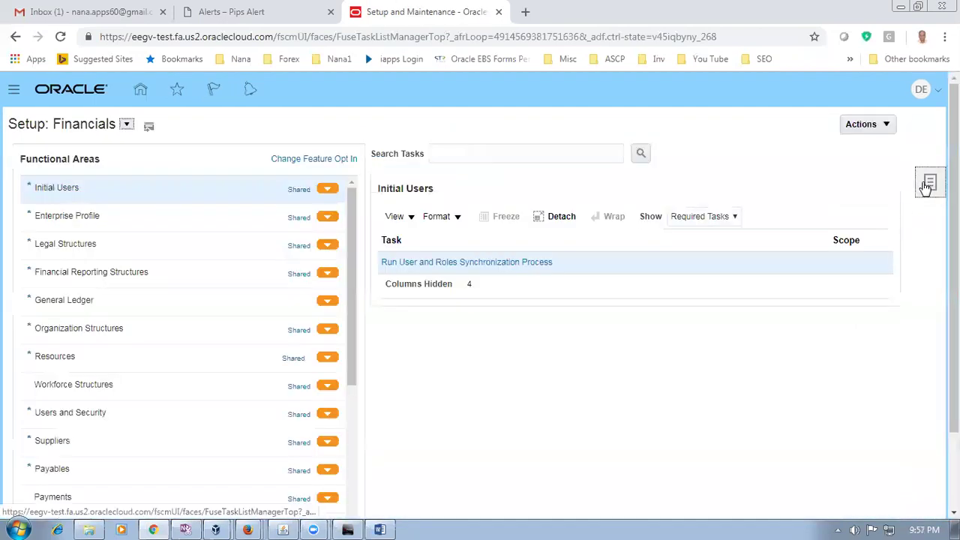
click(830, 249)
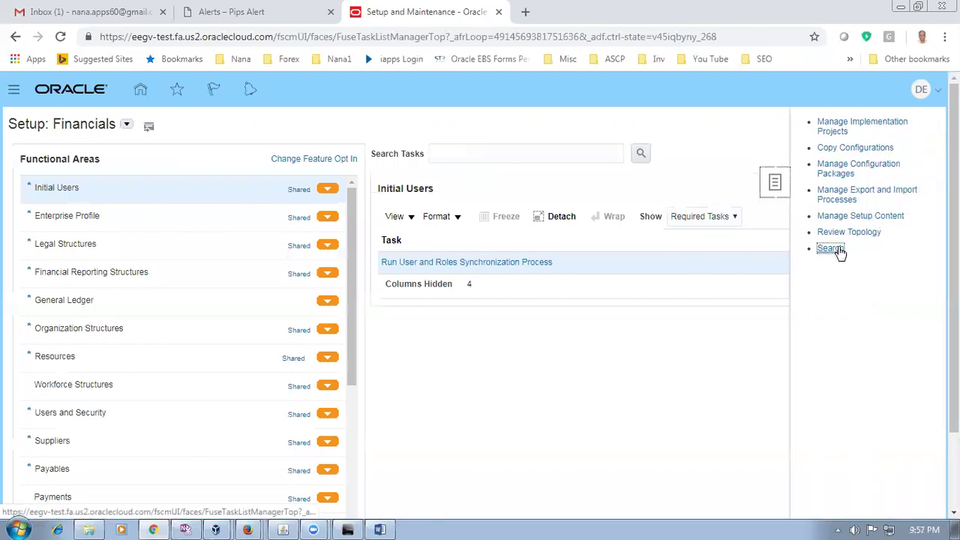
click(258, 155)
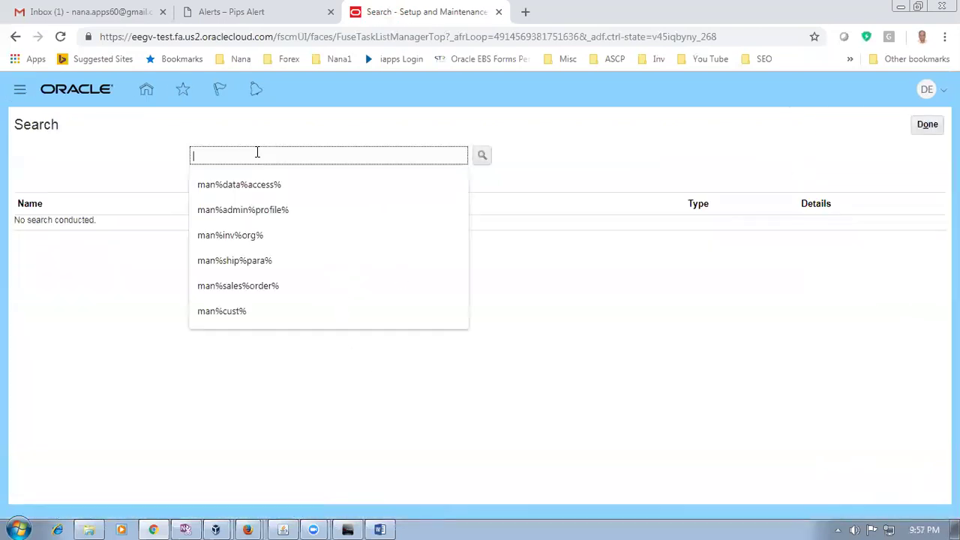
text(man%order%p)
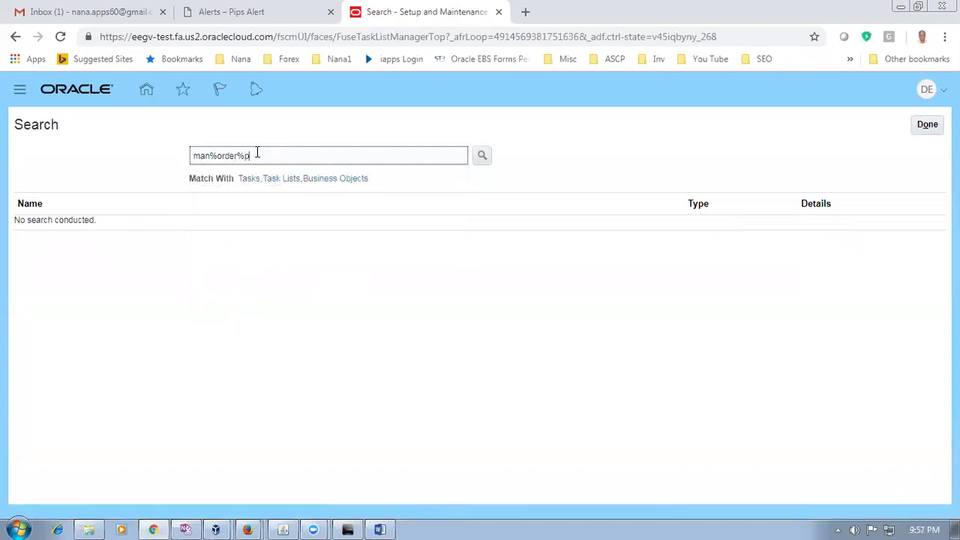
text(ara%)
key(Return)
click(93, 225)
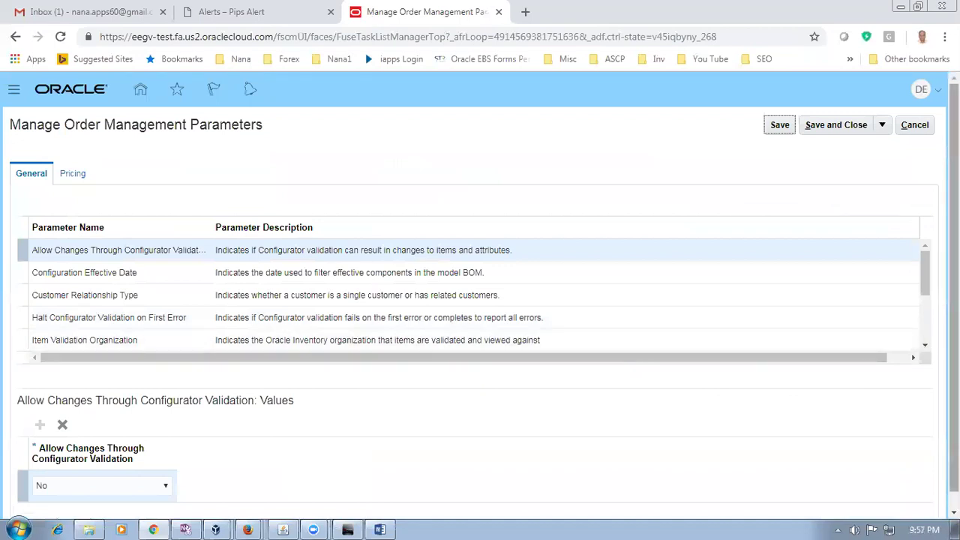
Find and select the Activate Credit Check on Order Submit parameter in the general parameters list
click(926, 348)
click(926, 347)
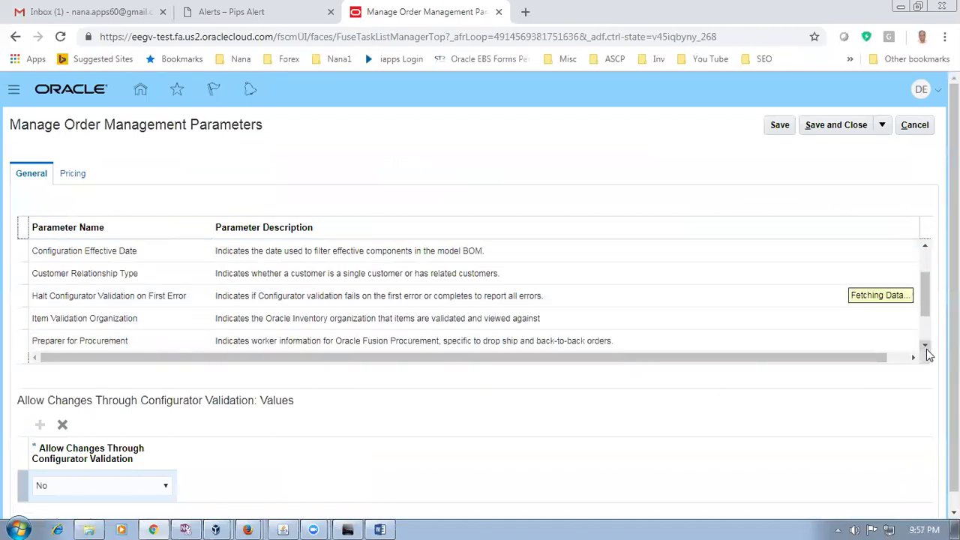
click(927, 347)
click(926, 347)
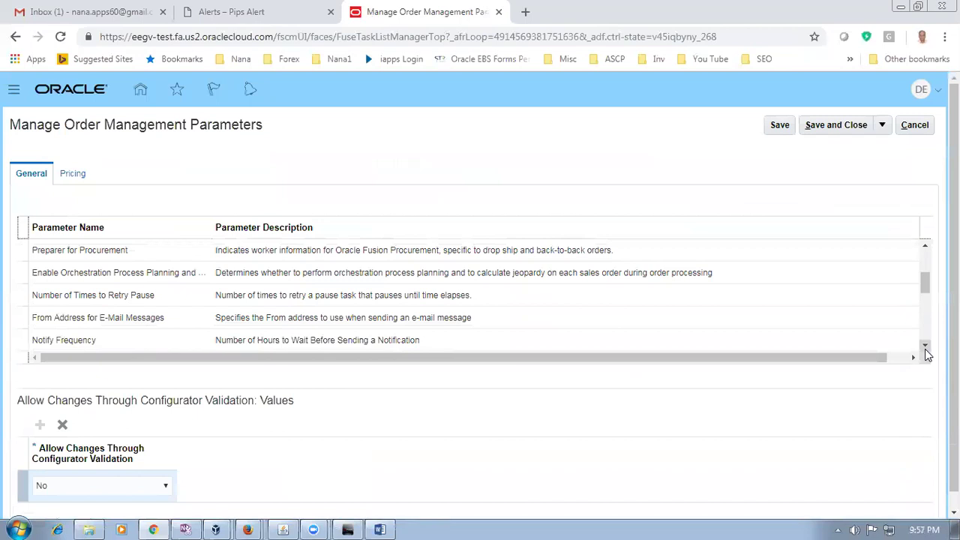
drag(66, 127, 222, 129)
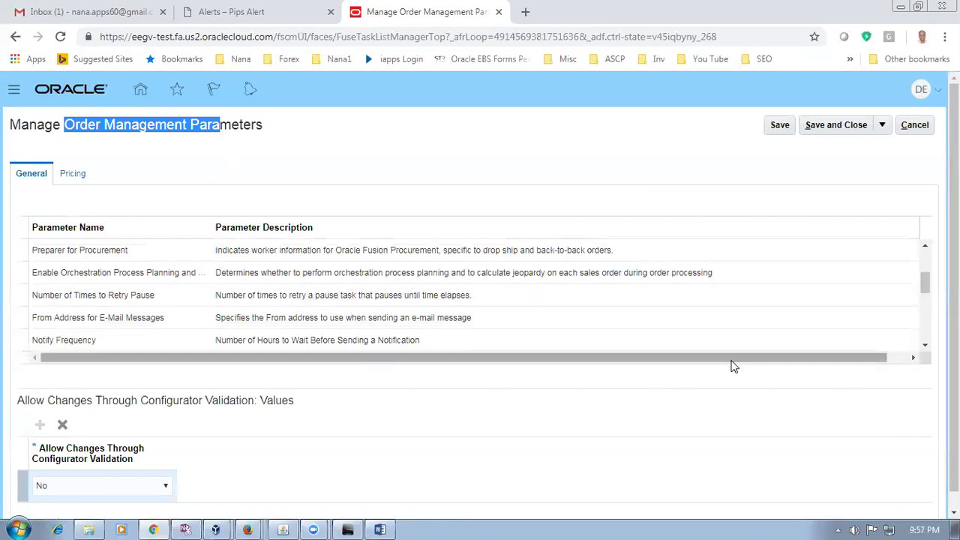
click(925, 349)
click(925, 350)
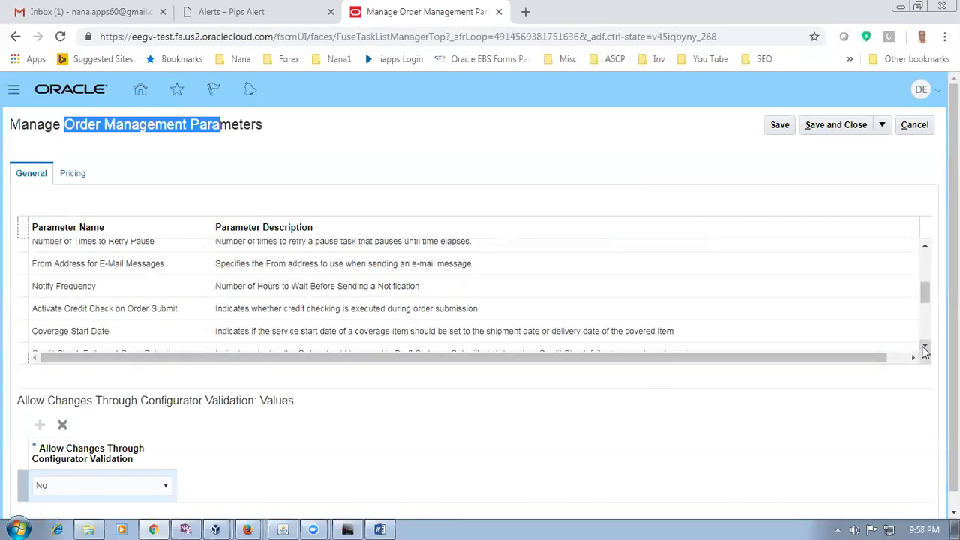
click(925, 350)
click(925, 350)
click(175, 278)
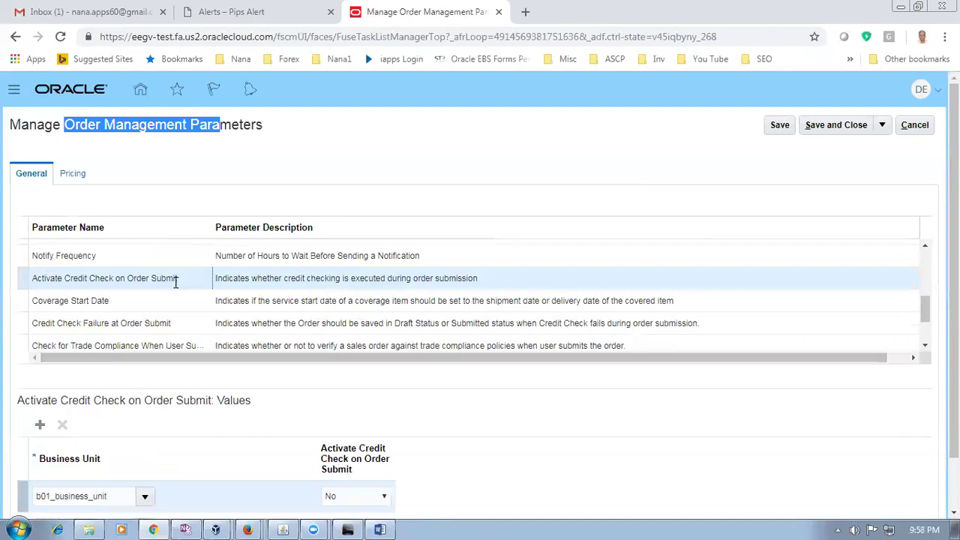
Set Activate Credit Check on Order Submit to Yes for d01_business_unit and save the parameters
scroll(953, 300, down, 1)
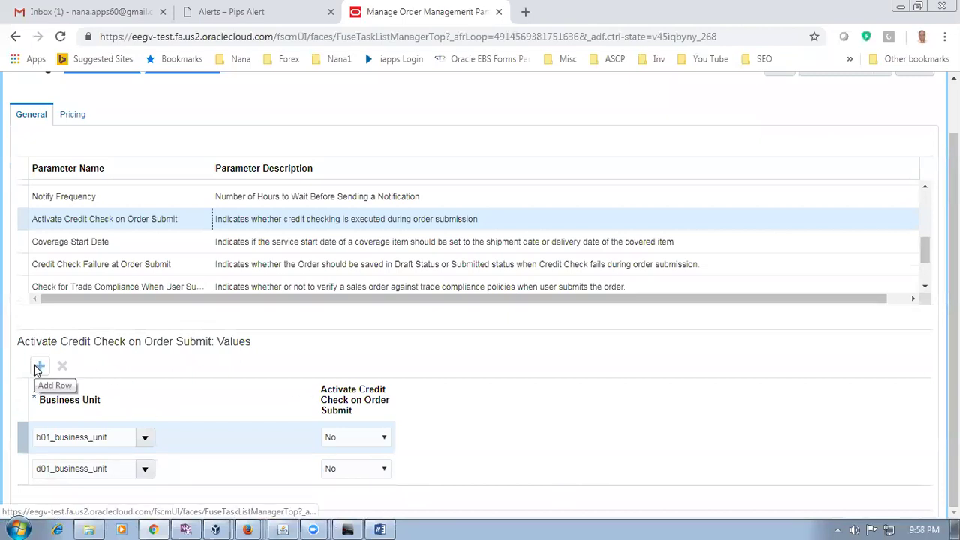
click(351, 470)
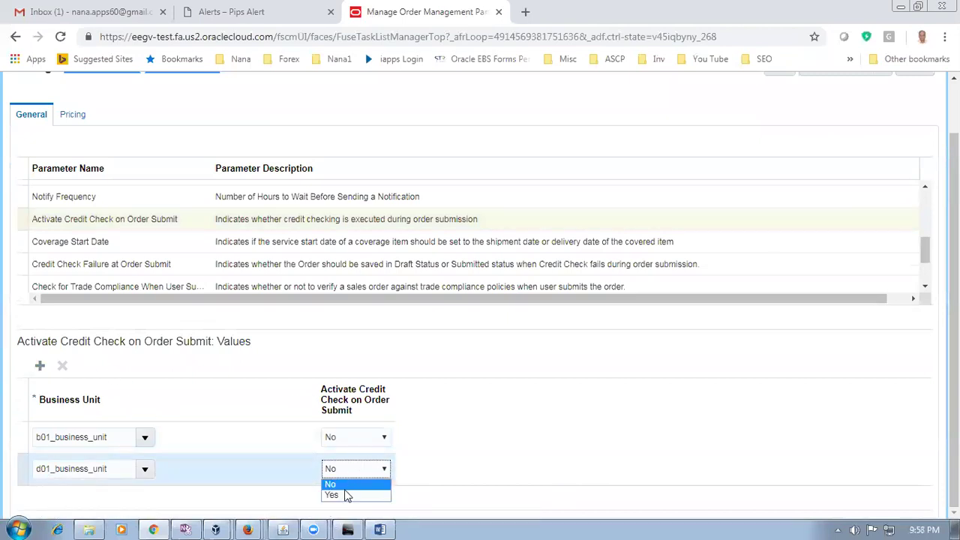
click(345, 494)
click(341, 475)
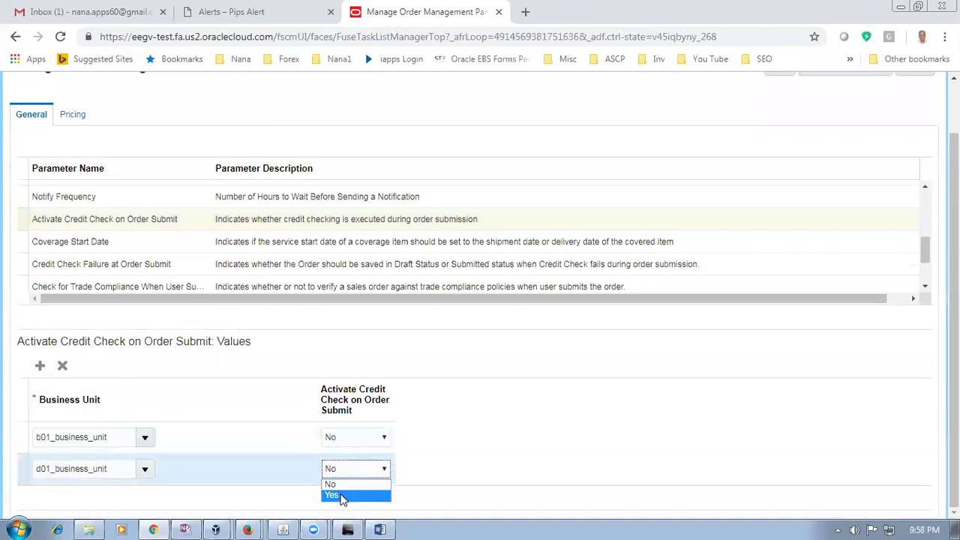
click(341, 495)
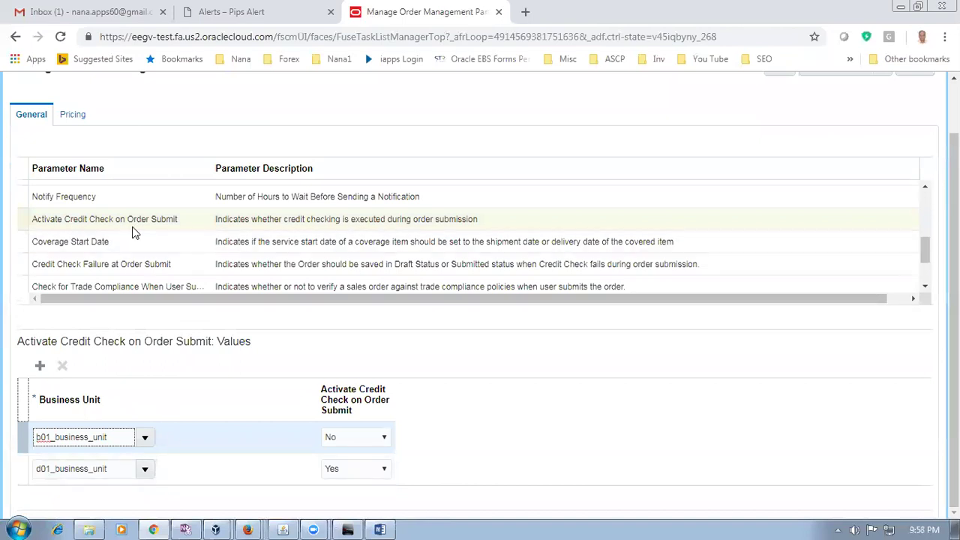
scroll(735, 206, up, 3)
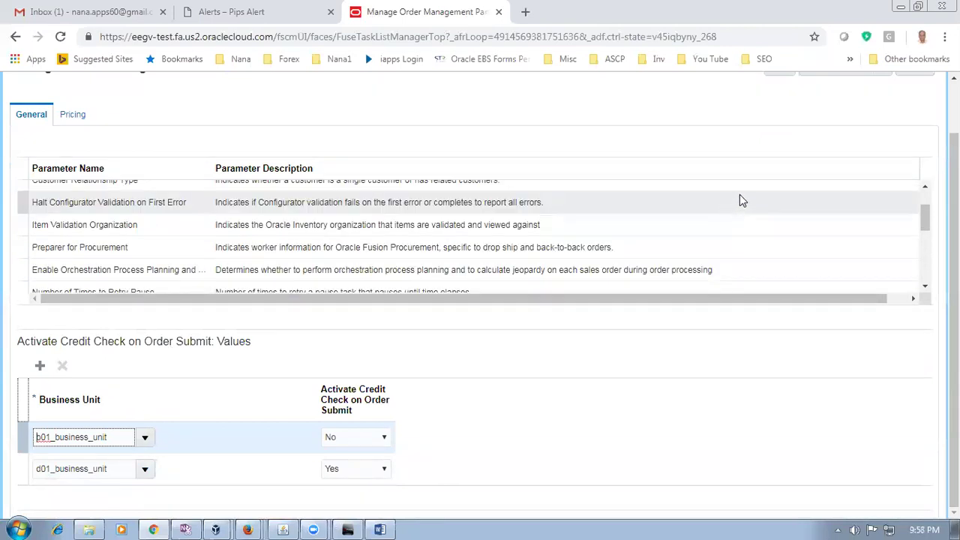
scroll(713, 120, up, 2)
click(780, 125)
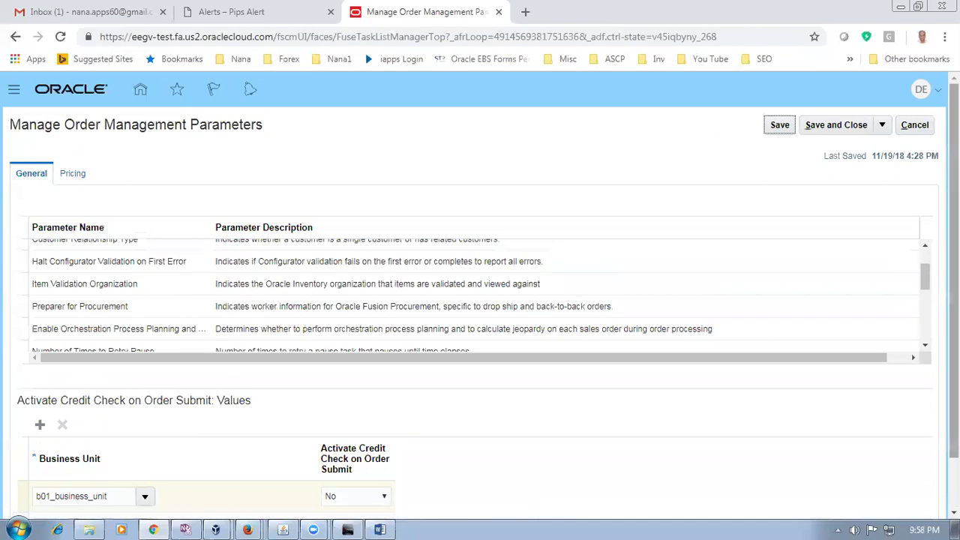
Find and select the Credit Check Failure at Order Submit parameter in the general parameters list
scroll(480, 300, down, 1)
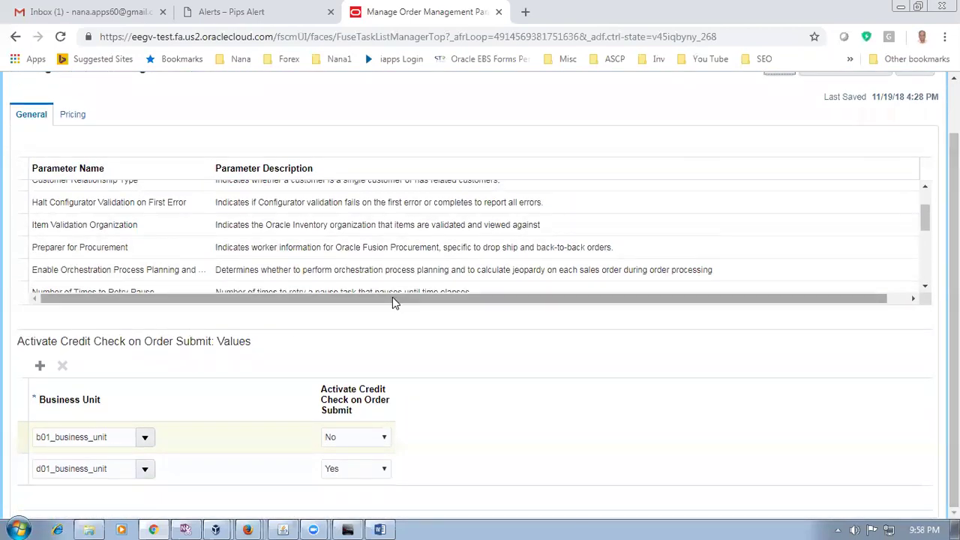
click(926, 288)
click(926, 291)
click(926, 291)
click(926, 292)
click(925, 291)
click(925, 292)
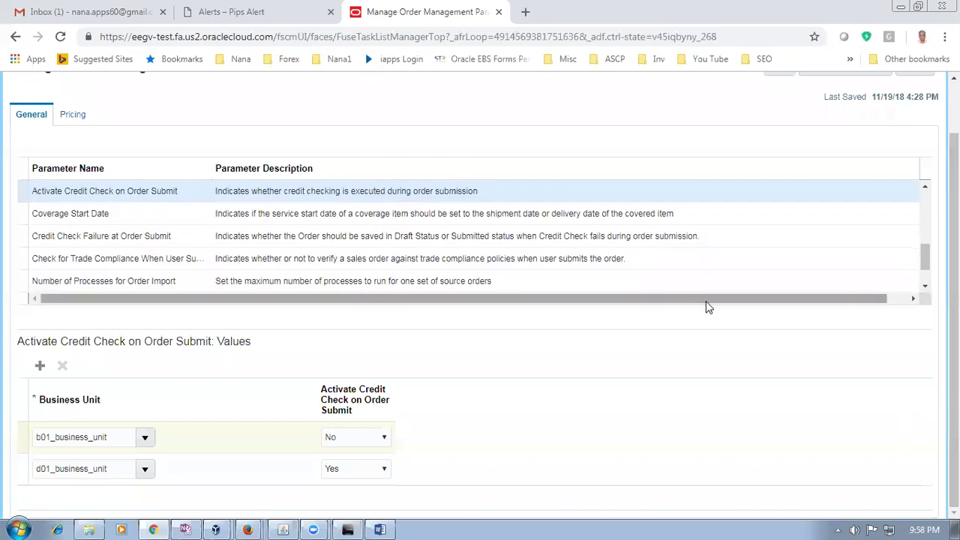
click(103, 237)
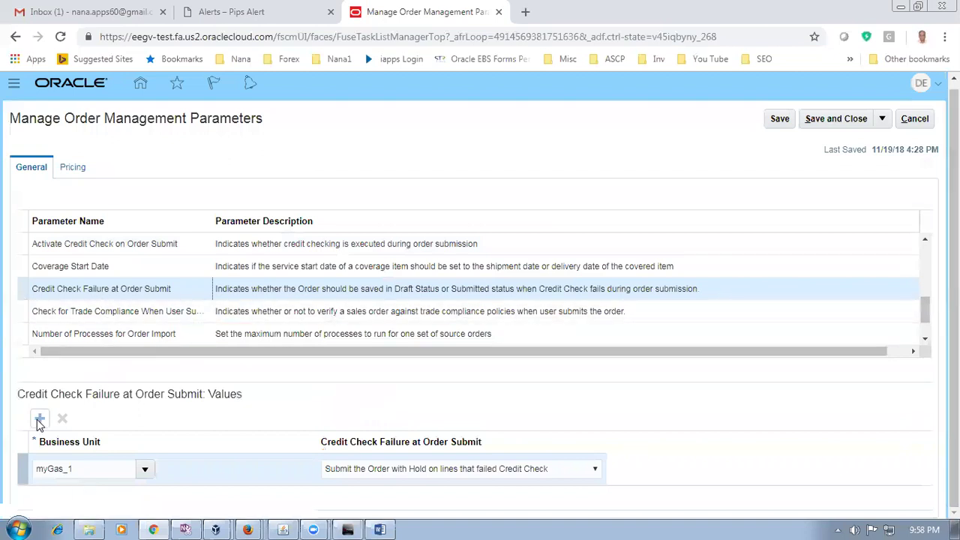
Add a value row to Credit Check Failure at Order Submit for business unit d01_business_unit
click(40, 418)
click(93, 436)
text(d01)
key(Tab)
click(145, 436)
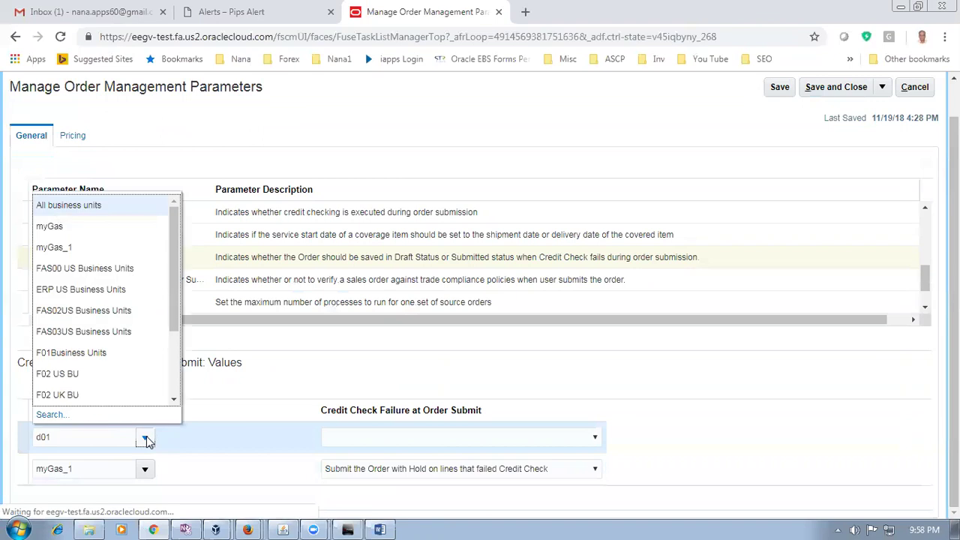
drag(176, 333, 180, 403)
click(113, 395)
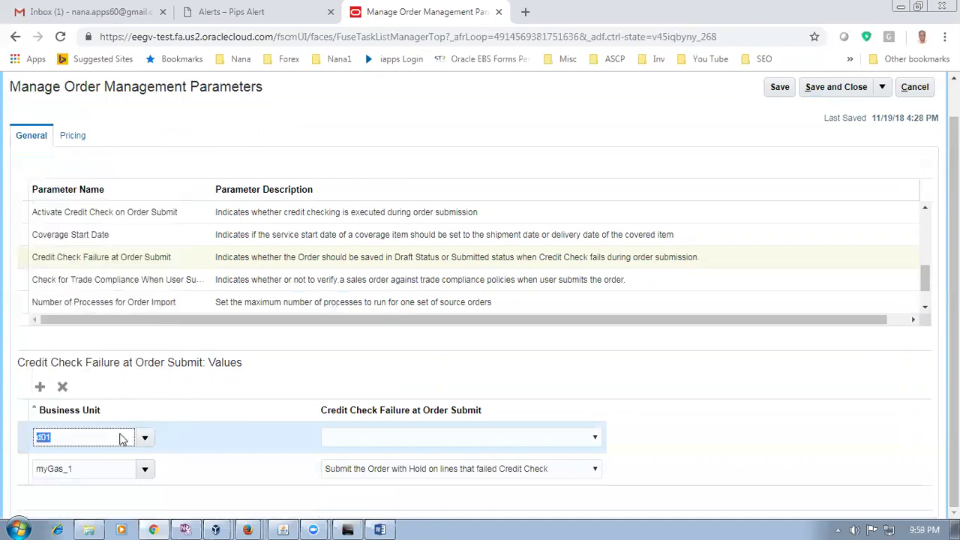
Set the d01_business_unit row to Submit the Order with Hold on lines that failed Credit Check, save and close the parameters, and exit the task search
click(571, 438)
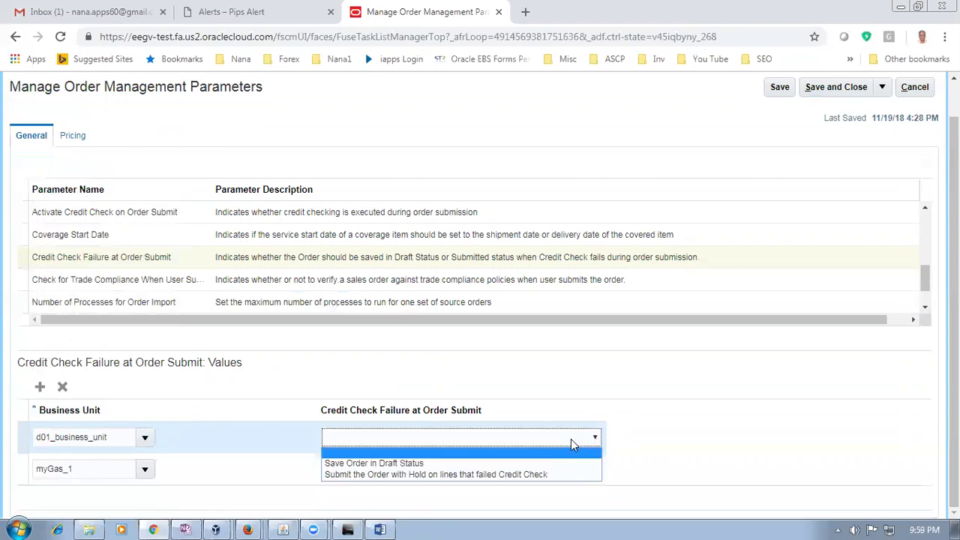
click(443, 474)
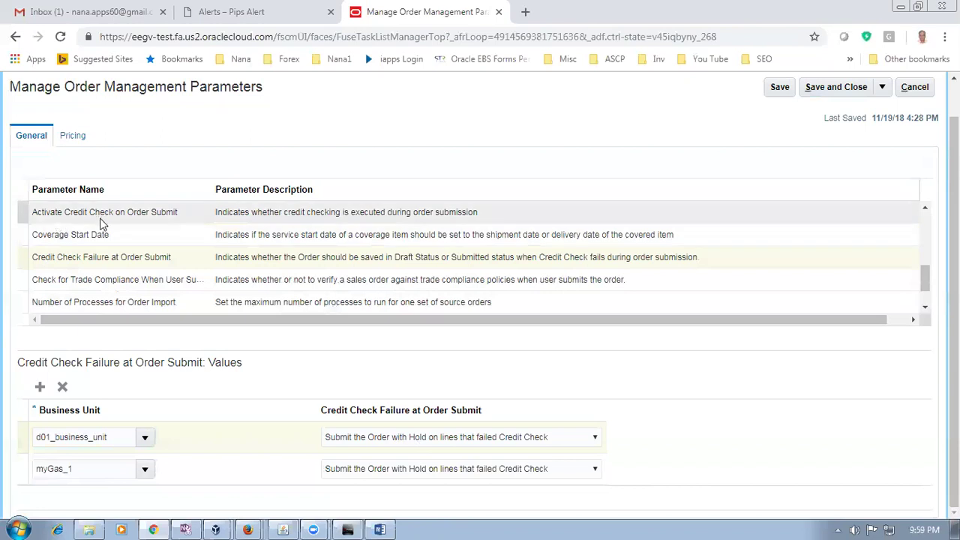
click(848, 93)
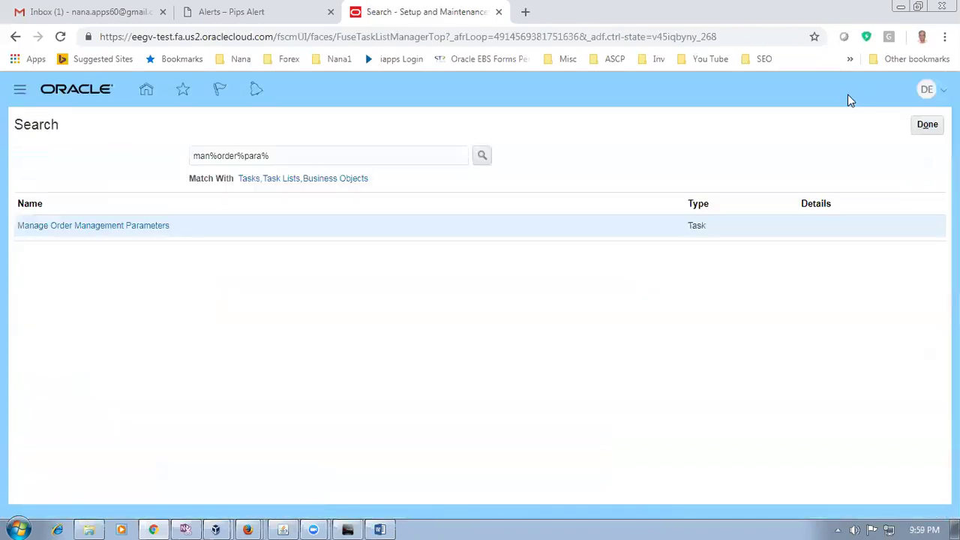
click(927, 129)
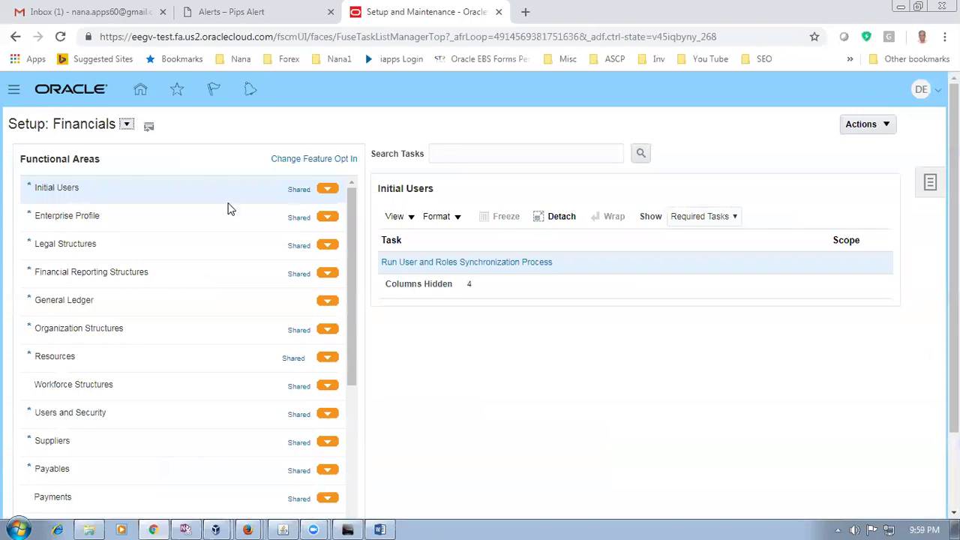
Start a new sales order in the Order Management work area for customer d01_cust1
click(140, 91)
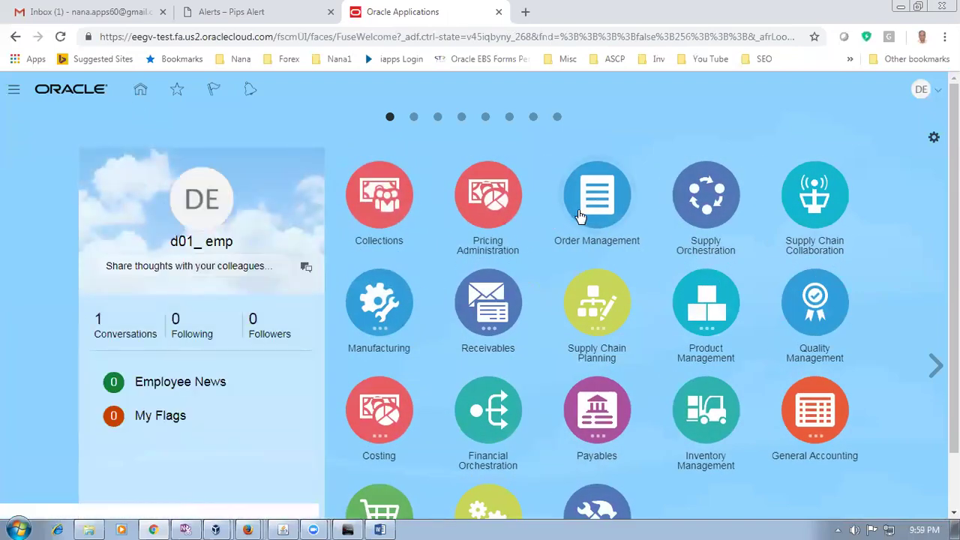
click(581, 216)
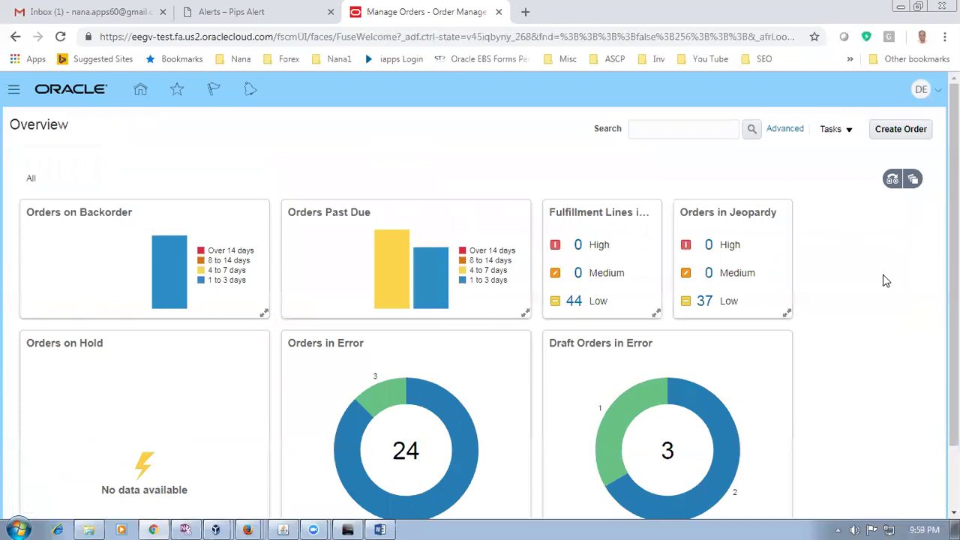
click(904, 131)
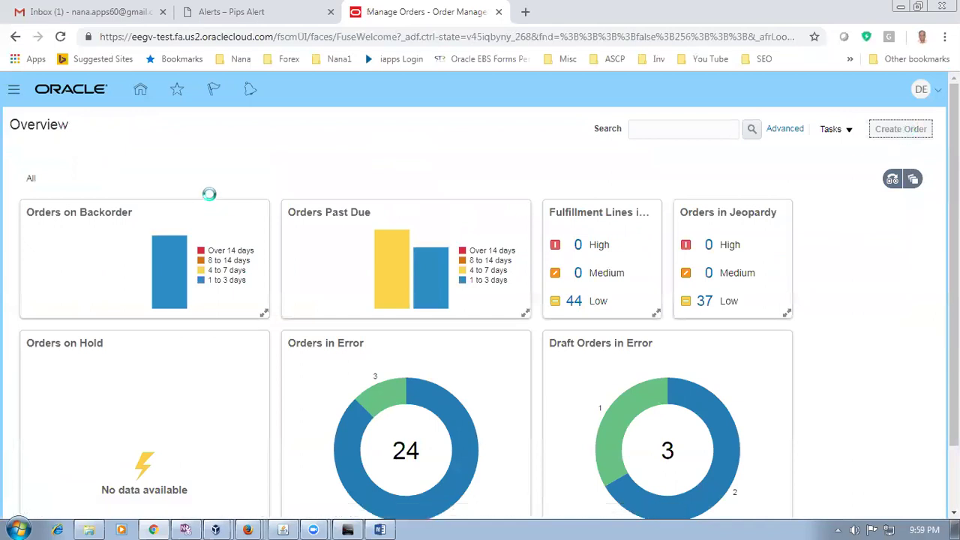
click(222, 211)
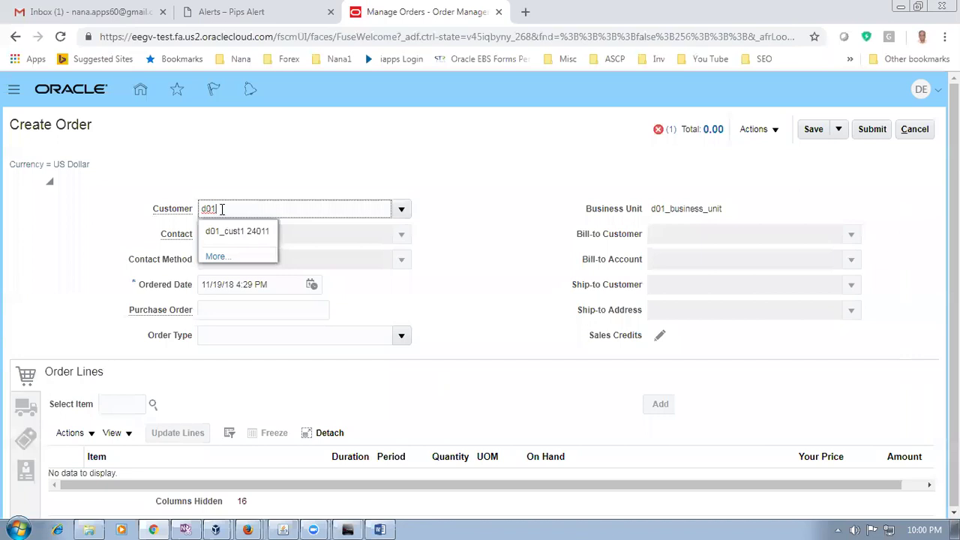
click(259, 230)
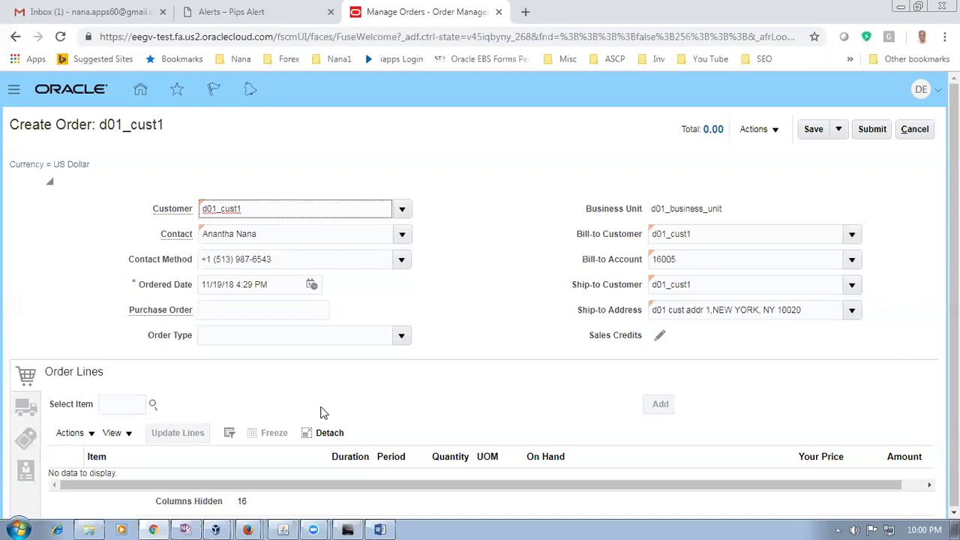
Look up and select item d0101_std_order for the new order line
click(105, 404)
click(115, 435)
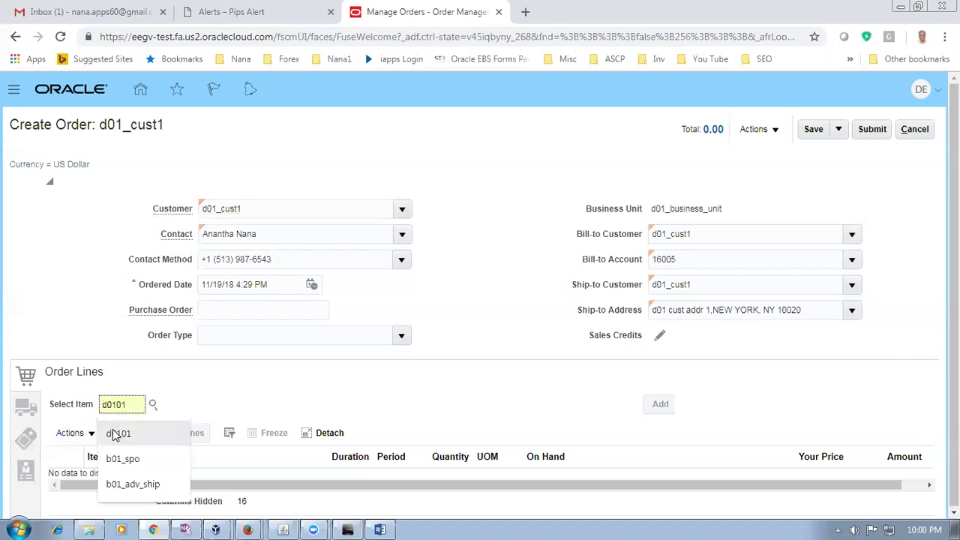
text(d012)
key(BackSpace)
key(BackSpace)
key(BackSpace)
key(BackSpace)
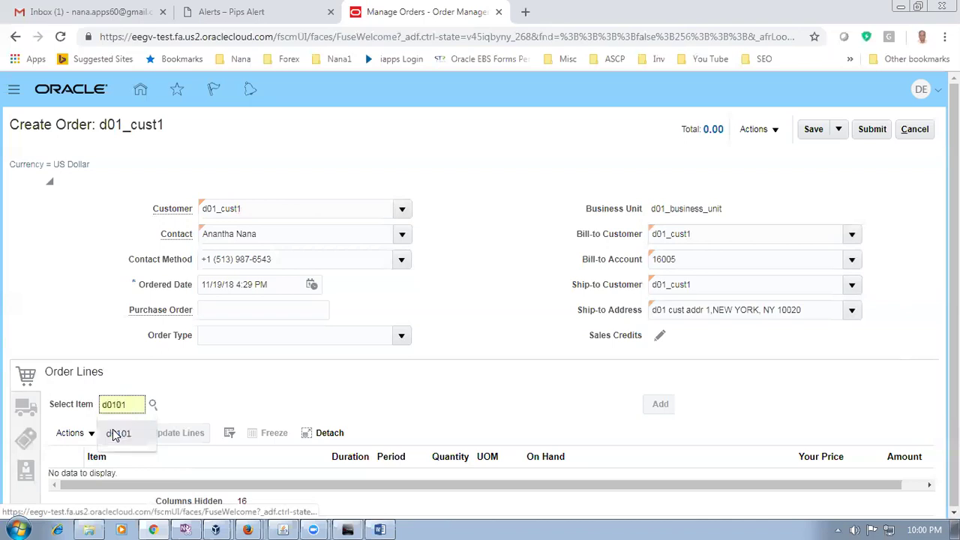
click(114, 436)
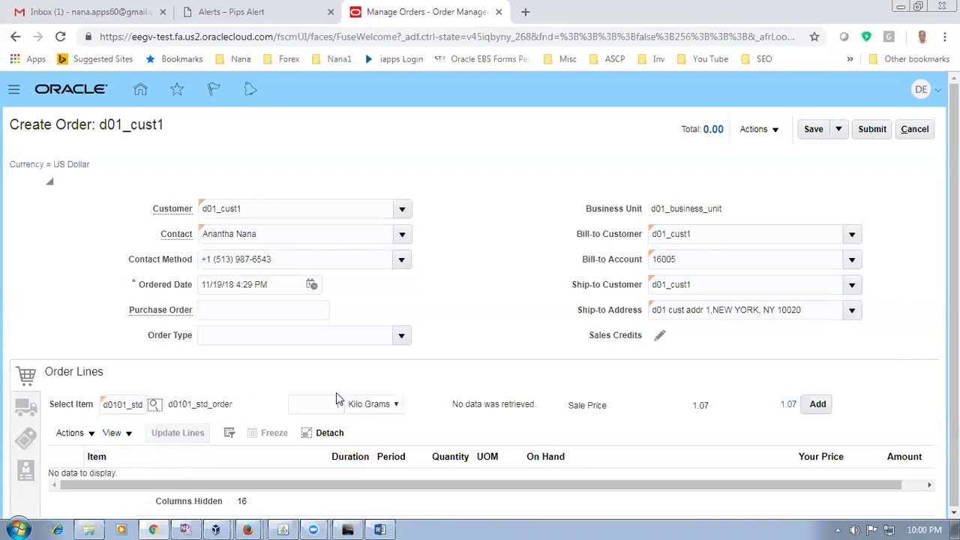
Set the item quantity to 123 Kilo Grams and add it to the order lines
click(331, 407)
text(23)
key(Tab)
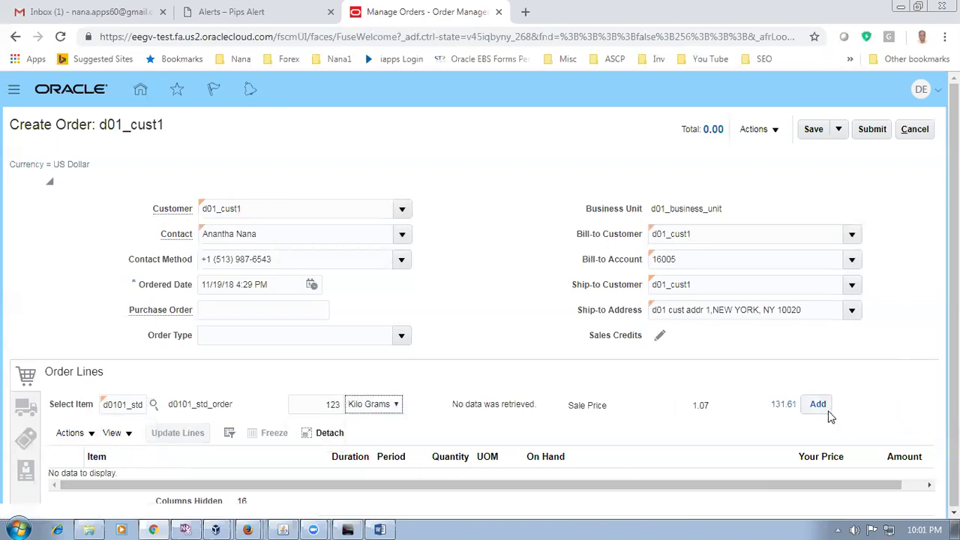
click(824, 410)
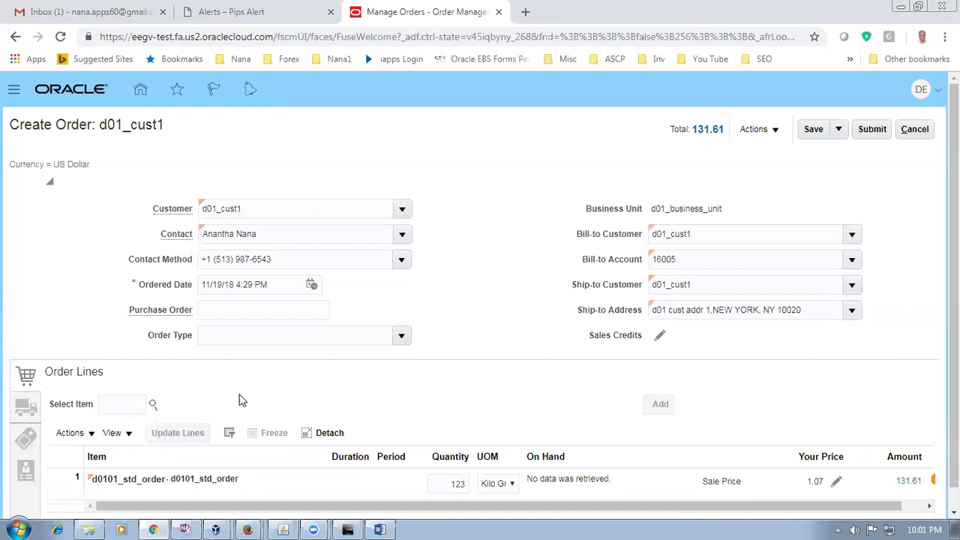
Set the Order Type to d01 Defaulting and check the general and supply shipment details
click(26, 405)
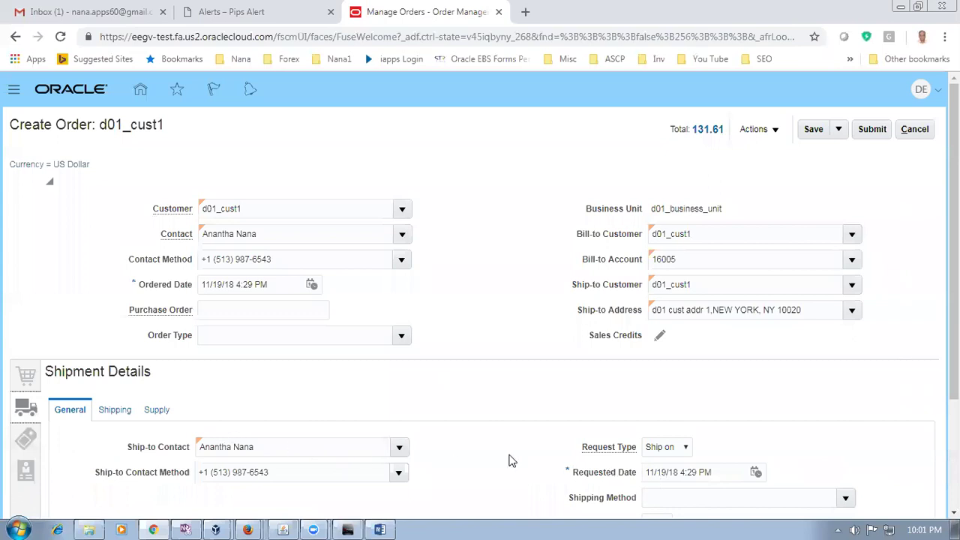
click(402, 338)
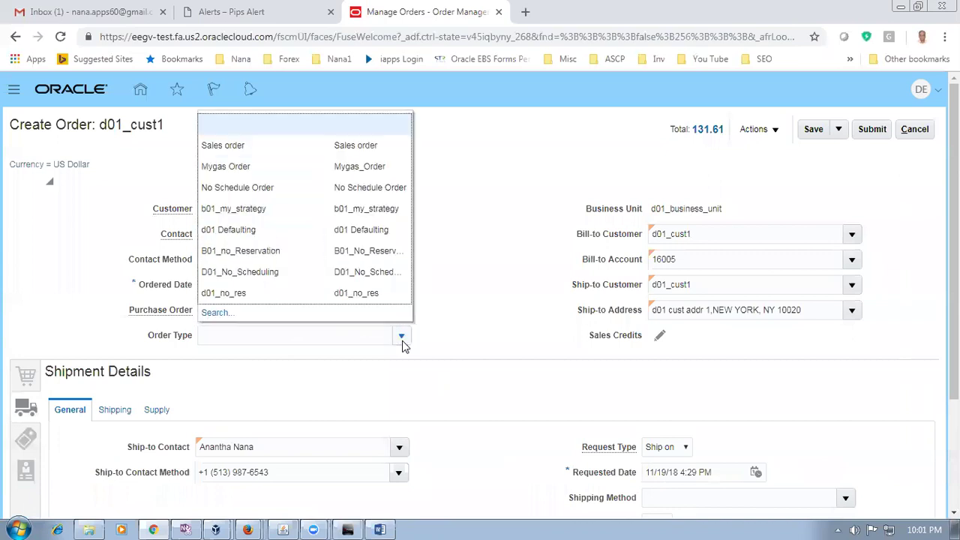
click(279, 233)
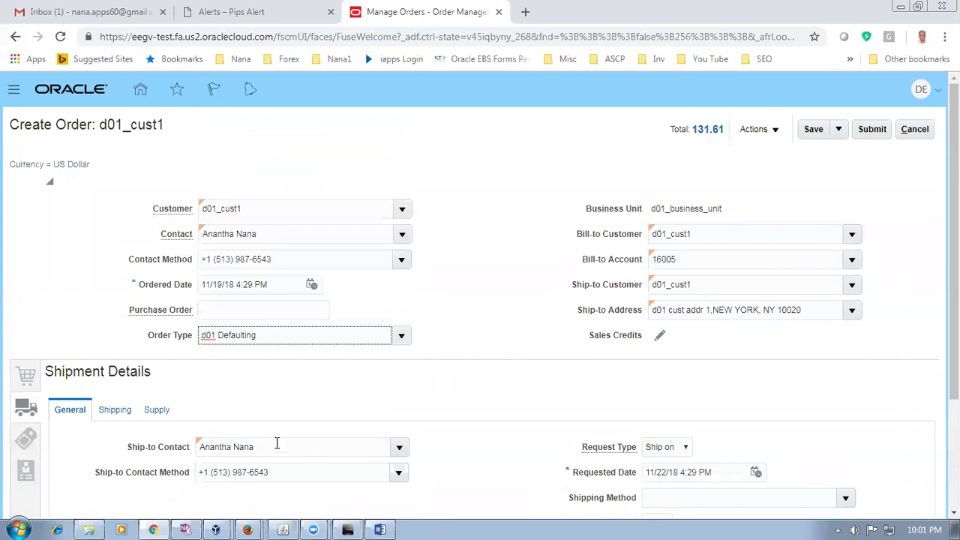
click(157, 410)
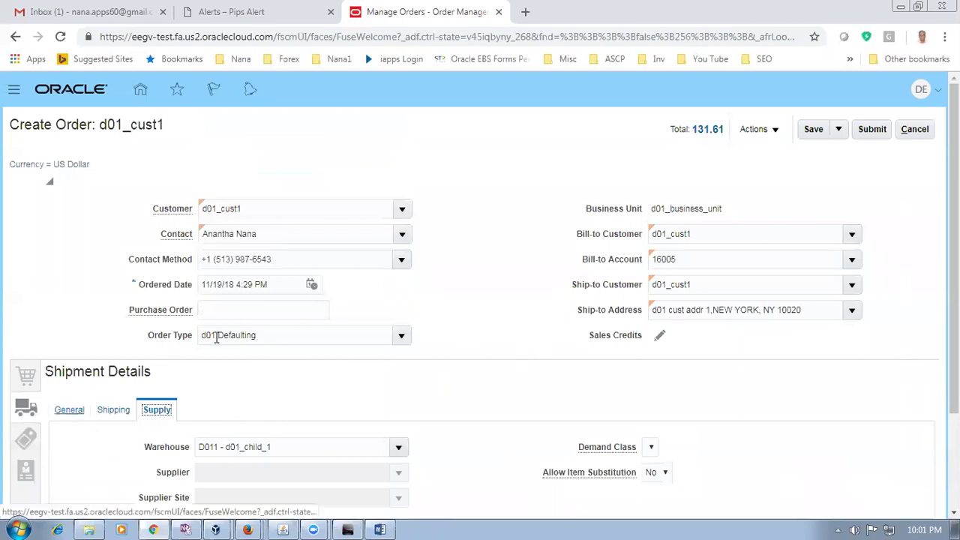
click(69, 411)
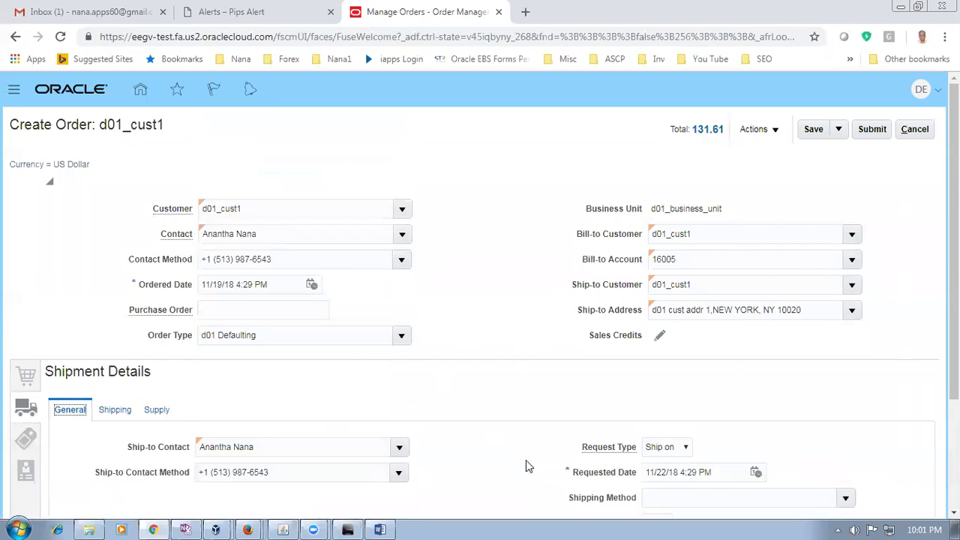
click(157, 410)
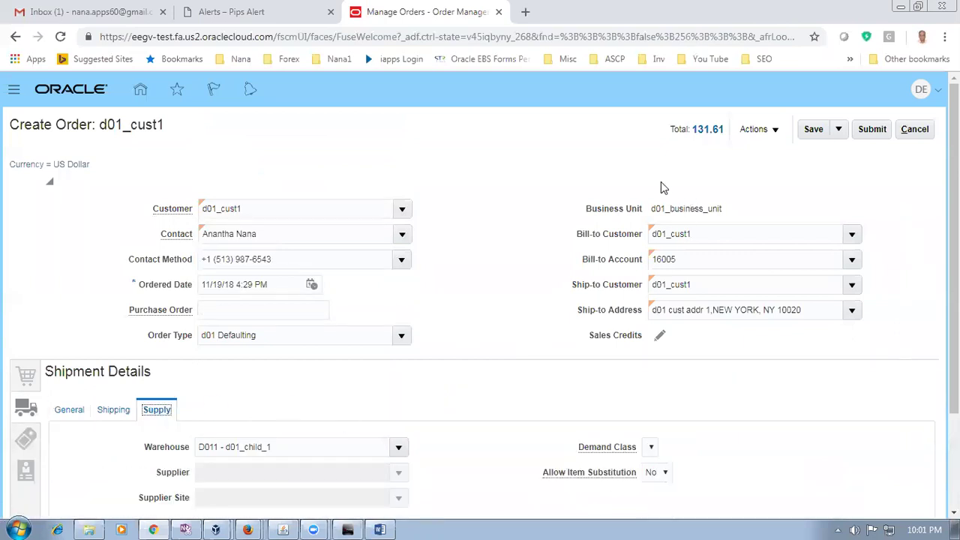
Save the d01_cust1 order as a draft, submit it, and dismiss the confirmation
click(814, 129)
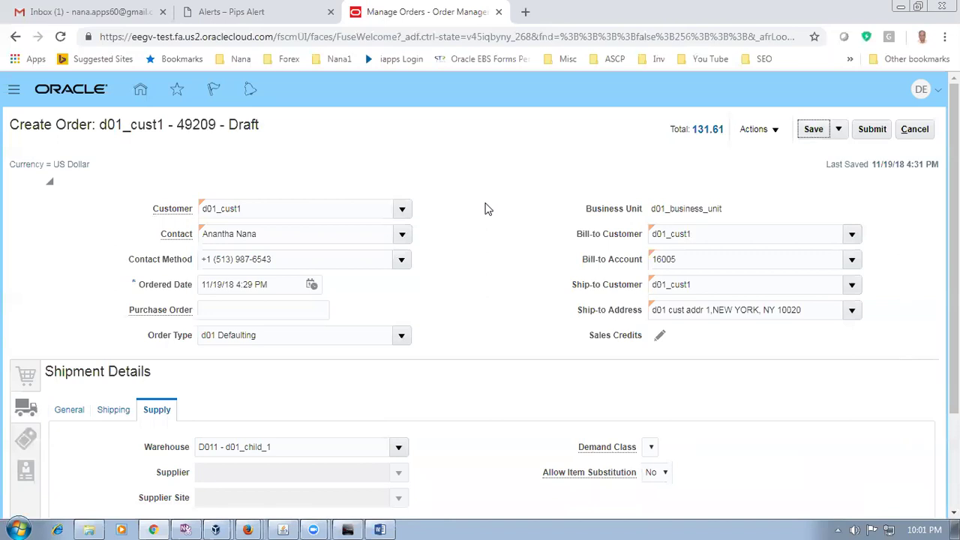
scroll(485, 210, down, 2)
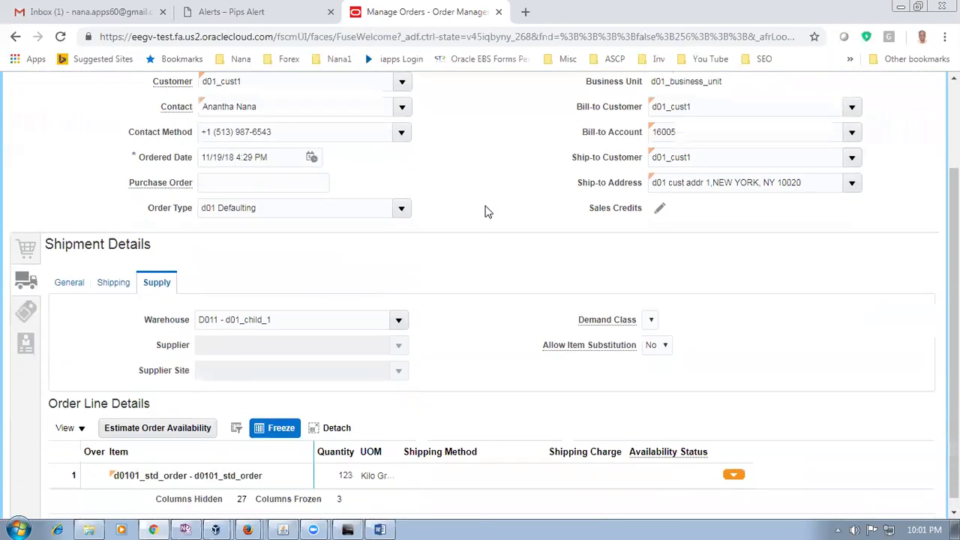
scroll(485, 210, up, 2)
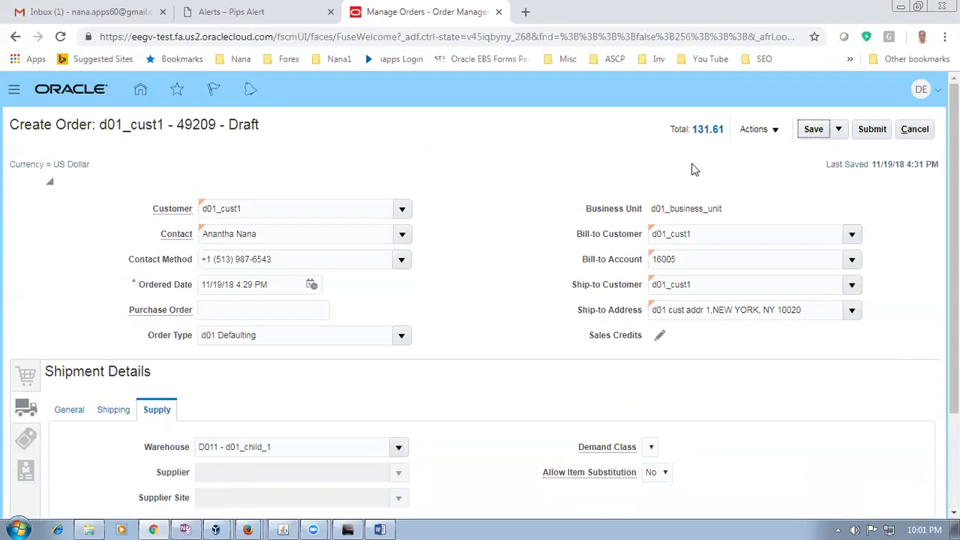
click(872, 130)
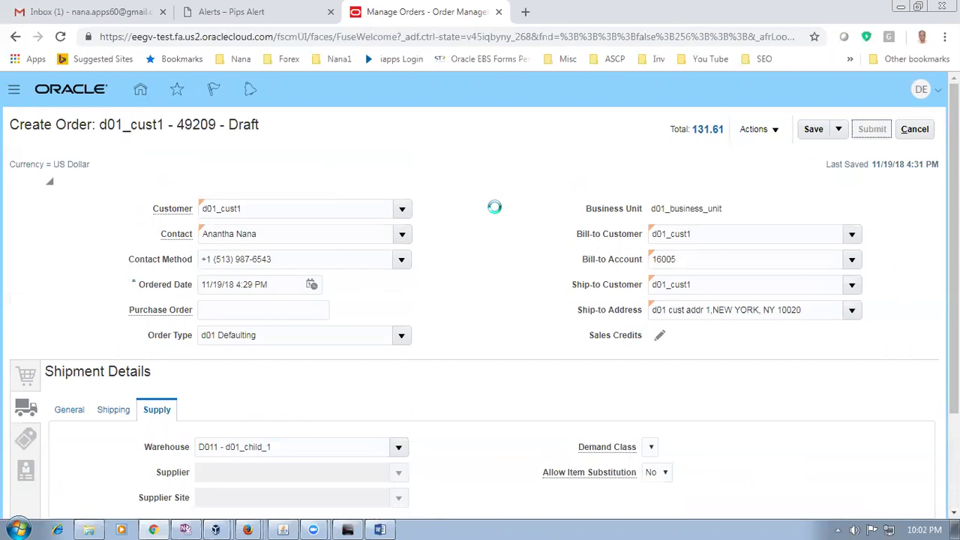
scroll(235, 360, down, 2)
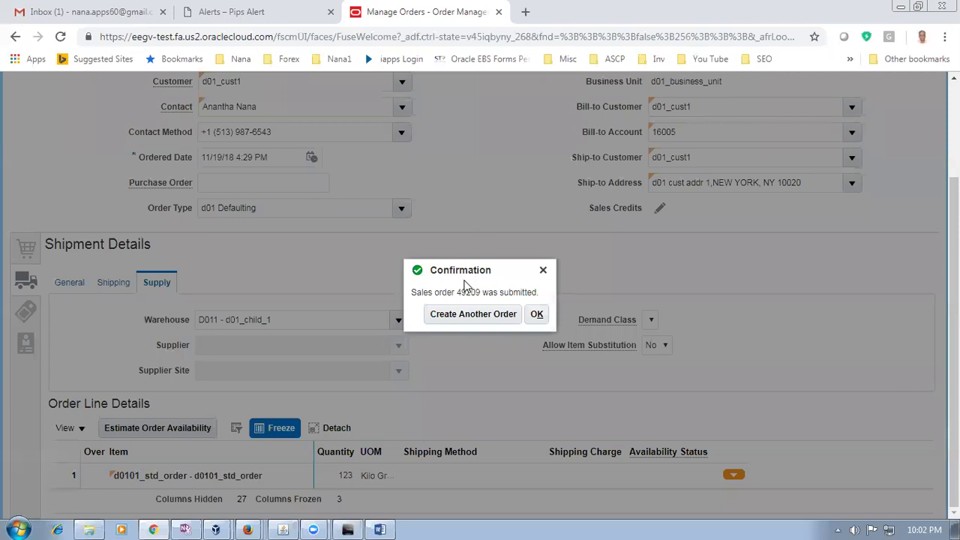
click(536, 316)
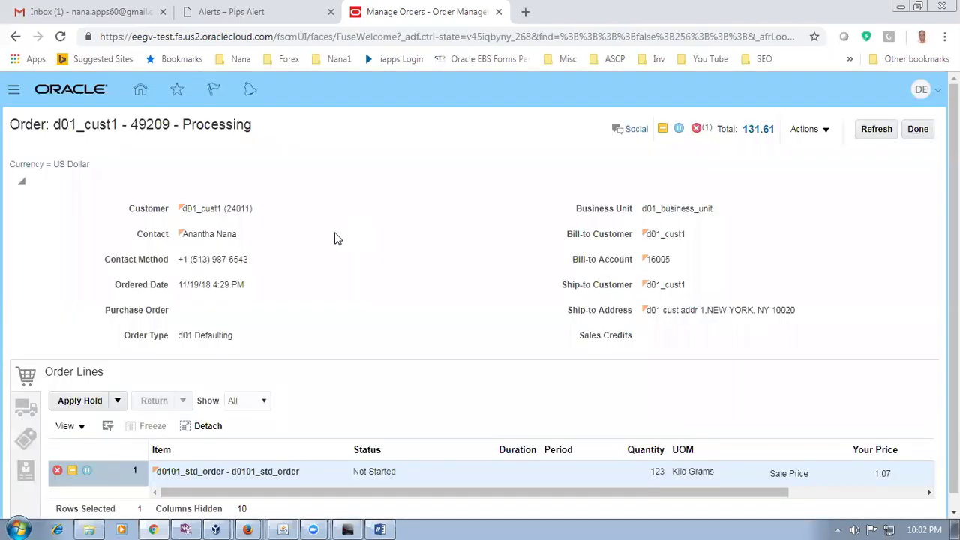
Examine the hold details of order line 1 and open the line's error messages
scroll(96, 454, down, 1)
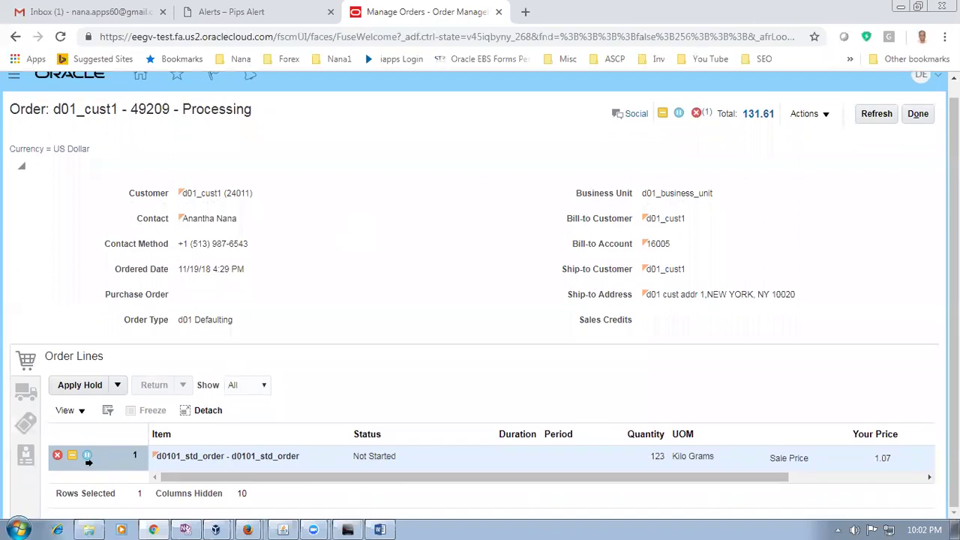
click(87, 458)
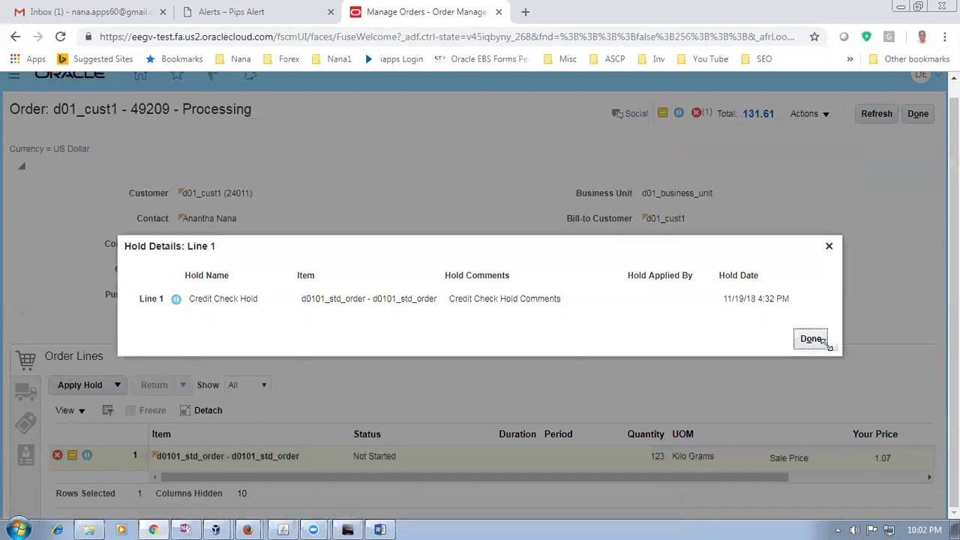
click(806, 358)
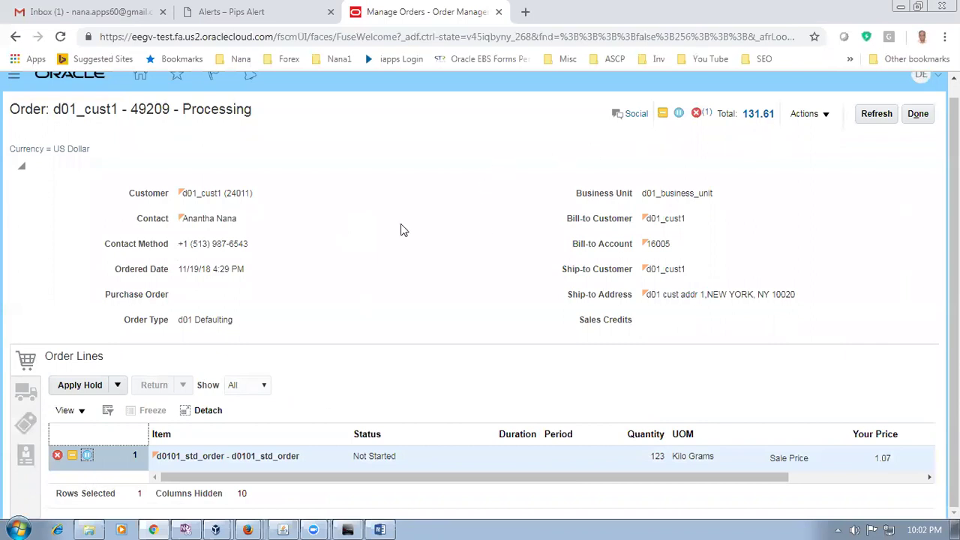
click(56, 457)
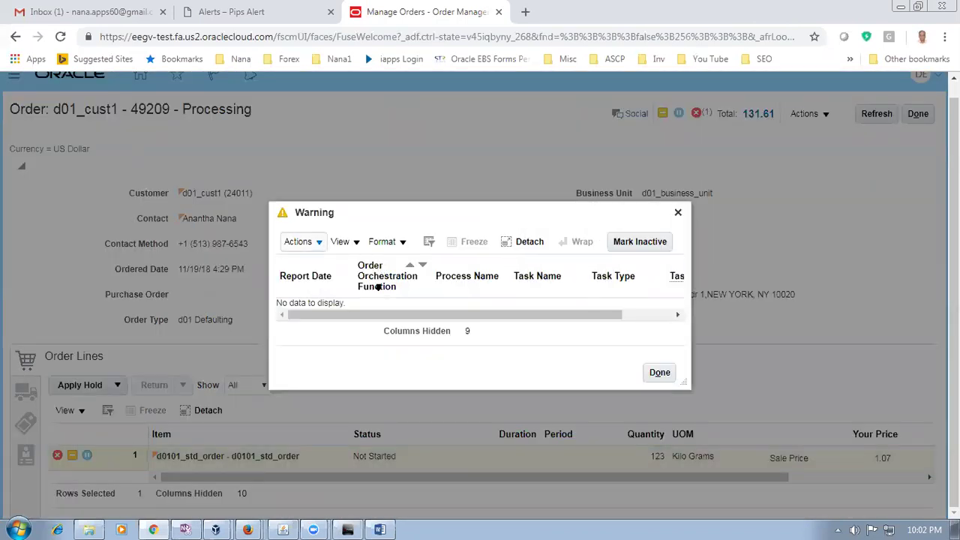
Close the line messages and open fulfillment line 1-1's orchestration process from the order's fulfillment view
click(659, 372)
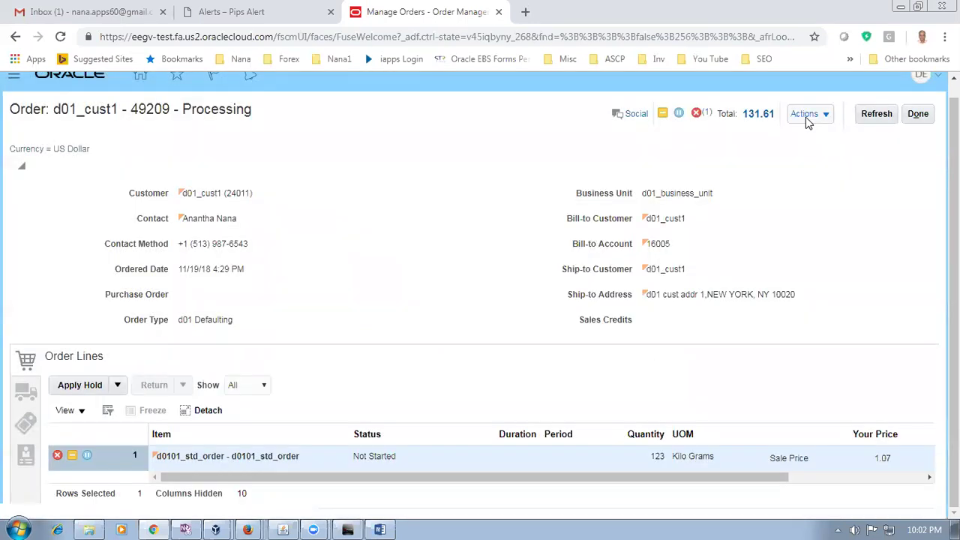
click(808, 118)
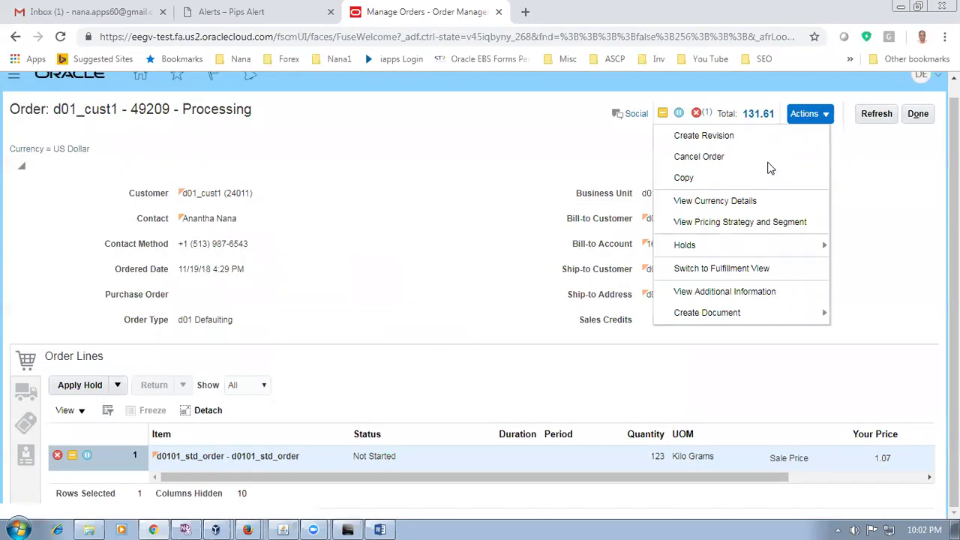
click(755, 267)
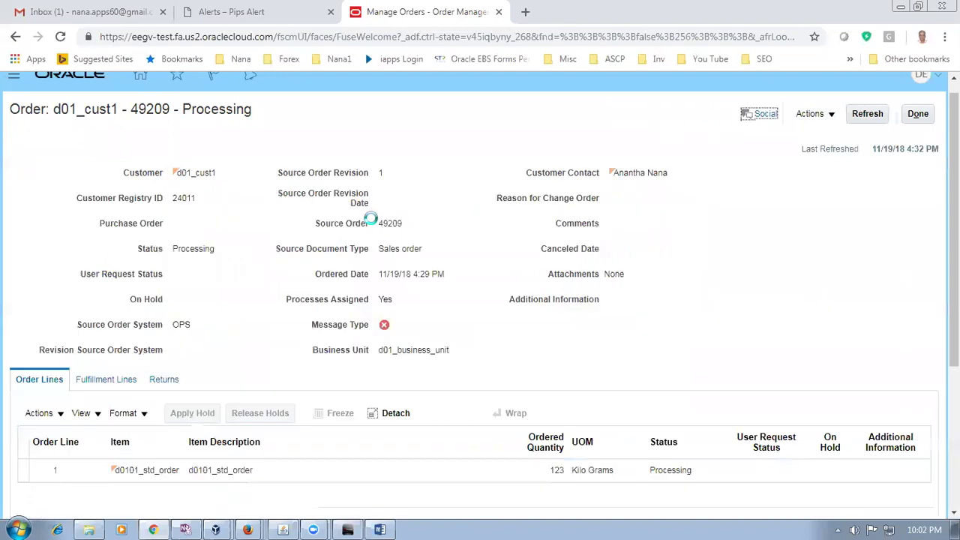
scroll(378, 232, down, 2)
click(113, 238)
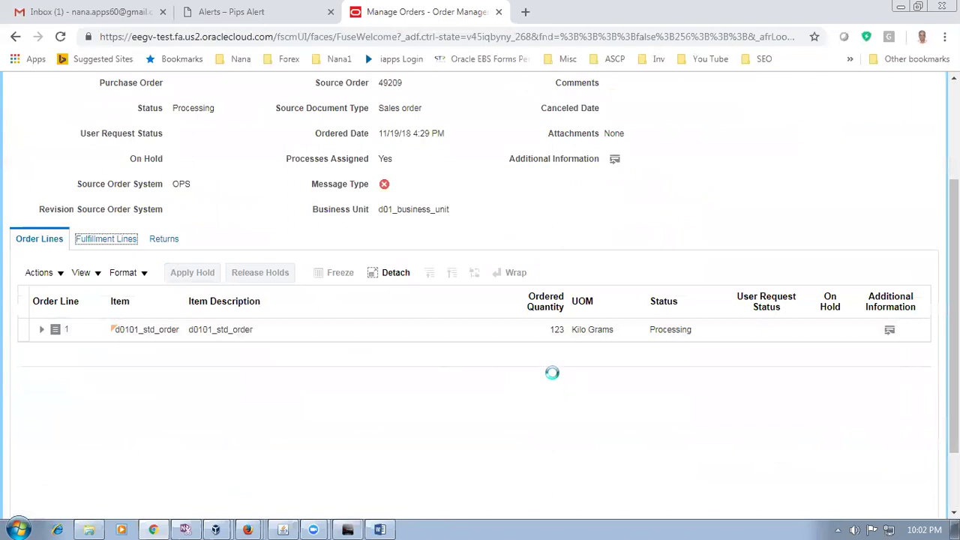
drag(514, 373, 569, 373)
click(720, 351)
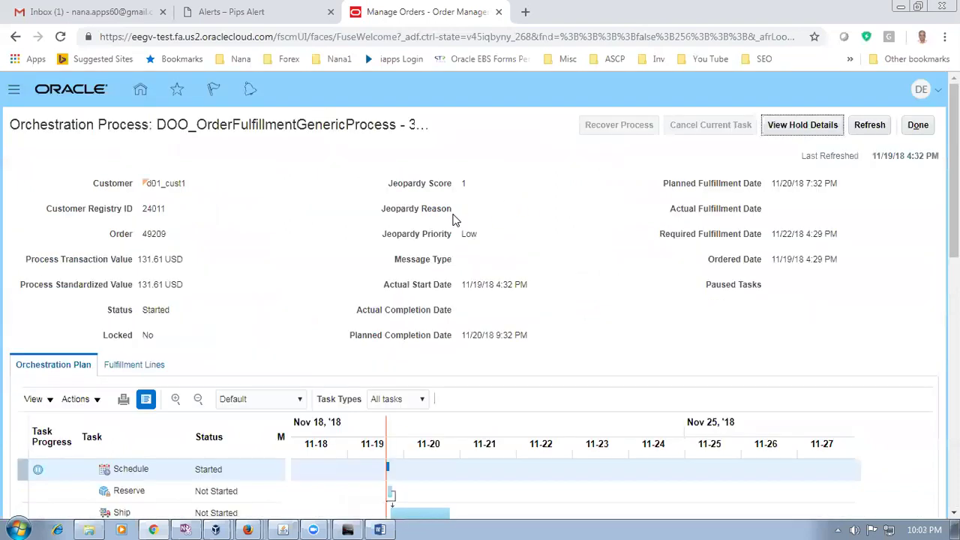
Refresh the orchestration process and examine the task statuses in its orchestration plan
scroll(310, 395, down, 3)
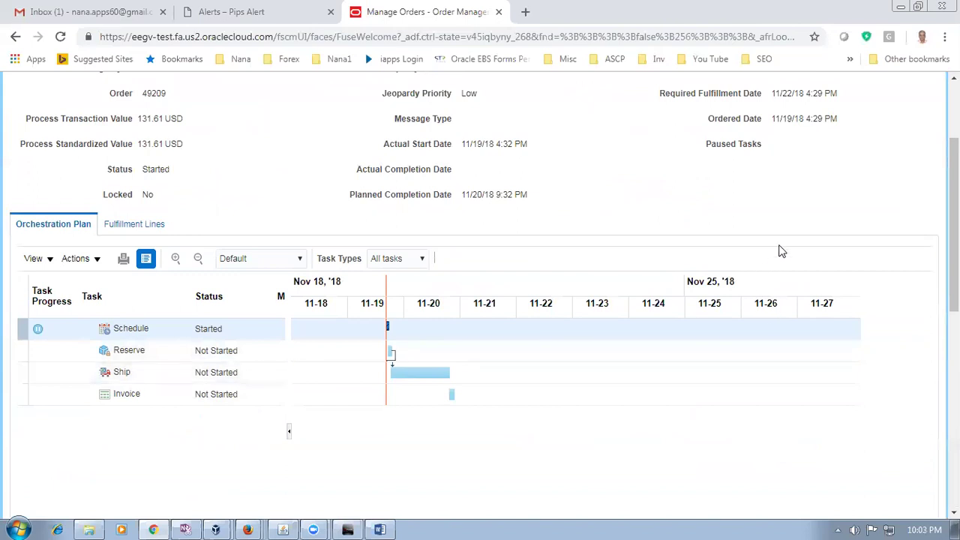
scroll(778, 250, up, 2)
click(870, 127)
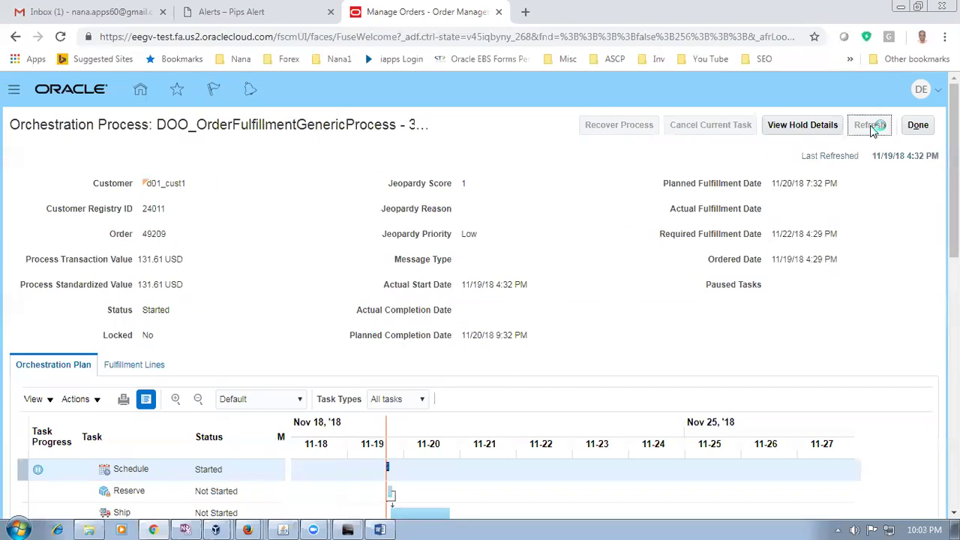
click(870, 127)
click(870, 128)
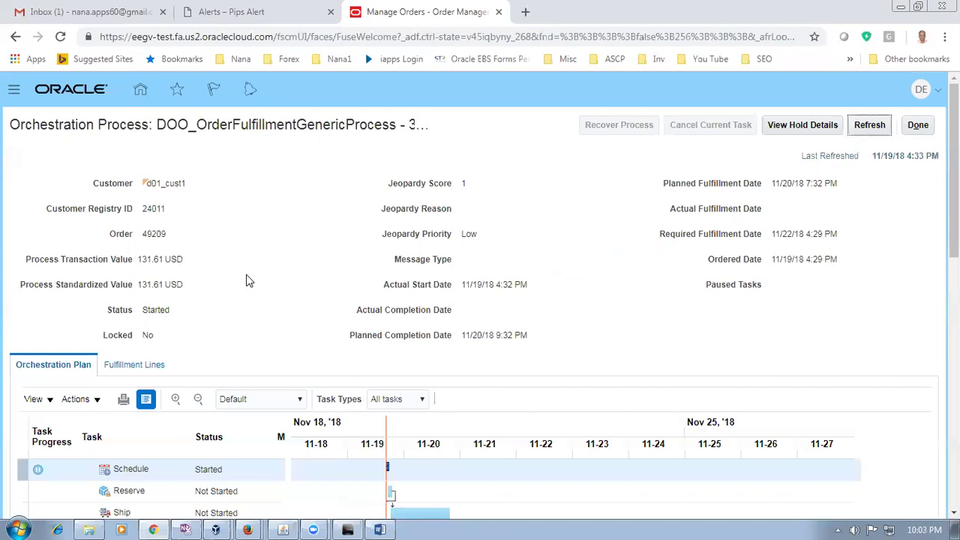
scroll(249, 280, down, 2)
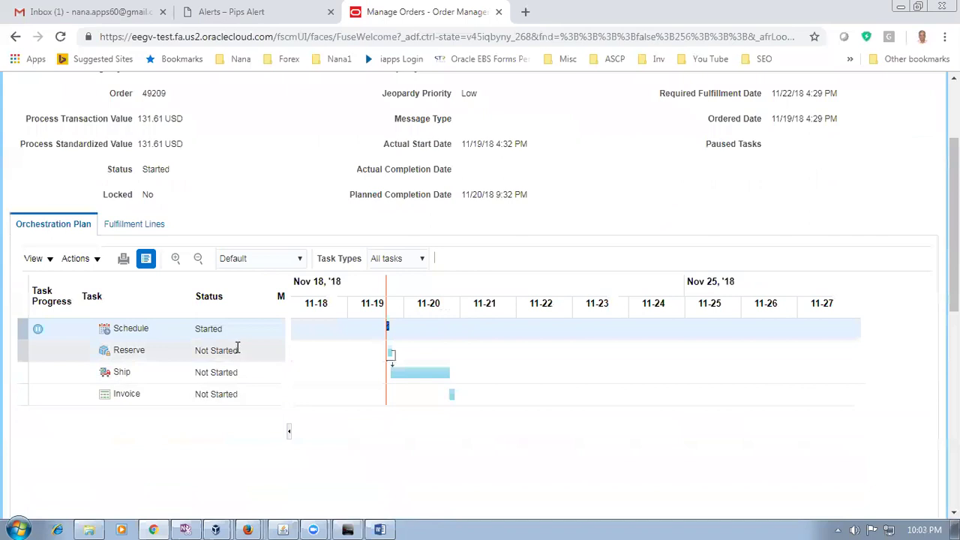
Check the Schedule task's hold indicator and the available task actions, and return to the order
click(38, 332)
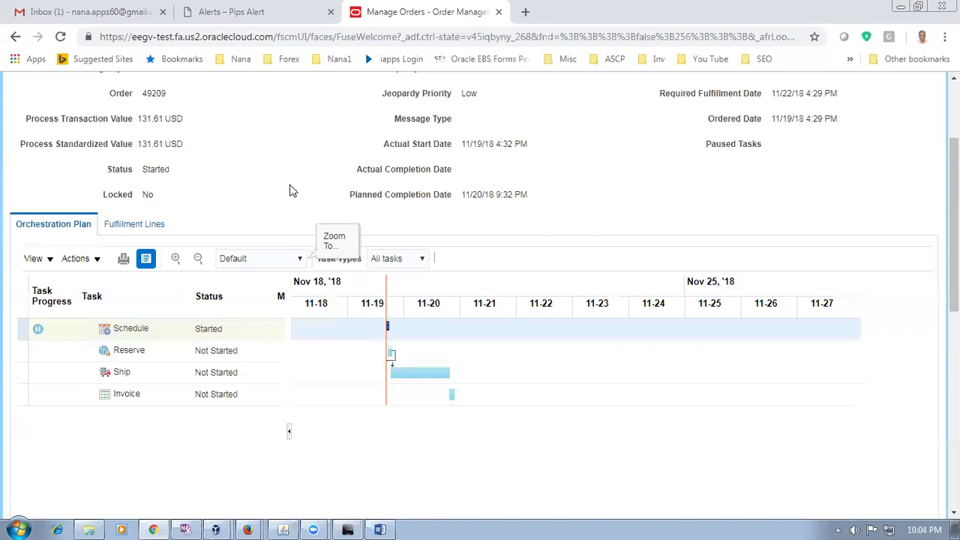
key(Tab)
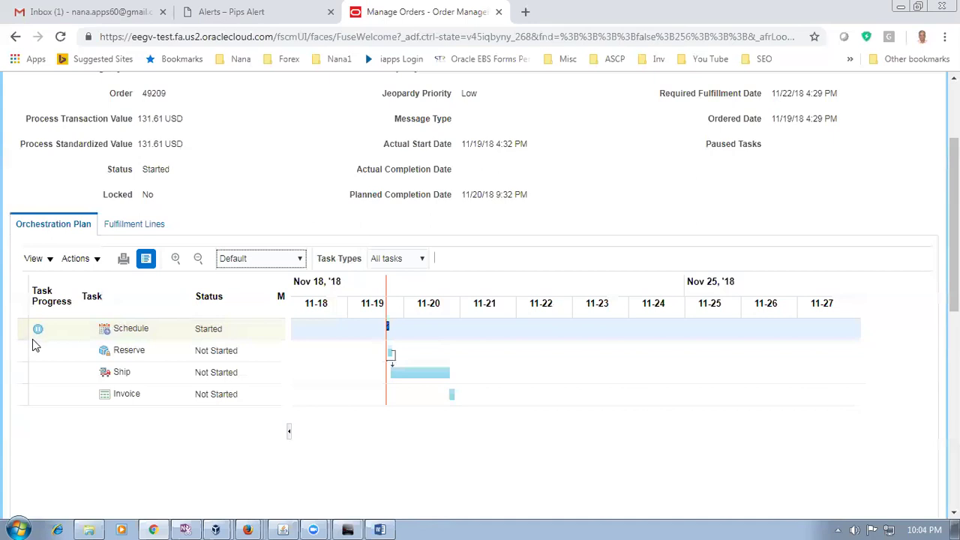
click(75, 261)
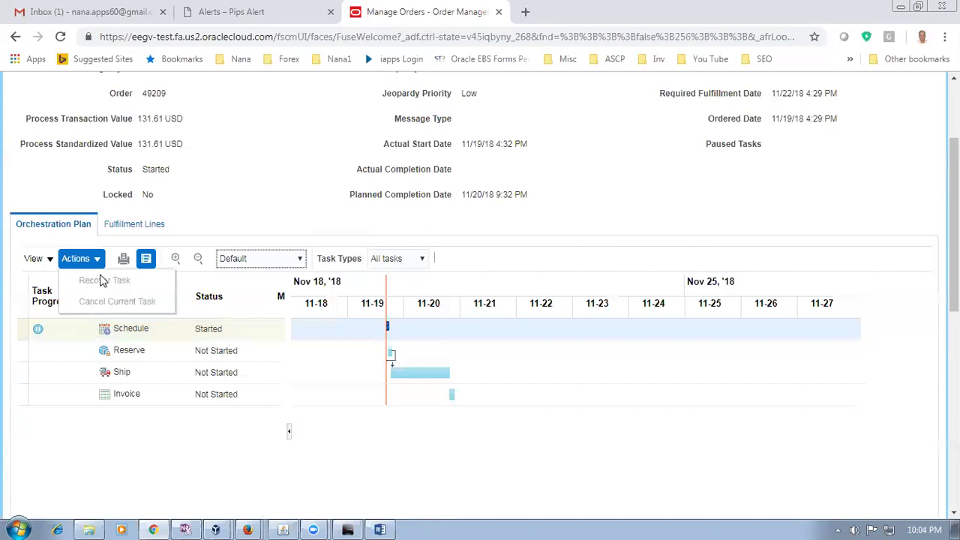
click(210, 203)
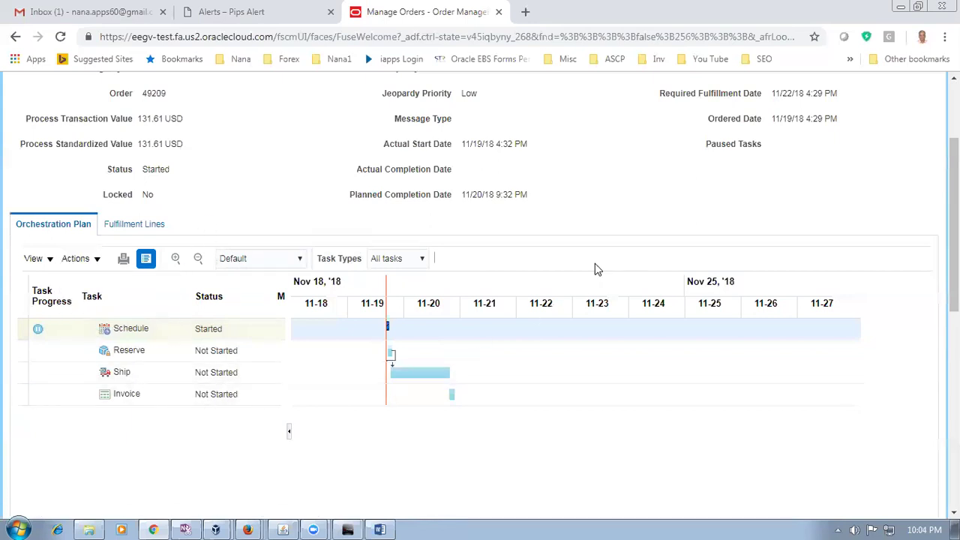
scroll(593, 269, up, 2)
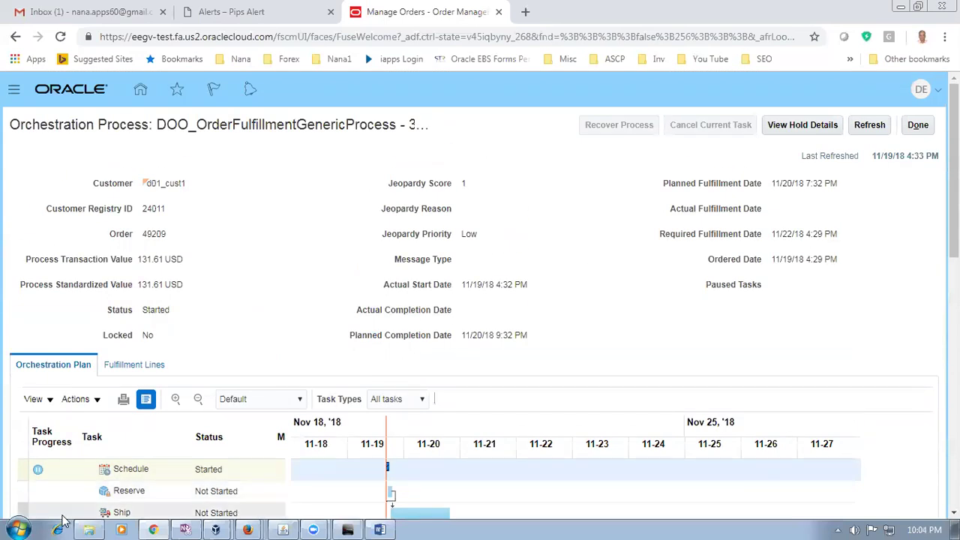
click(918, 125)
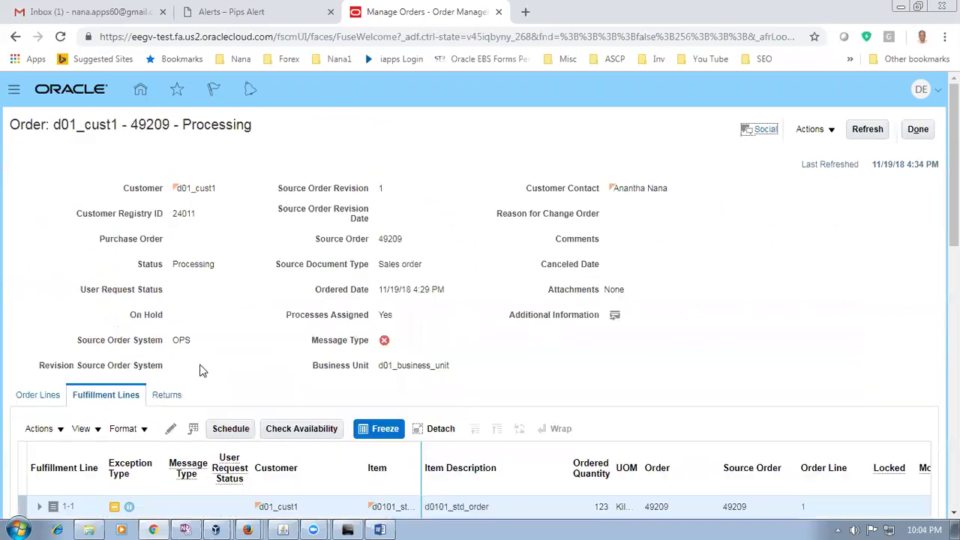
Check the fulfillment line and order actions for a way to release the hold, and leave the fulfillment view
scroll(201, 371, down, 2)
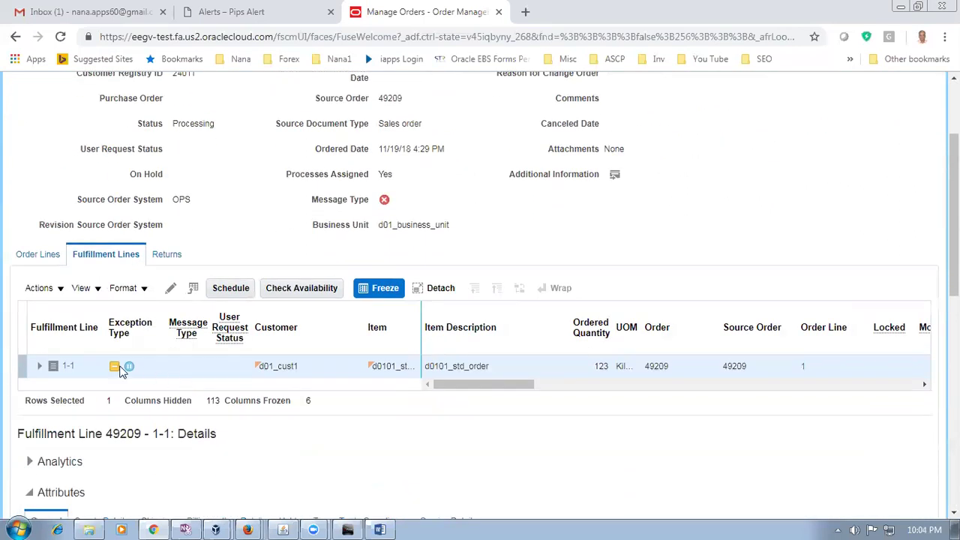
click(37, 292)
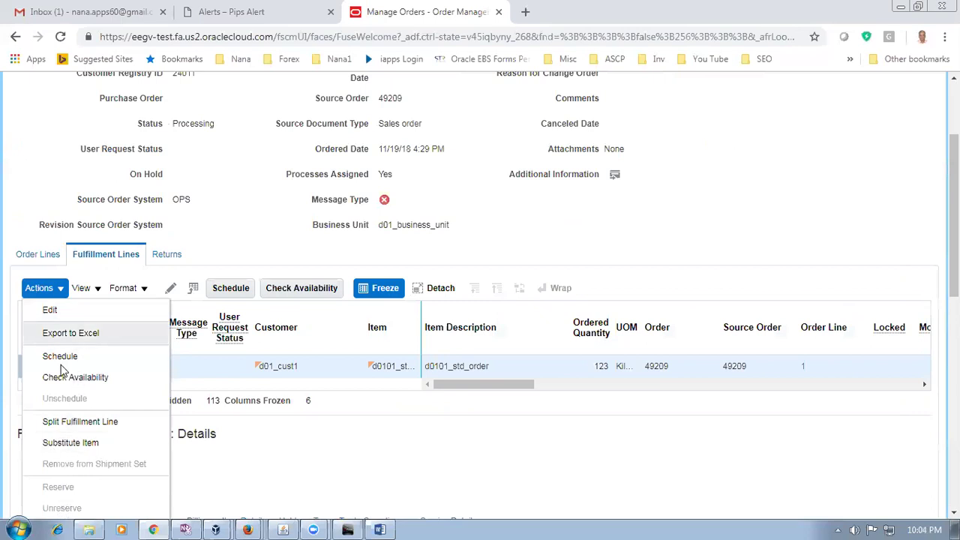
click(517, 239)
scroll(518, 240, up, 3)
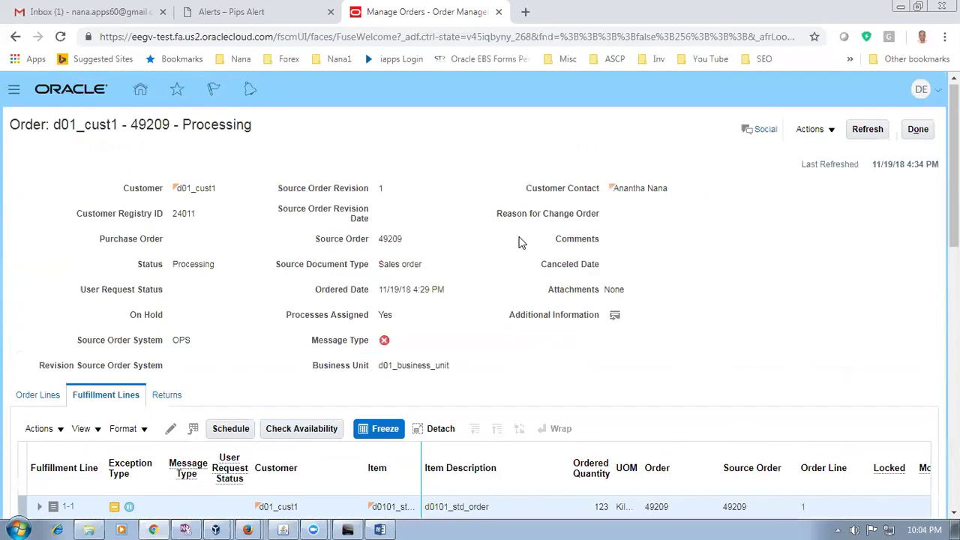
click(817, 128)
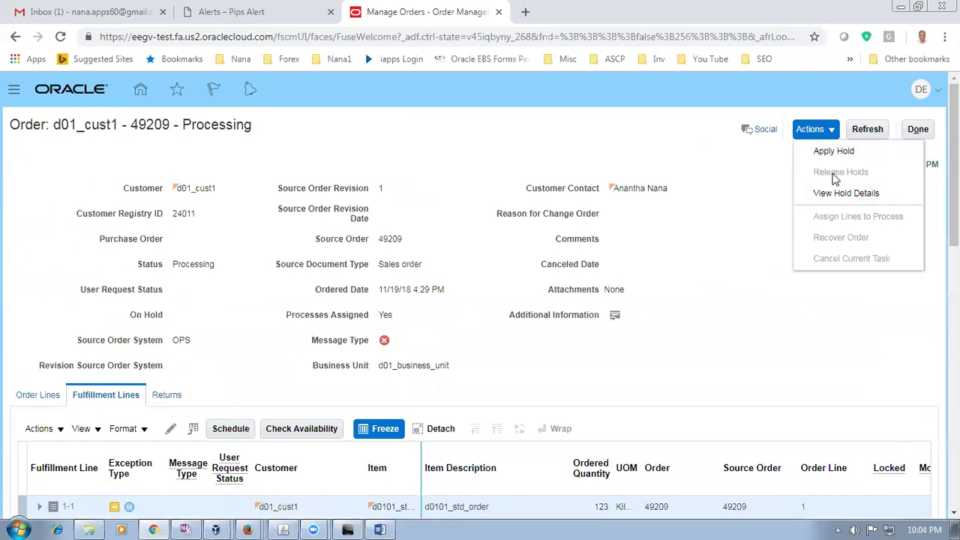
click(754, 326)
click(918, 129)
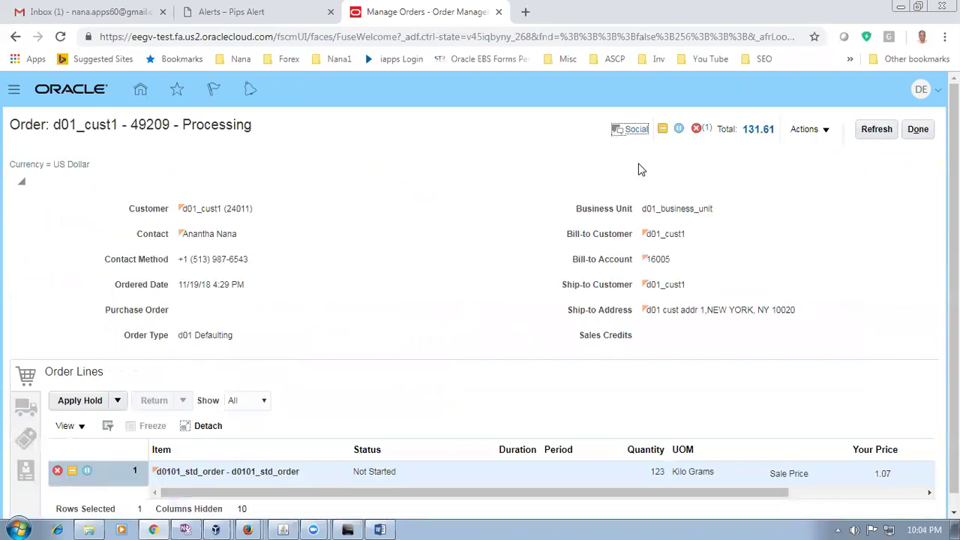
Release the Credit Check Hold on order line 1 with the reason "Credit check failure resolved" and the comment "hffxh"
scroll(257, 360, down, 1)
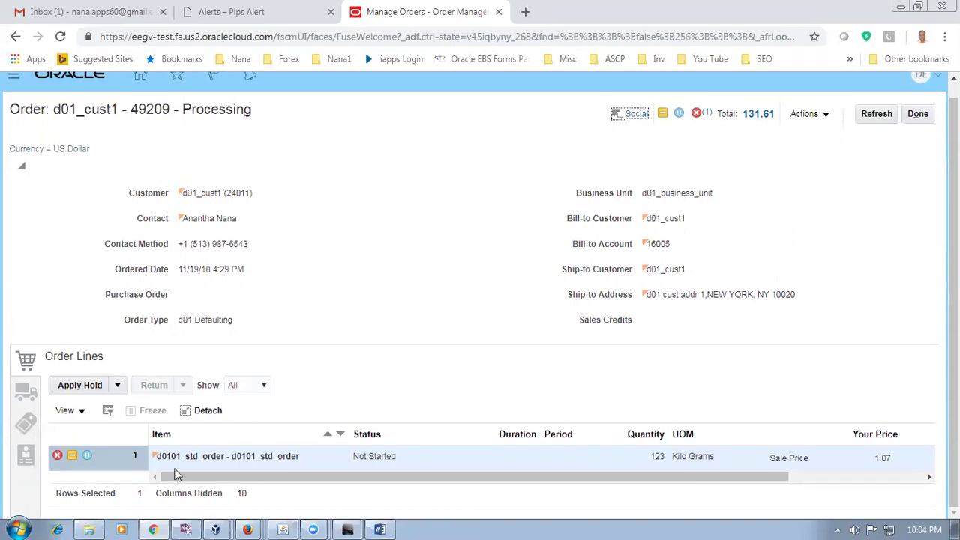
click(117, 387)
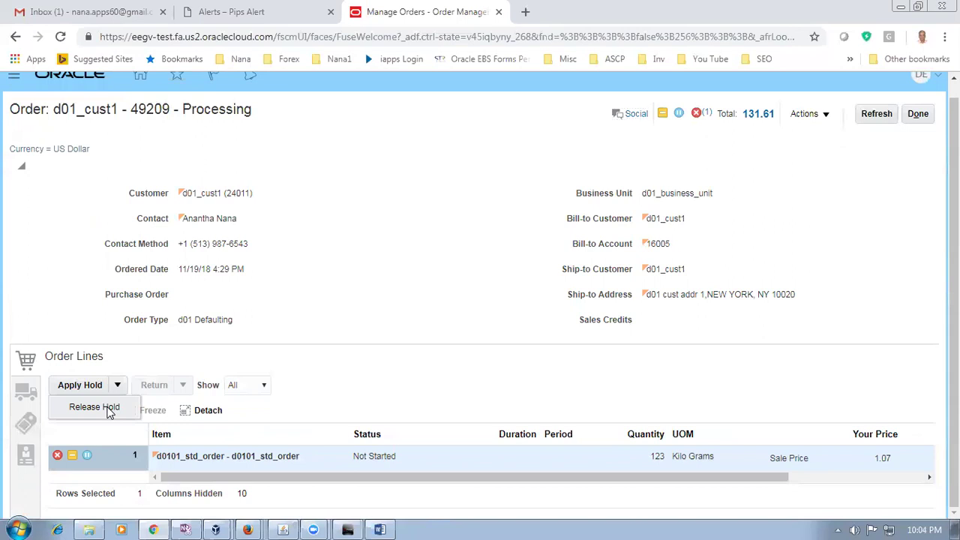
click(94, 407)
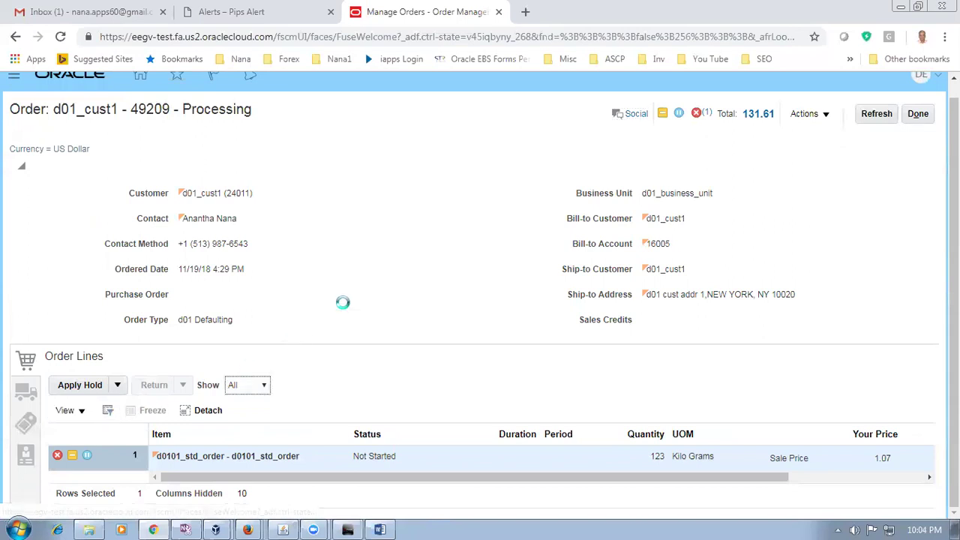
click(526, 244)
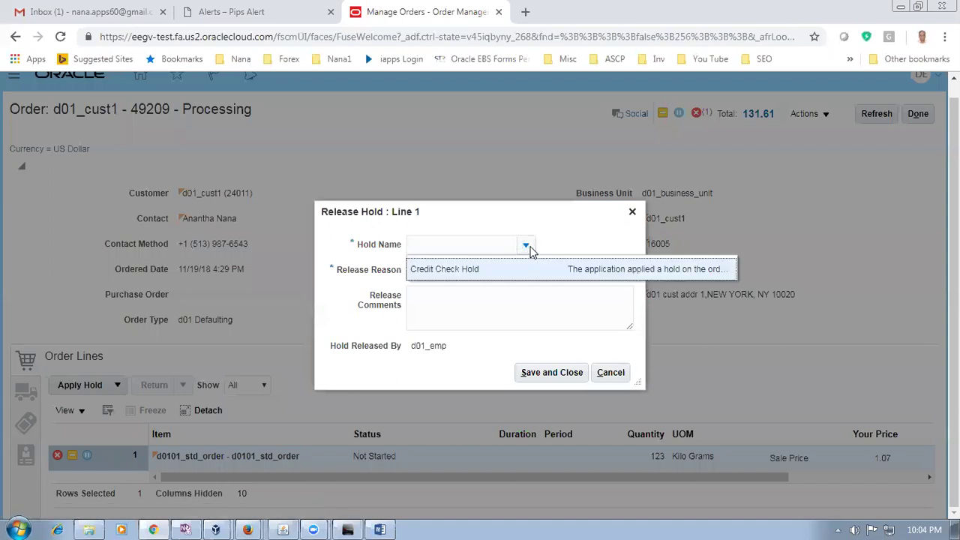
click(524, 274)
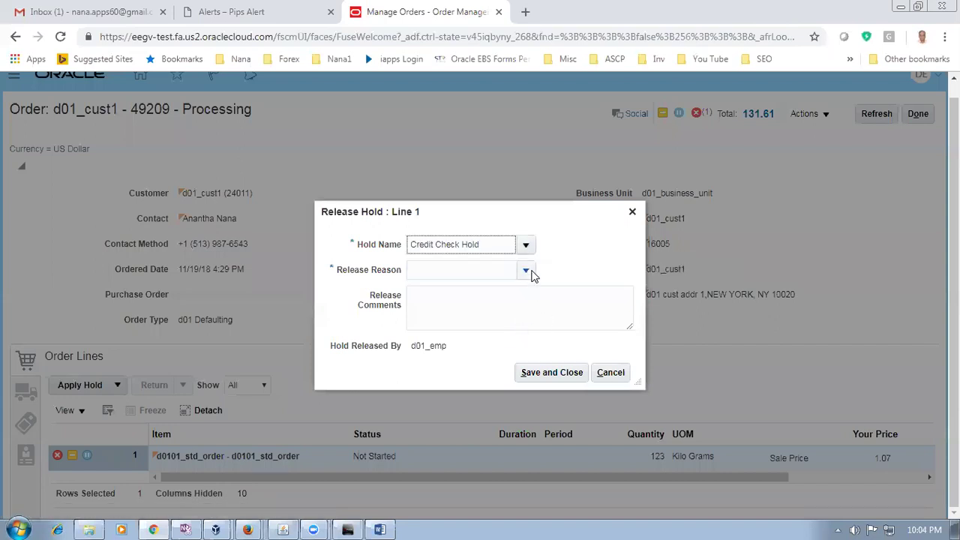
click(527, 271)
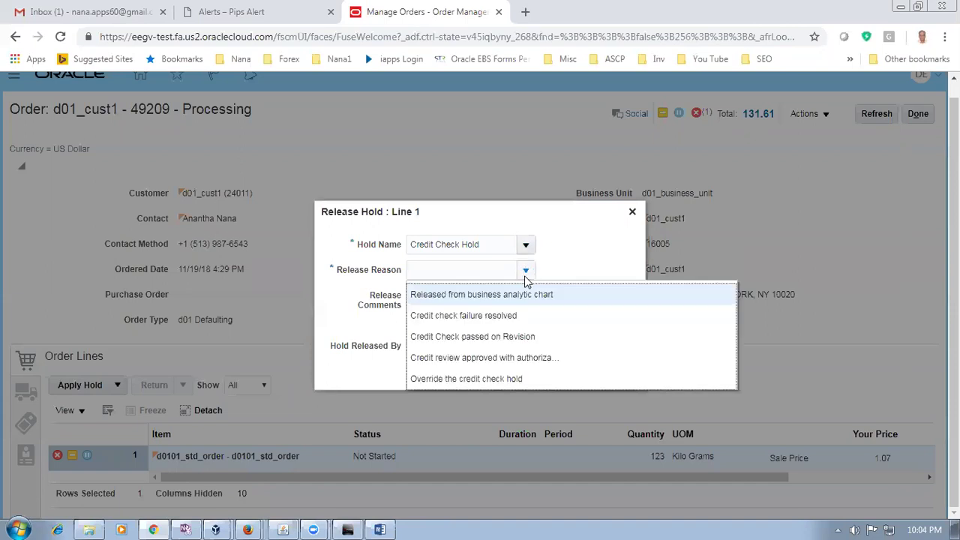
click(447, 321)
click(474, 307)
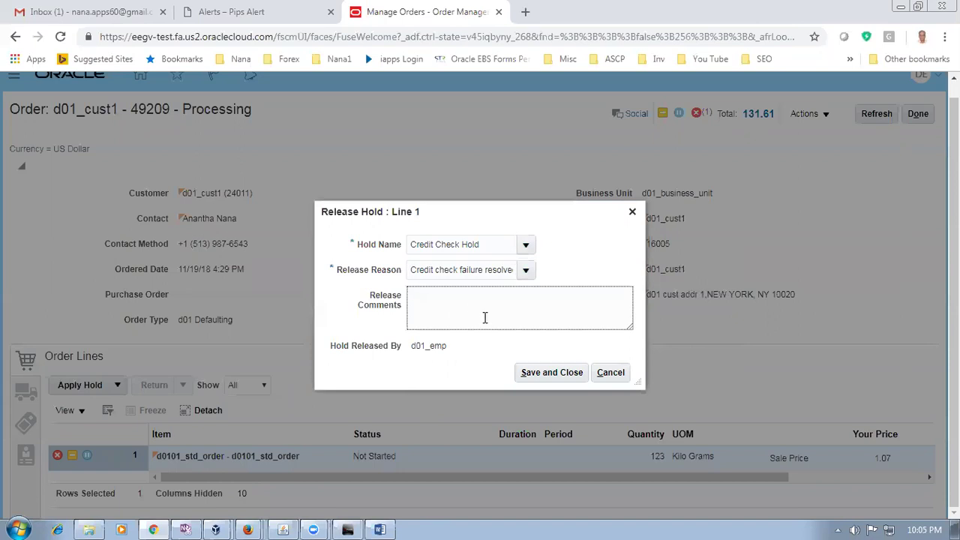
text(hffxh)
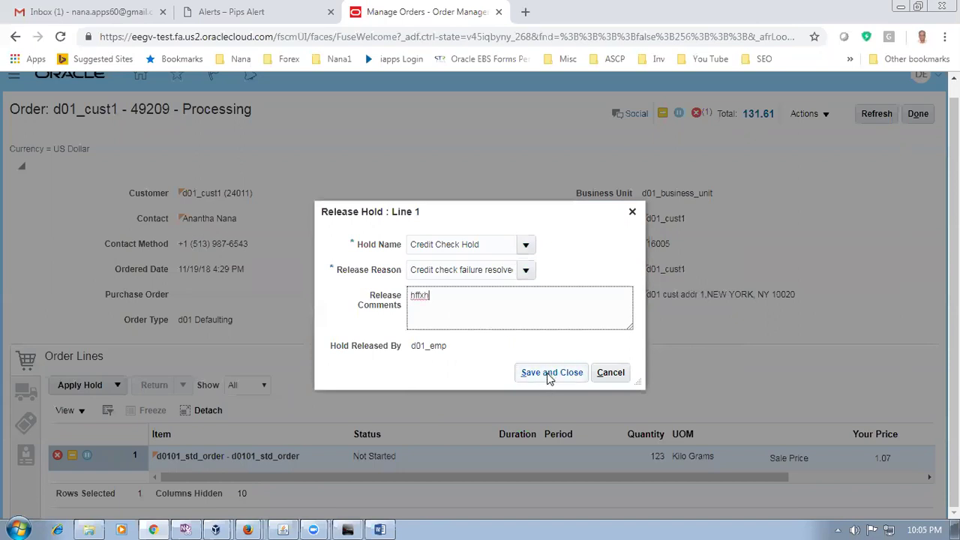
click(547, 373)
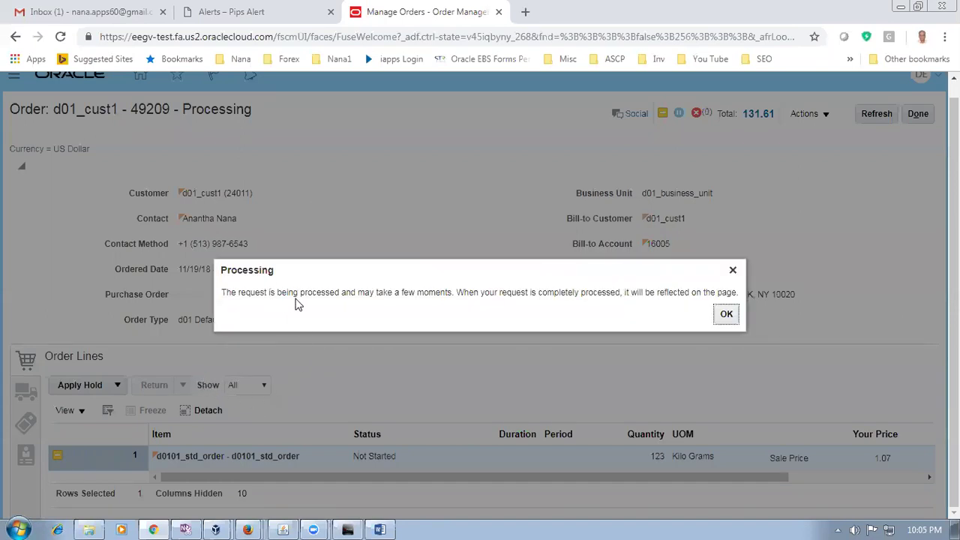
click(726, 314)
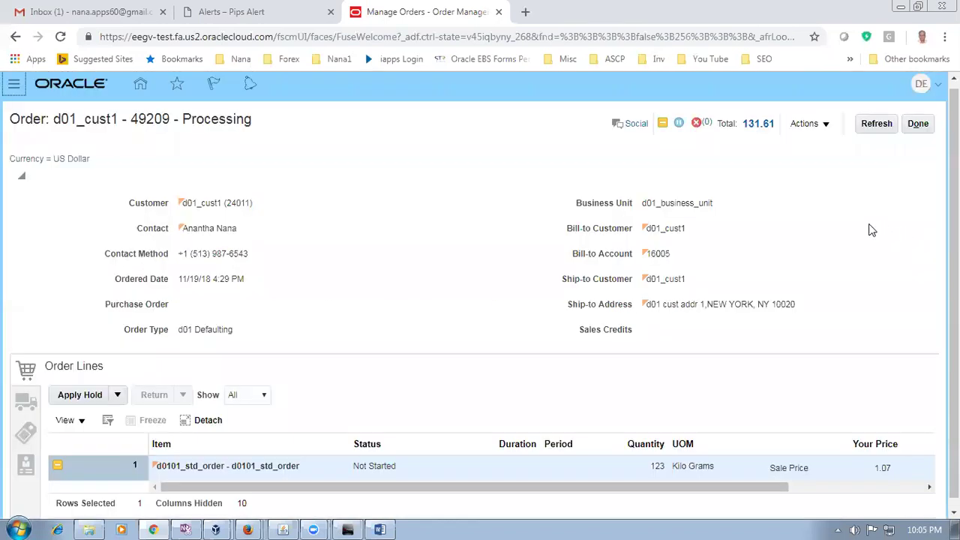
Refresh the order and reopen the orchestration process of fulfillment line 1-1 in the fulfillment view
click(889, 124)
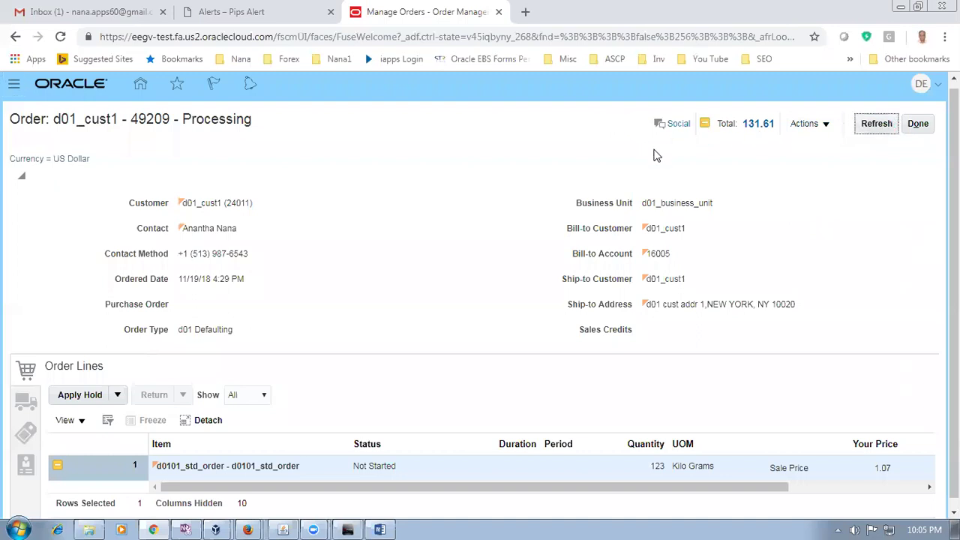
click(808, 124)
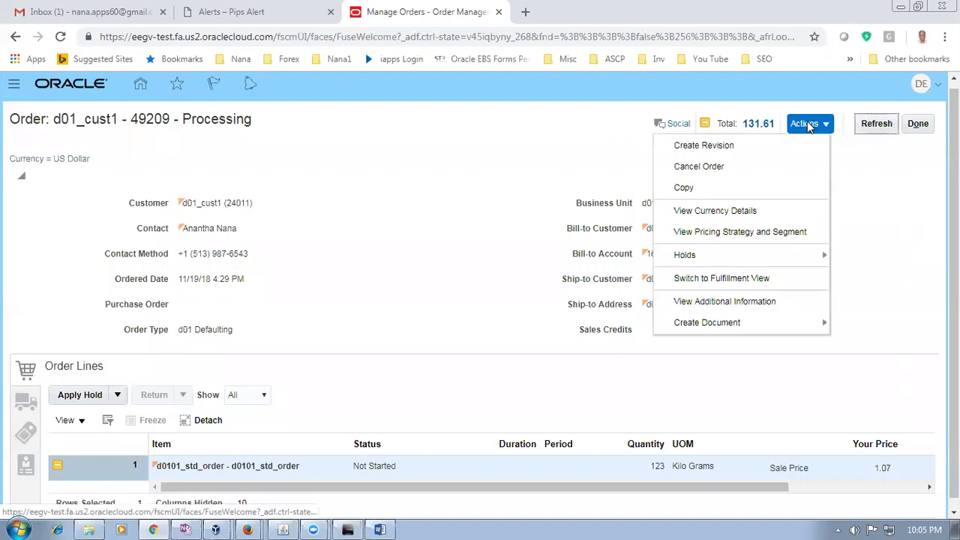
click(739, 278)
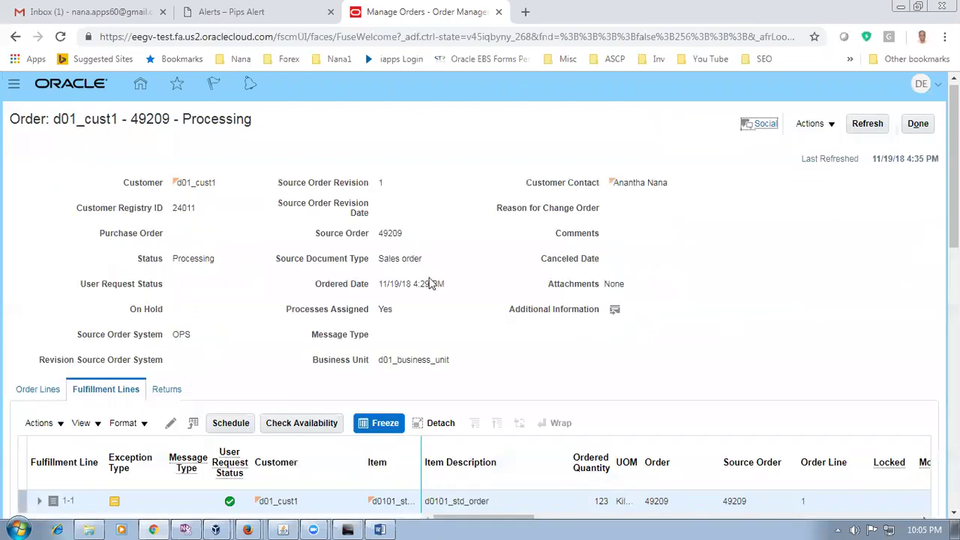
scroll(431, 315, down, 3)
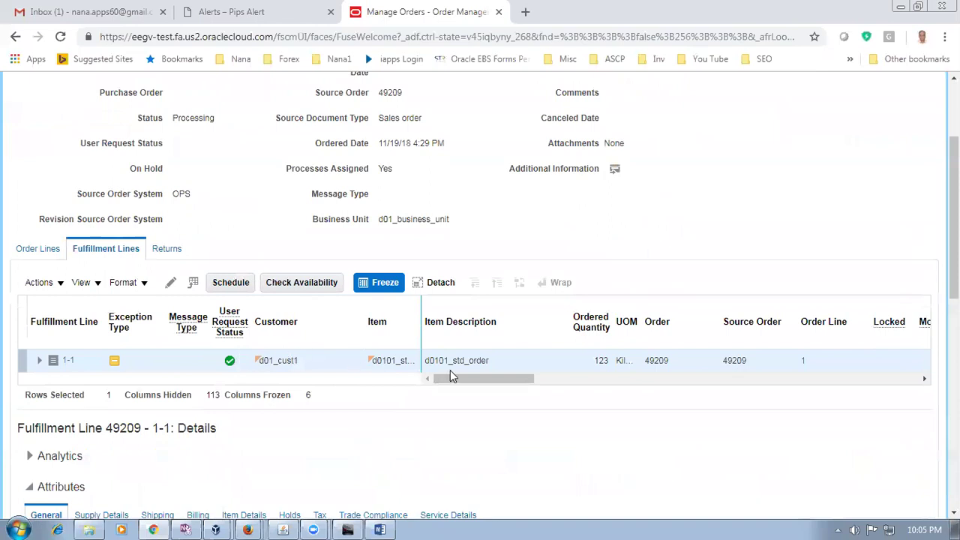
drag(445, 380, 503, 393)
click(699, 366)
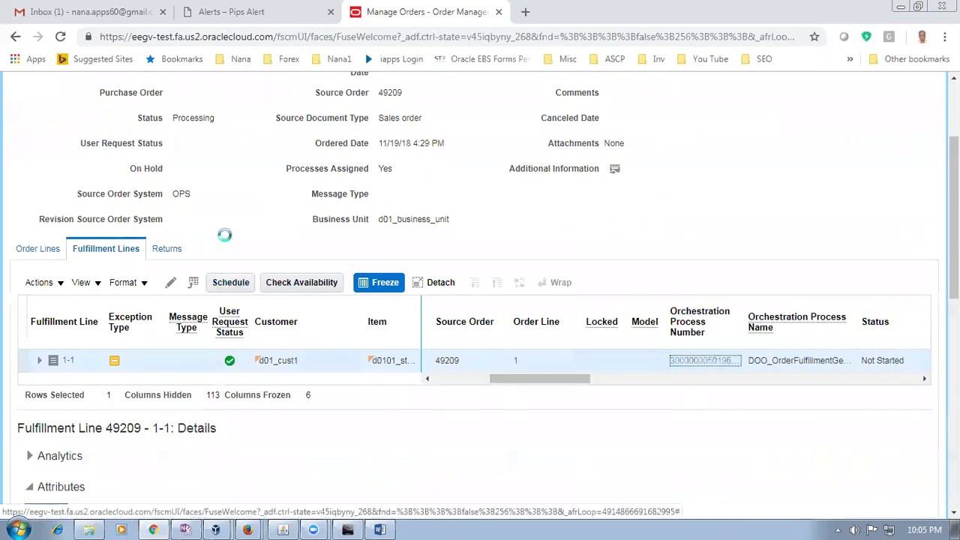
Refresh the orchestration process of order 49209 and examine the status and progress of its orchestration plan tasks
scroll(230, 242, down, 3)
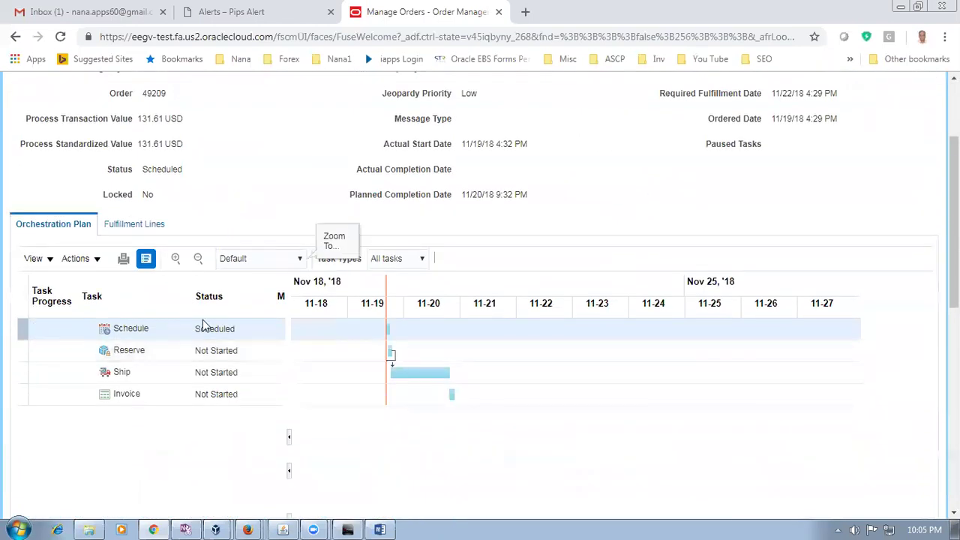
scroll(697, 187, up, 3)
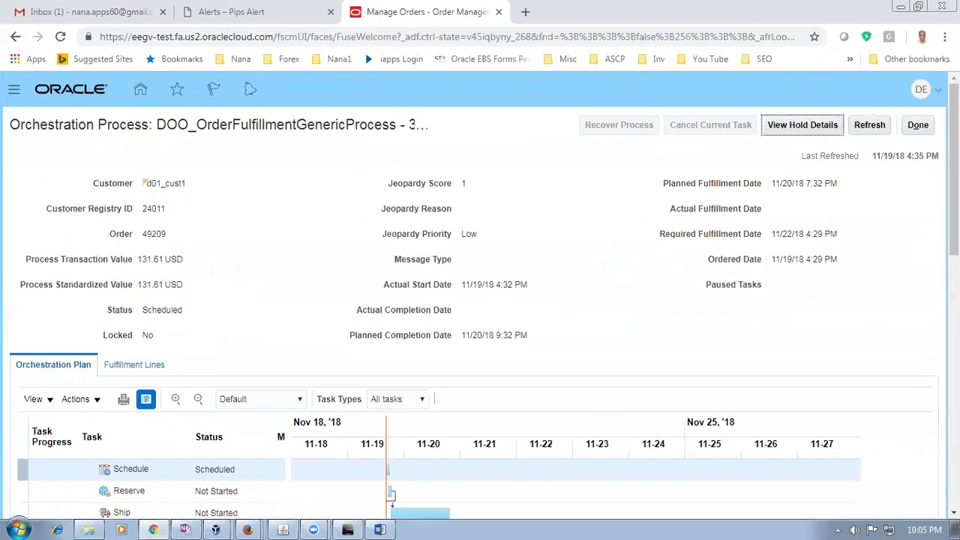
click(872, 125)
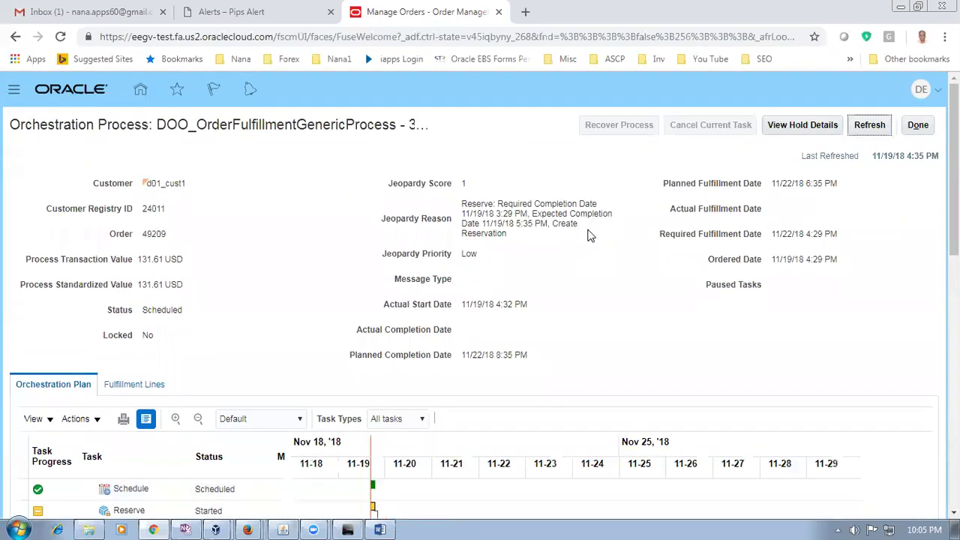
scroll(589, 236, down, 1)
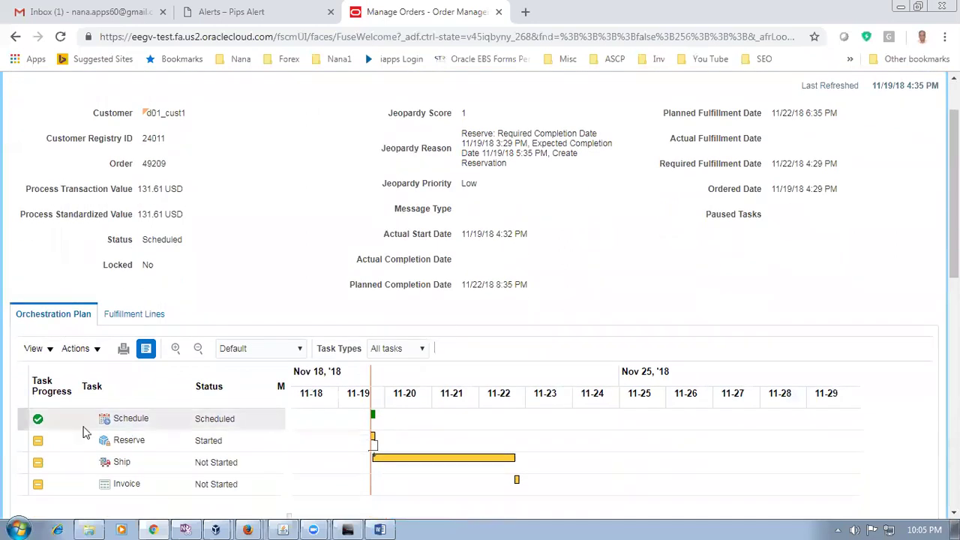
scroll(624, 307, up, 1)
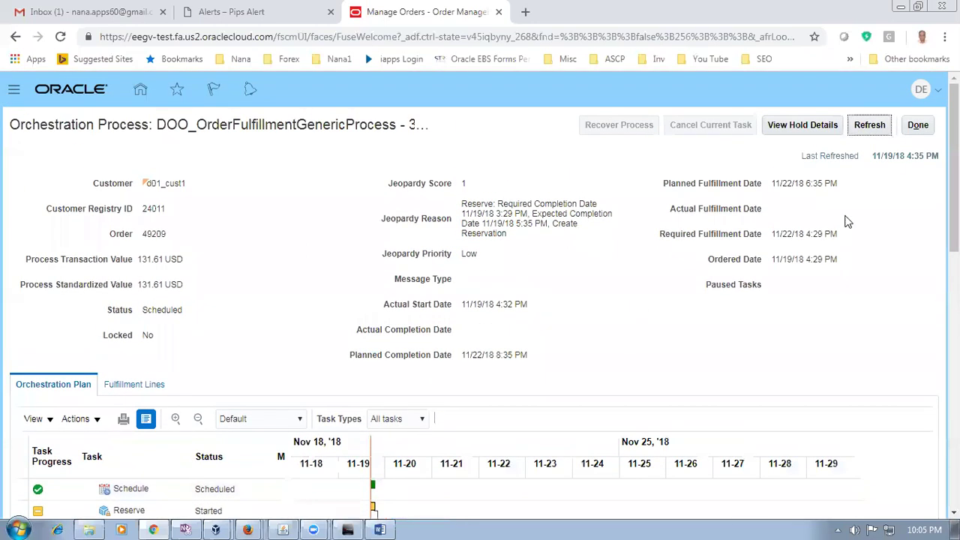
click(876, 130)
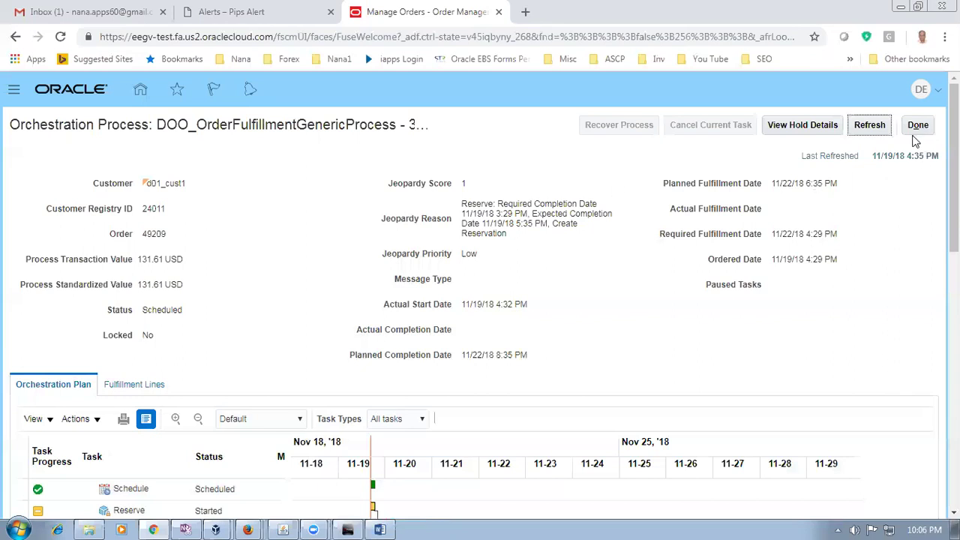
Keep refreshing the orchestration process and recheck the progress of the Reserve, Ship and Invoice tasks
click(869, 126)
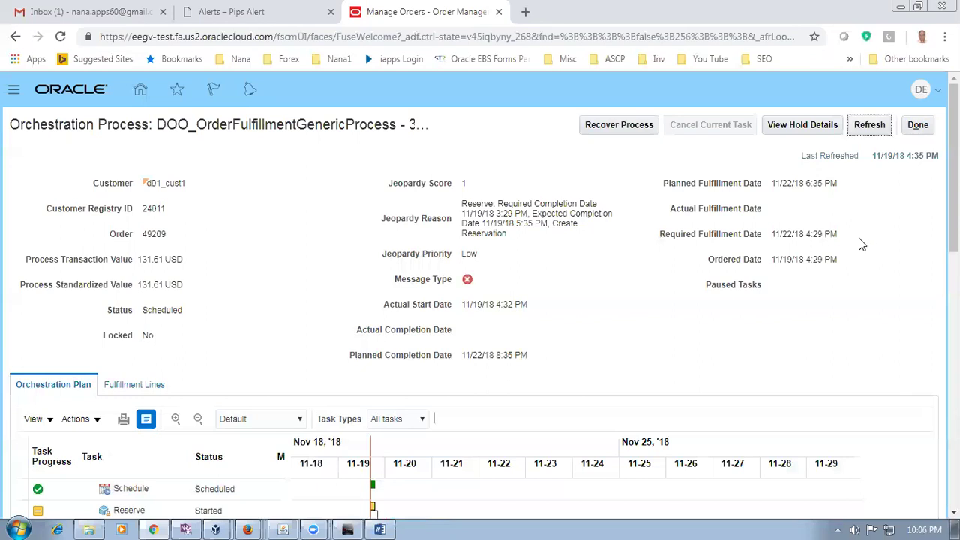
scroll(862, 240, down, 3)
scroll(862, 247, up, 3)
click(868, 126)
click(867, 129)
scroll(576, 333, down, 3)
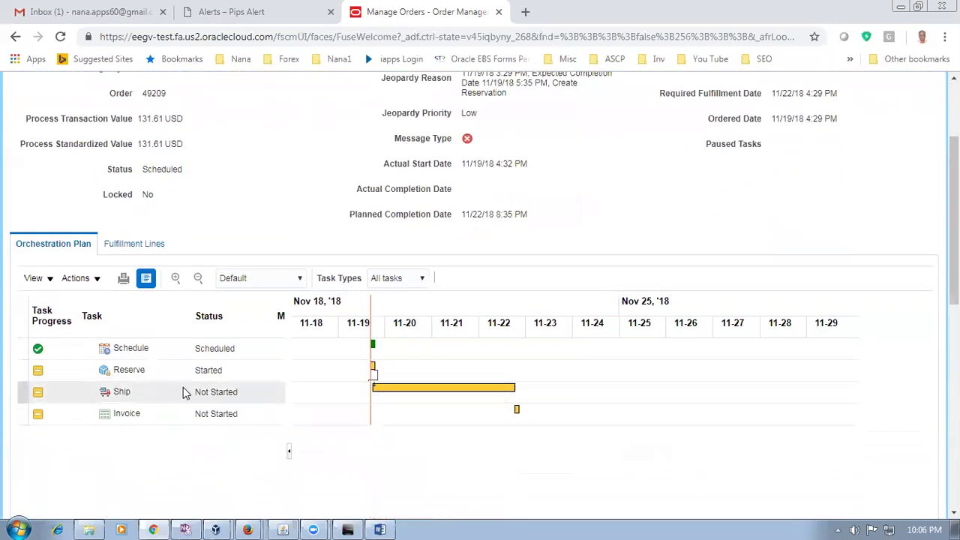
scroll(772, 240, up, 3)
click(869, 126)
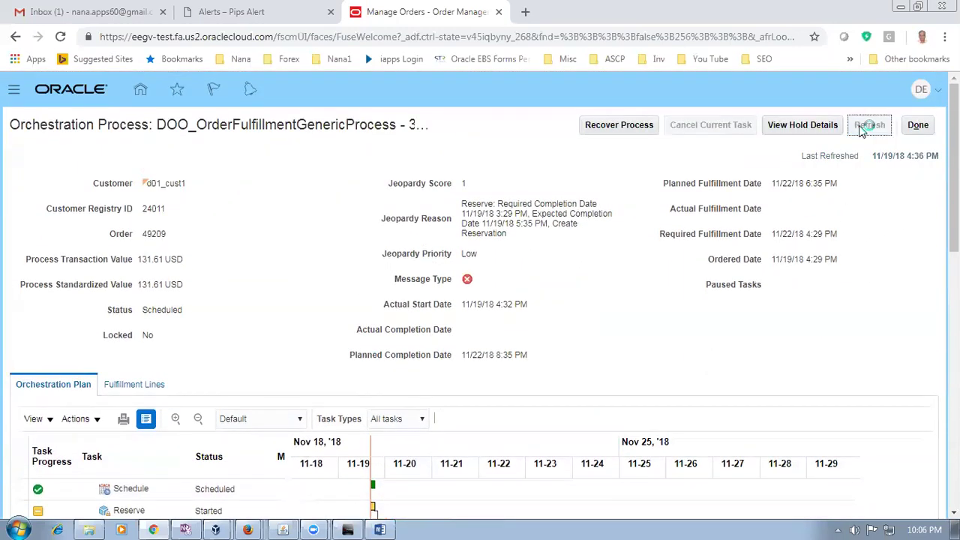
click(181, 39)
click(182, 39)
drag(101, 37, 273, 41)
key(ctrl+c)
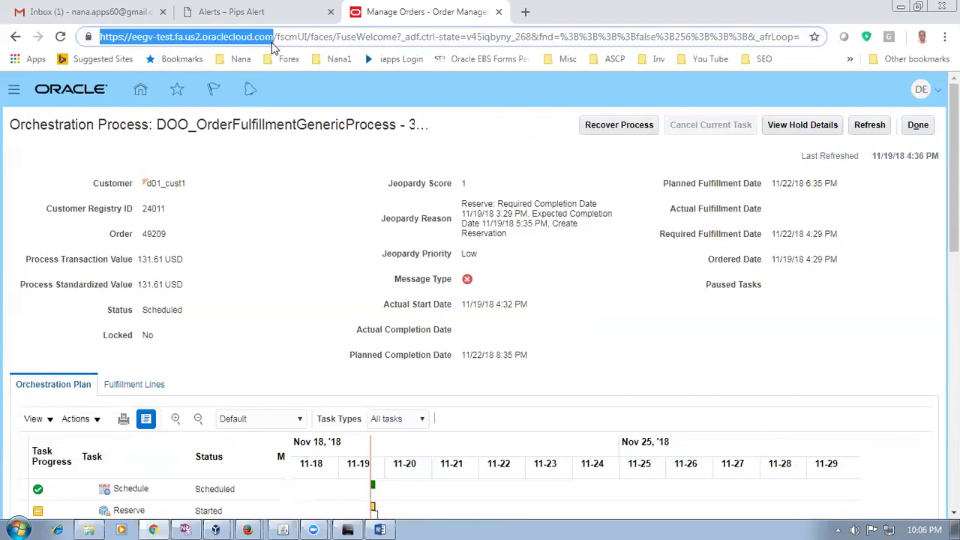
click(525, 11)
key(ctrl+v)
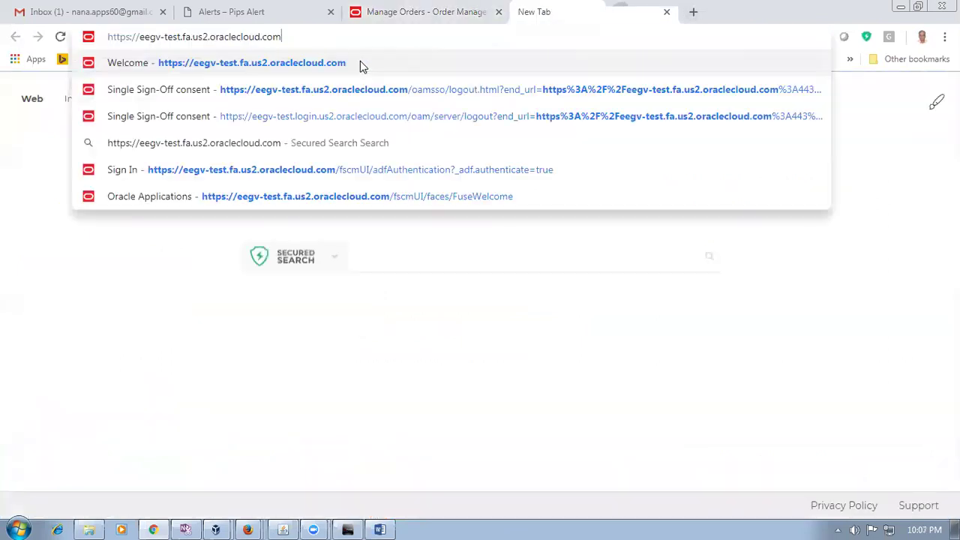
key(Return)
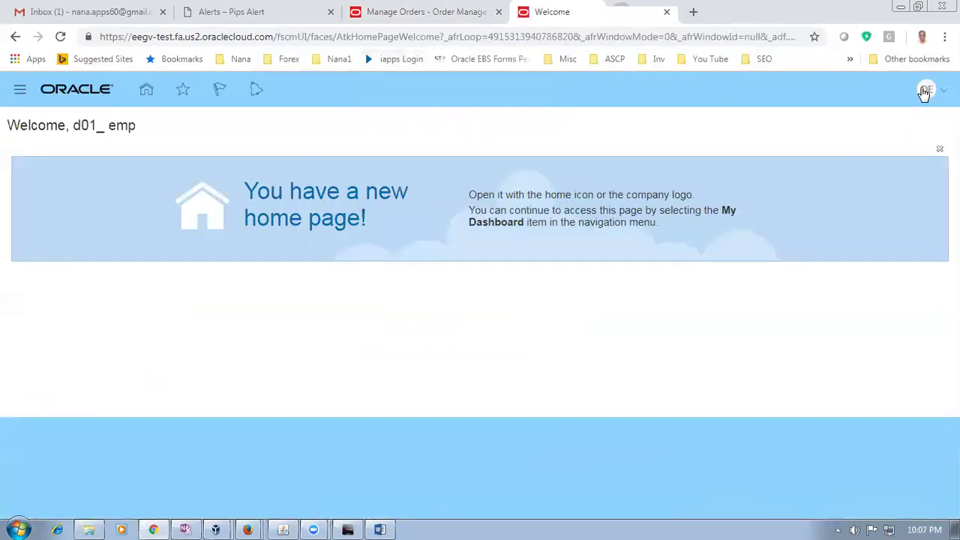
Go to Setup and Maintenance in the new session and show its list of additional tasks
click(926, 90)
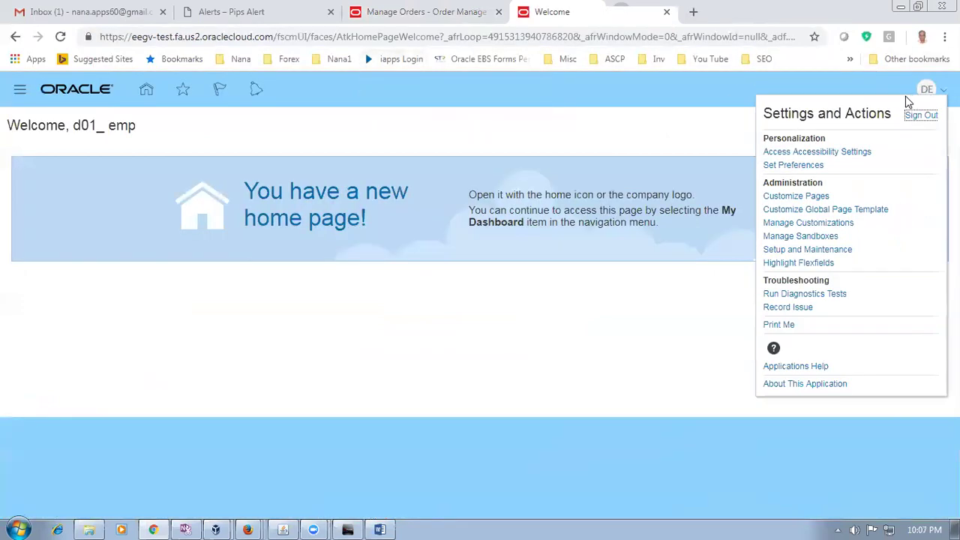
click(811, 250)
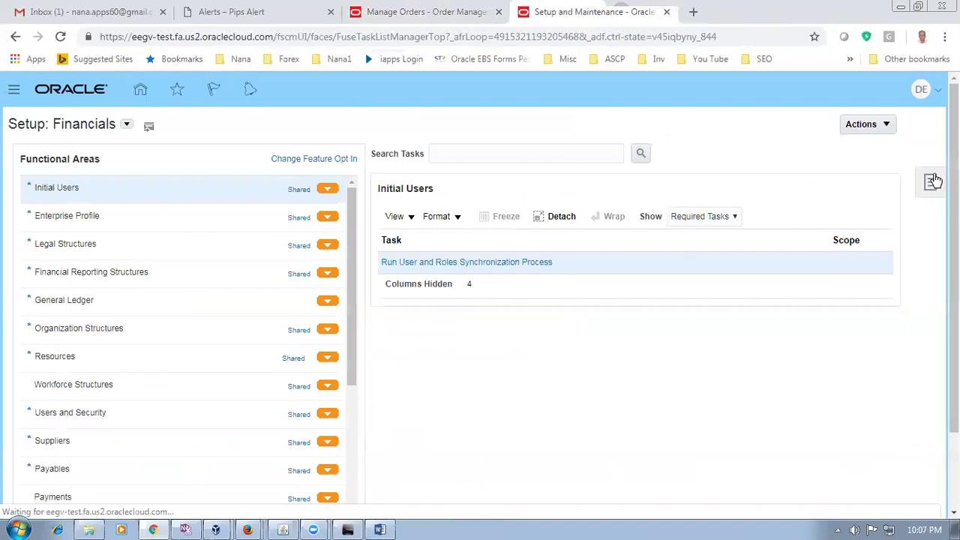
click(930, 183)
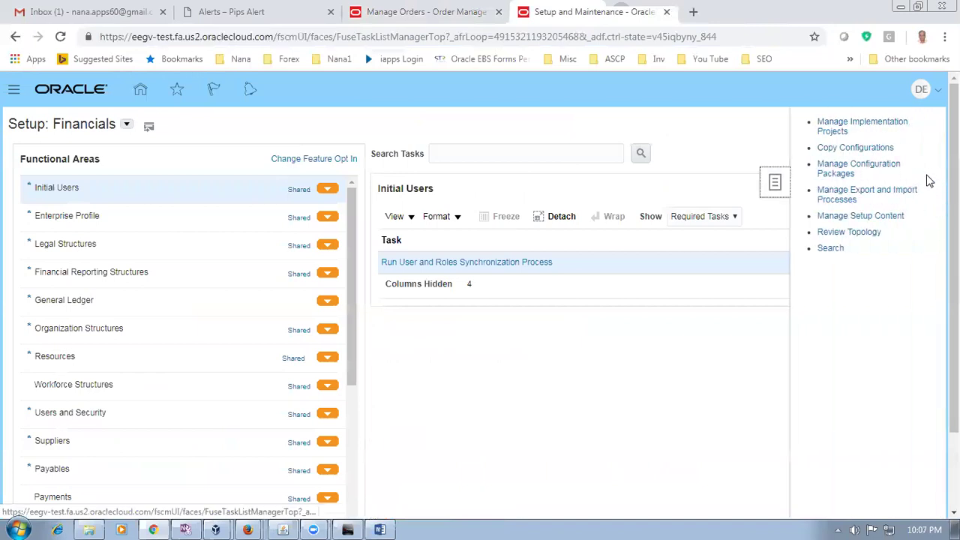
Return to the orchestration process, refresh it, and read the error messages reported for the Reserve task
click(420, 12)
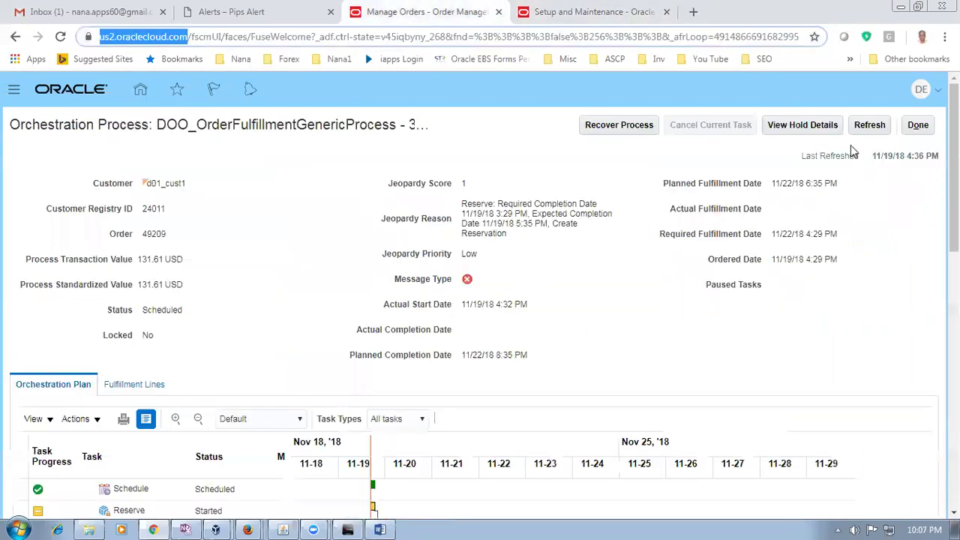
click(868, 127)
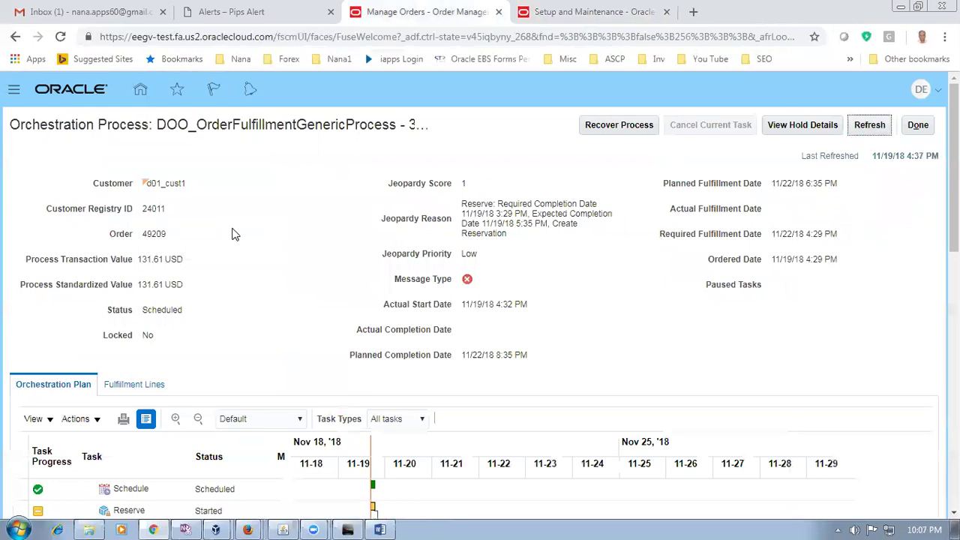
scroll(235, 236, down, 2)
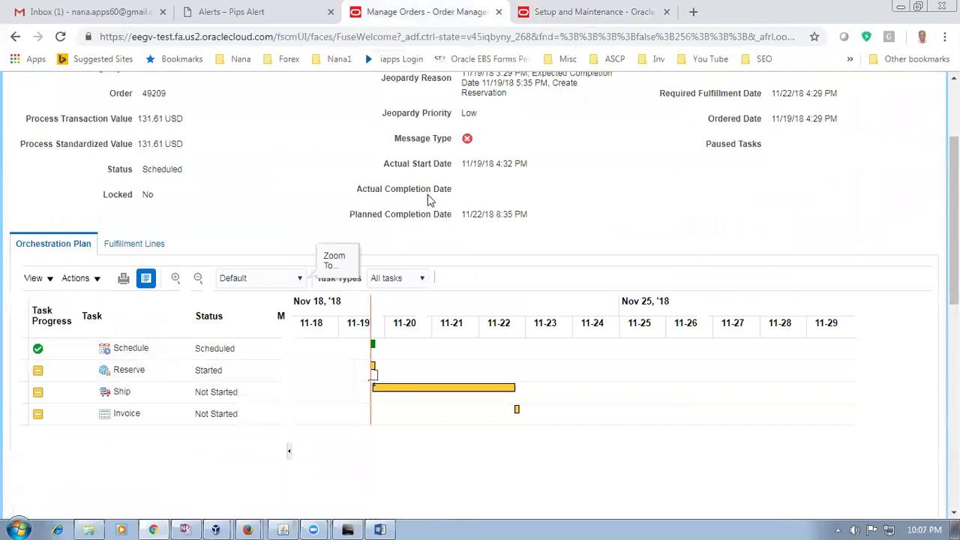
click(467, 138)
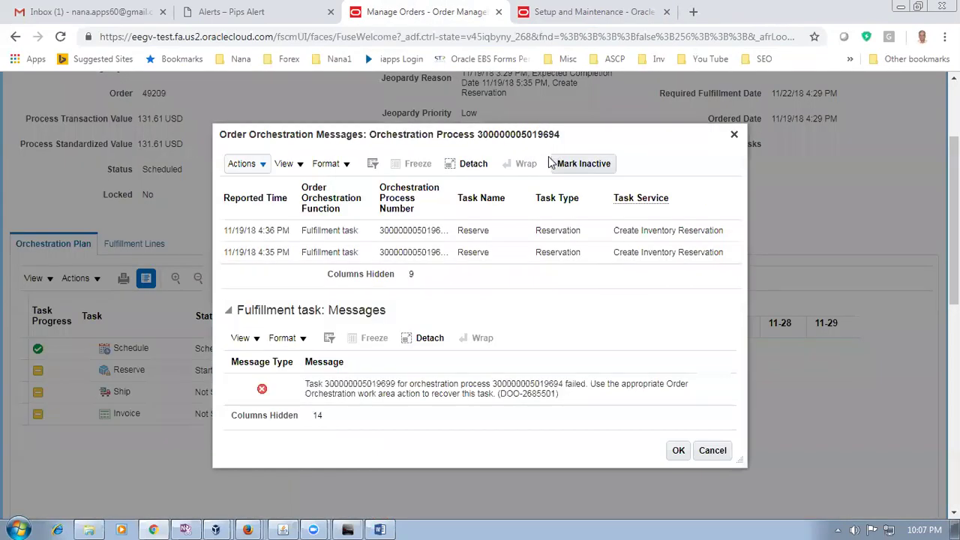
click(499, 252)
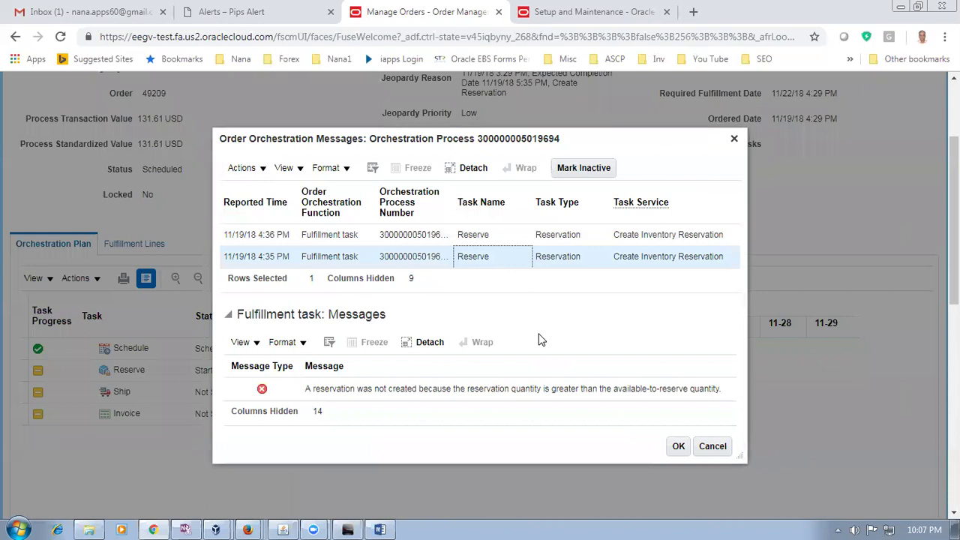
drag(488, 388, 686, 402)
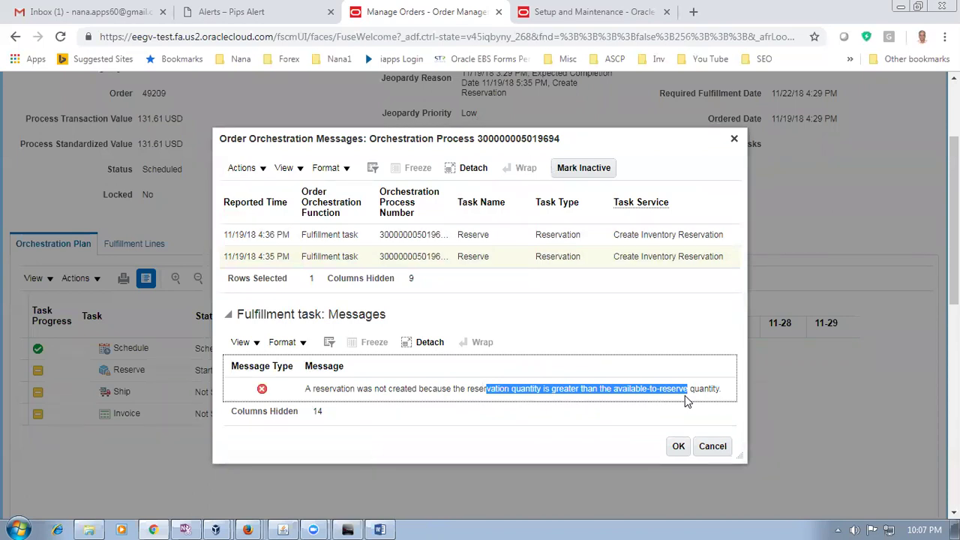
click(678, 446)
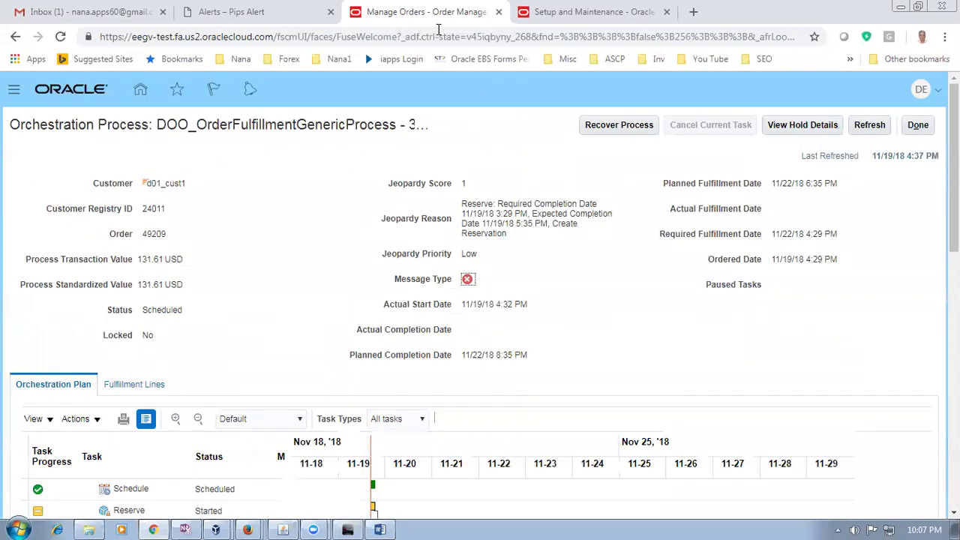
Search the setup tasks for "man%order%para%" in Setup and Maintenance and open Manage Order Management Parameters
click(551, 12)
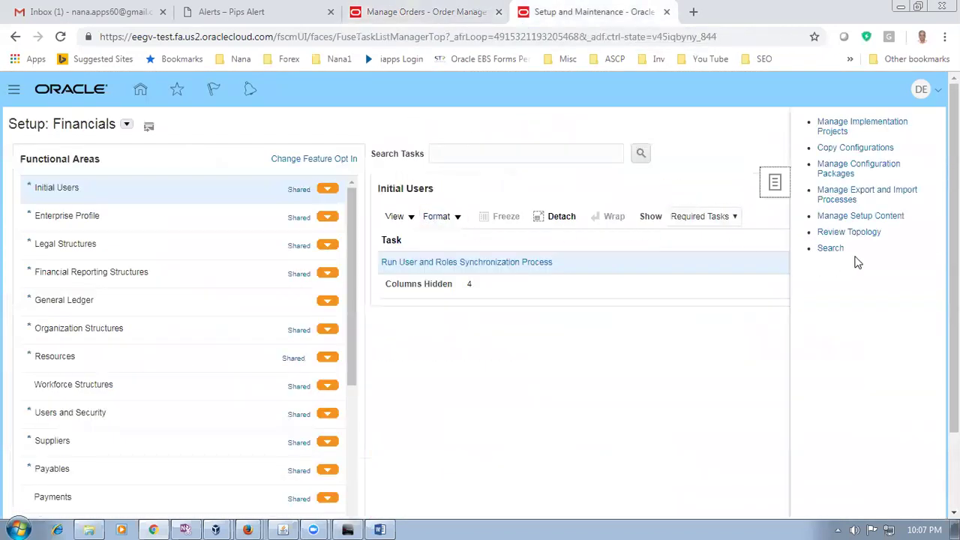
click(834, 249)
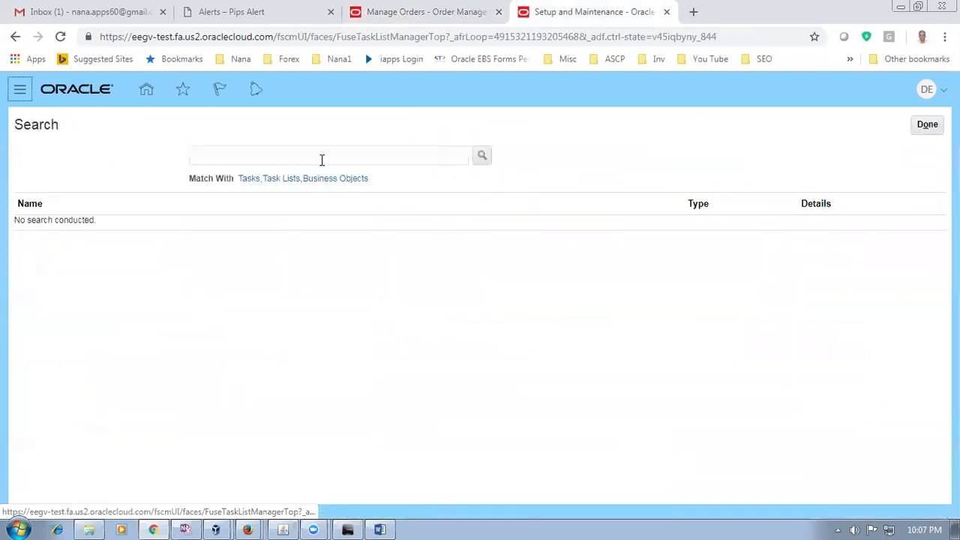
click(314, 156)
text(man%)
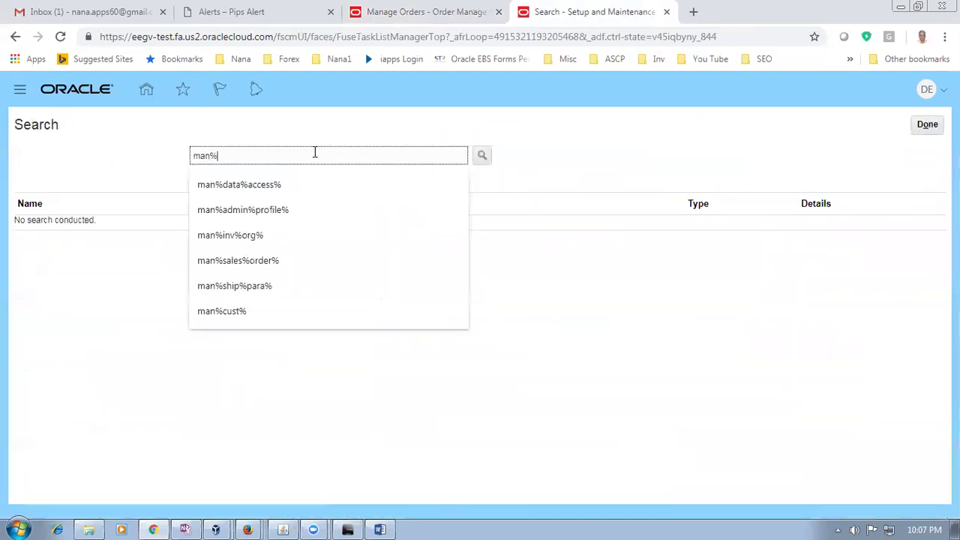
text(order%)
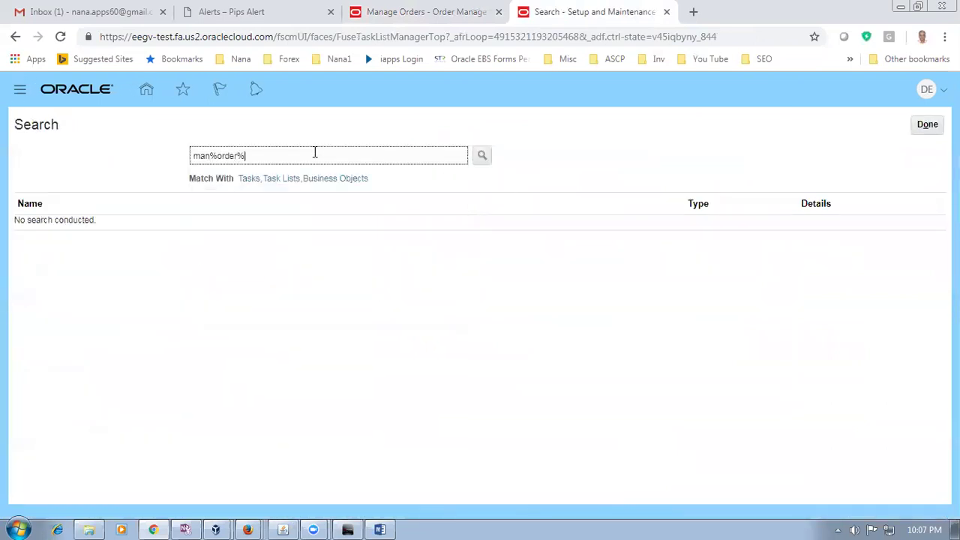
text(para%)
key(Return)
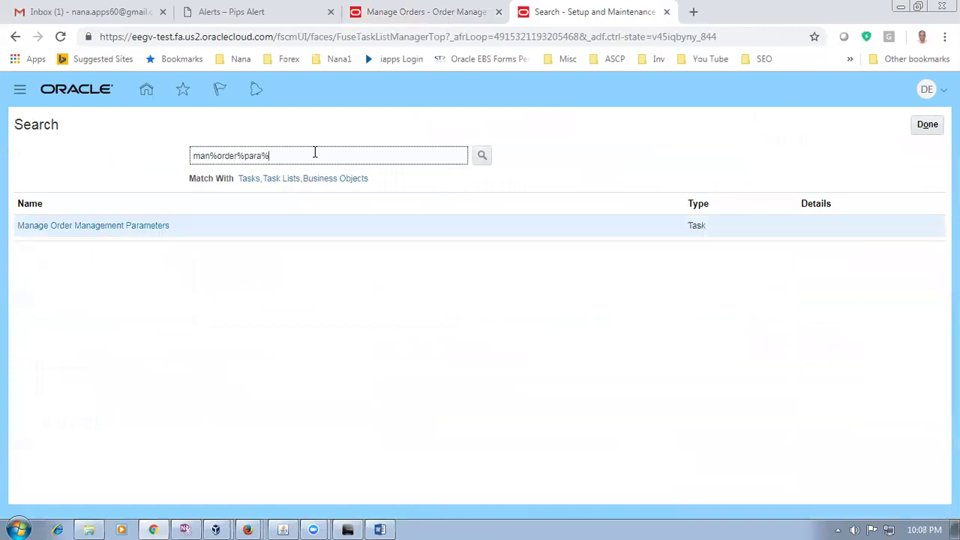
click(79, 226)
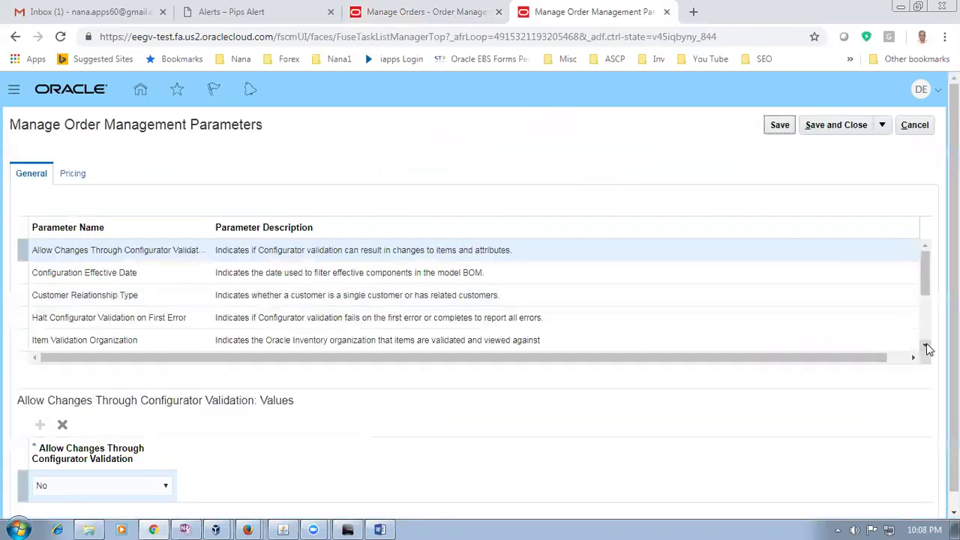
Set the Activate Credit Check on Order Submit parameter to No for d01_business_unit
click(927, 349)
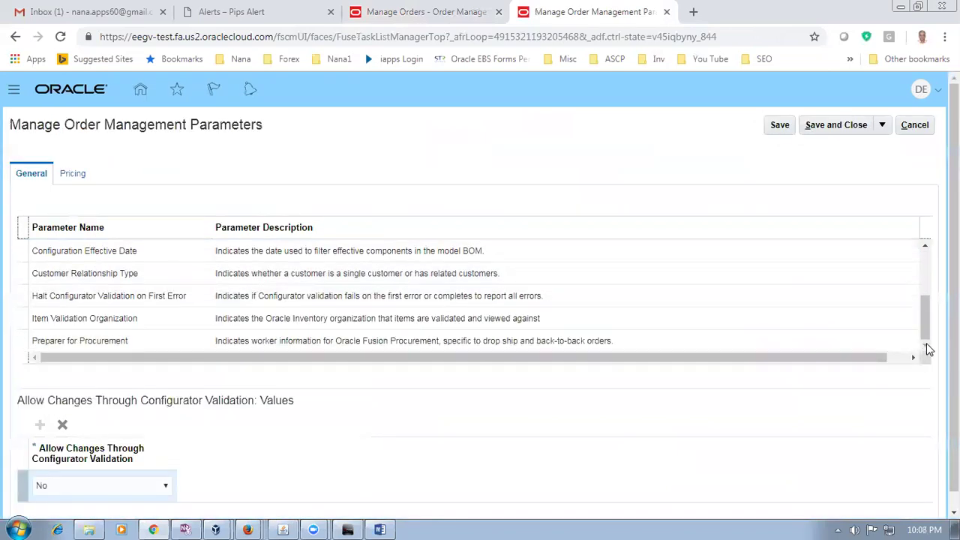
click(928, 349)
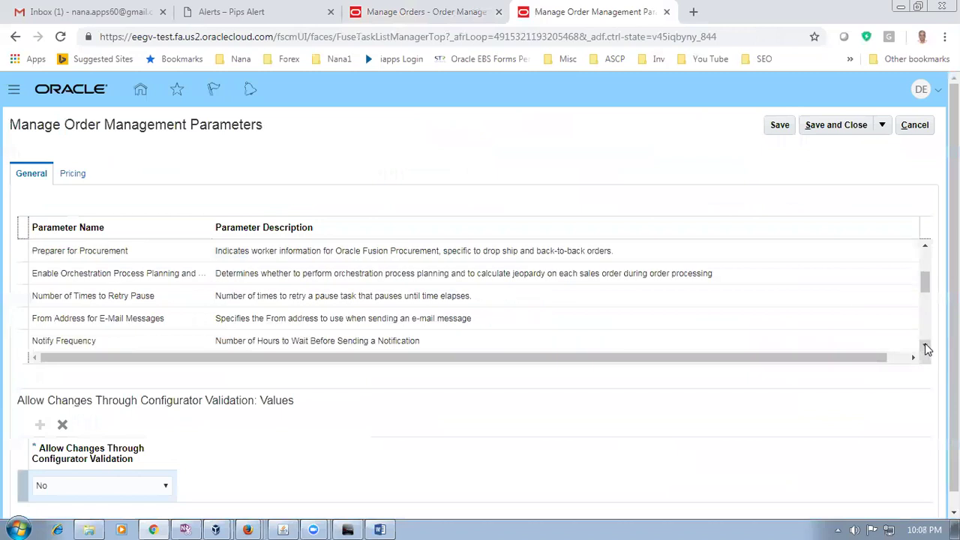
click(928, 349)
click(927, 349)
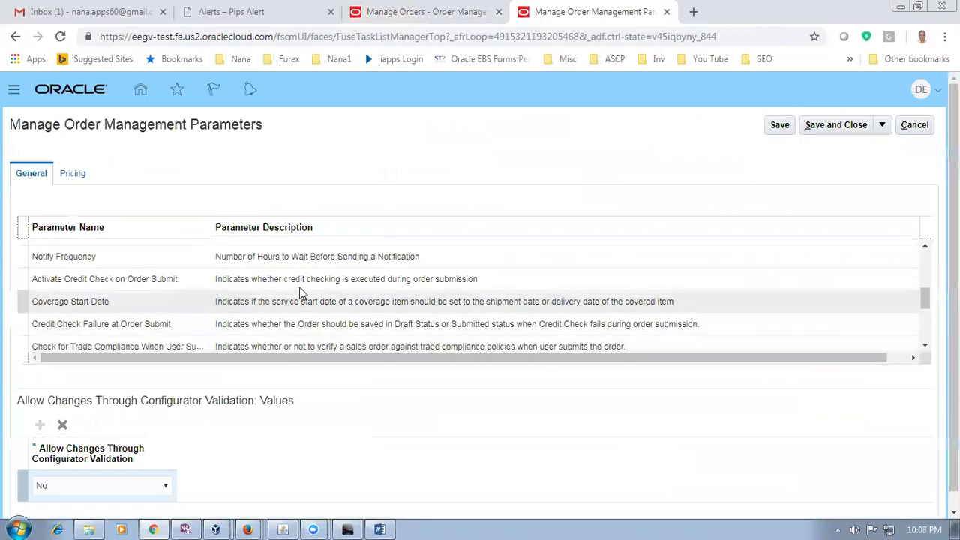
click(153, 279)
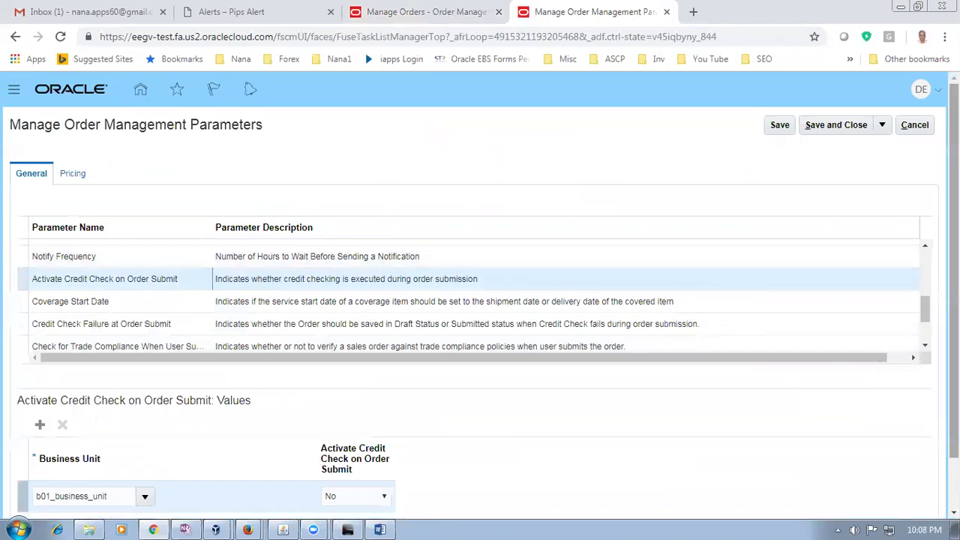
scroll(954, 270, down, 2)
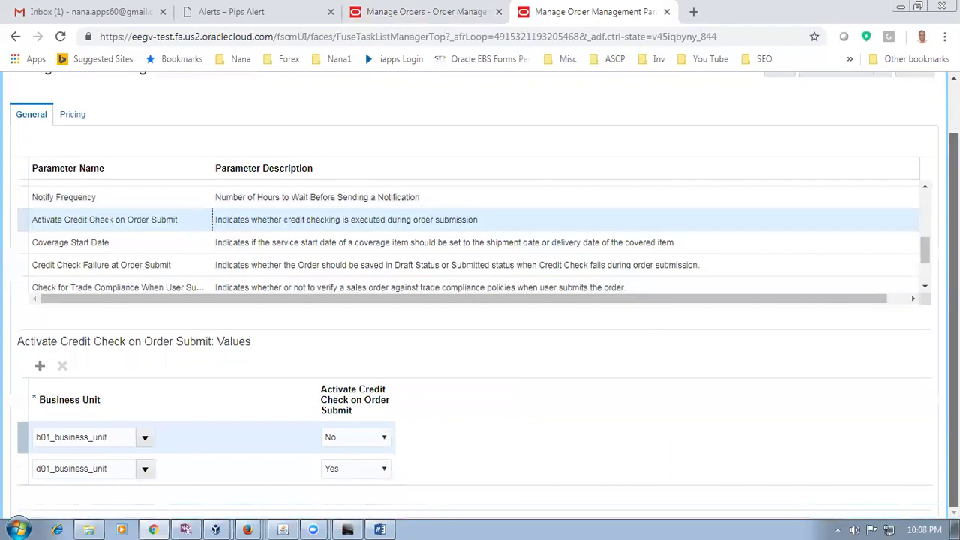
click(387, 471)
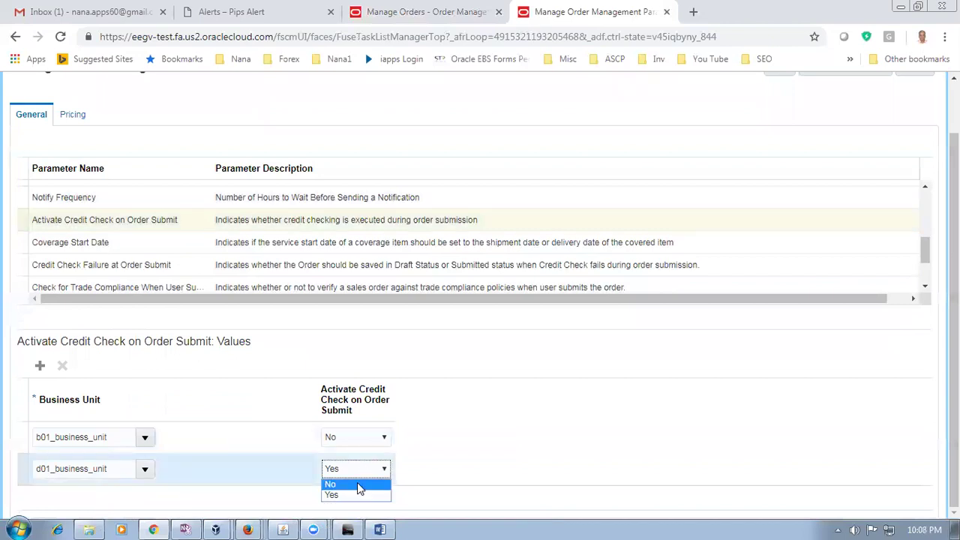
click(360, 486)
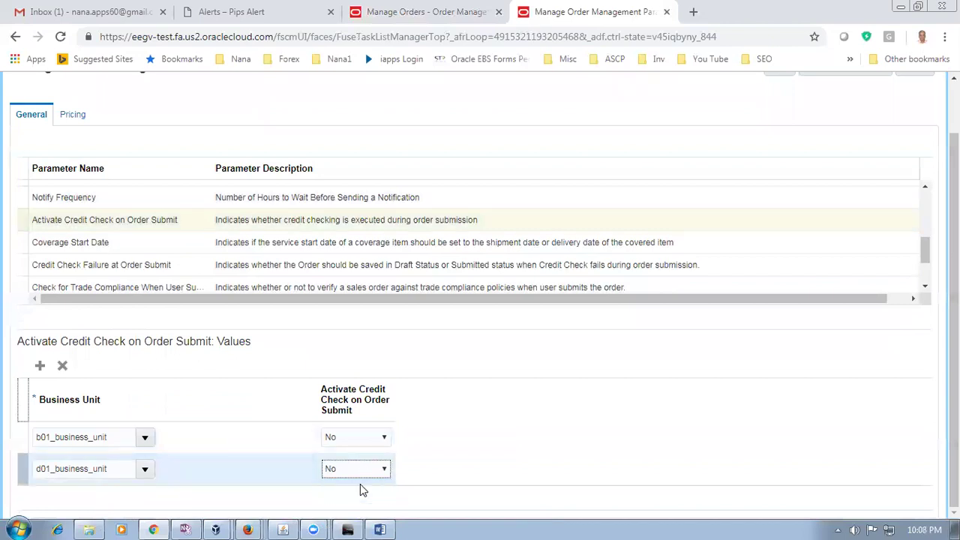
Save the activation change and delete the d01_business_unit value from Credit Check Failure at Order Submit, saving and closing the parameters
scroll(661, 102, up, 2)
click(780, 125)
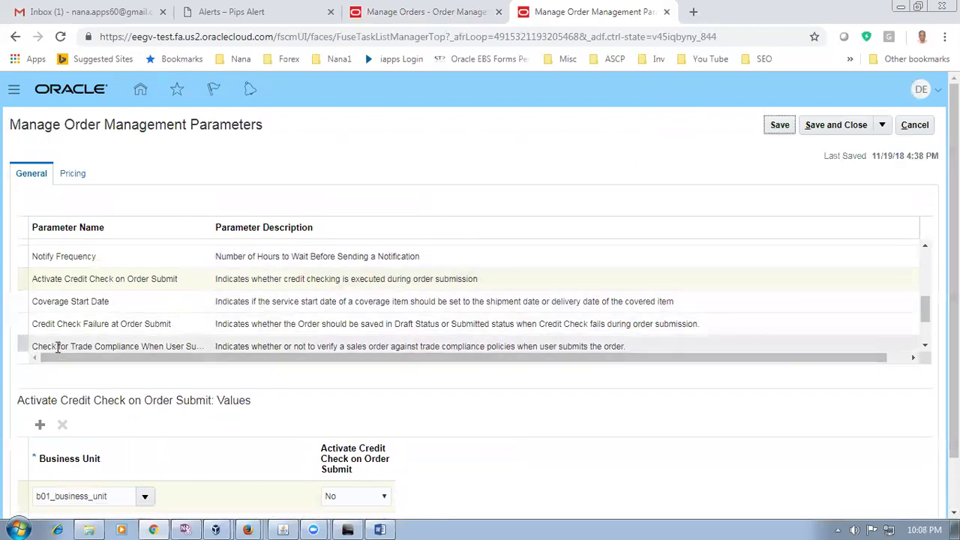
click(75, 330)
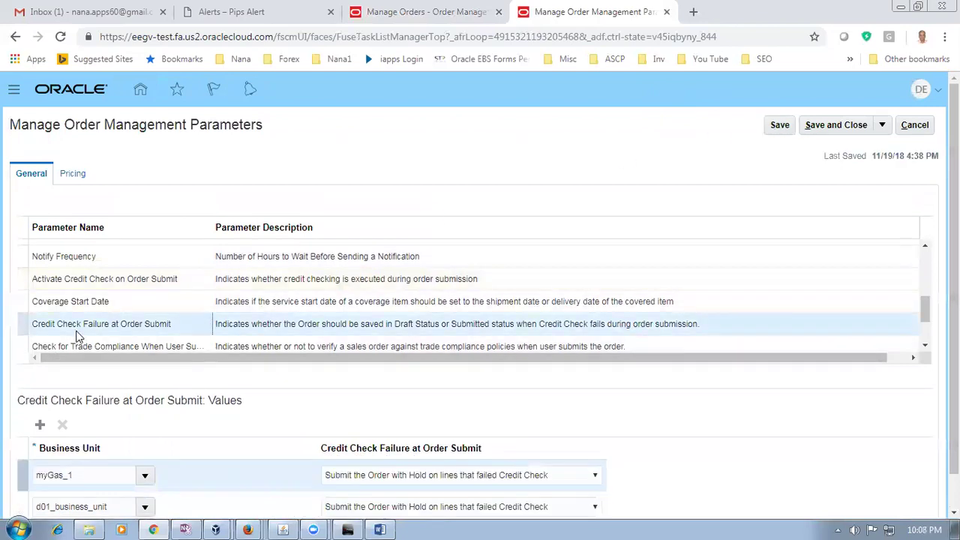
scroll(481, 293, down, 1)
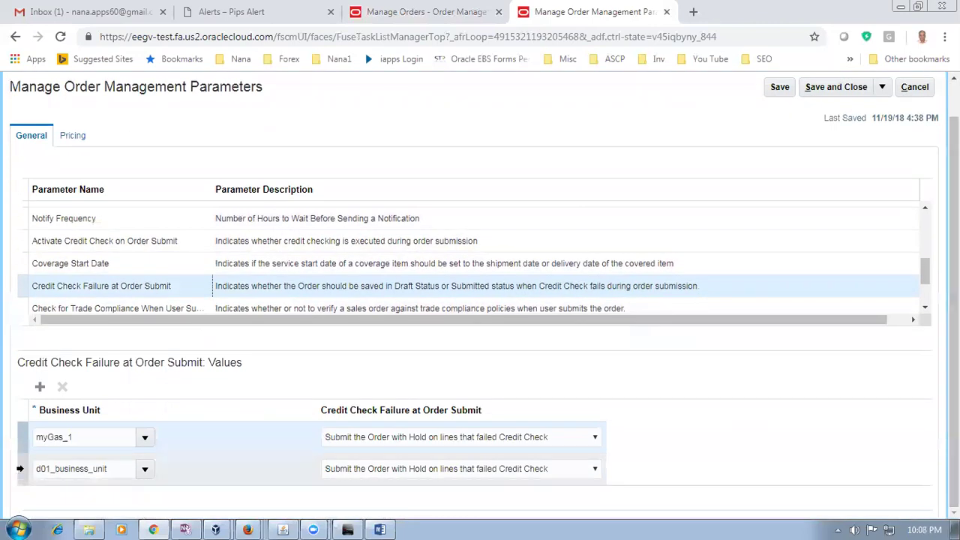
click(225, 469)
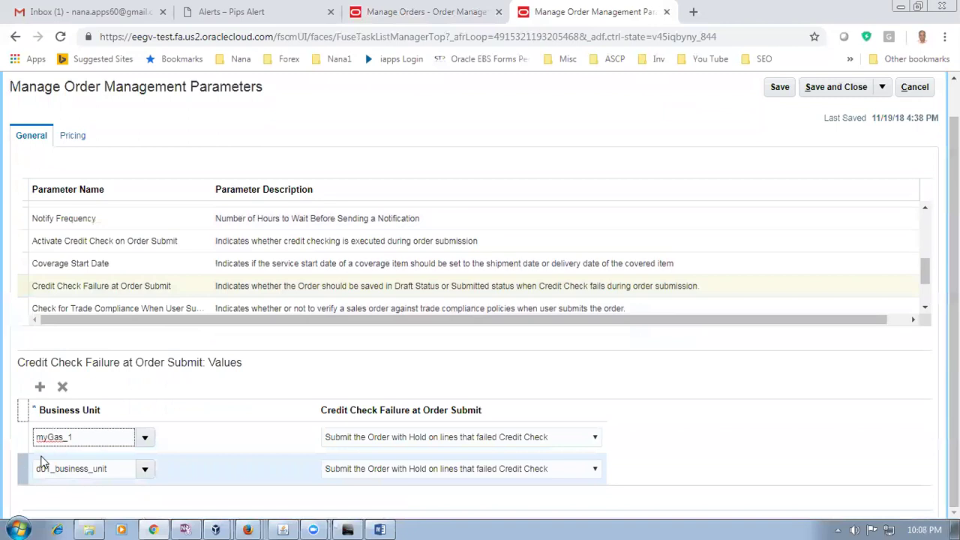
click(63, 387)
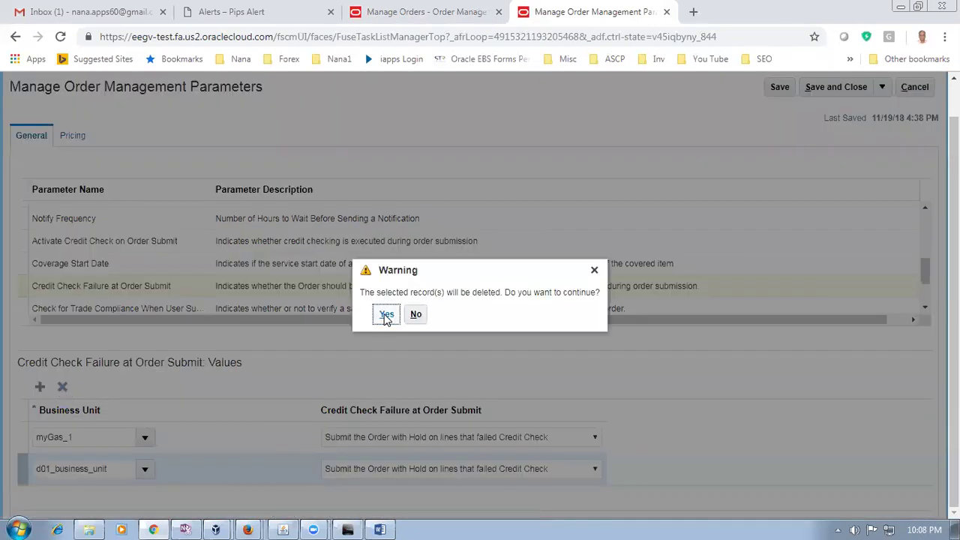
click(387, 315)
click(779, 124)
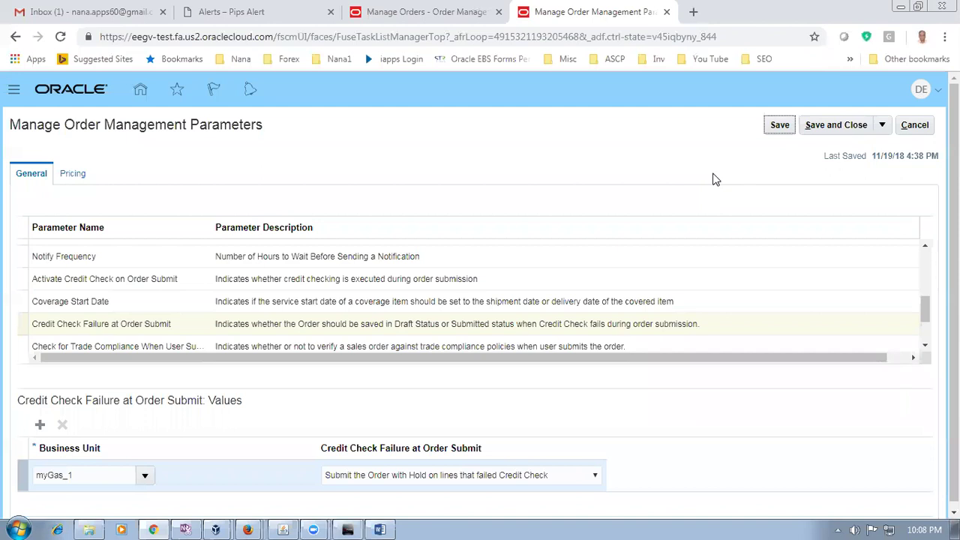
click(844, 125)
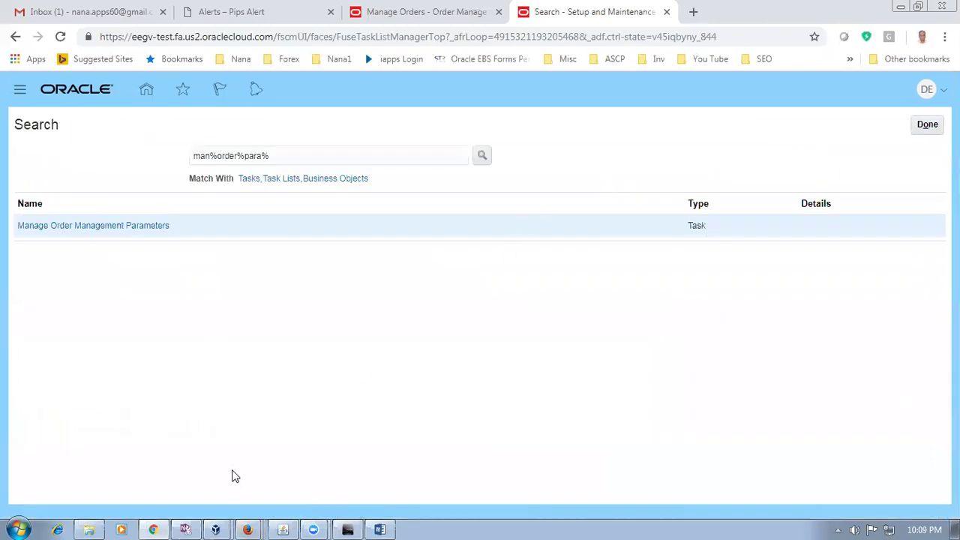
Switch to the Word worksheet and copy the task name Manage Hold Codes from the Holds and Releases row
click(380, 530)
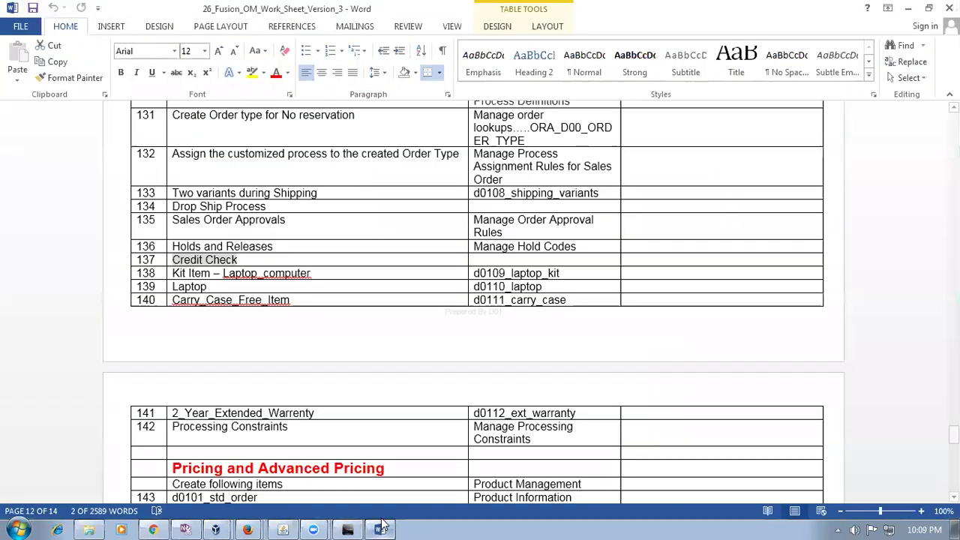
click(274, 302)
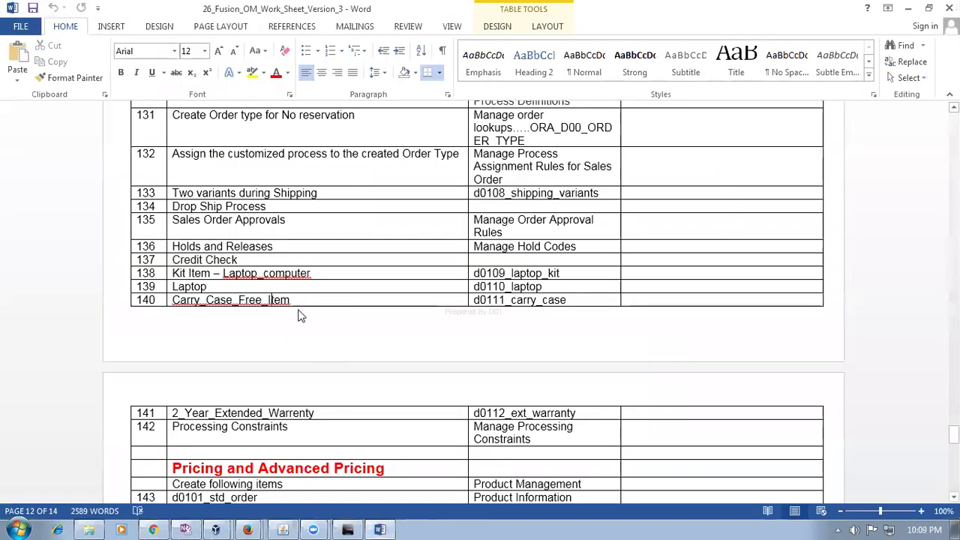
double_click(213, 246)
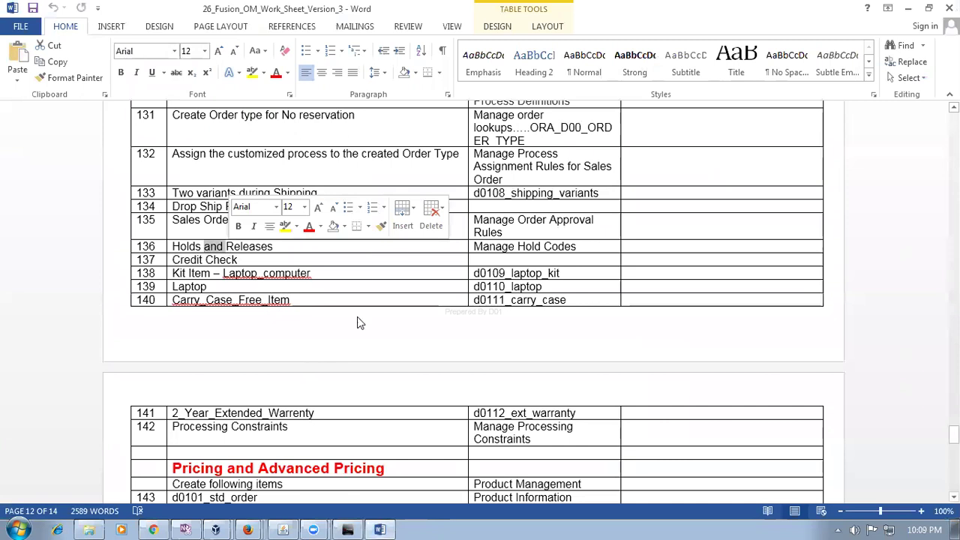
key(Tab)
key(ctrl+c)
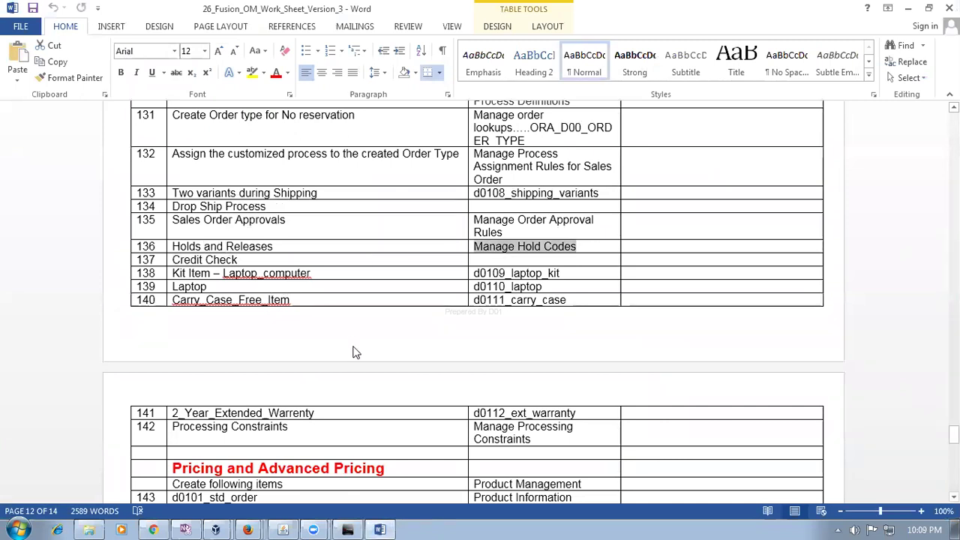
Return to Setup and Maintenance in Chrome, search the setup tasks for "Manage Hold Codes" and open that task
key(alt+Tab)
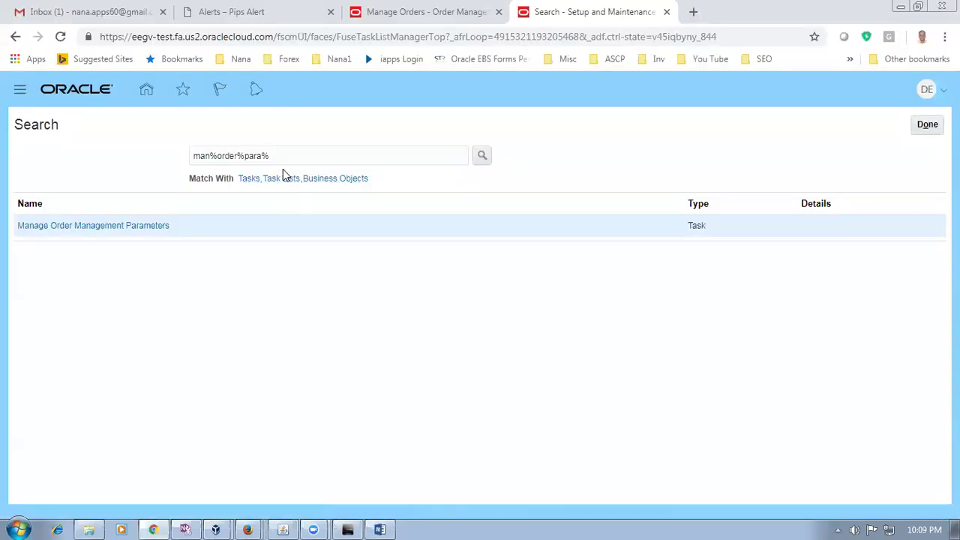
drag(276, 156, 128, 158)
key(ctrl+v)
key(Return)
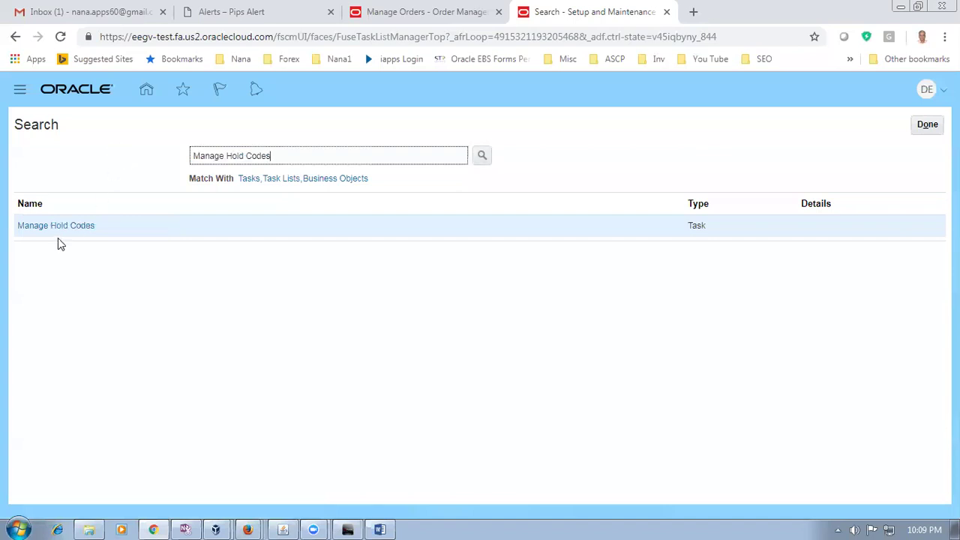
click(61, 227)
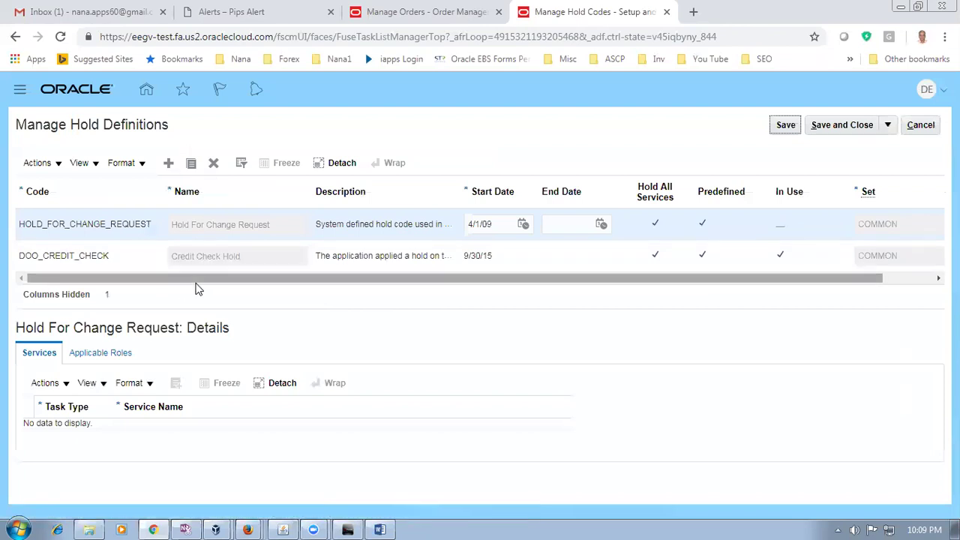
Add a hold definition with d01_adv_pay_hold as its code, name and description
click(122, 264)
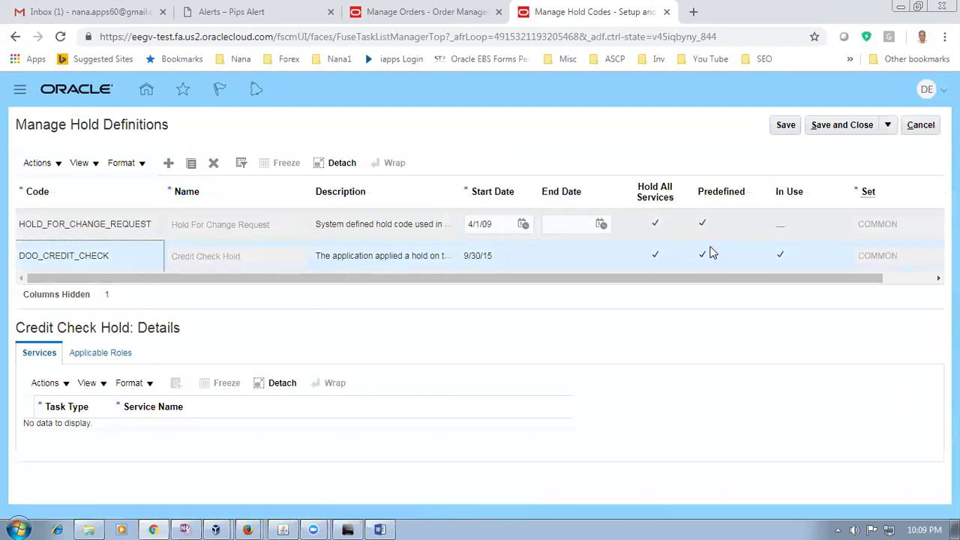
click(170, 163)
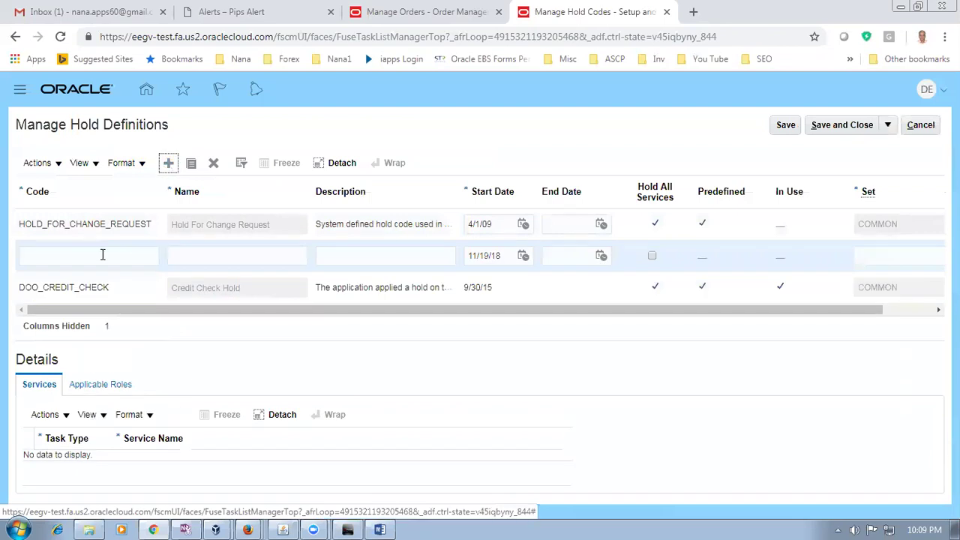
click(103, 256)
text(d01)
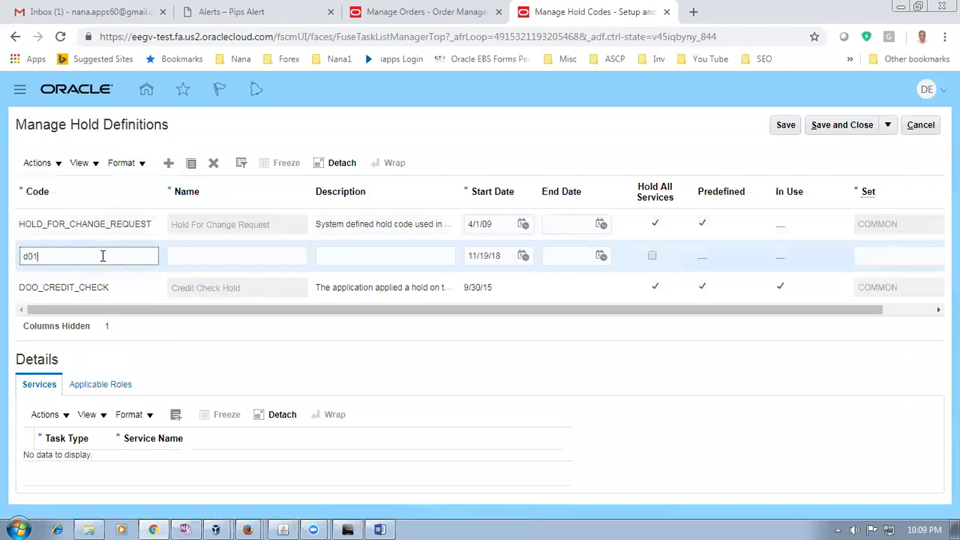
text(_pay_hold)
drag(111, 256, 2, 282)
key(ctrl+c)
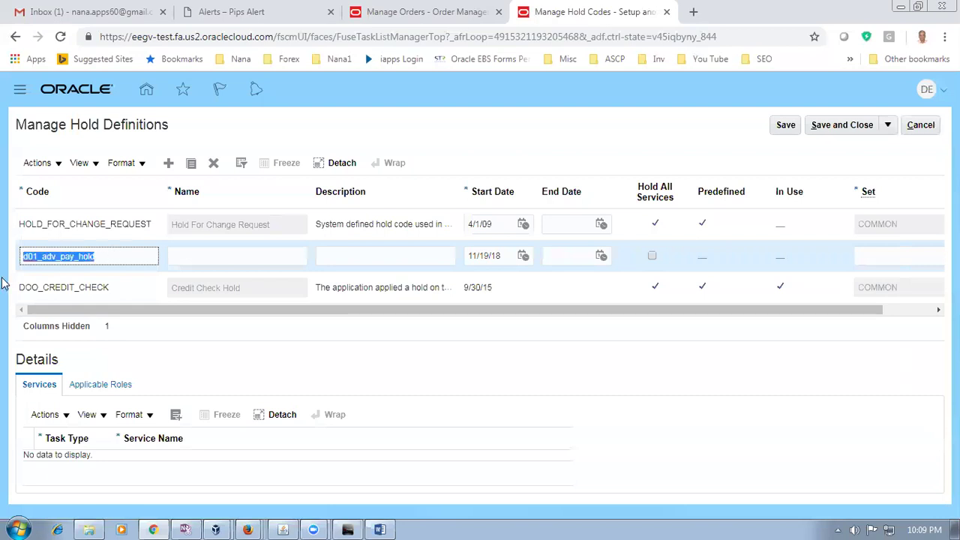
click(248, 254)
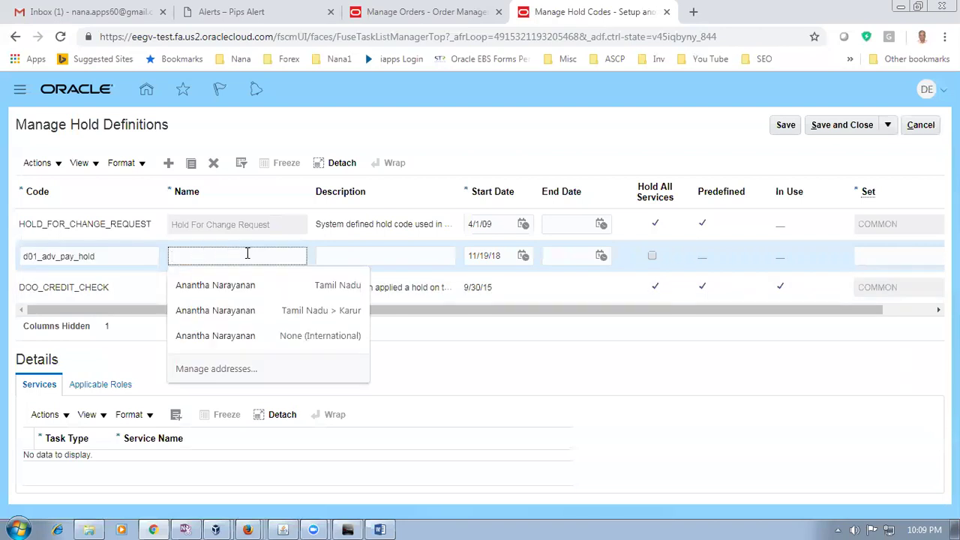
key(ctrl+v)
click(345, 261)
key(ctrl+v)
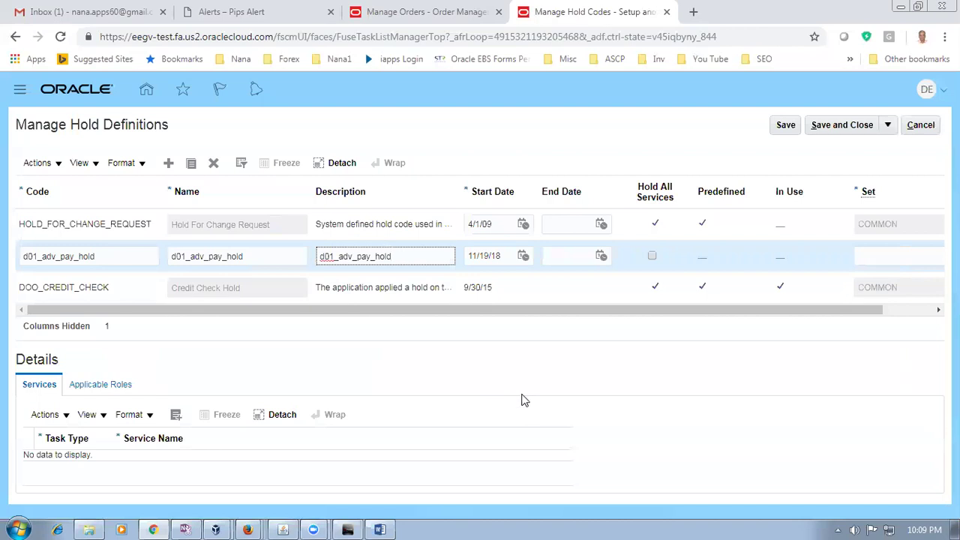
Assign the new hold definition to the COMMON set, and save and close the hold definitions
drag(795, 312, 890, 323)
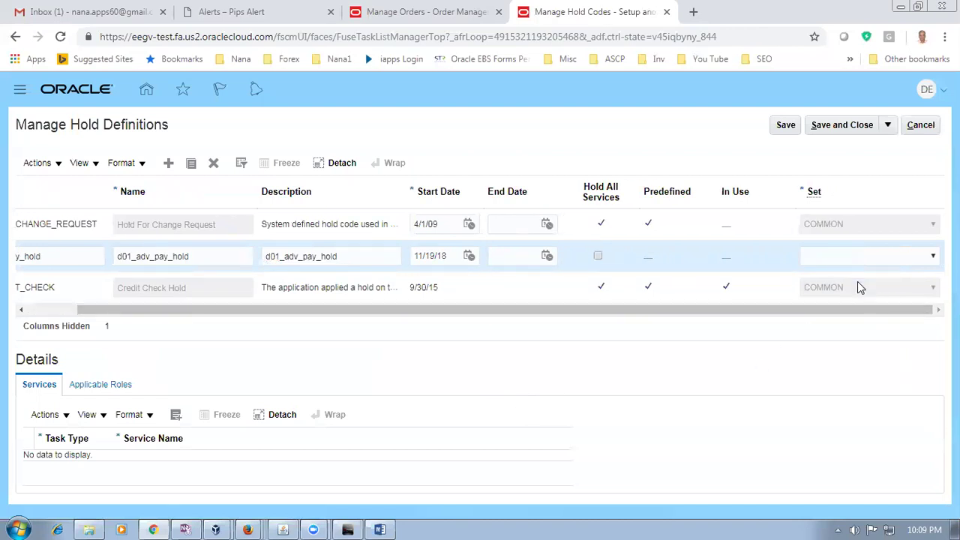
click(856, 258)
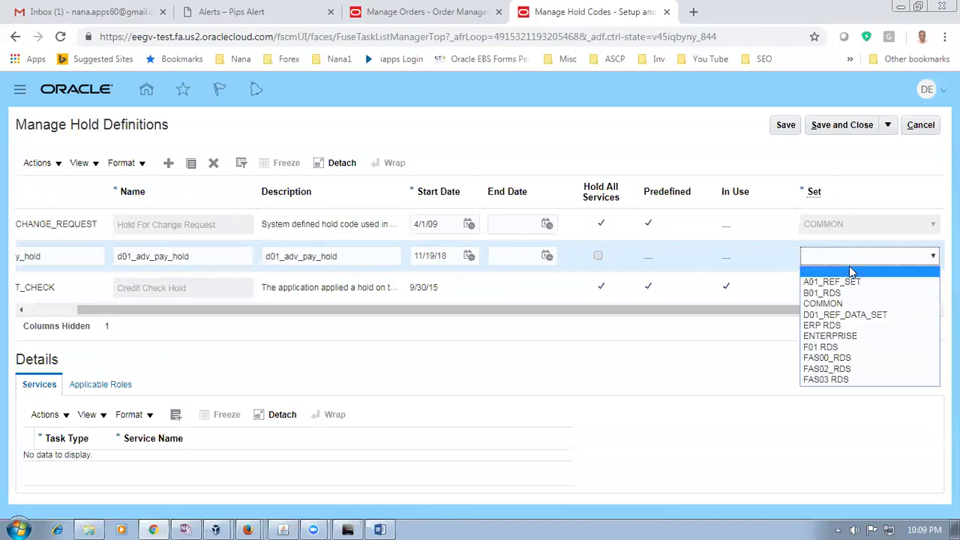
click(823, 304)
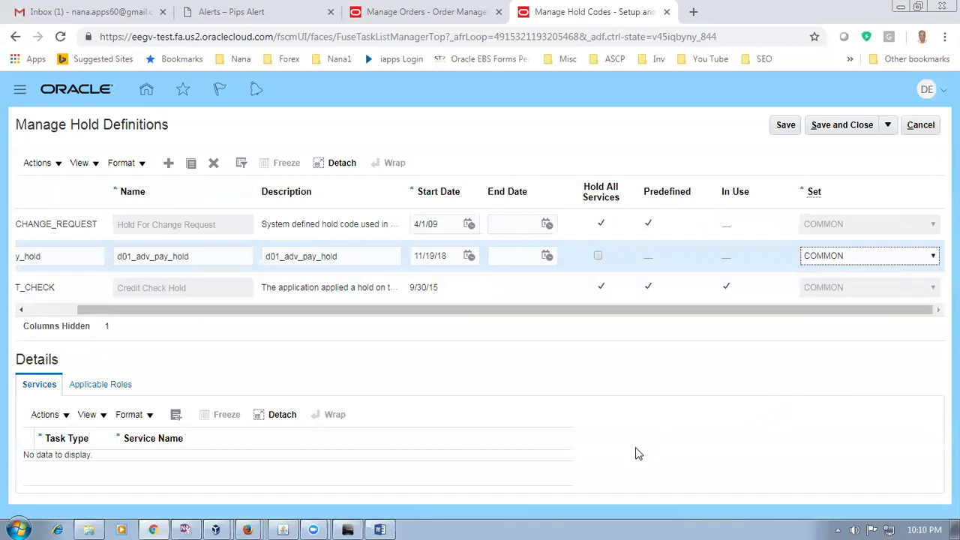
click(611, 381)
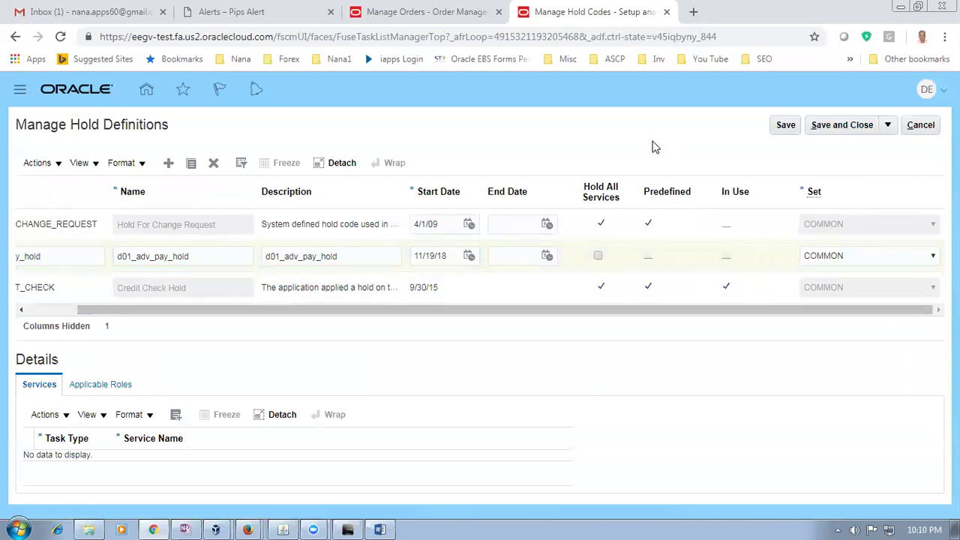
click(838, 127)
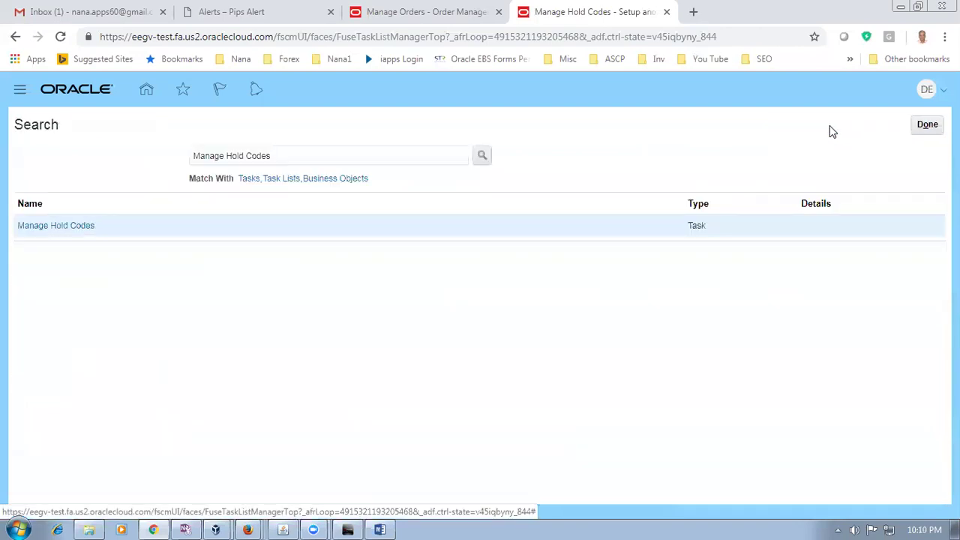
Leave the setup task search and start a new sales order in Order Management
click(927, 125)
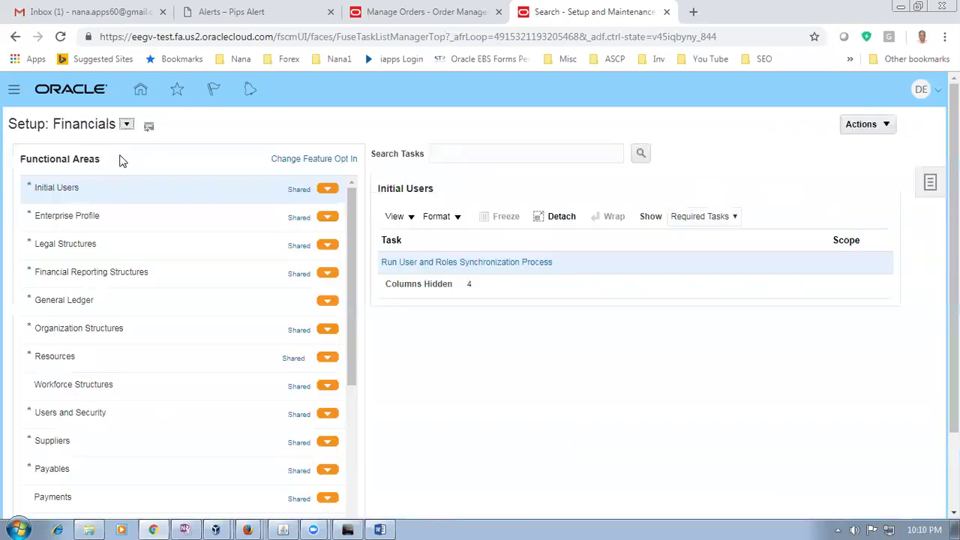
click(138, 93)
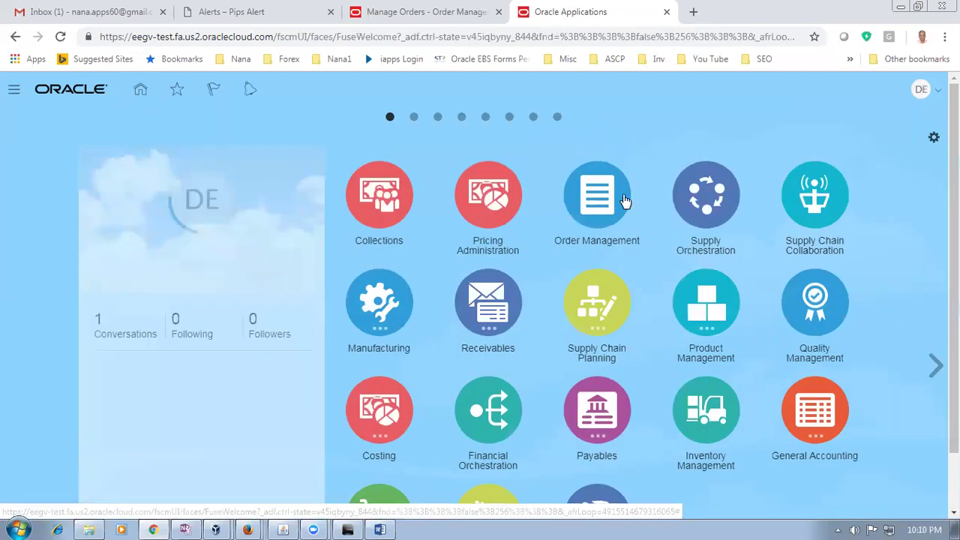
click(602, 196)
click(894, 132)
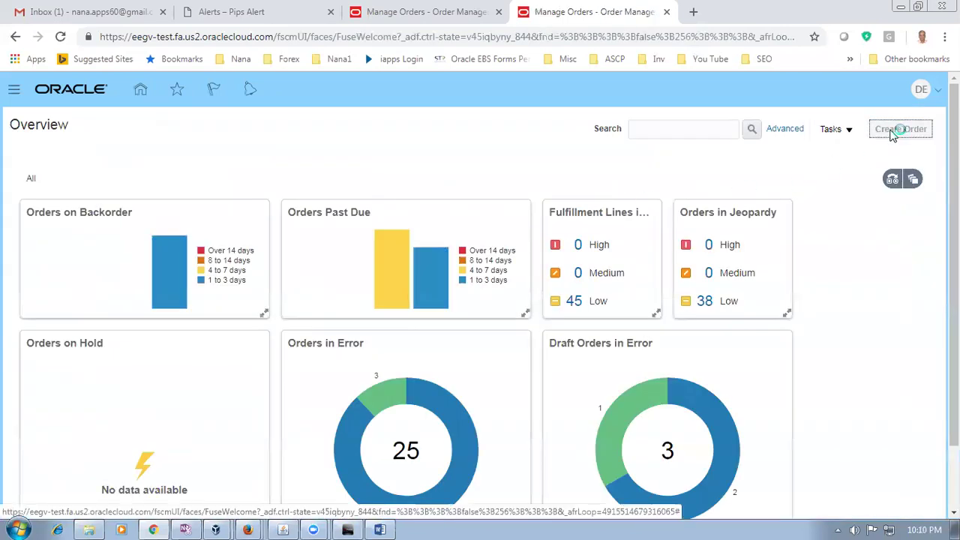
Set the order's customer to d01_cust1 and its order type to d01 Defaulting
click(274, 210)
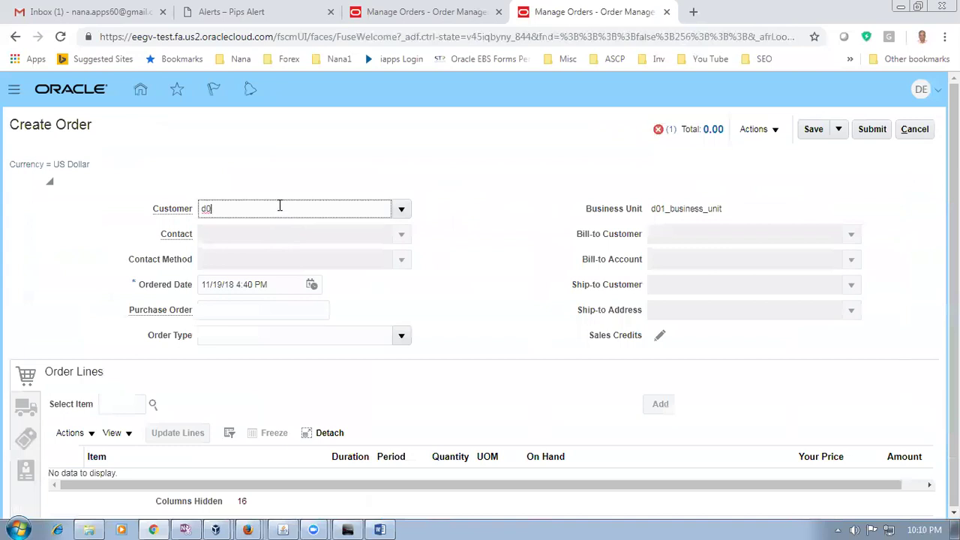
text(d01)
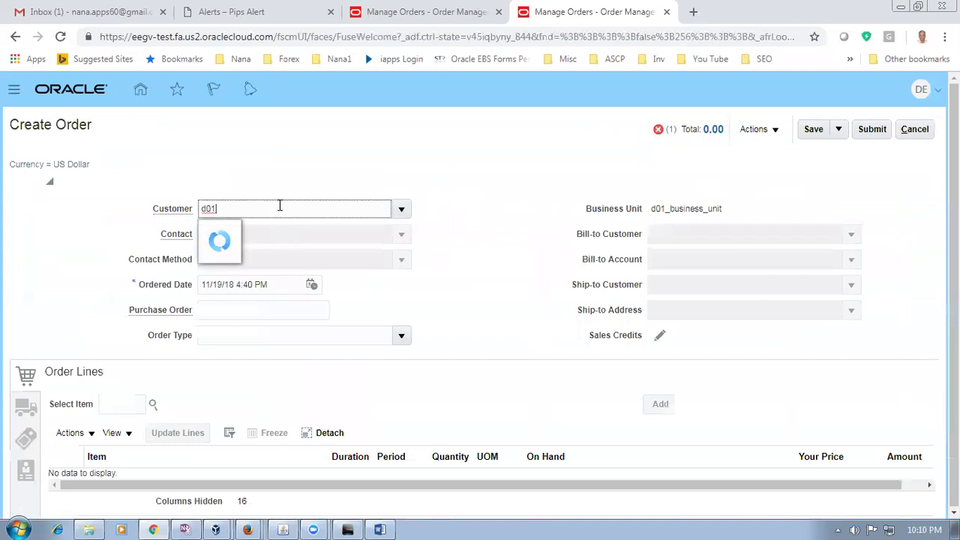
click(253, 242)
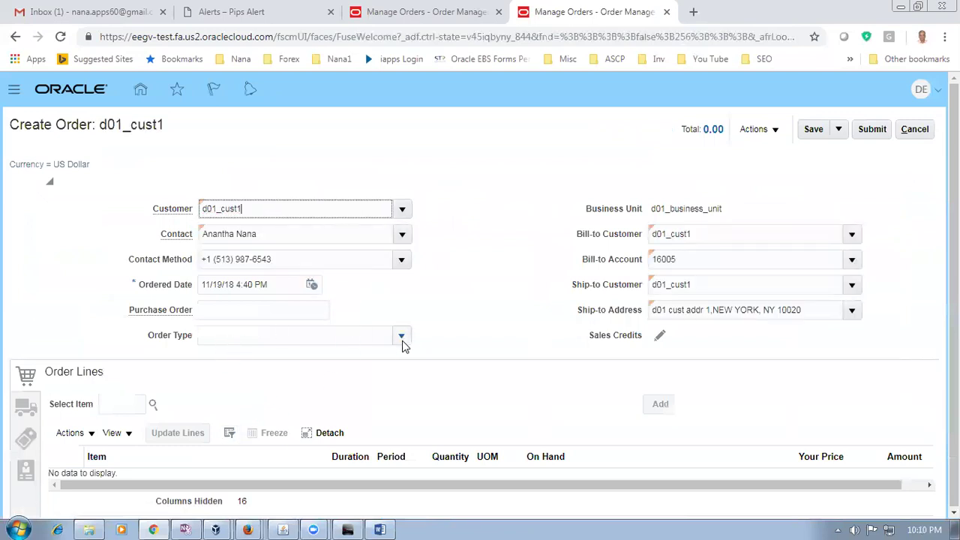
click(401, 342)
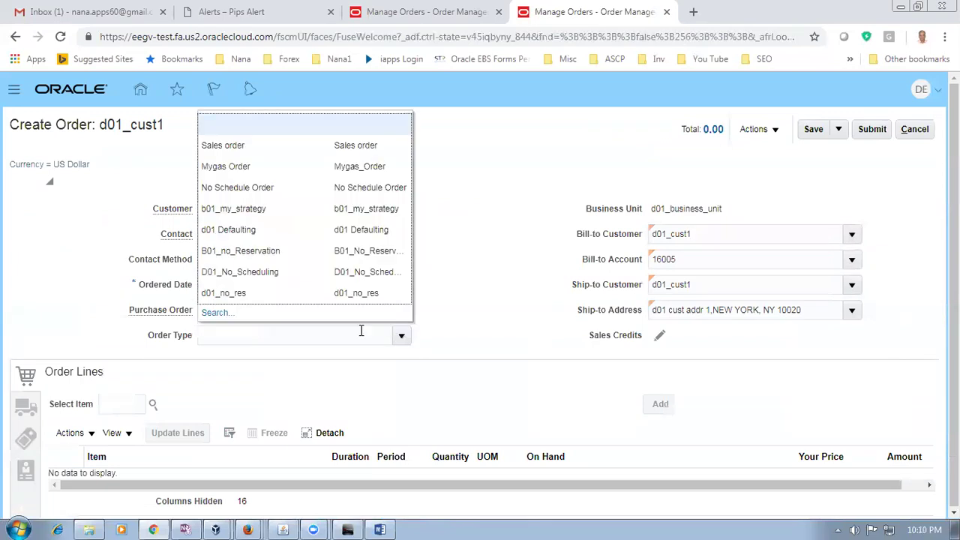
click(239, 230)
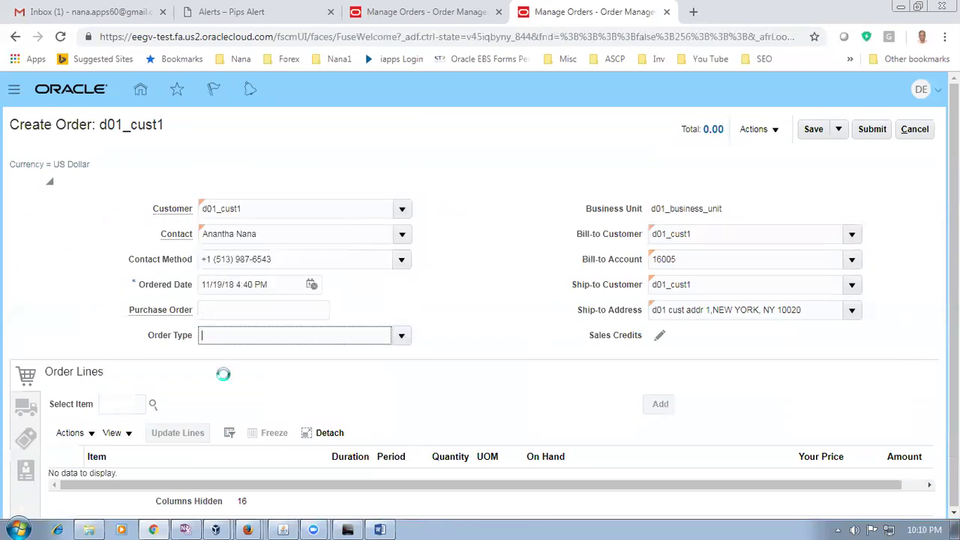
Find the item d0102_lot_control among items starting with d01 and add it to the order as a line
click(112, 409)
text(d01)
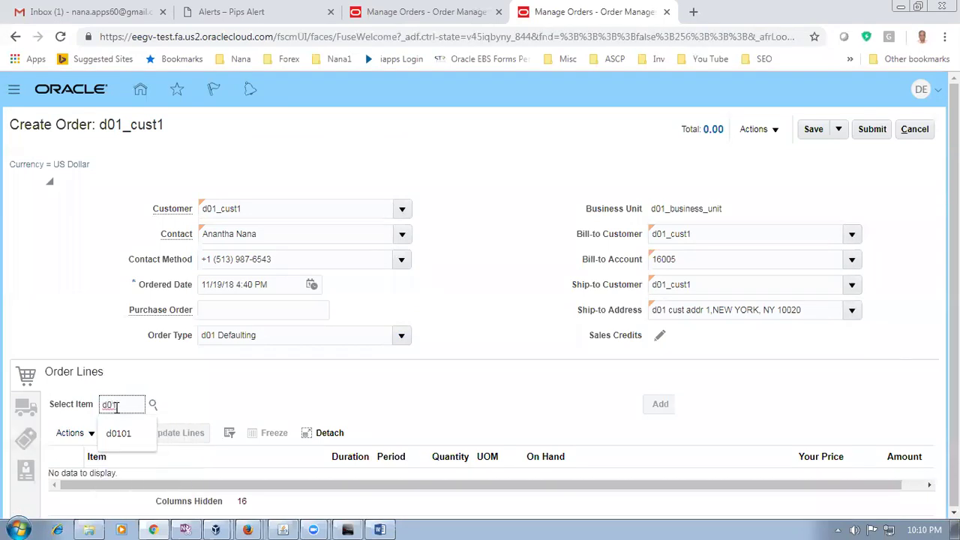
key(Tab)
key(Return)
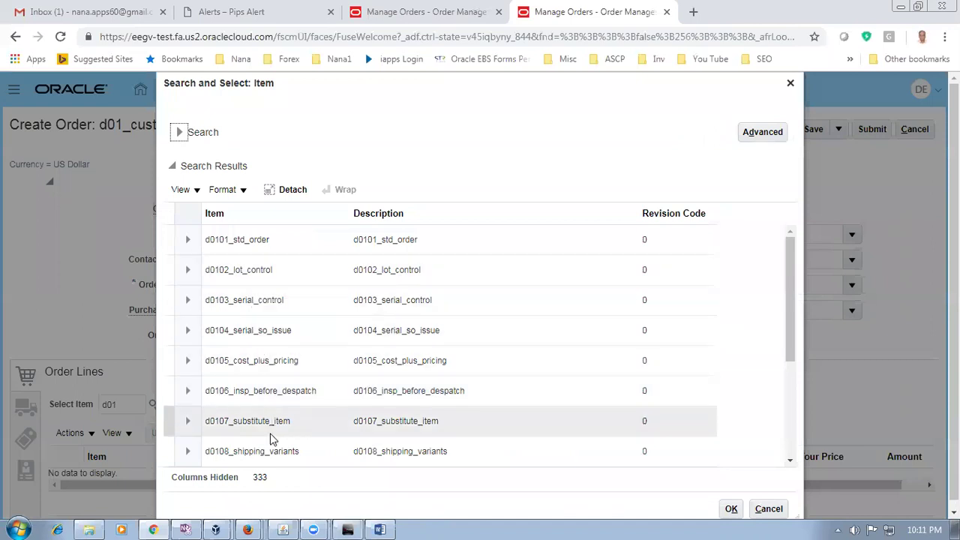
drag(791, 334, 788, 272)
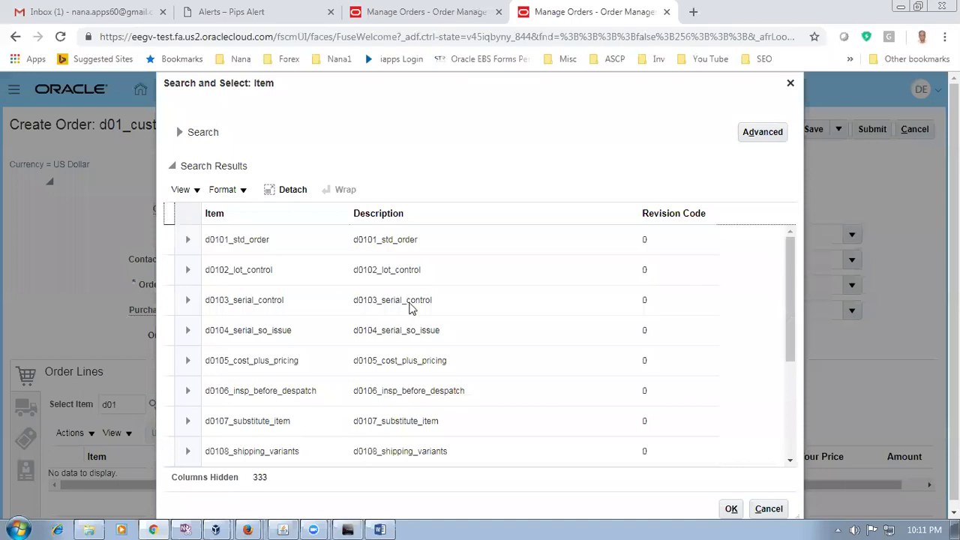
click(231, 269)
click(731, 510)
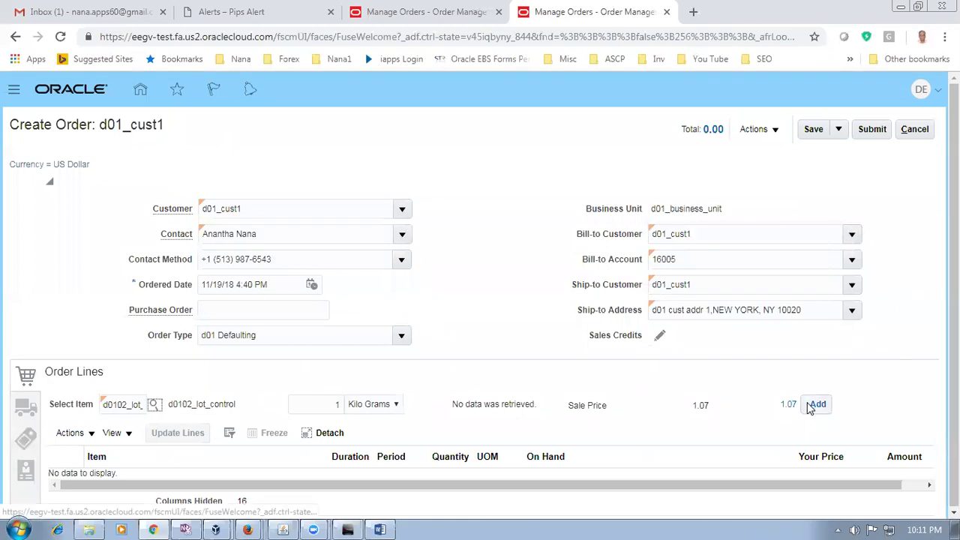
click(817, 405)
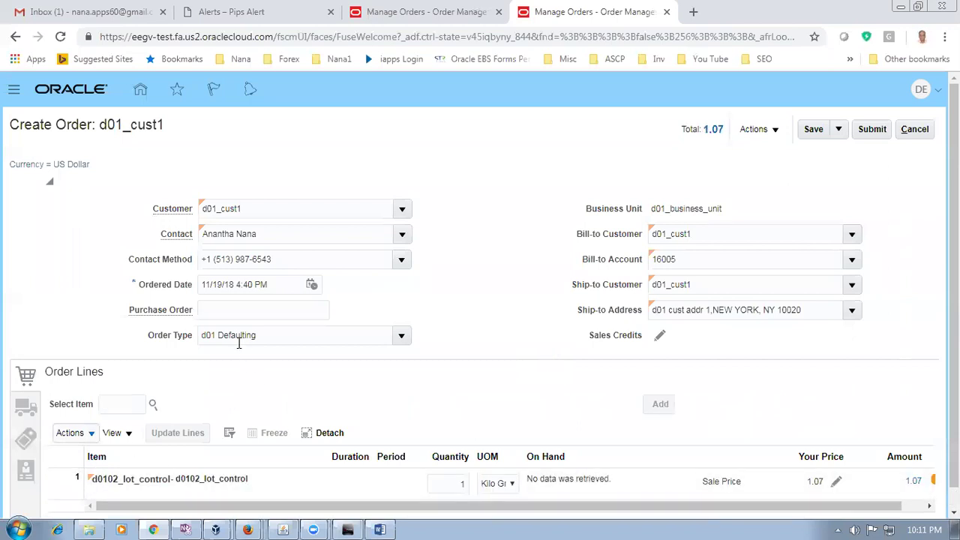
Check the order's general and supply shipment details, including the warehouse, and save the order
click(26, 406)
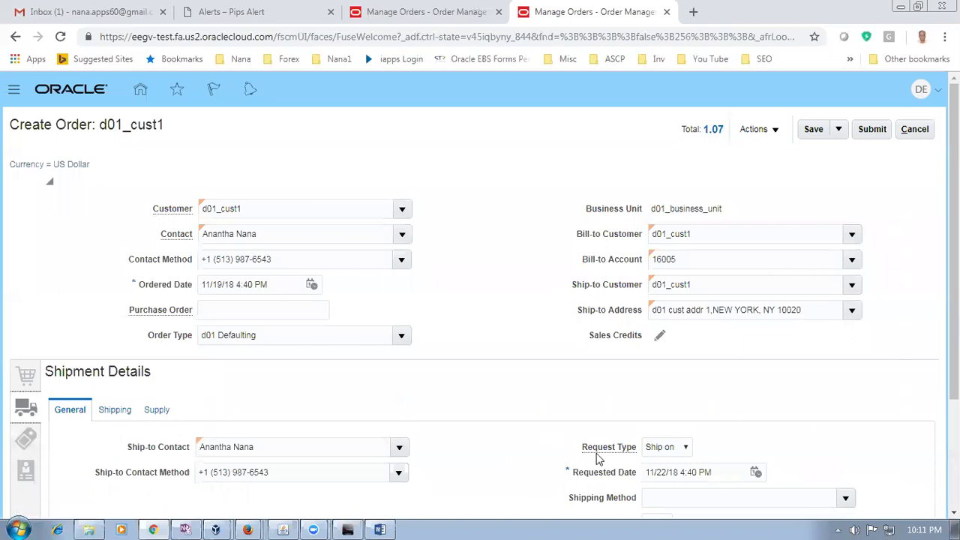
click(155, 411)
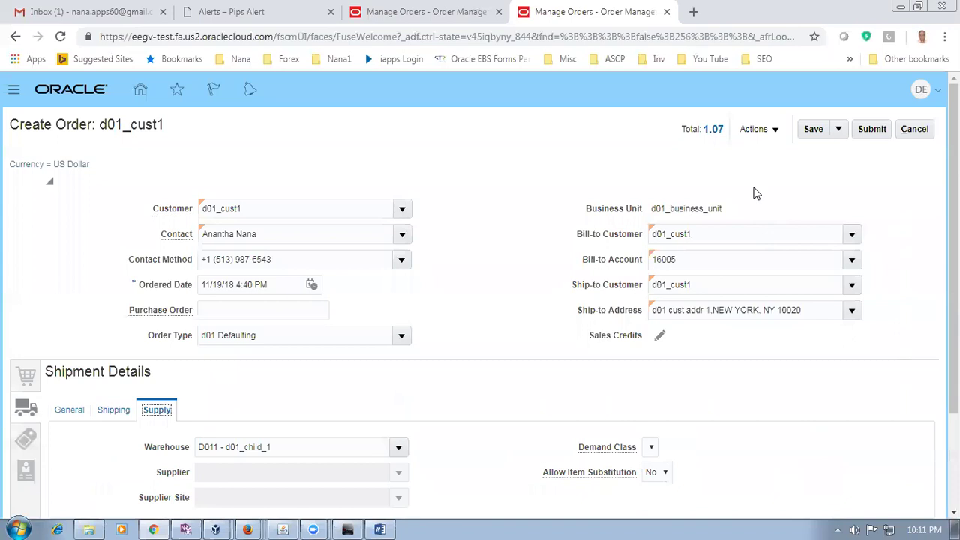
click(810, 134)
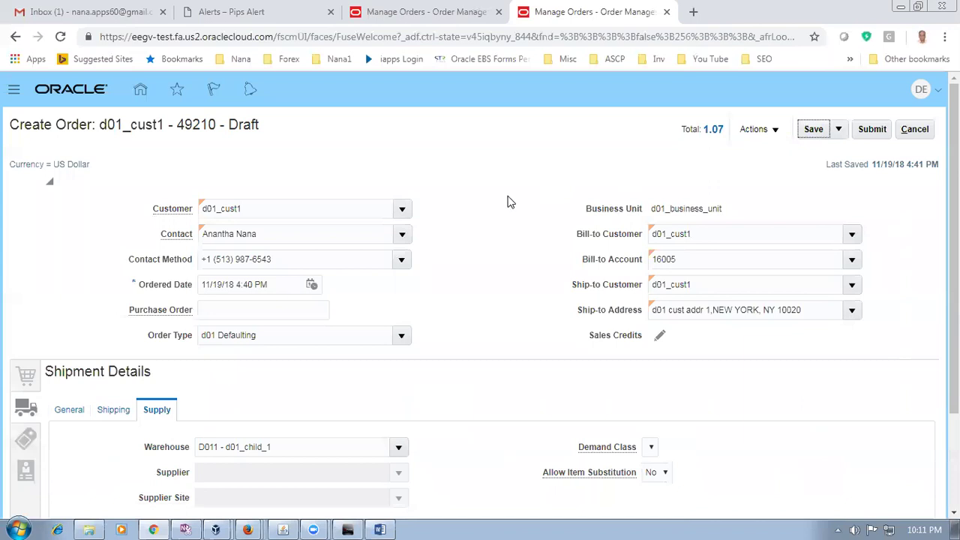
Select the d0102_lot_control order line and check whether the draft order allows applying or releasing holds on it
scroll(507, 202, down, 2)
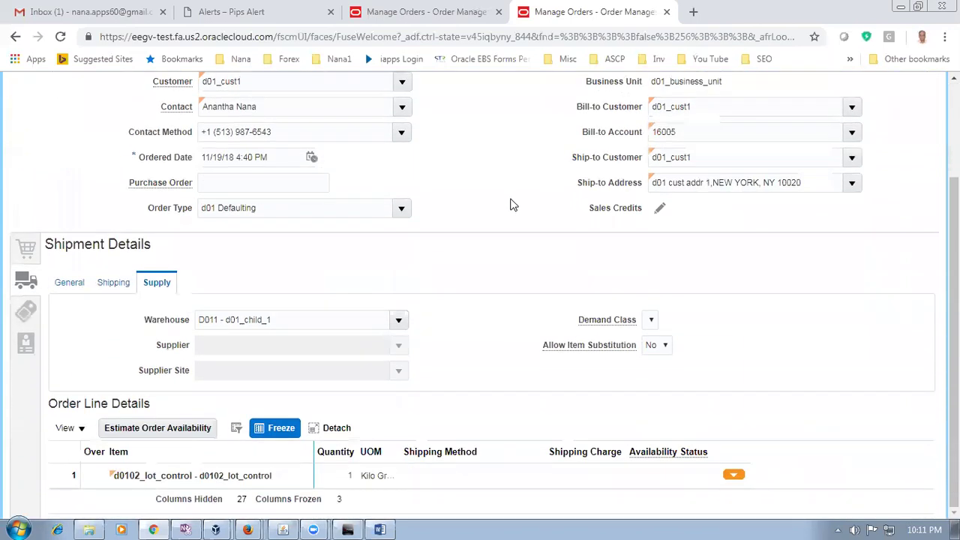
click(24, 250)
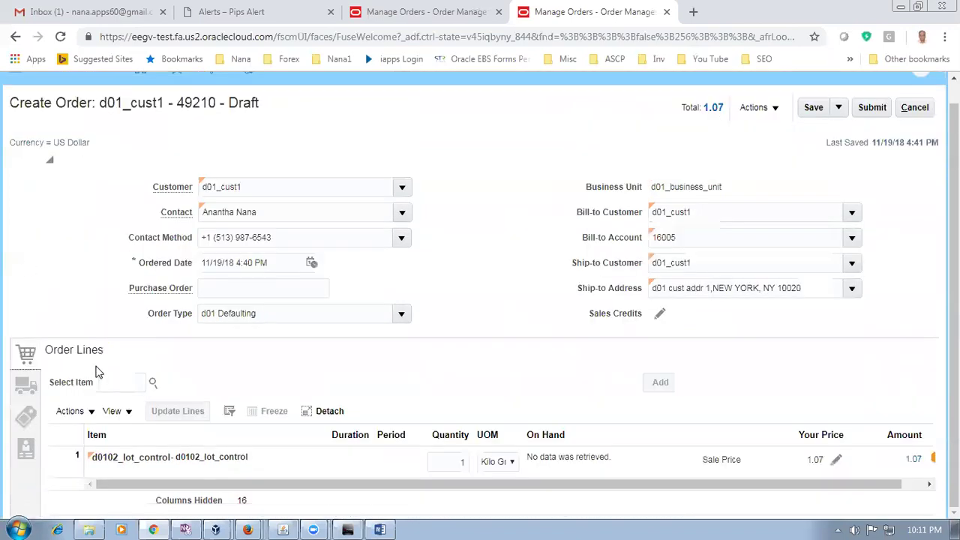
click(66, 413)
click(112, 411)
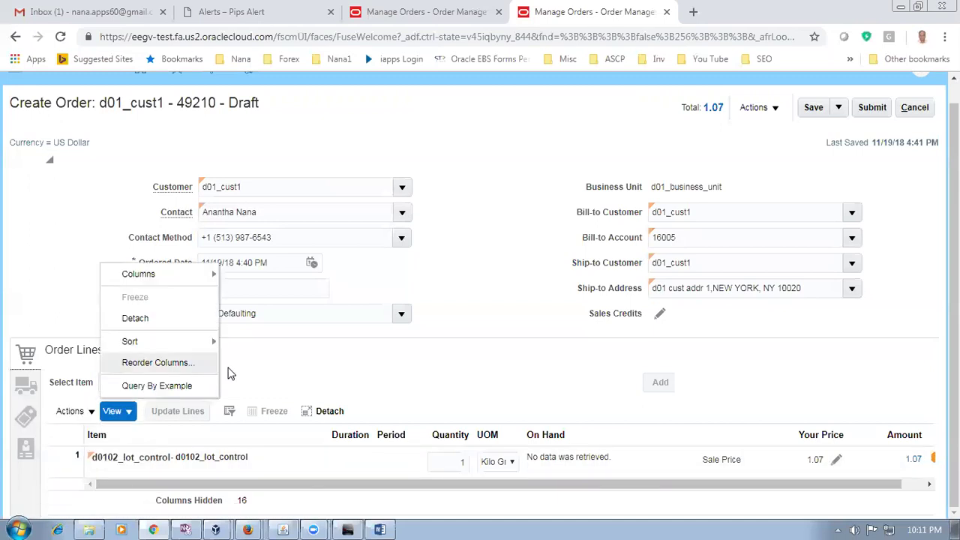
click(258, 366)
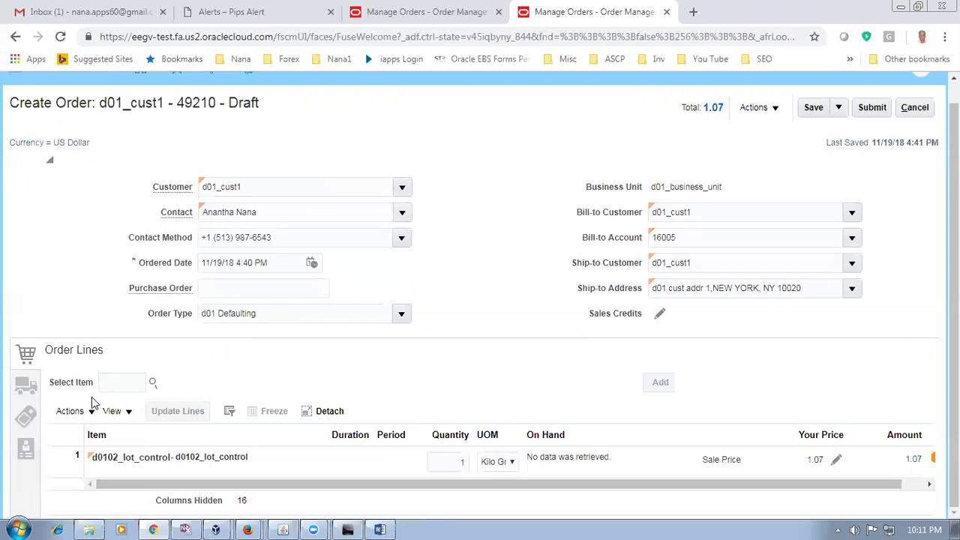
click(73, 413)
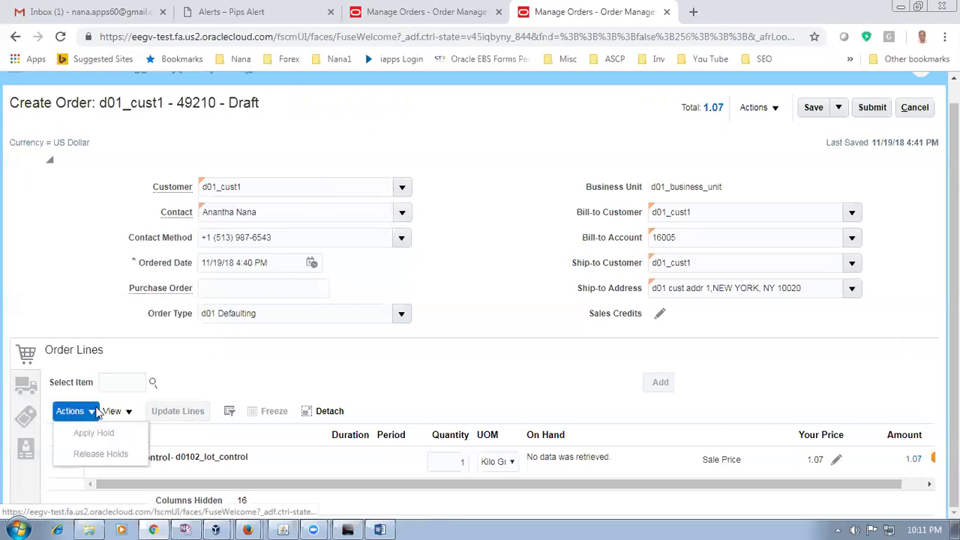
click(263, 352)
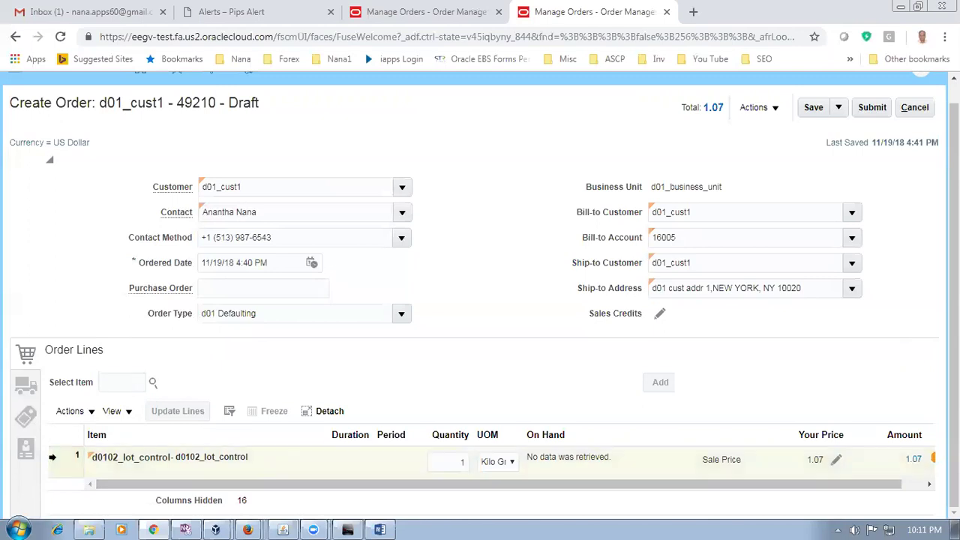
click(53, 457)
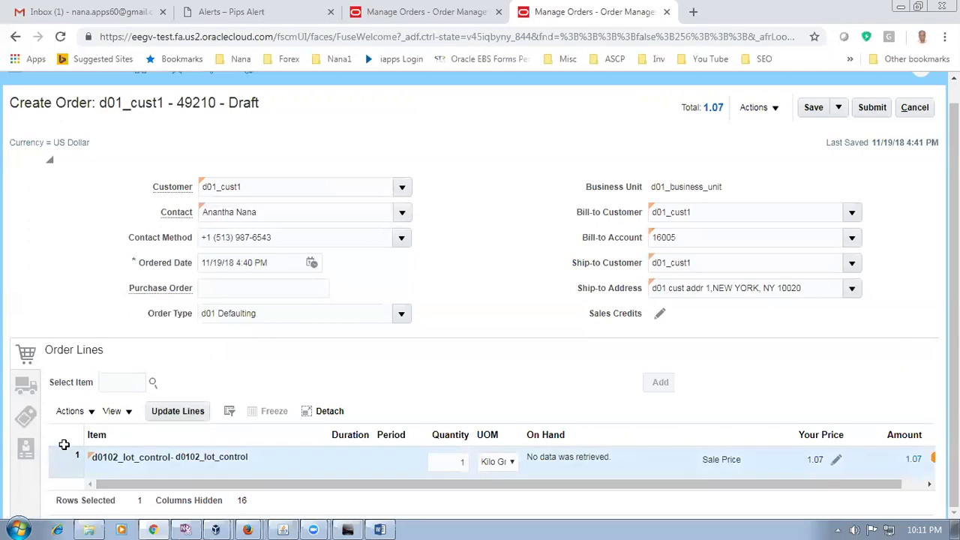
click(64, 414)
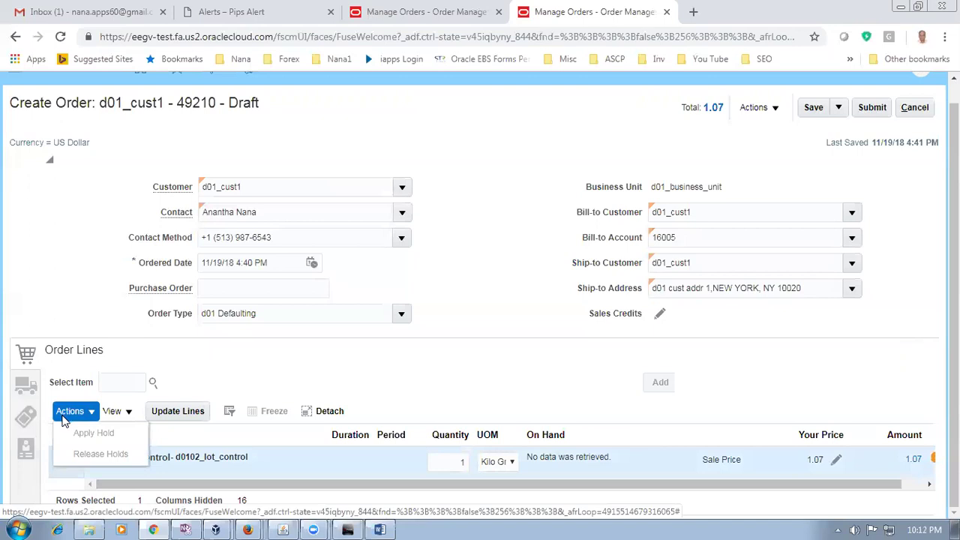
drag(188, 484, 325, 484)
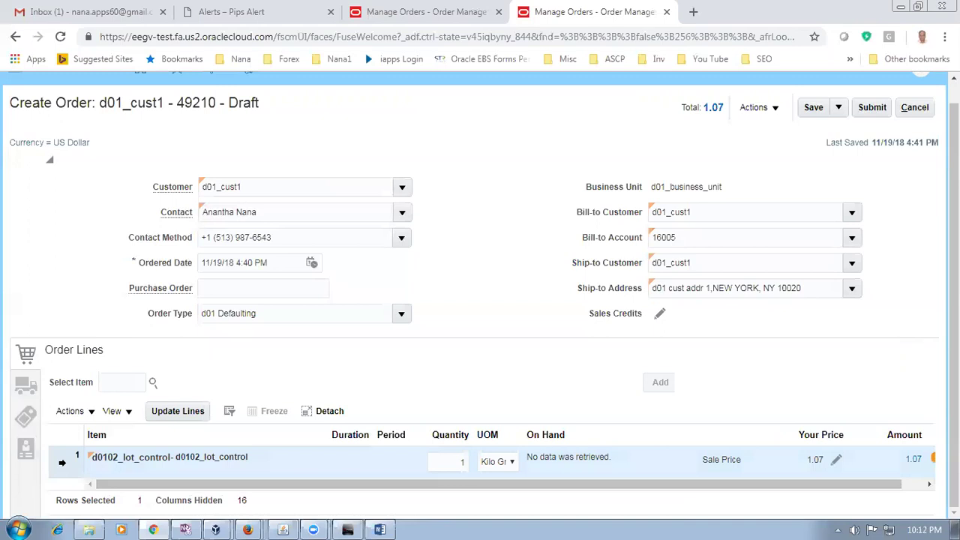
click(70, 412)
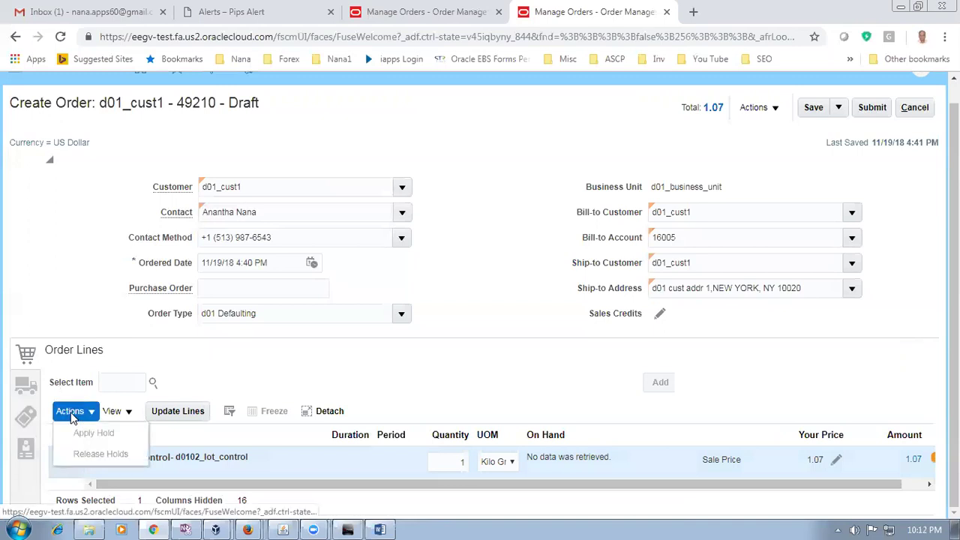
click(303, 368)
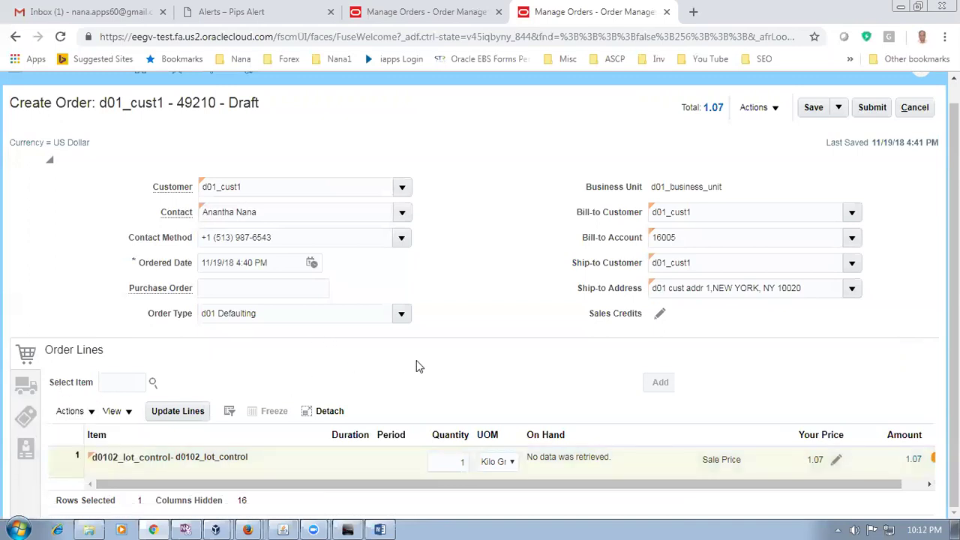
Submit the d01_cust1 sales order and dismiss the confirmation
click(872, 109)
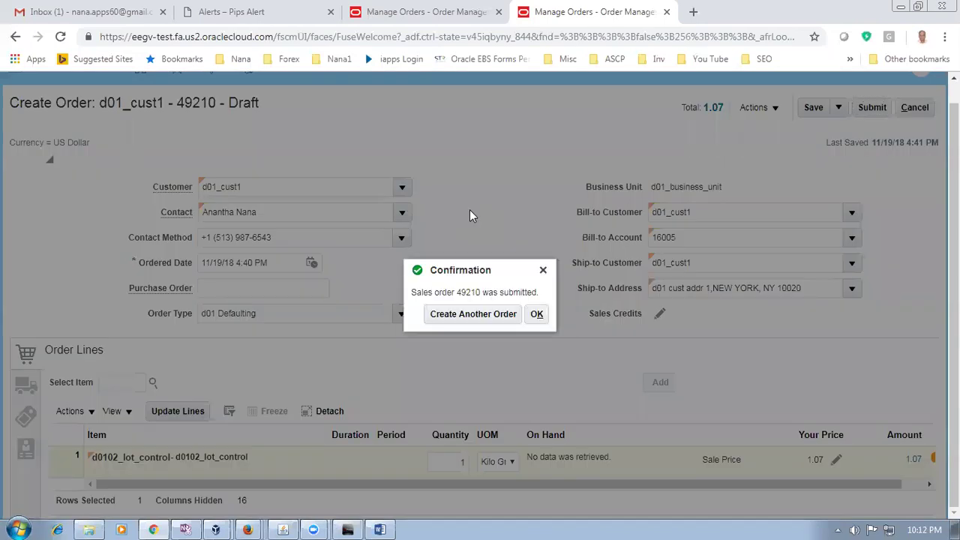
click(534, 314)
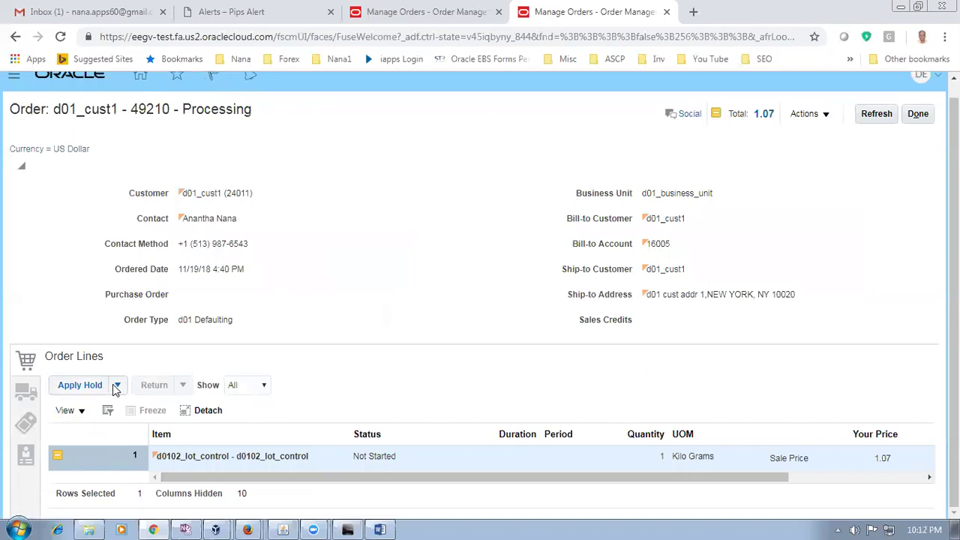
Apply the d01_adv_pay_hold hold to the d0102_lot_control line with the comment fhxd, then save it and dismiss the processing notice
click(85, 396)
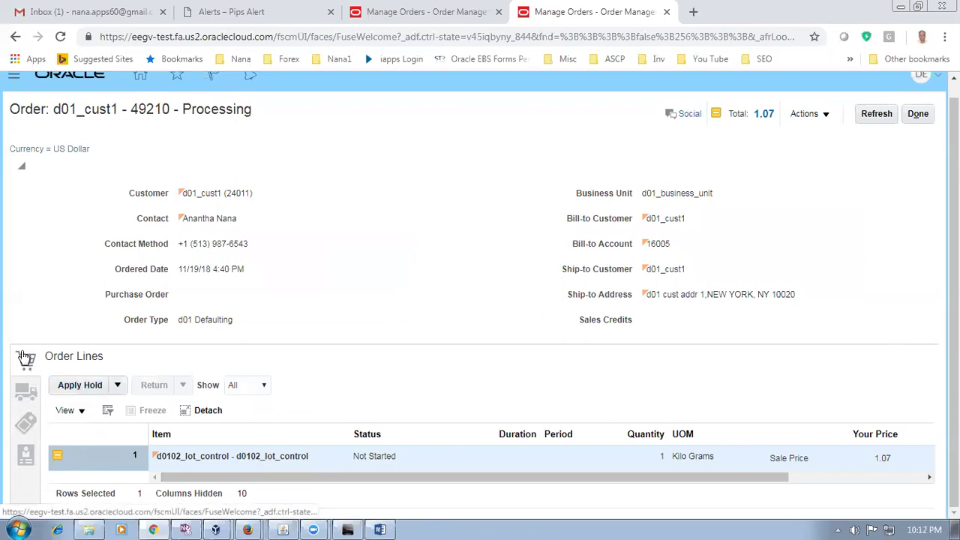
click(81, 387)
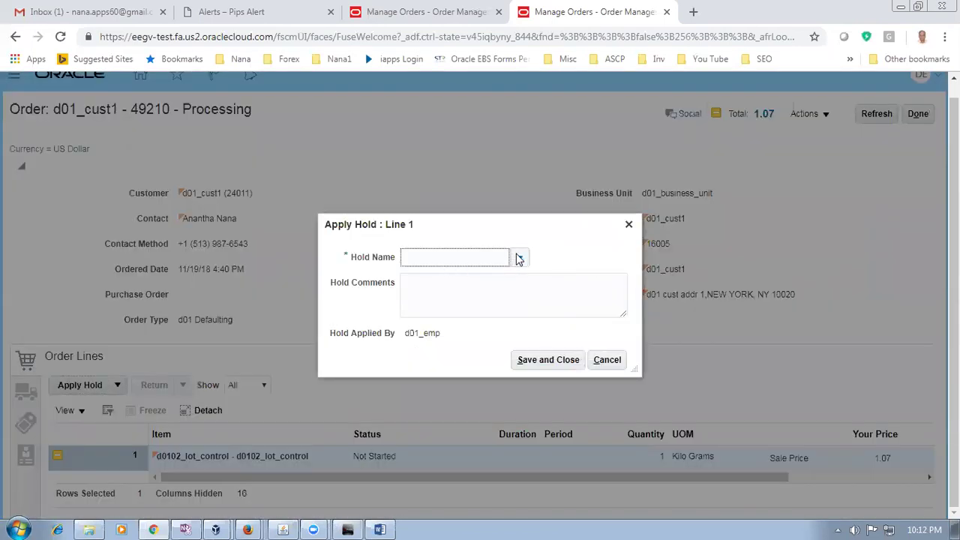
click(516, 256)
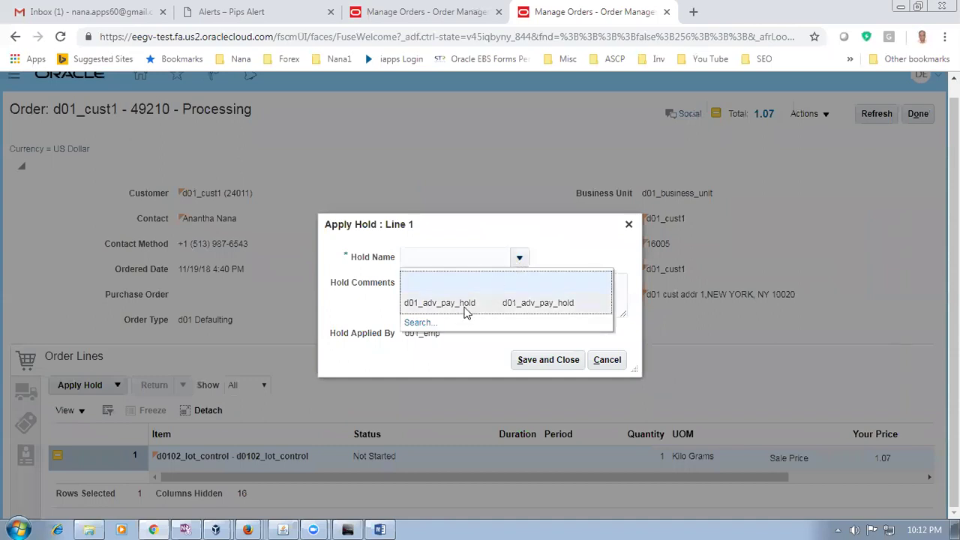
click(465, 308)
click(467, 306)
text(fhxd)
click(533, 361)
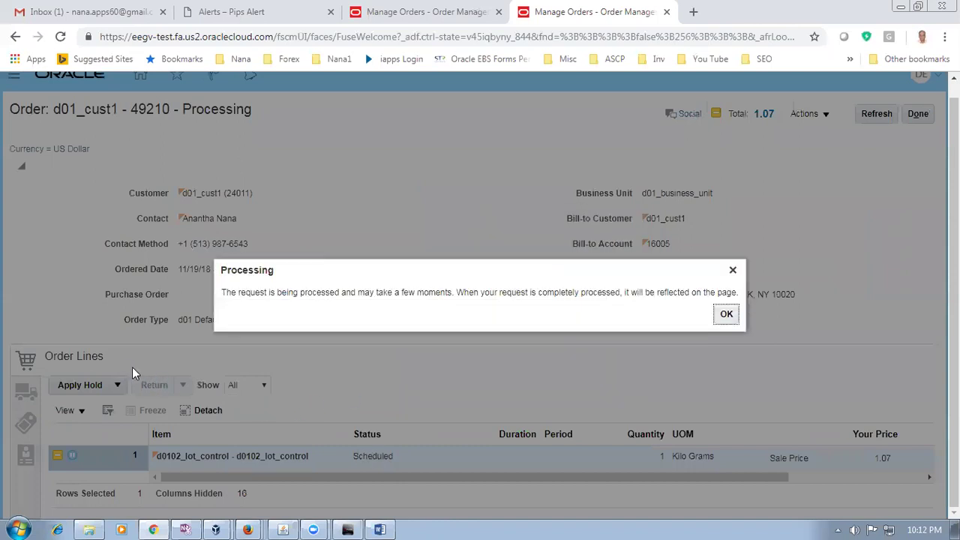
click(724, 314)
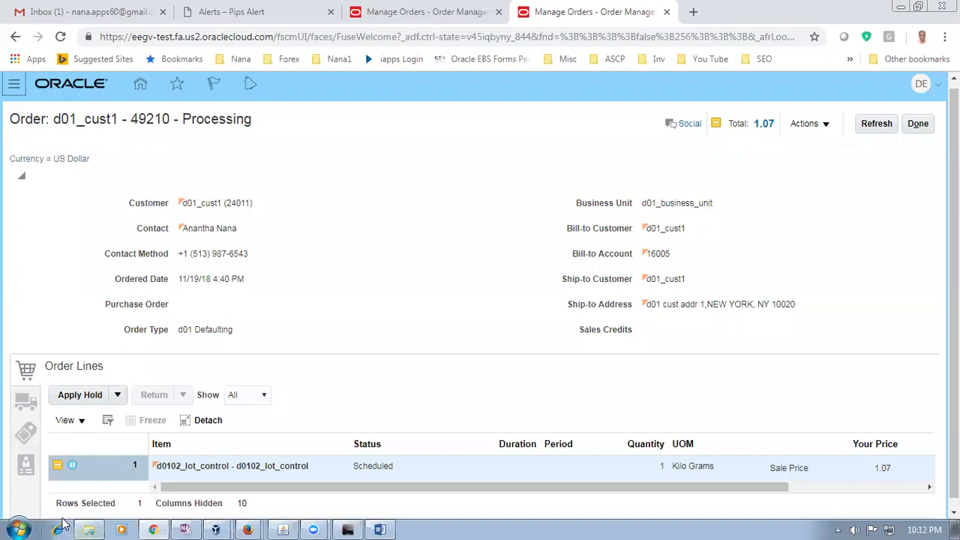
Refresh the submitted order and switch to its fulfillment view to examine the fulfillment line on hold
click(880, 126)
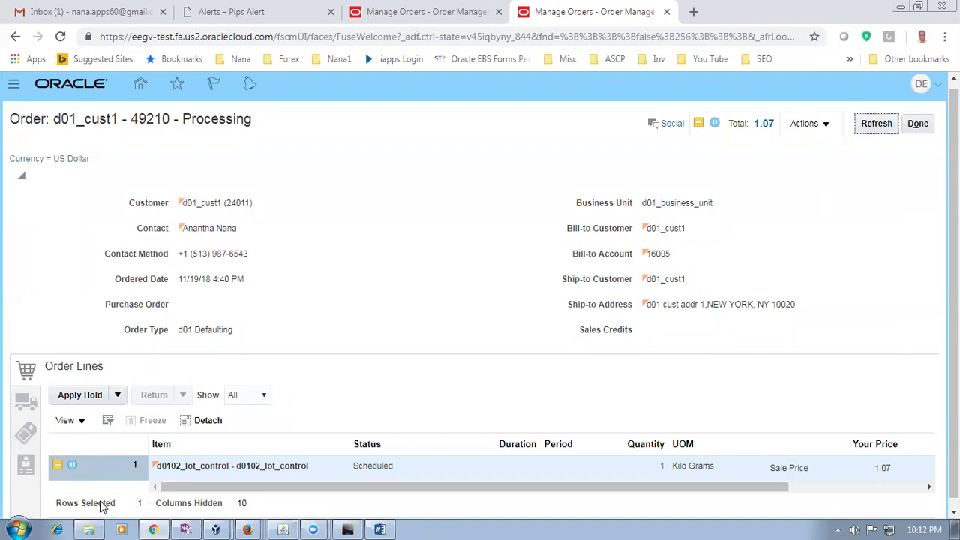
click(810, 124)
click(761, 279)
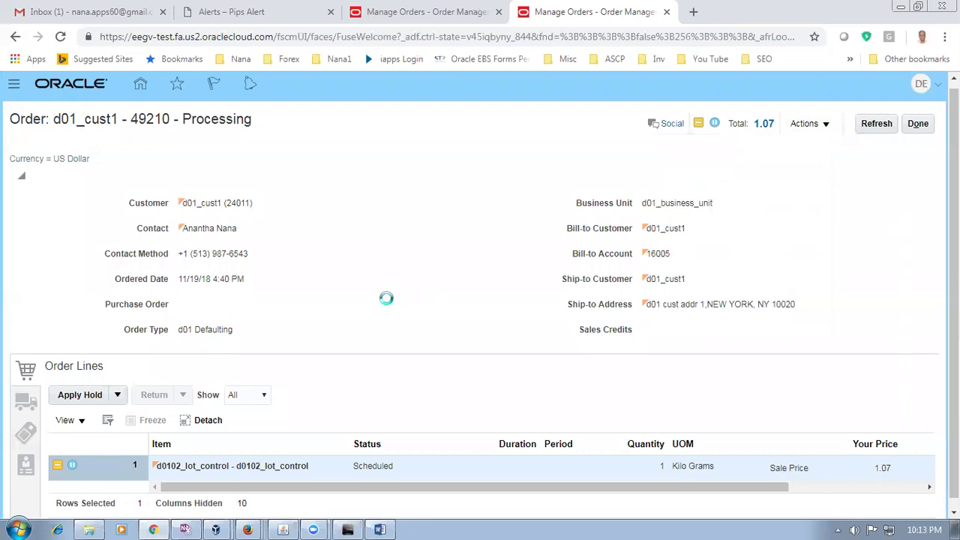
scroll(397, 305, down, 3)
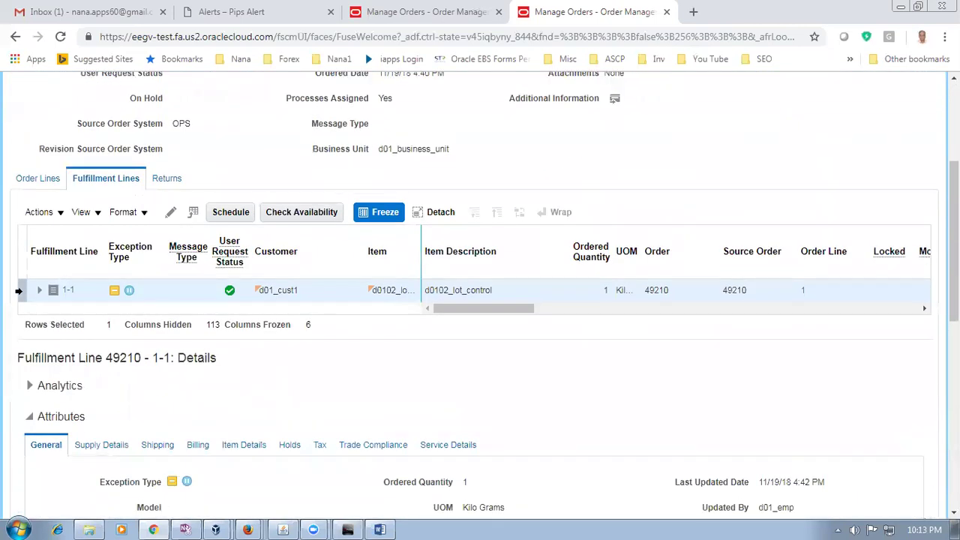
click(43, 213)
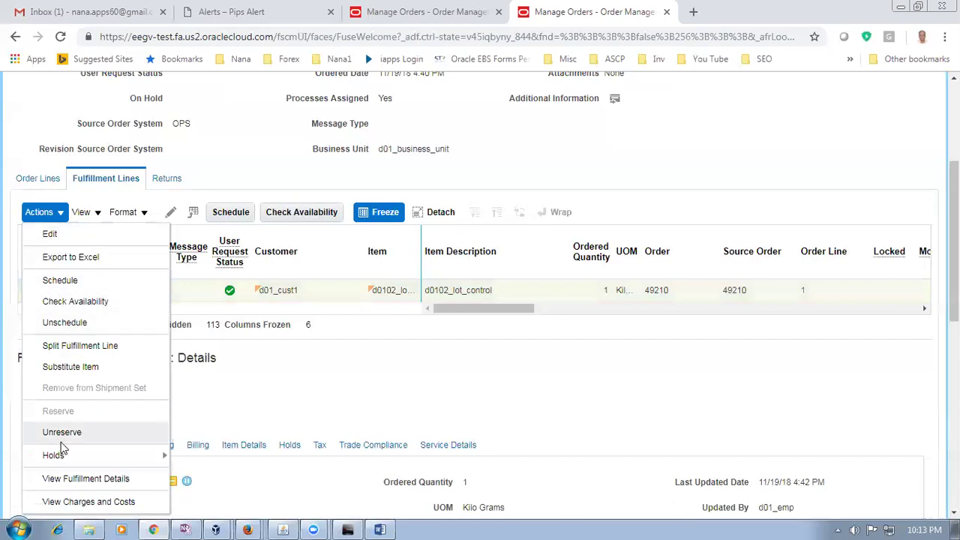
click(707, 176)
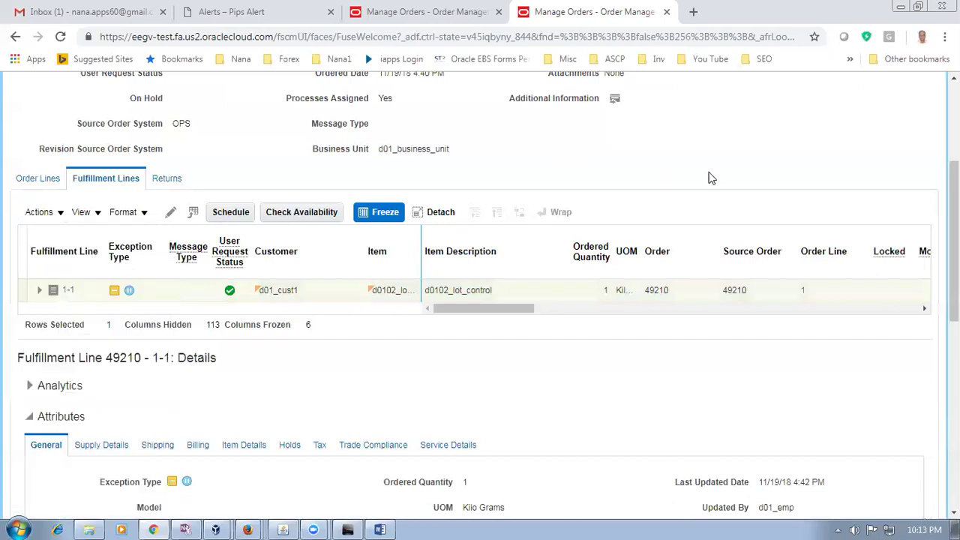
scroll(728, 169, up, 3)
click(819, 126)
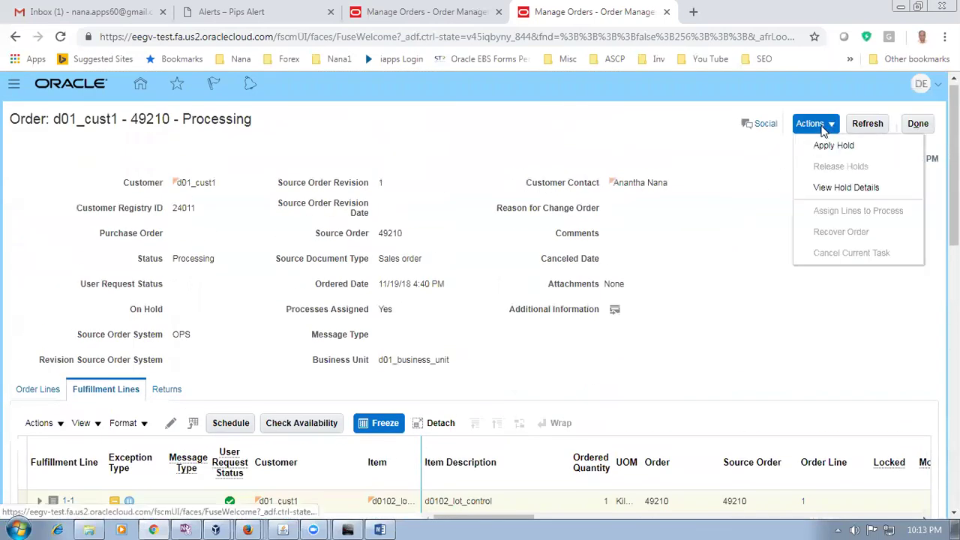
click(724, 255)
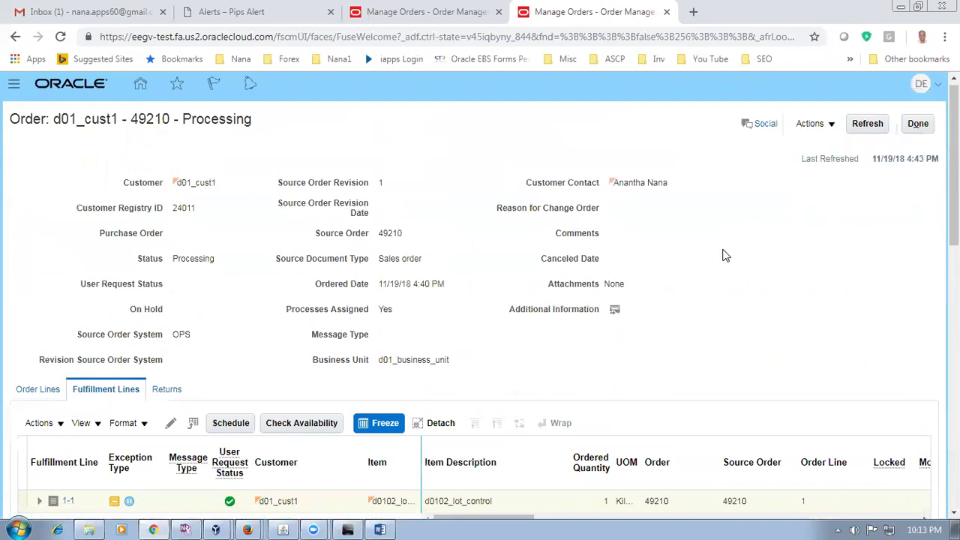
Open hold release for fulfillment line 1-1 and try to save it without a release reason
click(31, 425)
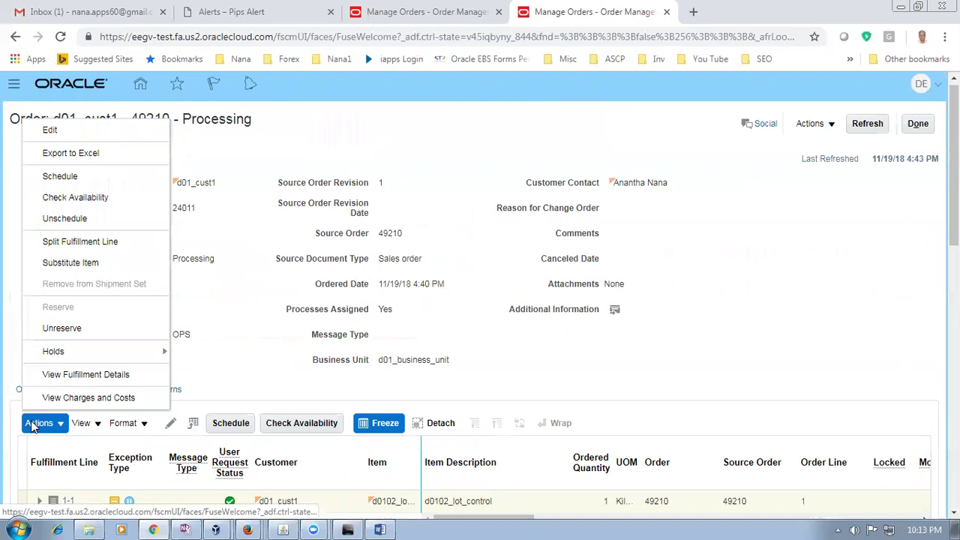
mouse_move(35, 353)
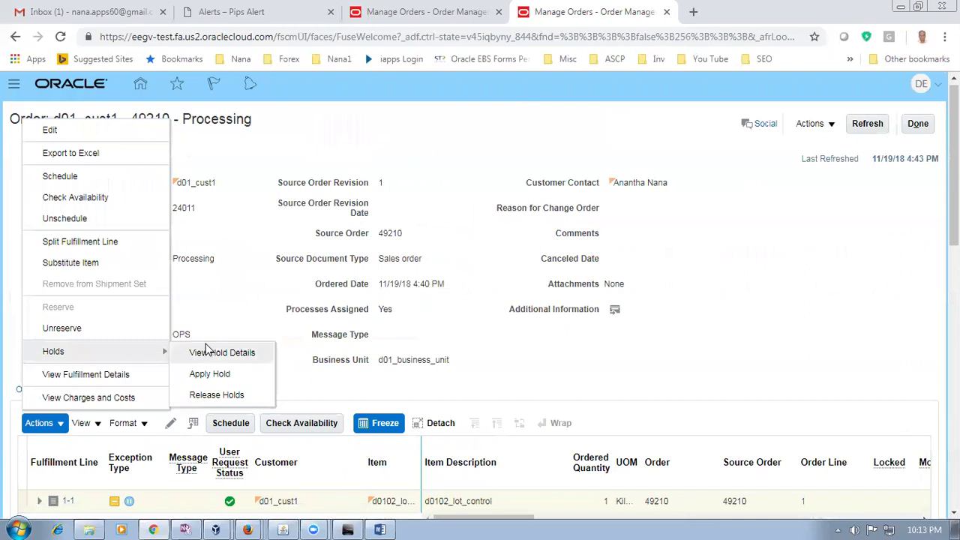
click(216, 395)
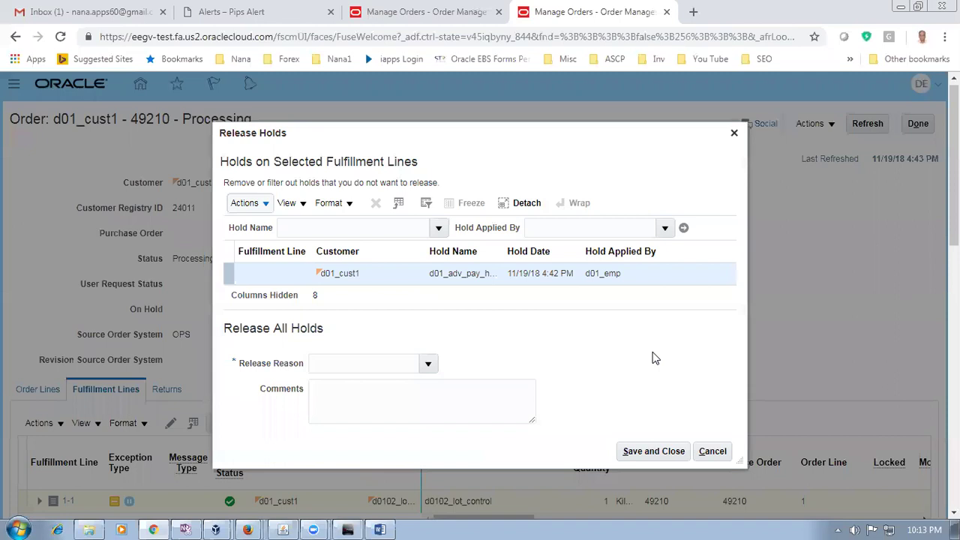
click(662, 449)
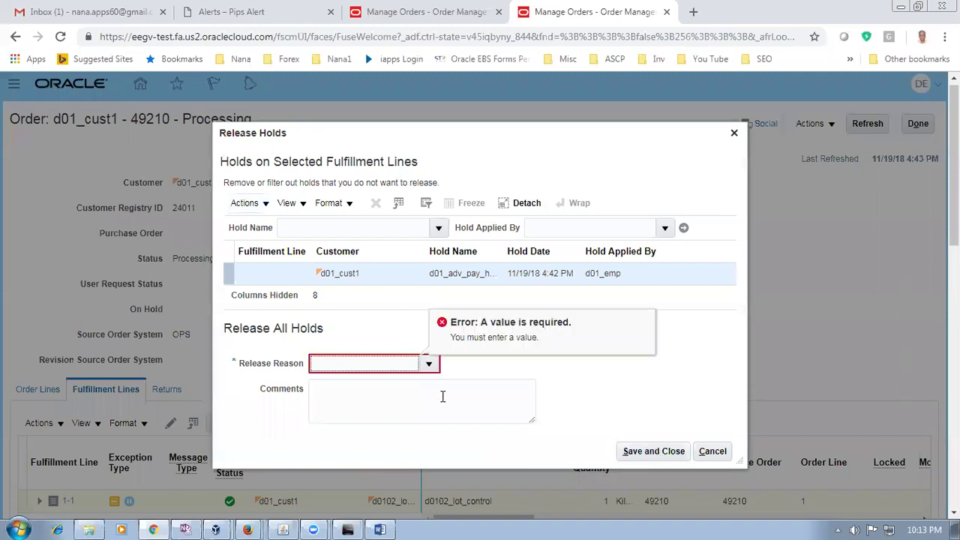
Release the line's hold with the reason Credit check failure resolved and the comment "dfhfdxh", and acknowledge the confirmation
click(426, 367)
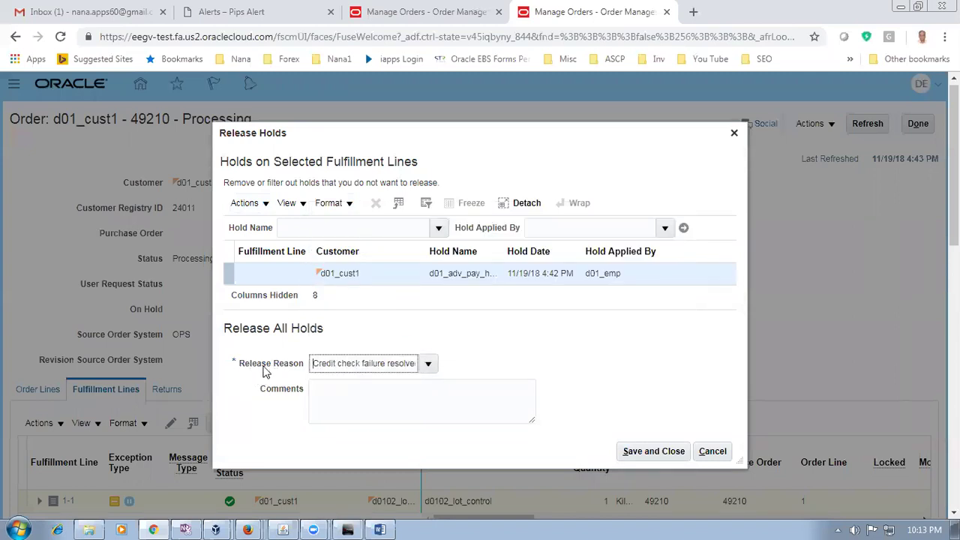
click(428, 363)
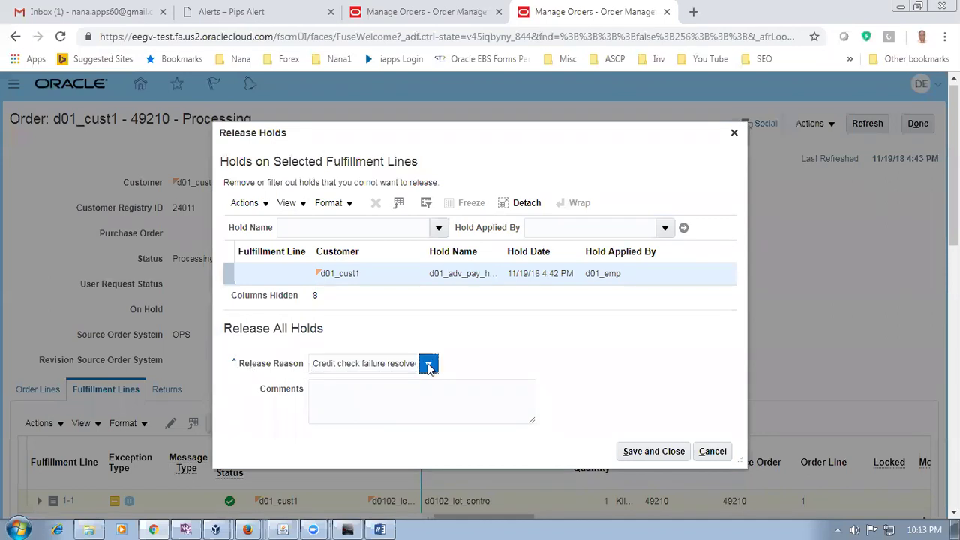
click(450, 409)
text(dfhfdxh)
click(654, 451)
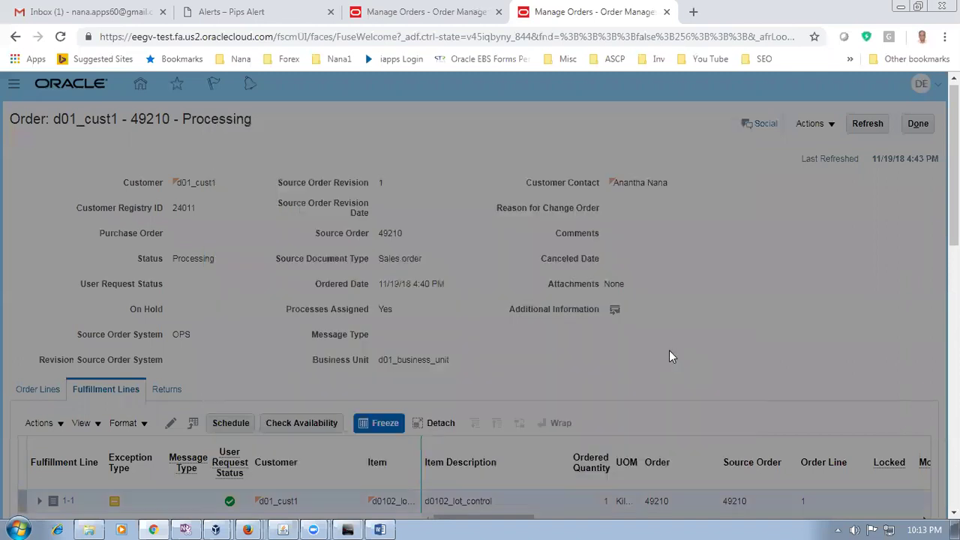
click(640, 439)
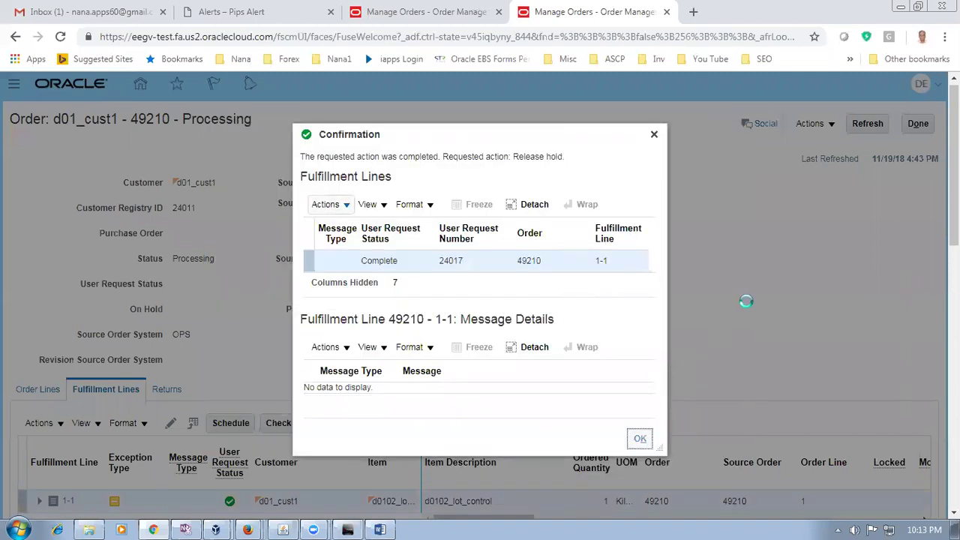
scroll(747, 309, down, 1)
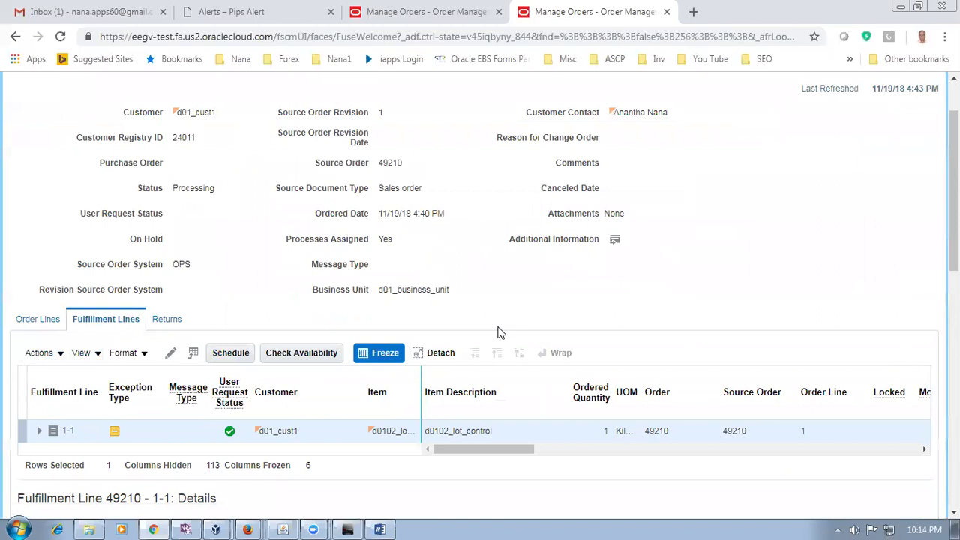
scroll(761, 239, up, 2)
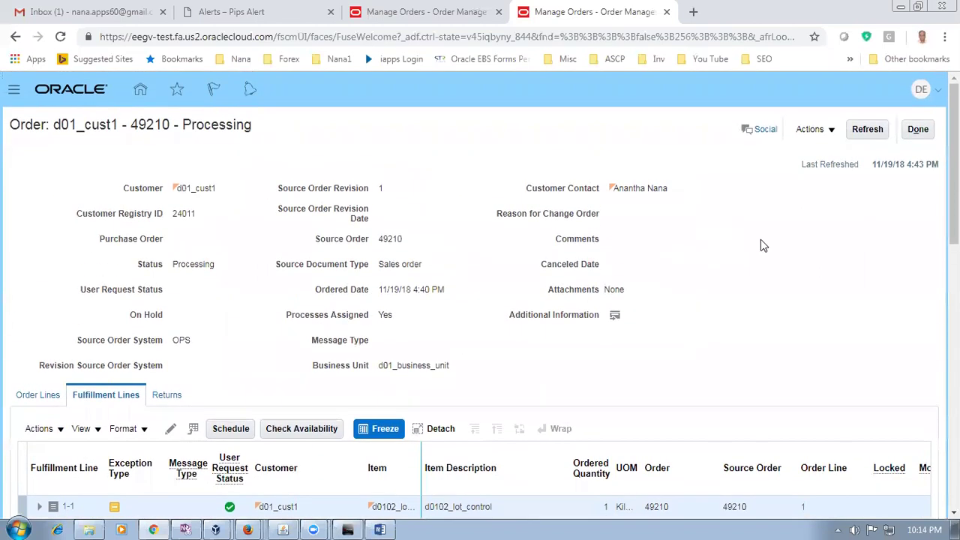
click(817, 132)
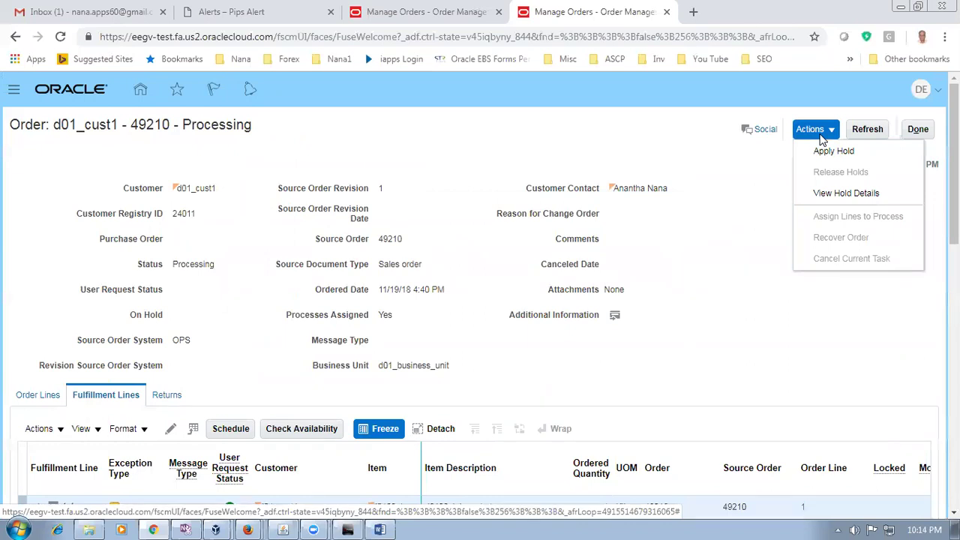
click(700, 300)
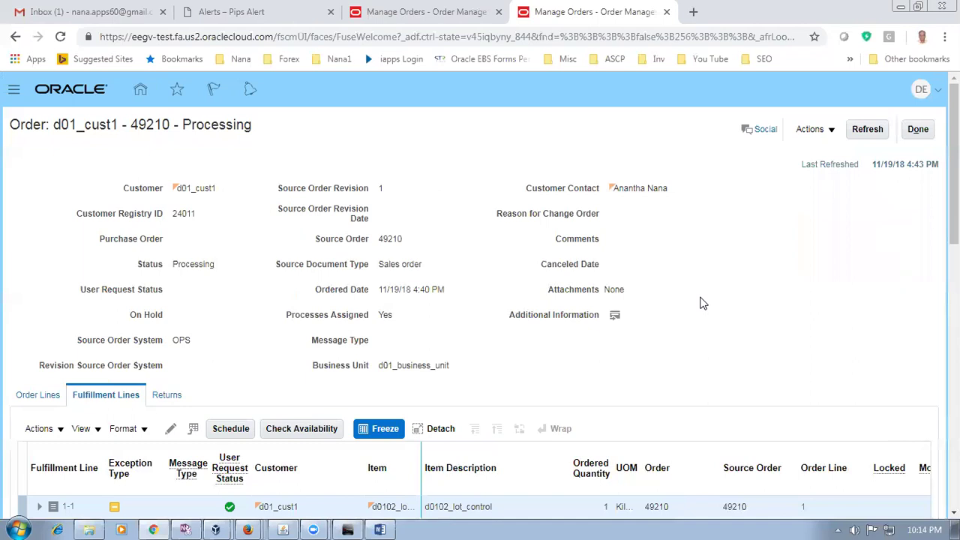
Close the order and review the Orders on Hold and order error summaries on the overview page
click(915, 133)
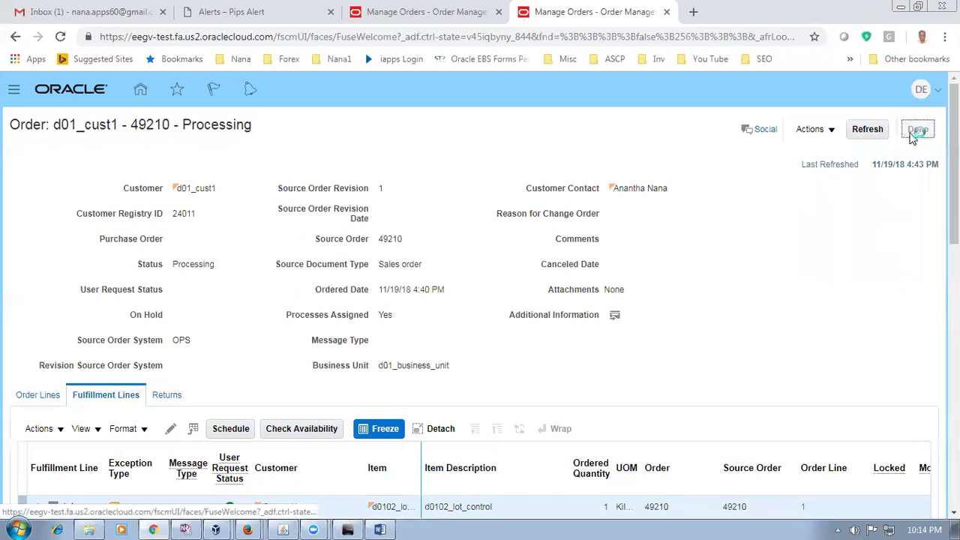
click(920, 131)
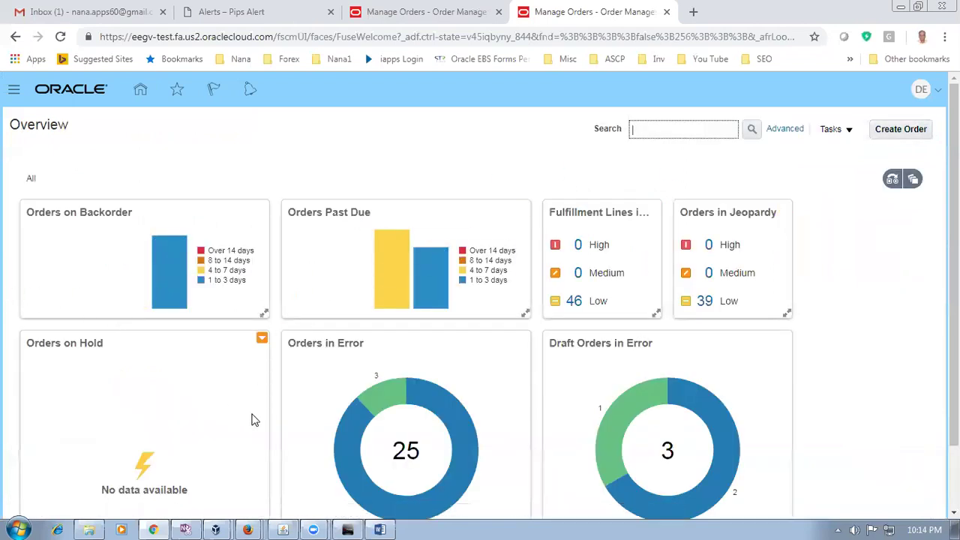
scroll(480, 299, down, 1)
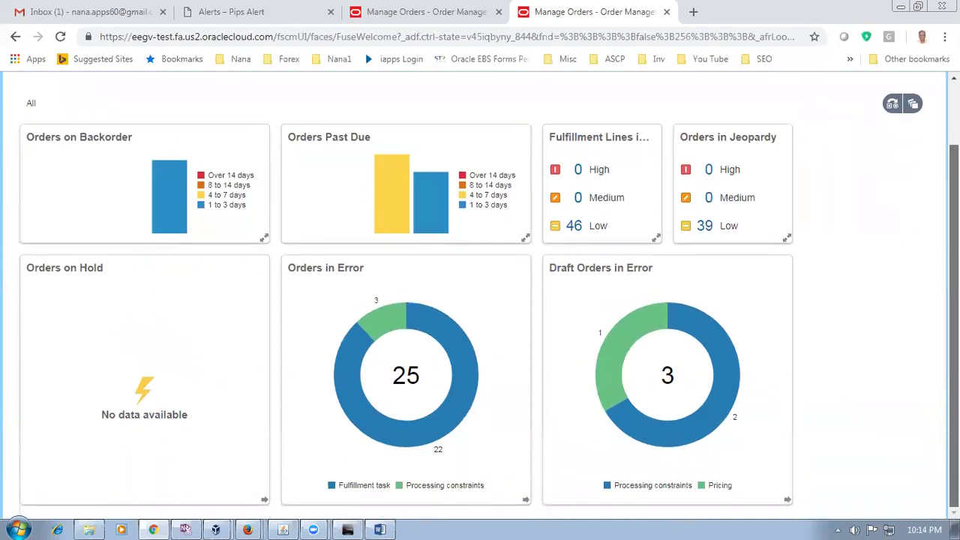
scroll(716, 248, up, 1)
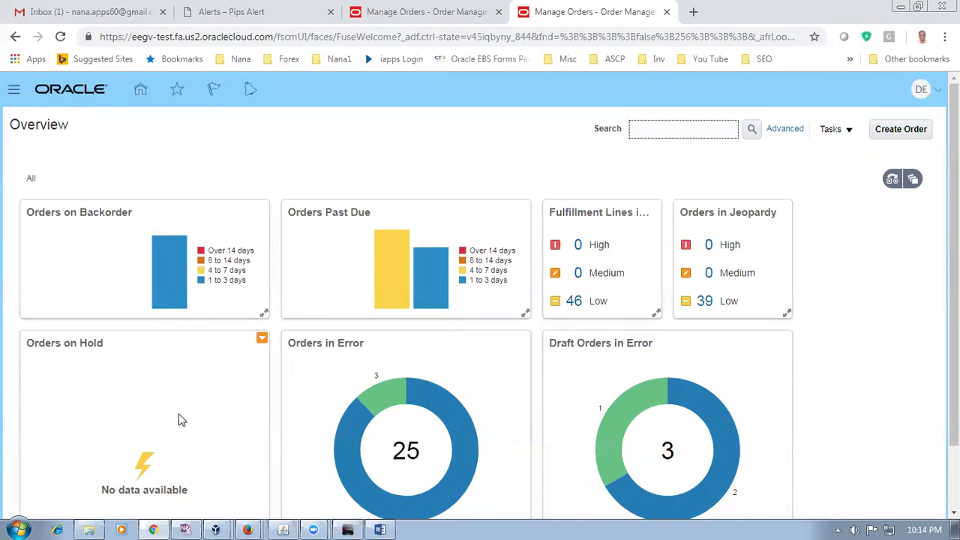
scroll(75, 360, down, 1)
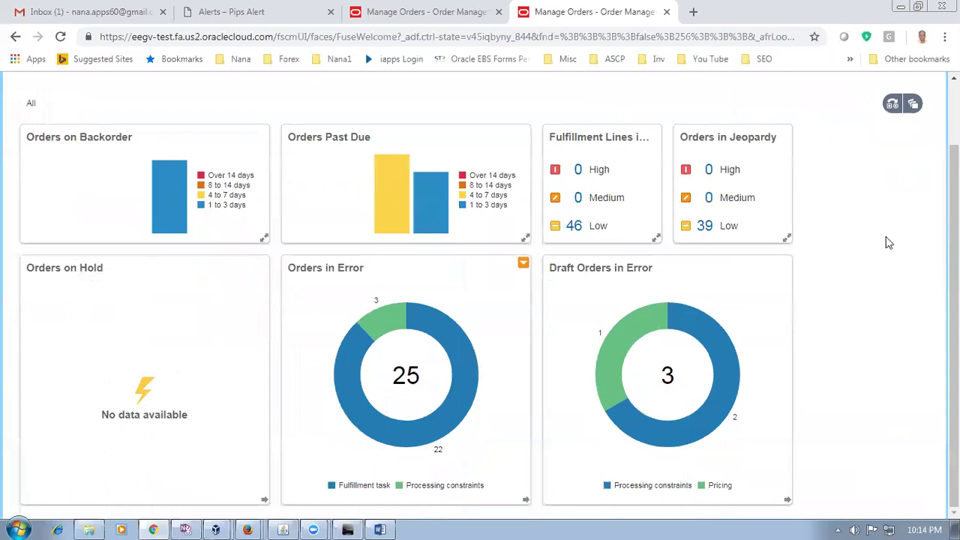
scroll(461, 295, up, 1)
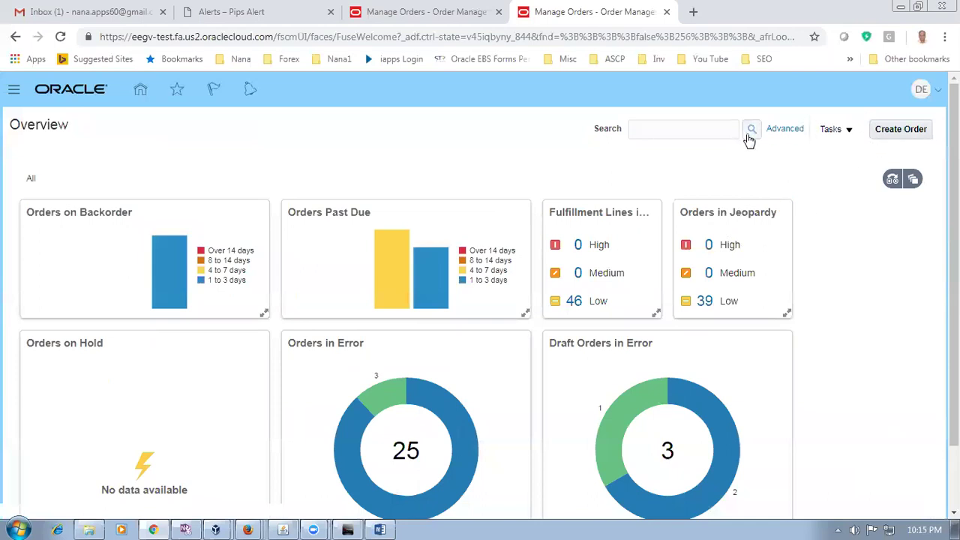
Create a new order for customer d01_cust1 with the order type d01 Defaulting
click(874, 132)
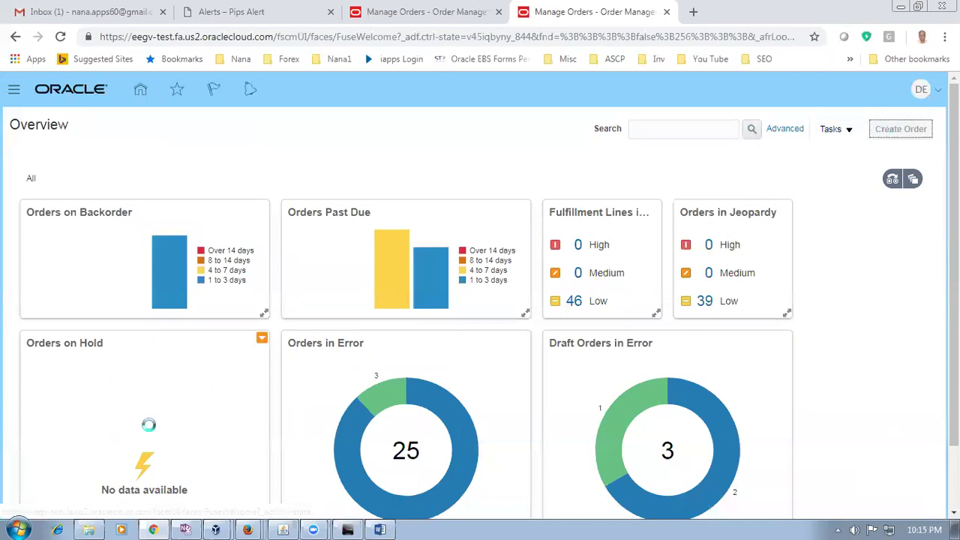
click(262, 209)
text(d01)
click(259, 232)
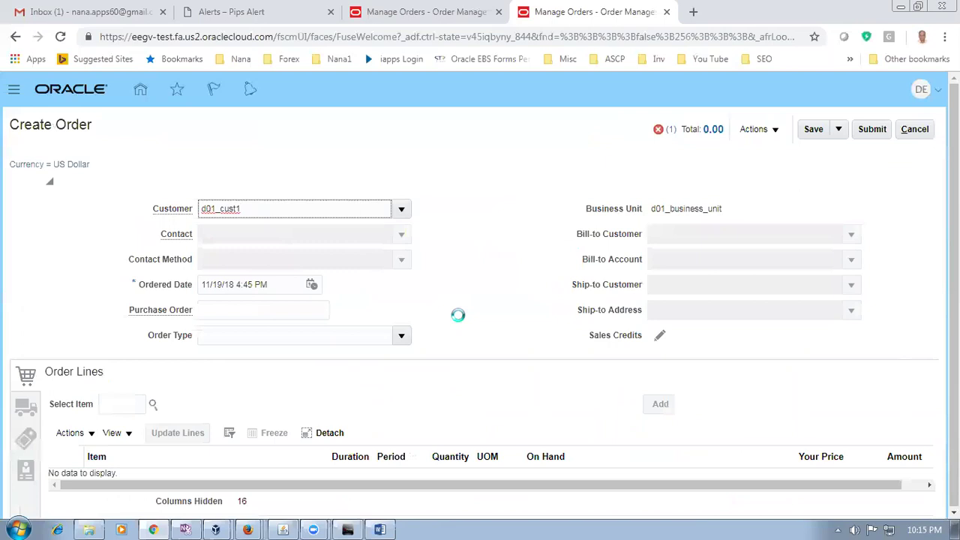
click(402, 339)
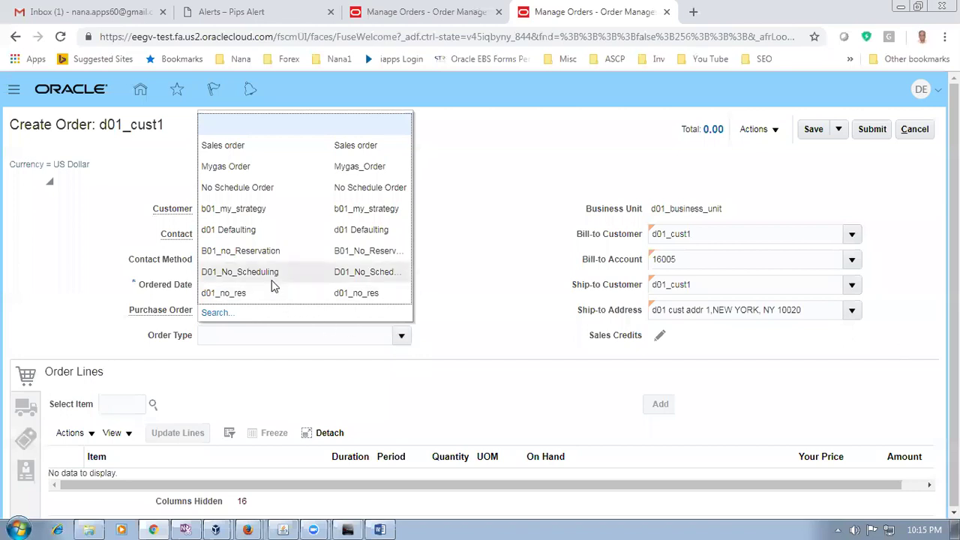
click(257, 230)
Search for items starting with d01_ and add d0102_lot_control as an order line
click(120, 409)
text(d01_lo)
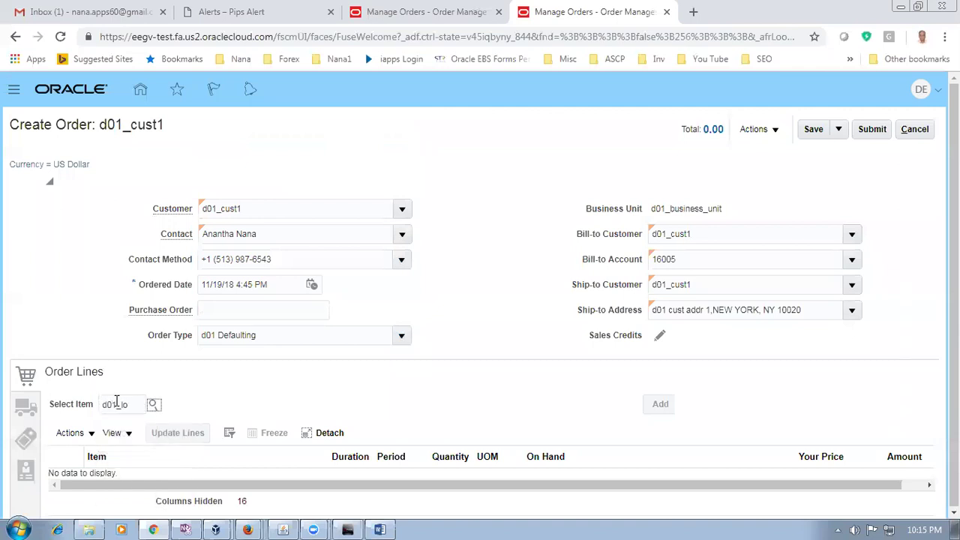
key(Tab)
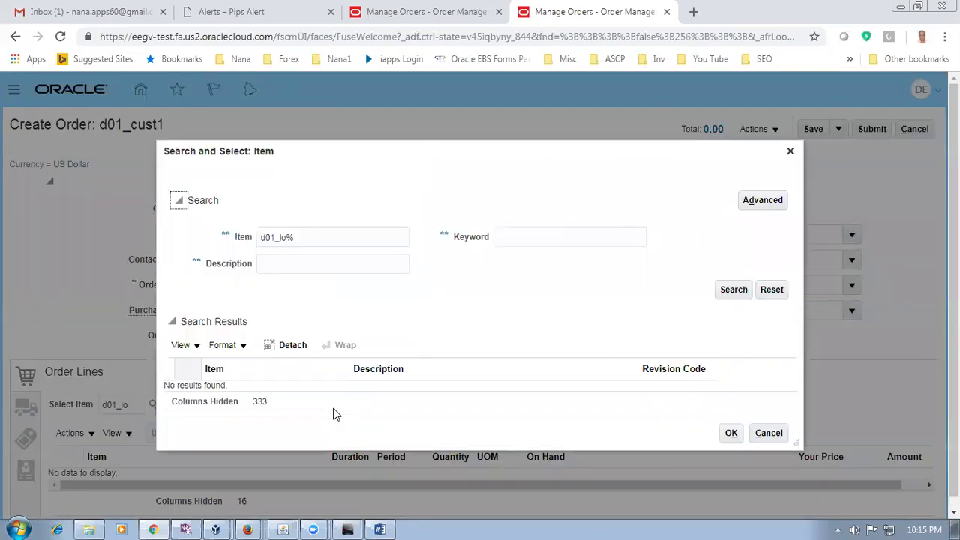
click(323, 236)
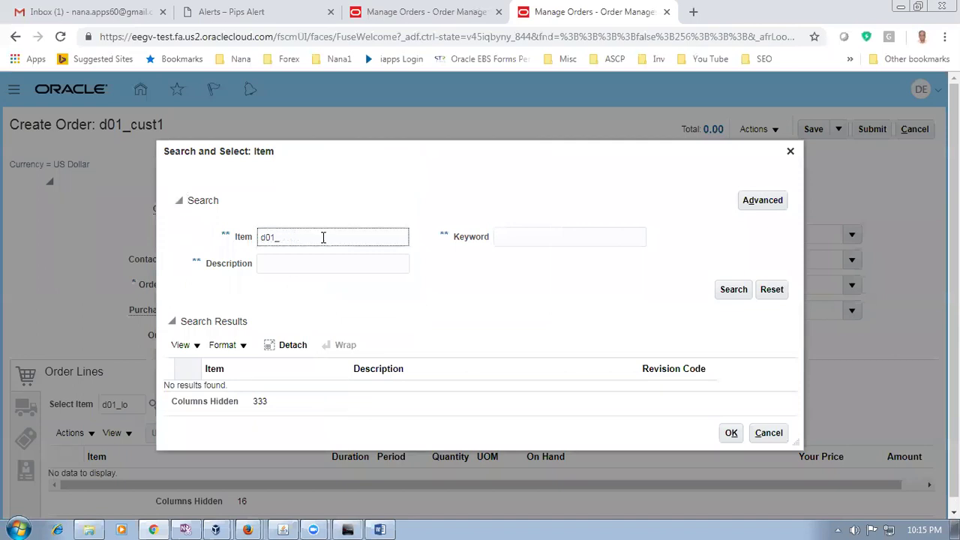
click(725, 292)
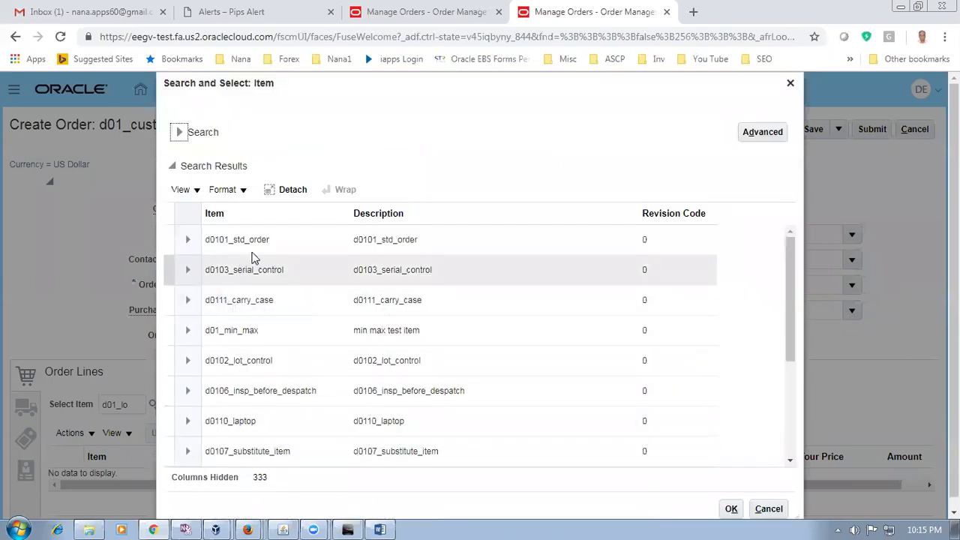
click(274, 372)
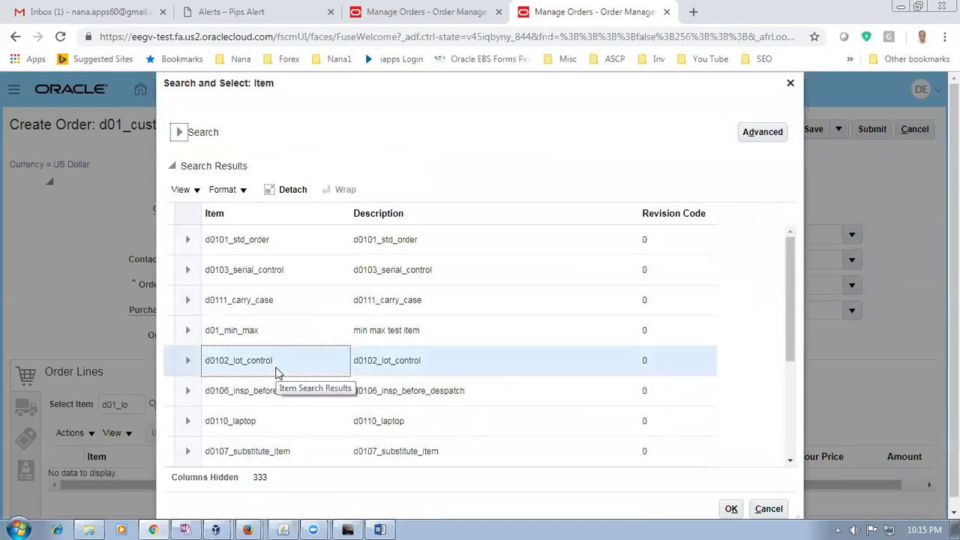
click(732, 510)
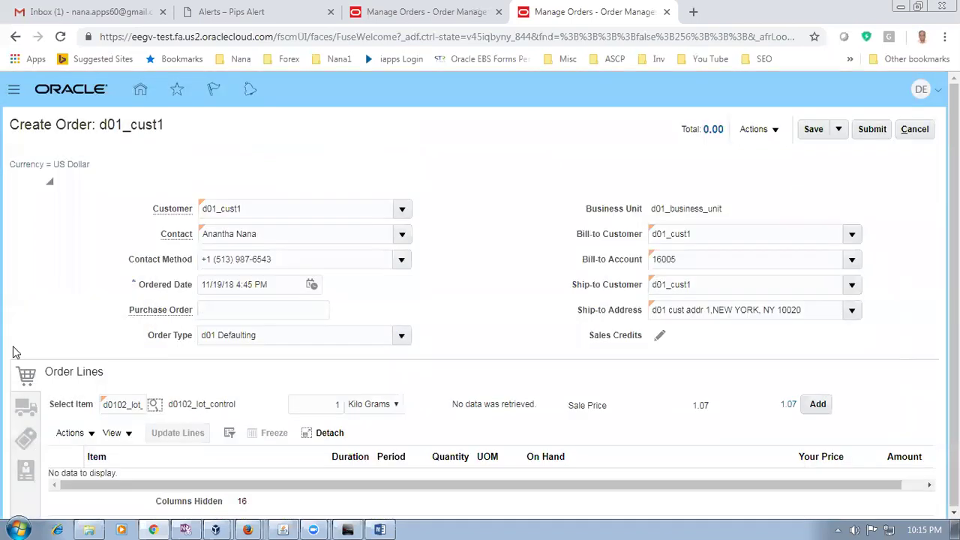
click(815, 405)
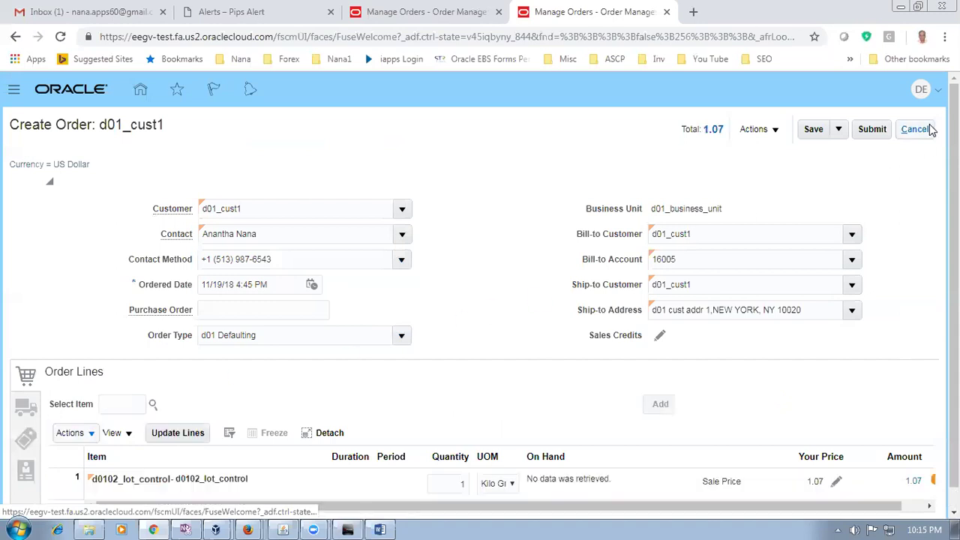
Save the new order as a draft and apply the d01_adv_pay_hold hold to the whole order with the comment "dzfdg"
click(813, 129)
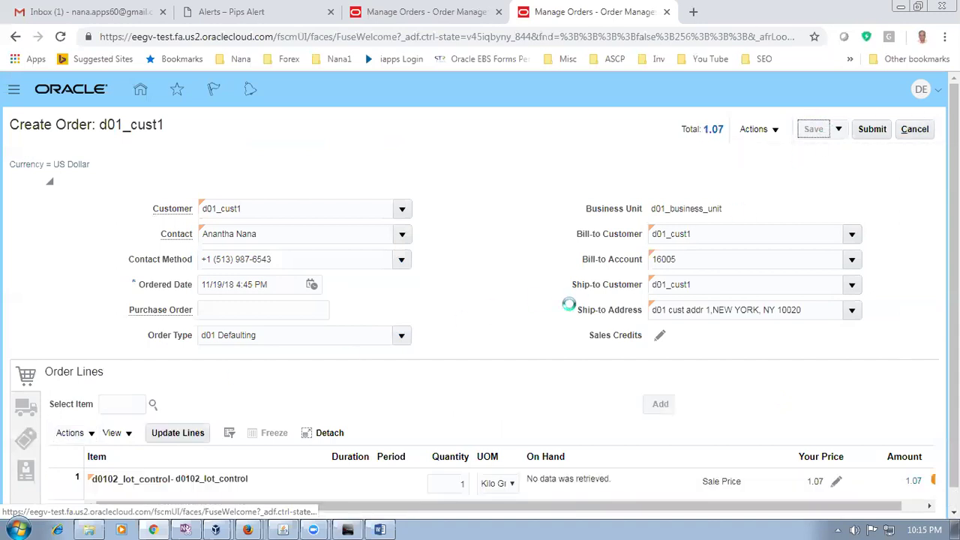
click(757, 132)
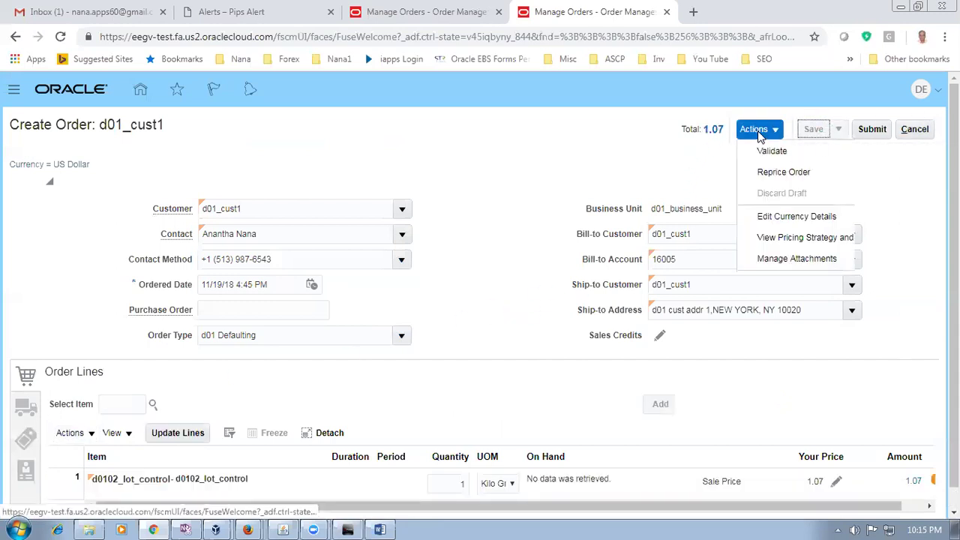
click(756, 135)
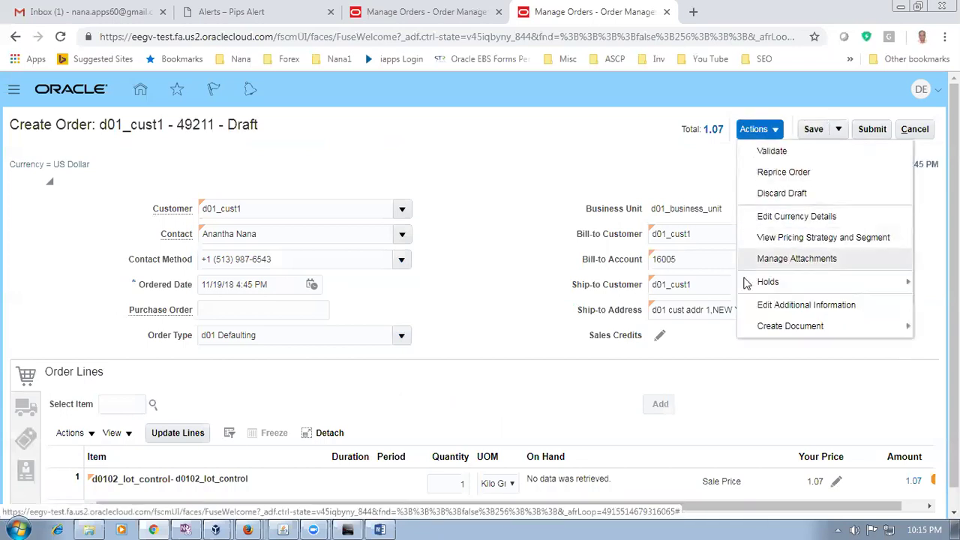
mouse_move(748, 286)
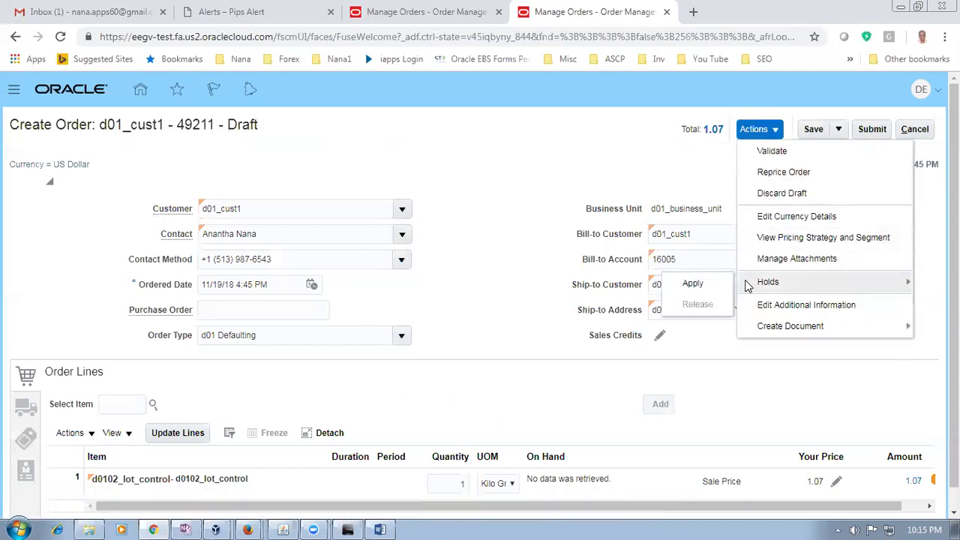
mouse_move(793, 285)
click(690, 281)
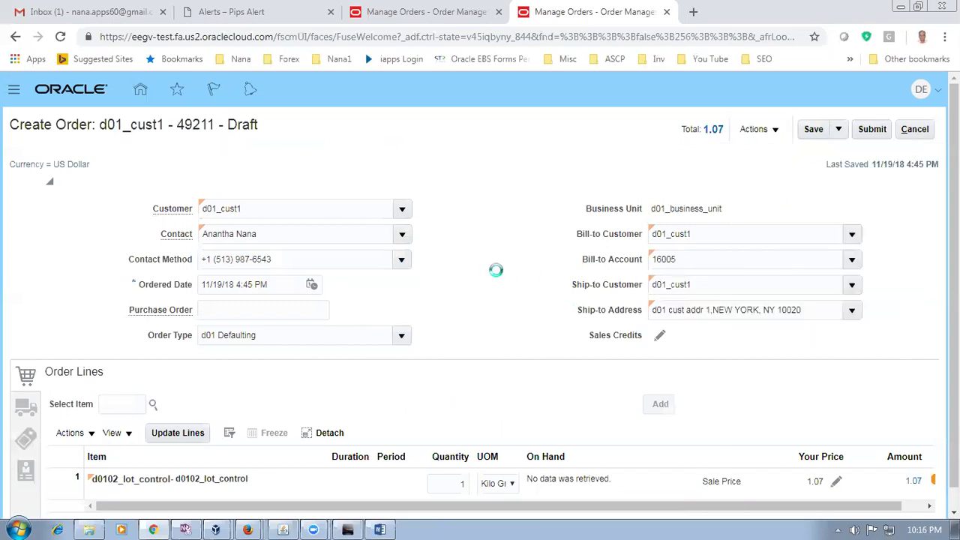
click(517, 258)
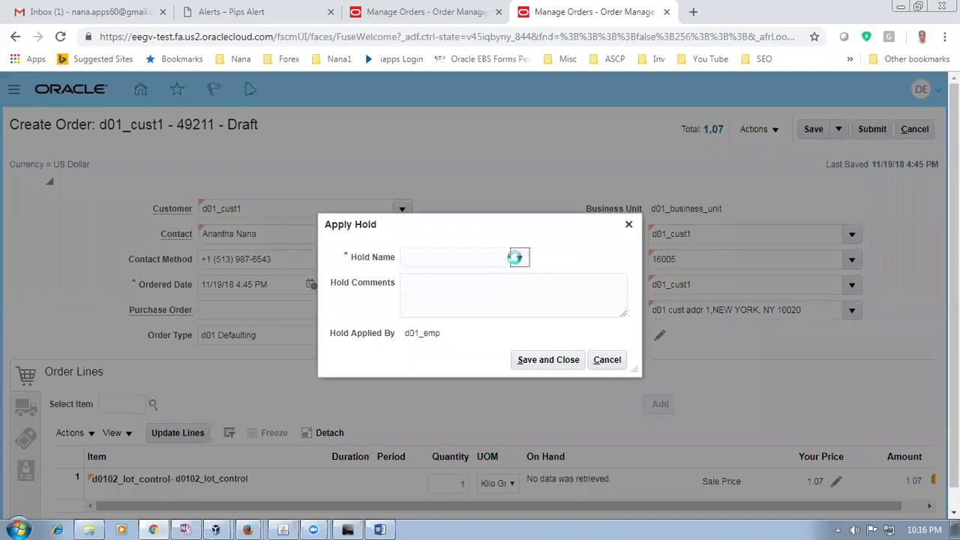
click(479, 318)
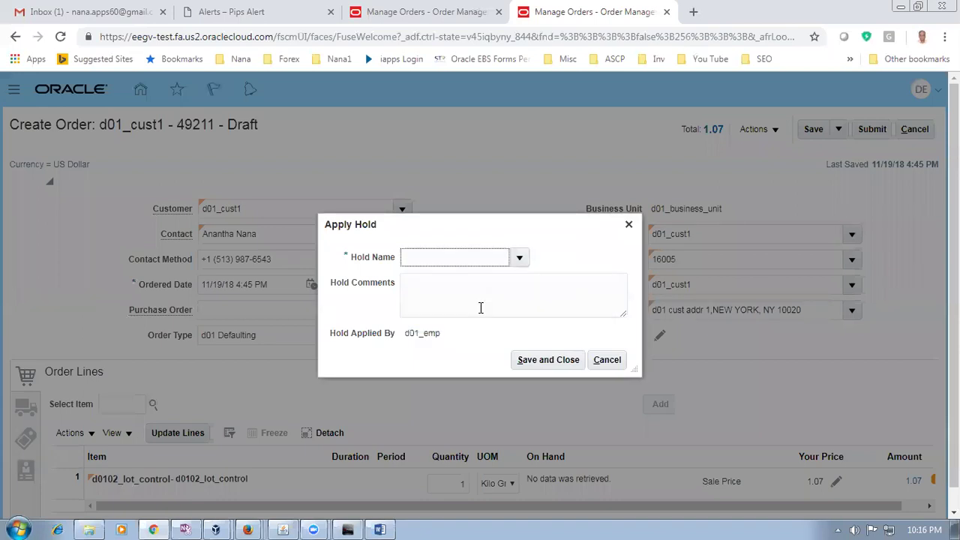
click(480, 309)
text(dzfdg)
click(535, 360)
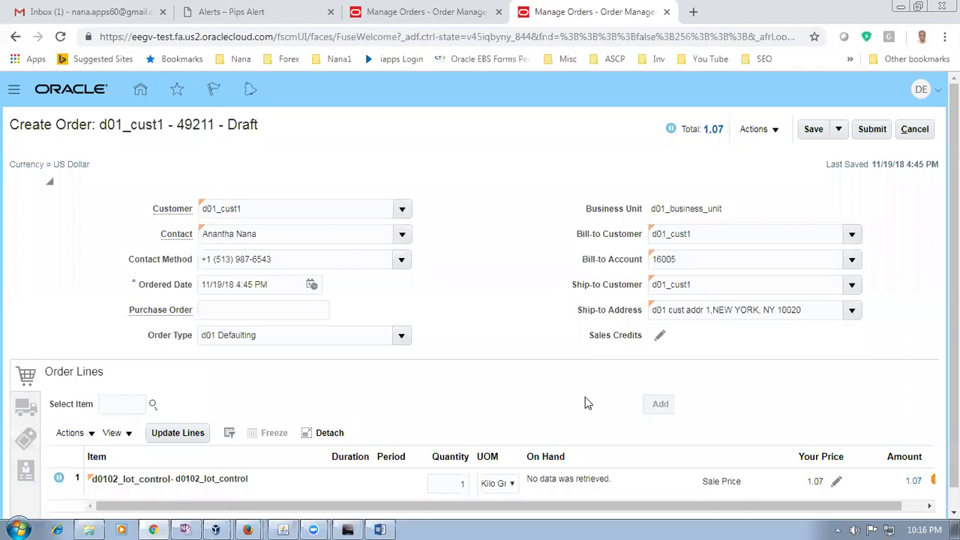
Submit the held order, acknowledge the confirmation and close the order to return to the overview
click(871, 130)
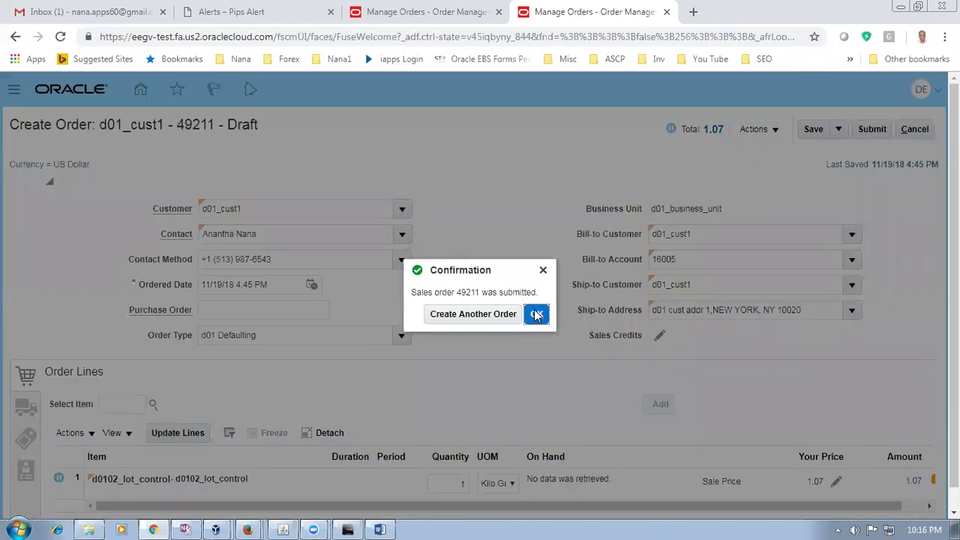
key(Return)
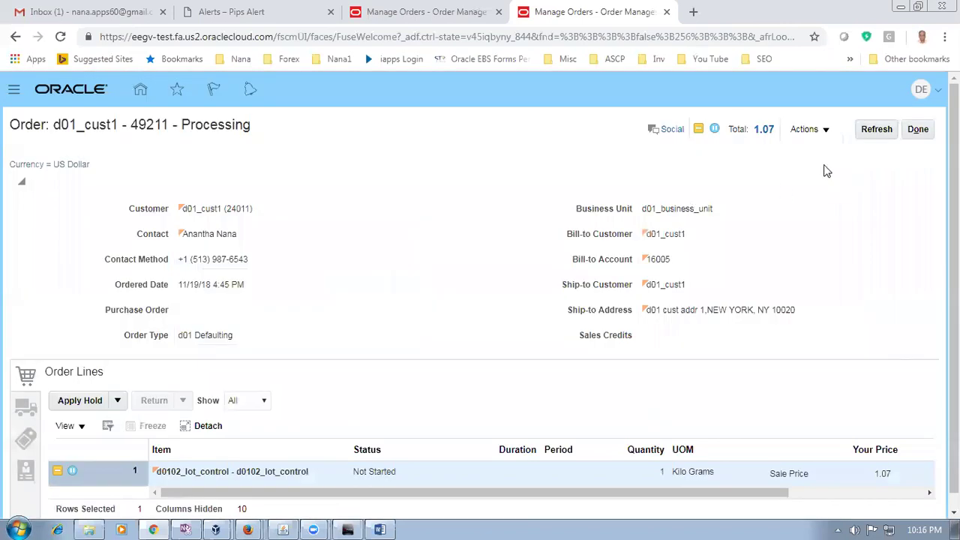
click(920, 129)
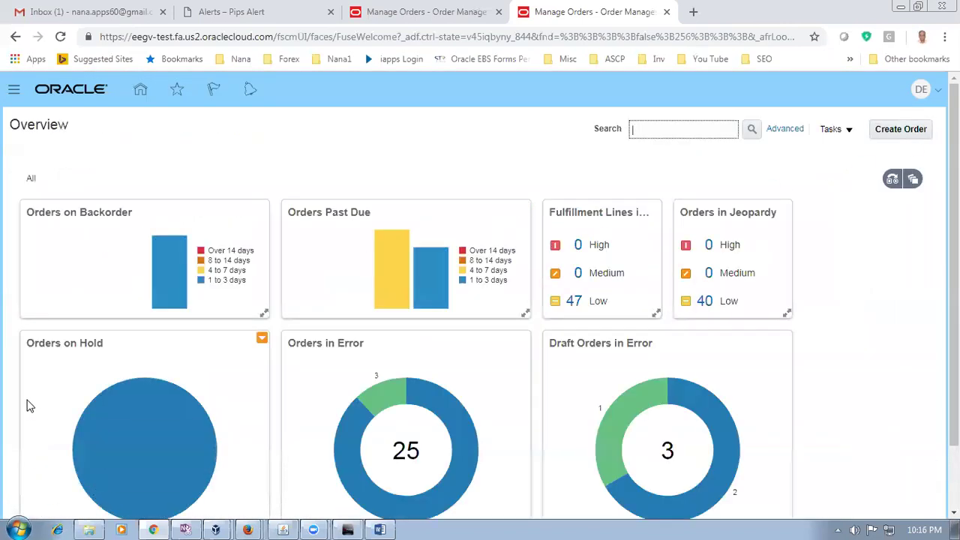
Open the orders held by d01_adv_pay_hold from the Orders on Hold chart, examine the results and return to the overview
scroll(32, 407, down, 1)
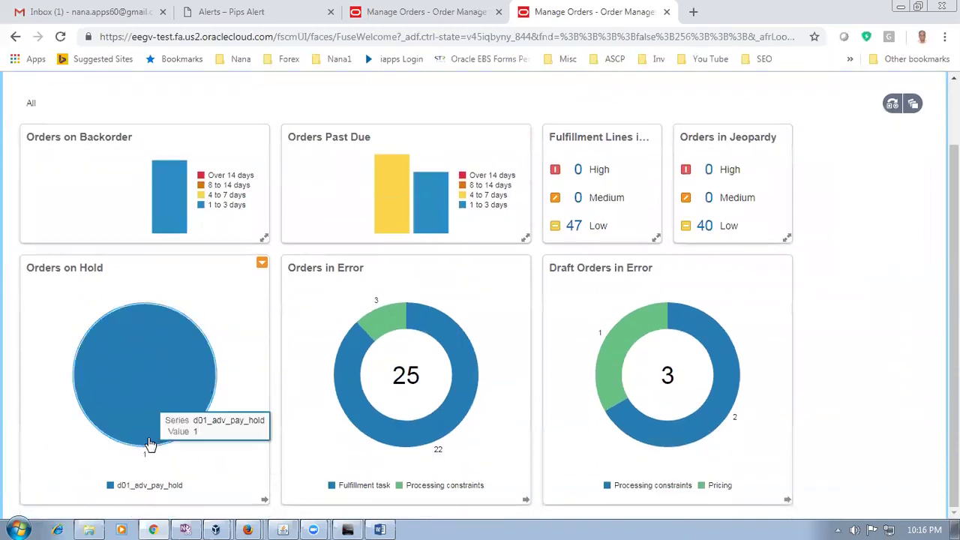
click(130, 403)
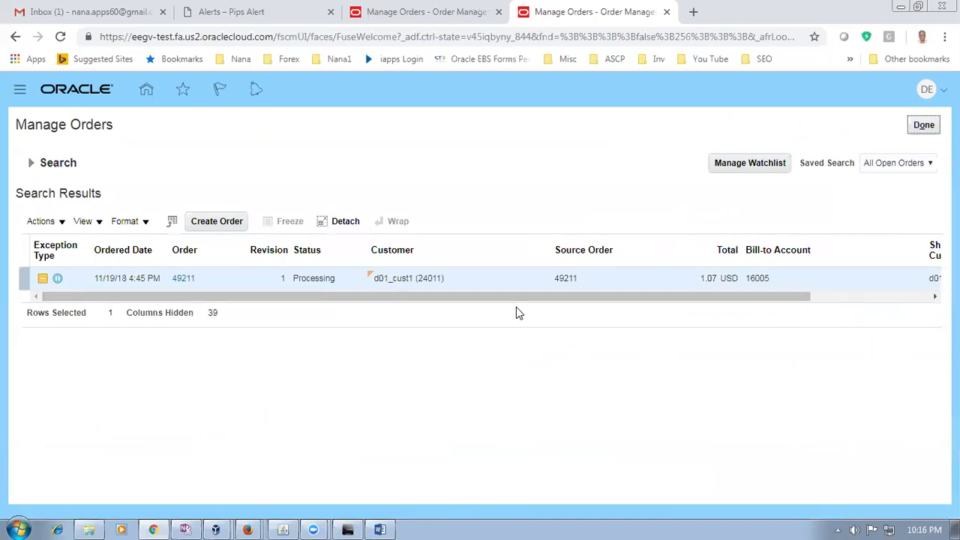
drag(523, 296, 577, 295)
drag(689, 297, 347, 296)
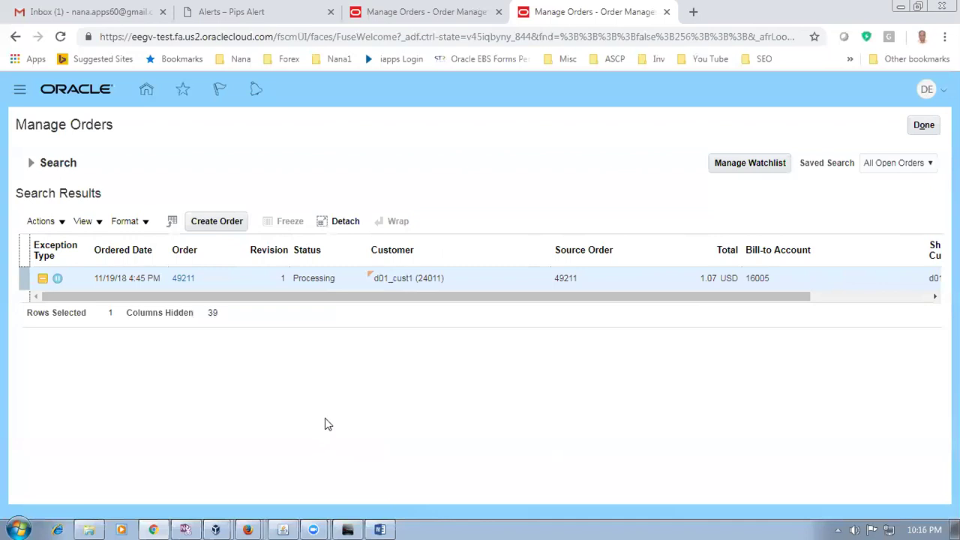
click(924, 125)
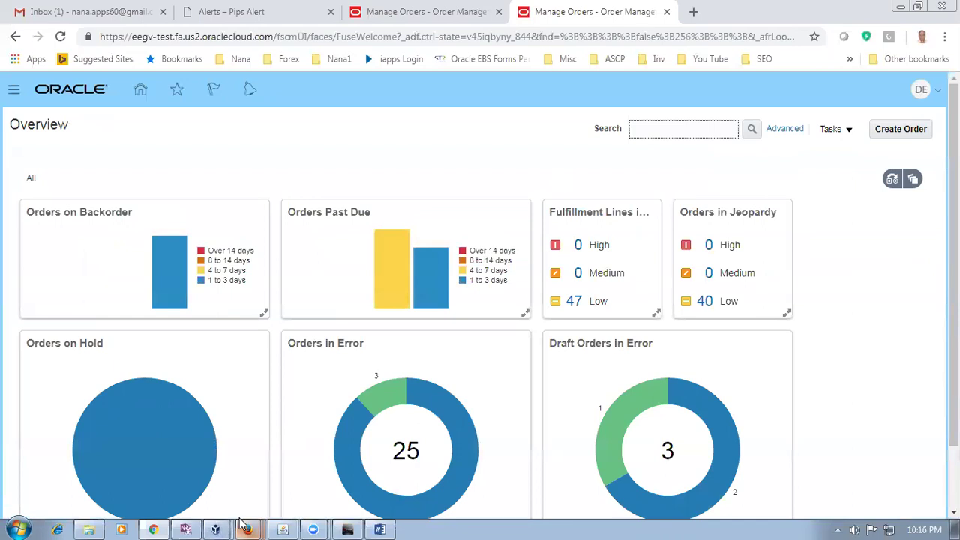
Switch to the Word worksheet and review the kit item rows for the laptop kit, its components and their item names
click(381, 529)
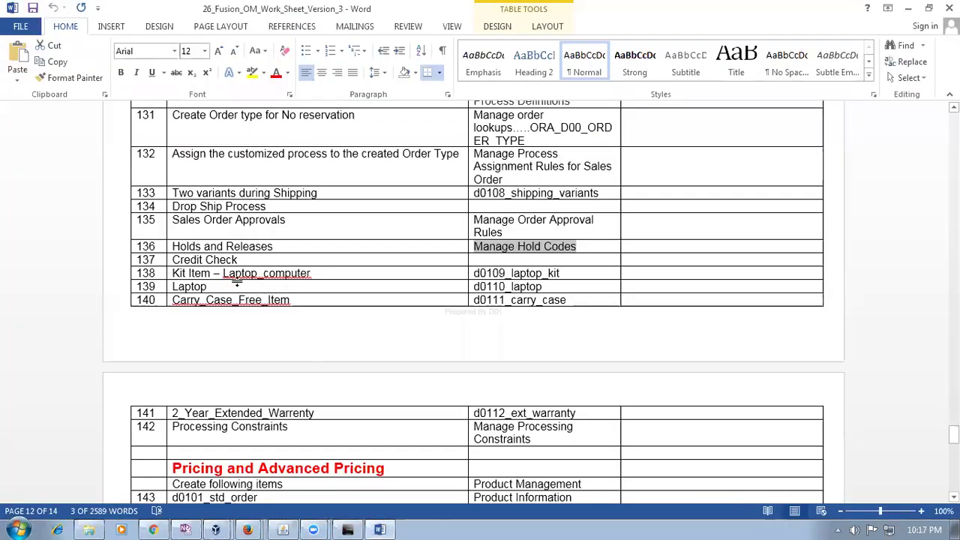
drag(223, 274, 293, 277)
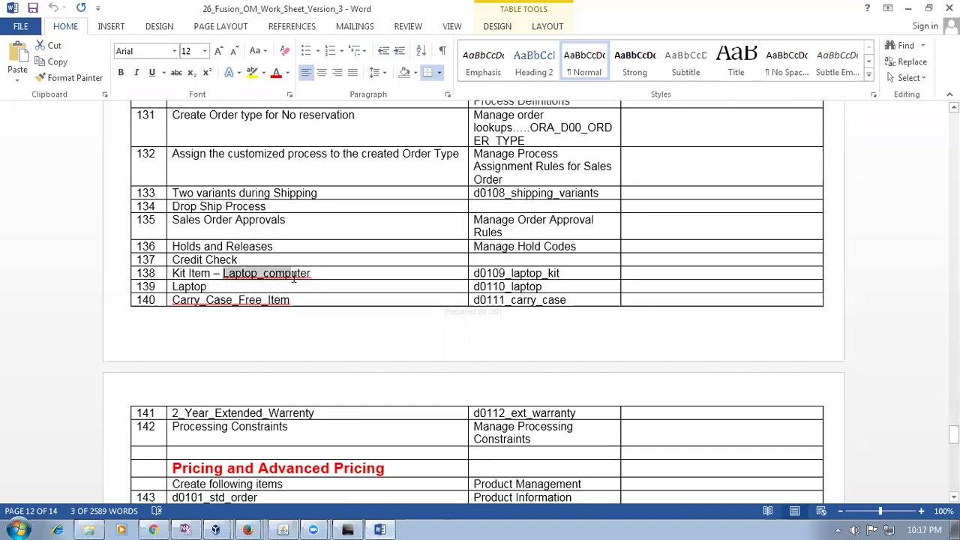
click(183, 287)
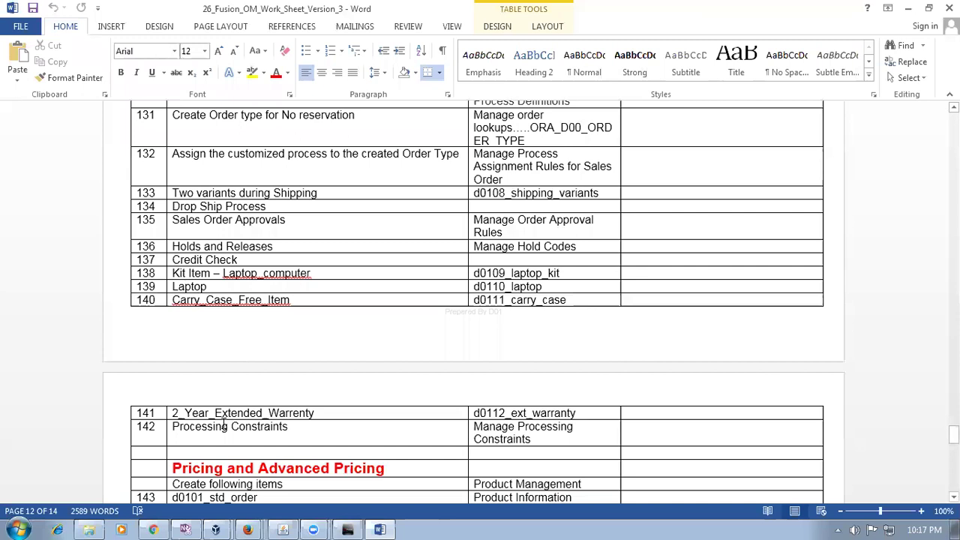
drag(216, 413, 265, 415)
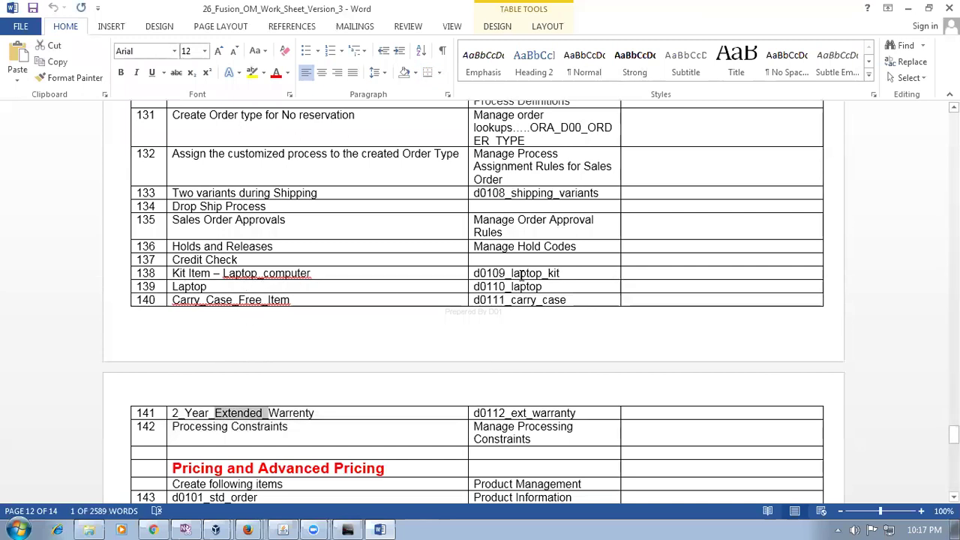
double_click(491, 273)
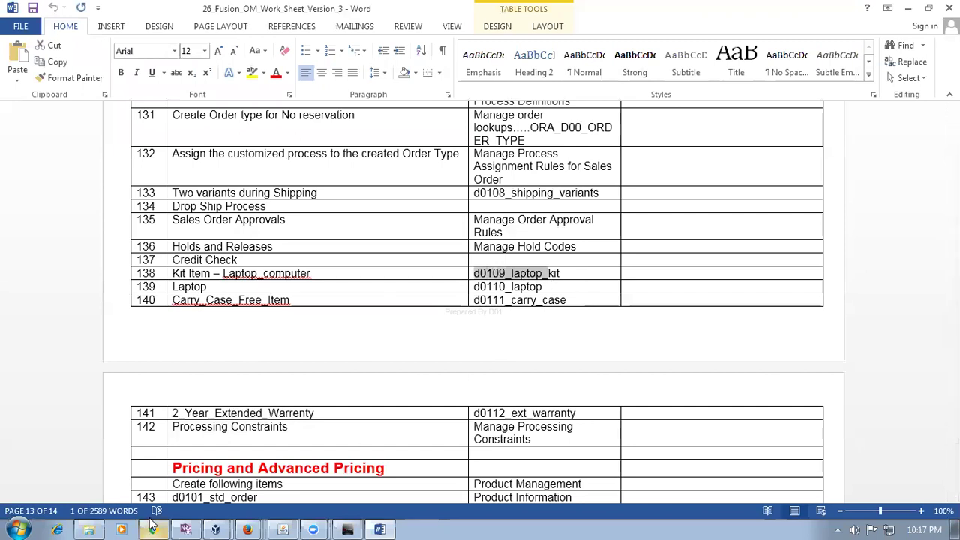
Switch back to Oracle Order Management in Chrome and create an order for customer d01_cust1 with the order type d01 Defaulting
click(153, 530)
click(906, 134)
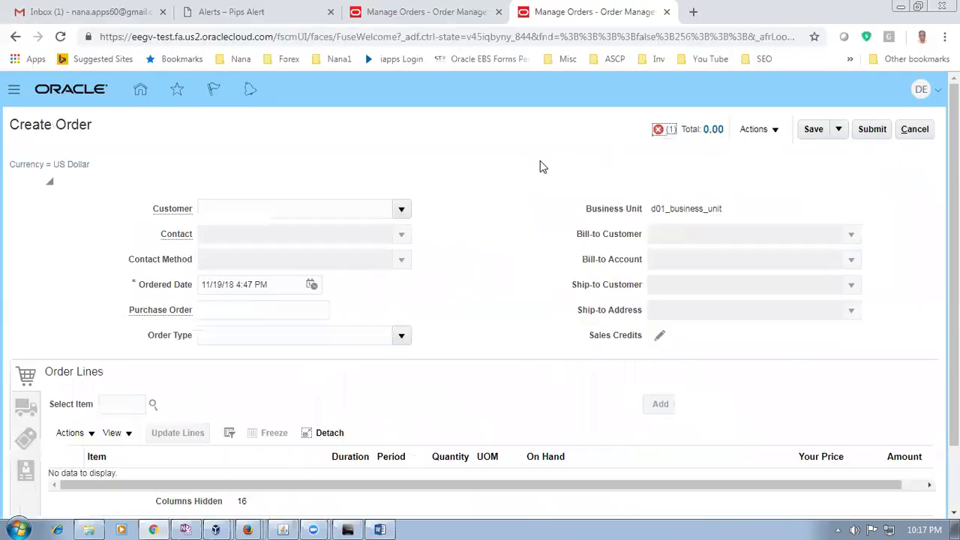
click(376, 207)
text(d01)
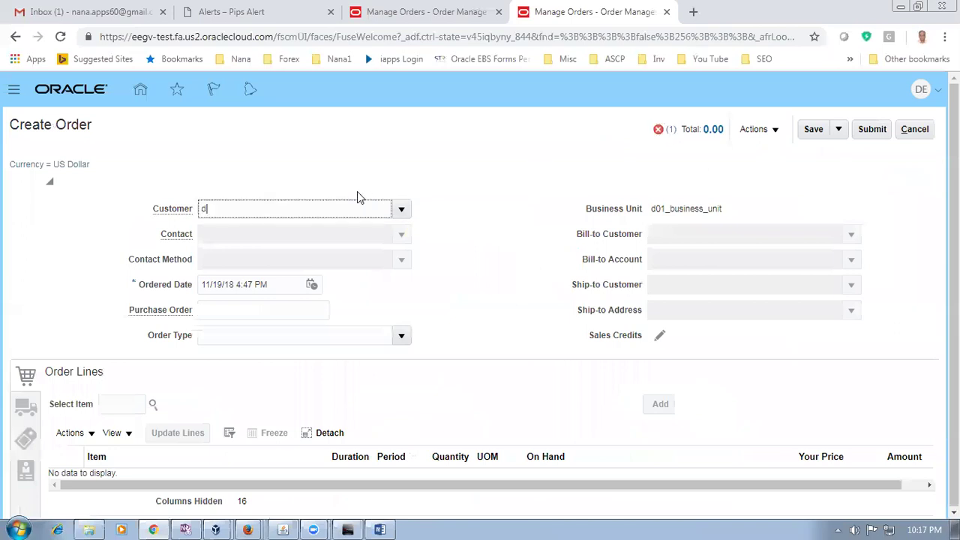
click(253, 231)
click(402, 336)
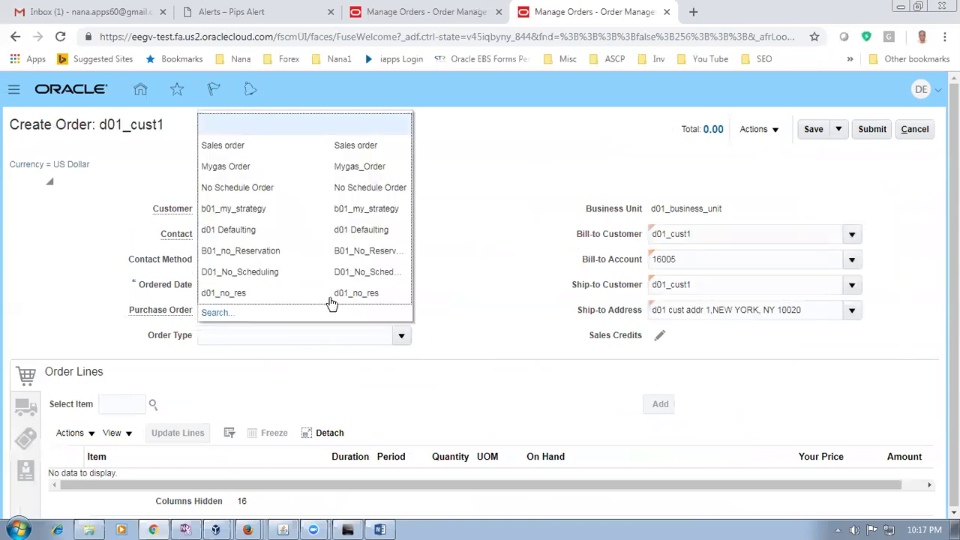
click(257, 233)
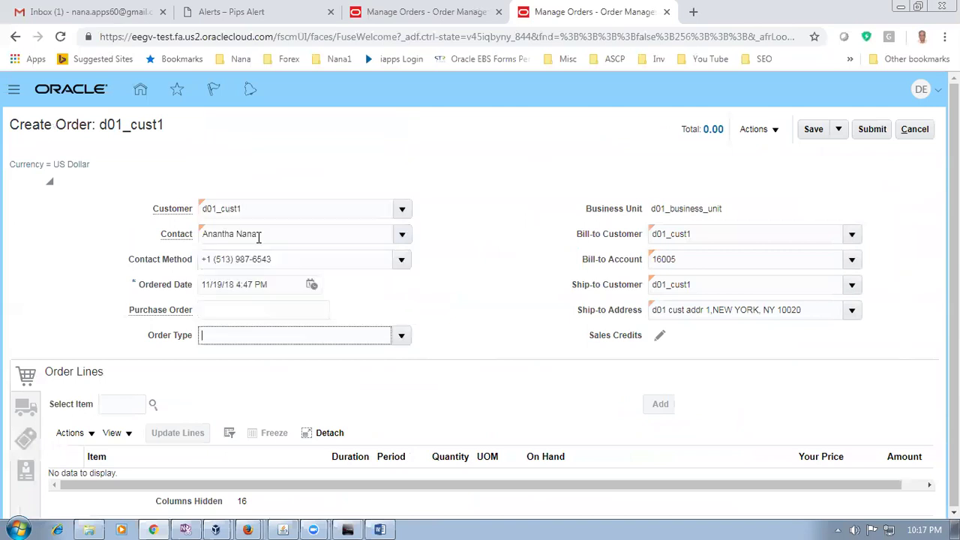
Add the kit item d0109_laptop_kit to the order lines with quantity 1
click(122, 404)
text(d)
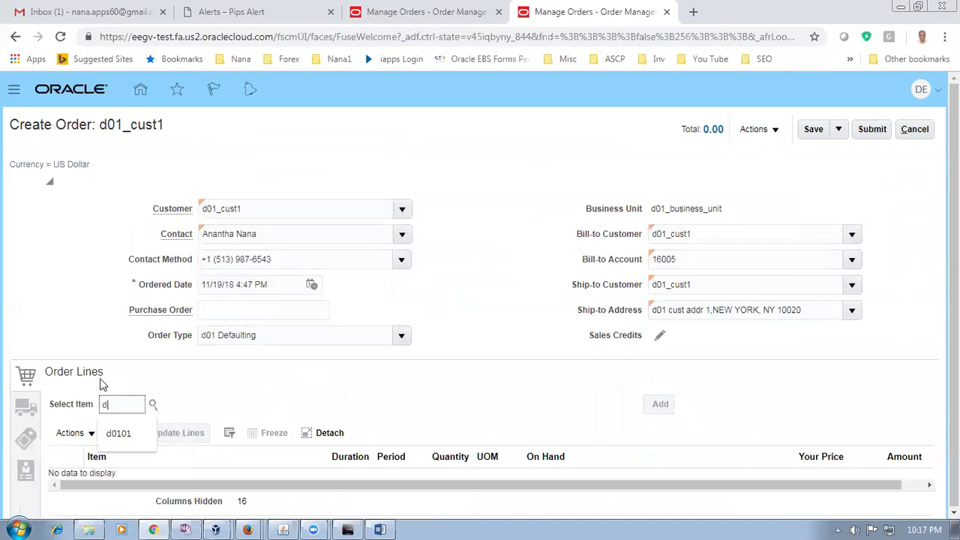
key(Tab)
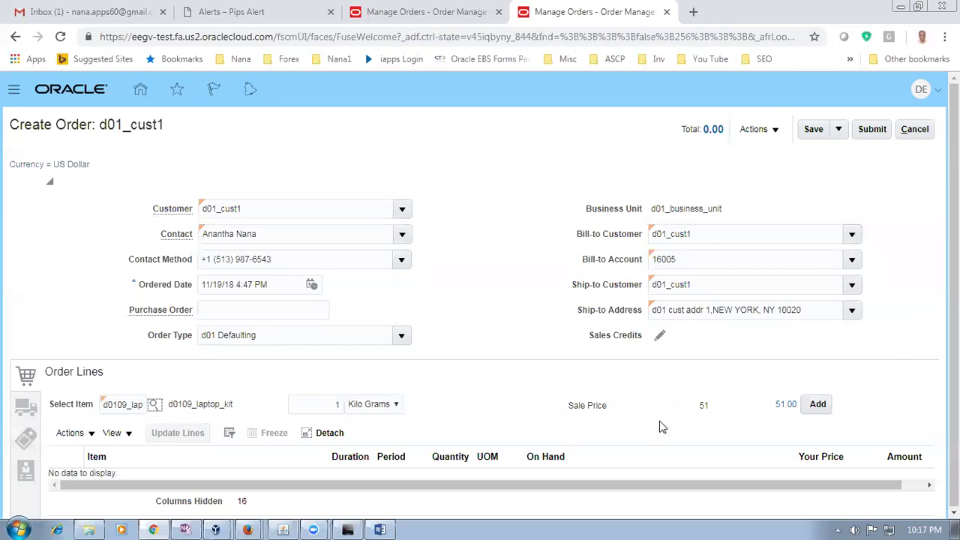
click(817, 410)
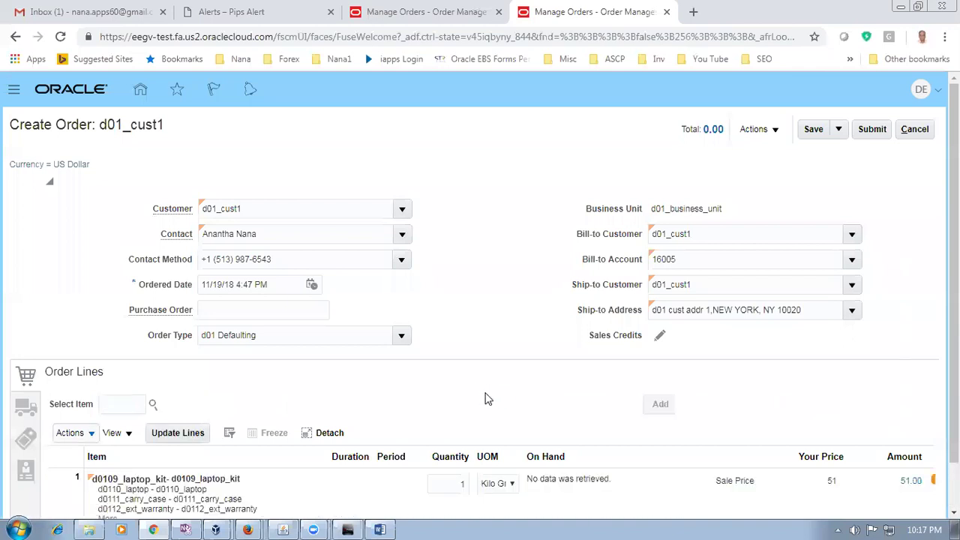
Open the full component list of the d0109_laptop_kit line, examine its included items and return to the order
scroll(488, 398, down, 1)
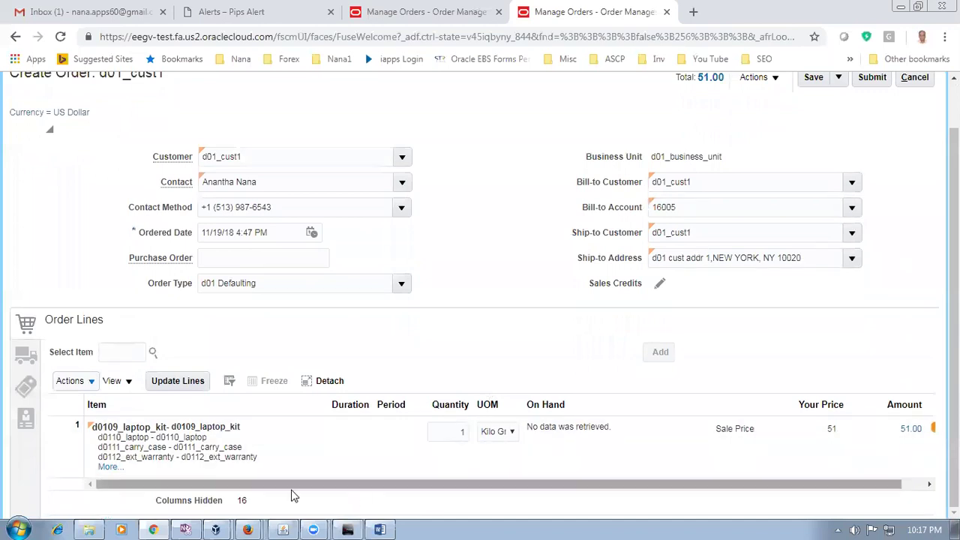
click(222, 428)
click(107, 469)
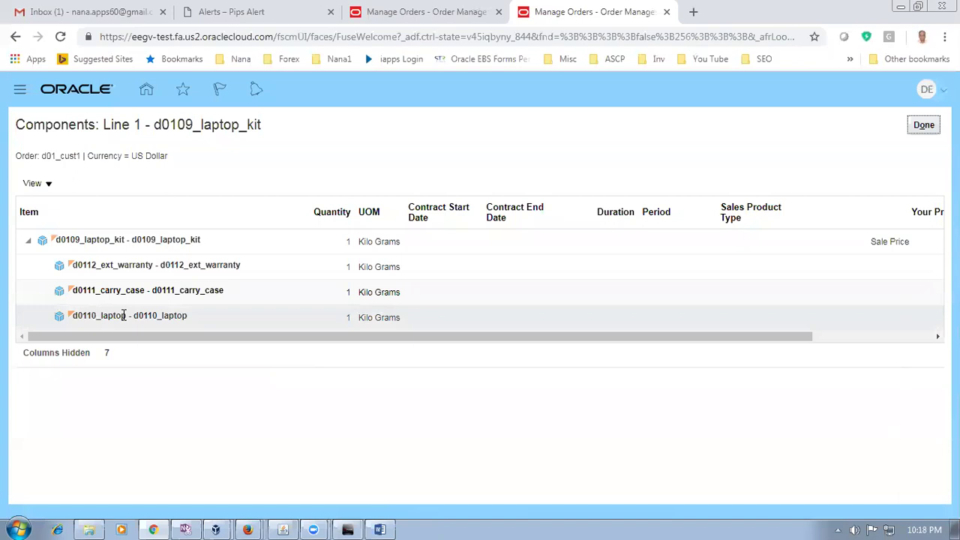
click(917, 129)
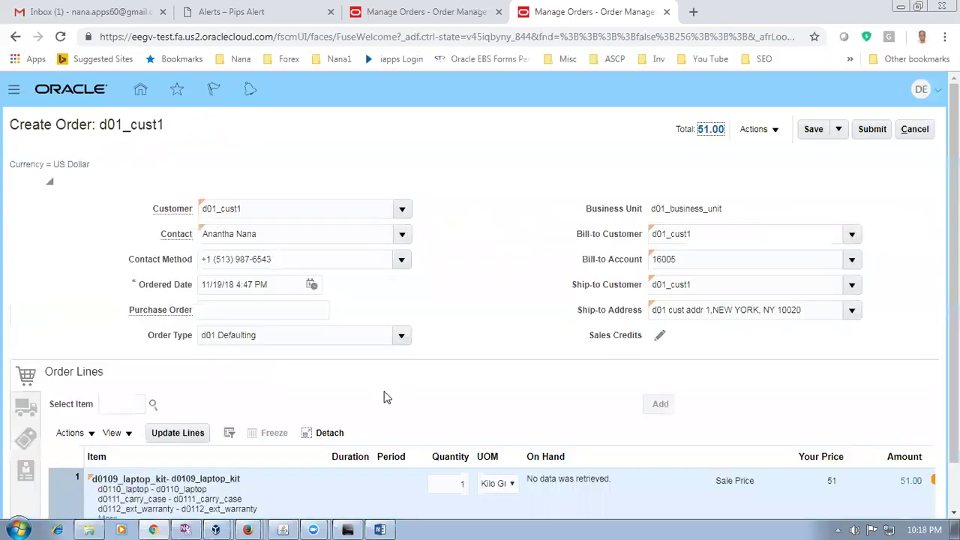
Add the item d0110_laptop to the order lines as a separate line with quantity 2
scroll(383, 397, down, 1)
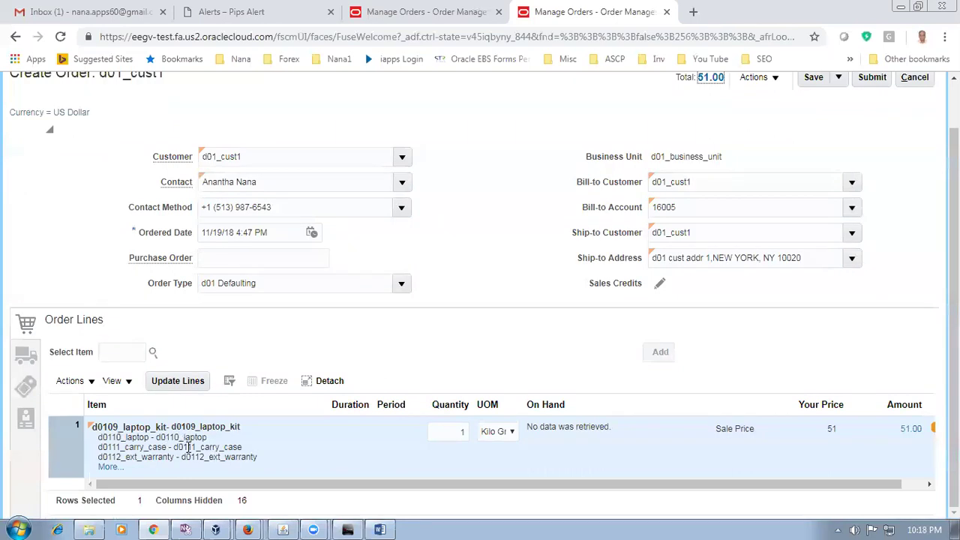
click(124, 354)
text(d)
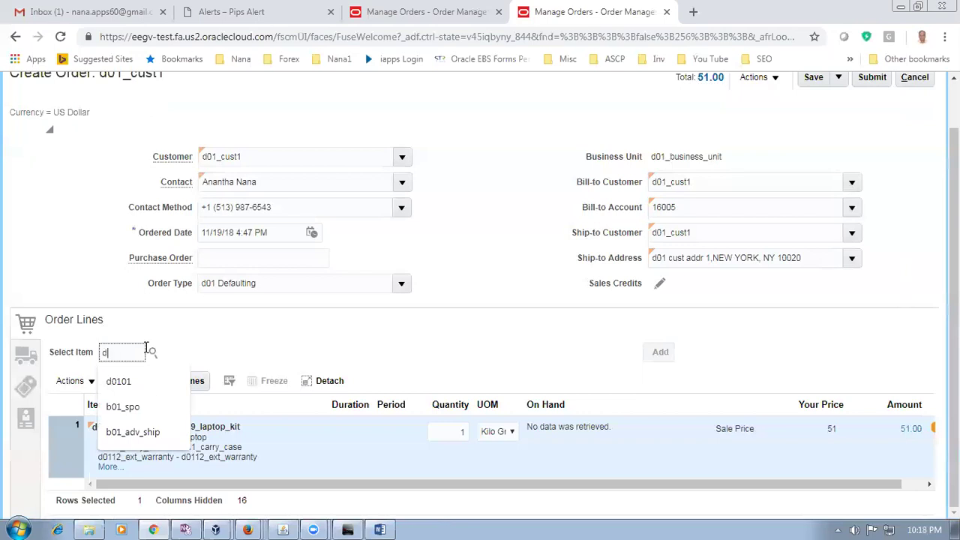
text(0110)
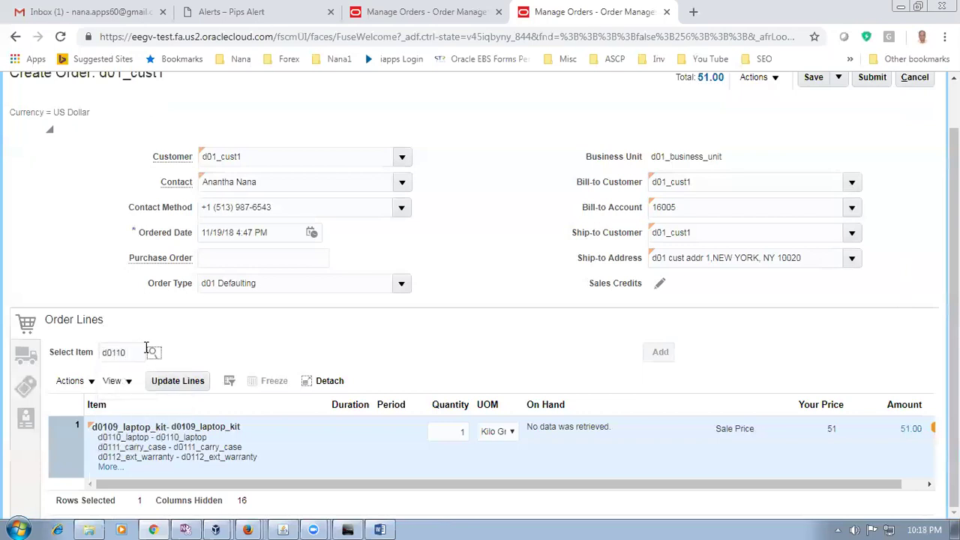
key(Tab)
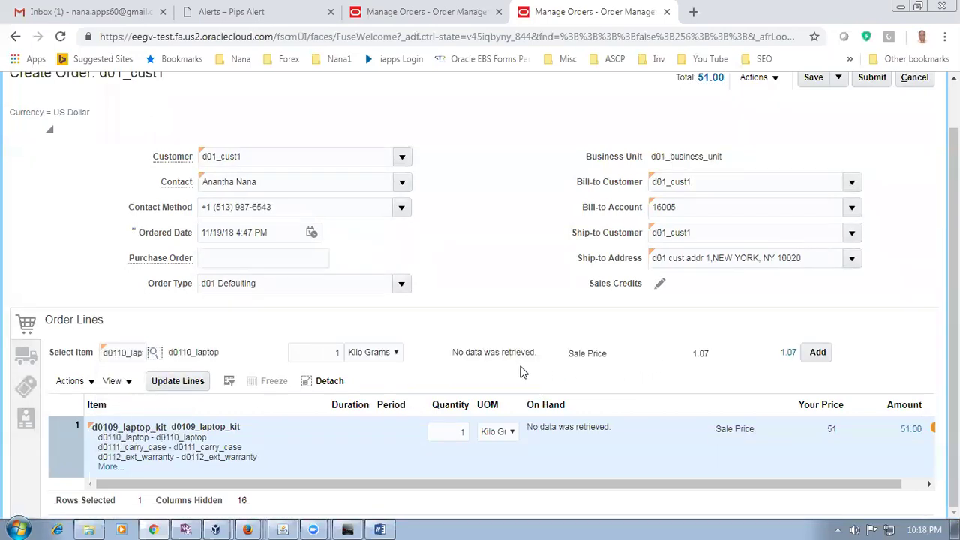
double_click(325, 353)
text(2)
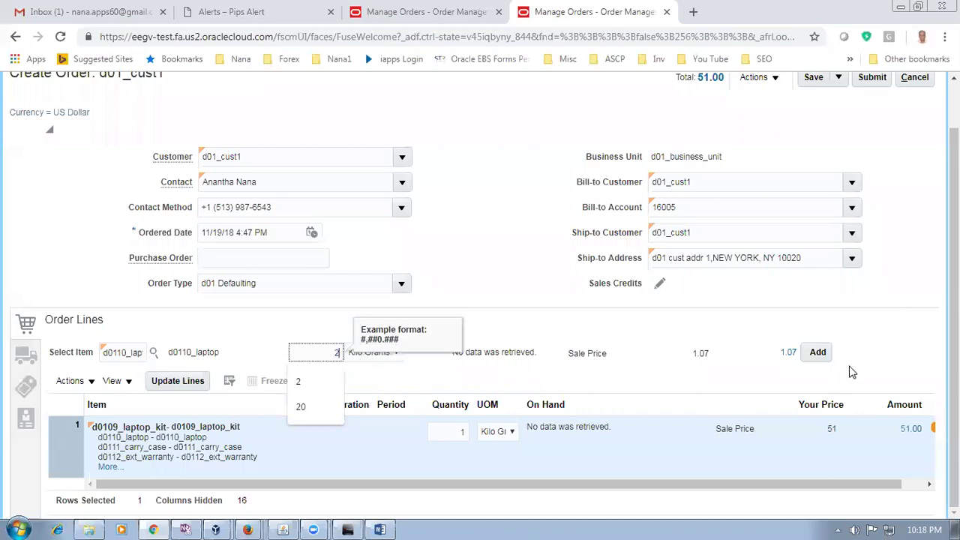
click(825, 354)
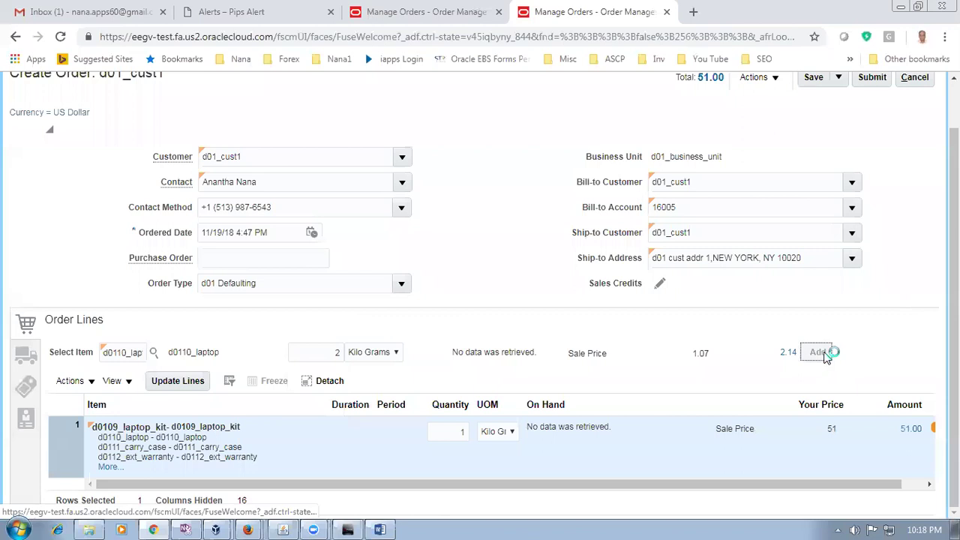
Add the item d0111_carry_case to the order lines with quantity 3
click(113, 352)
text(d0111)
key(Tab)
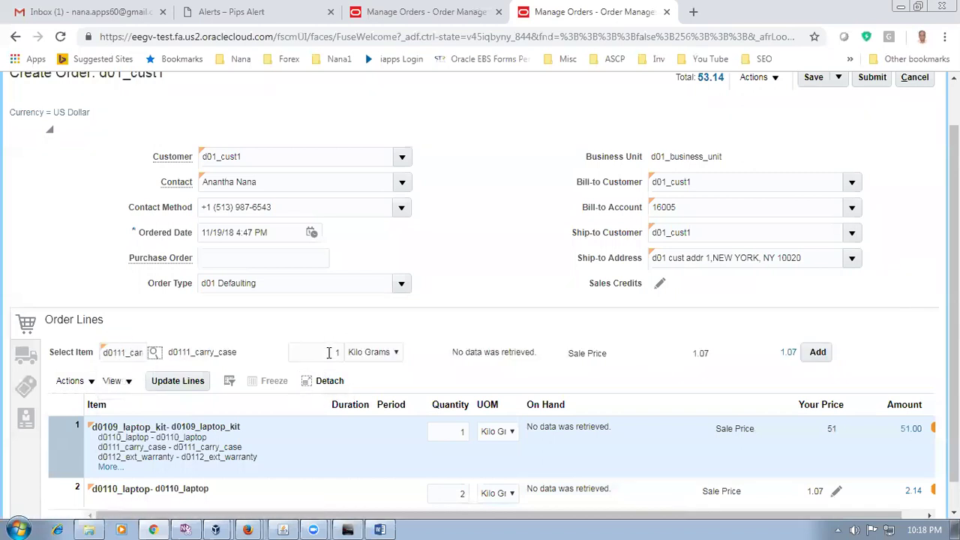
double_click(330, 350)
text(3)
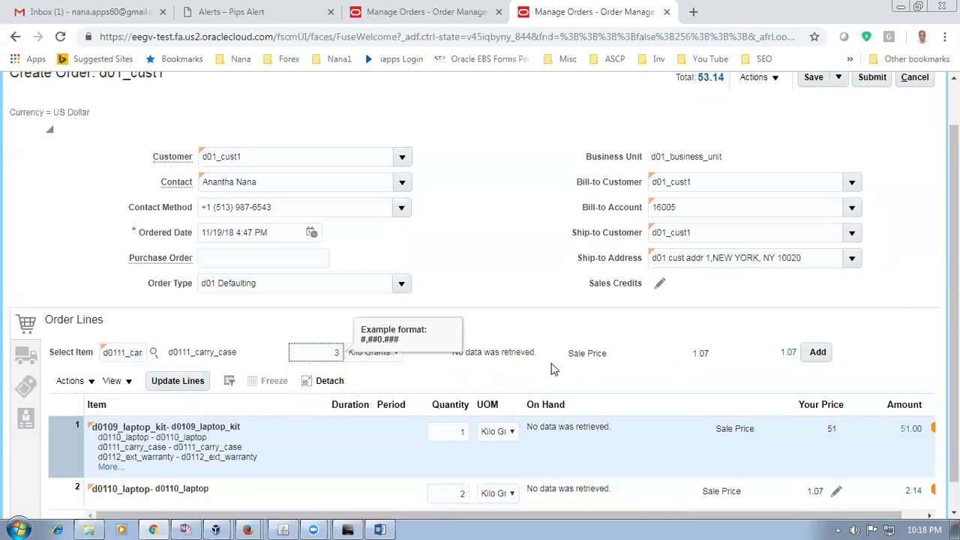
click(810, 356)
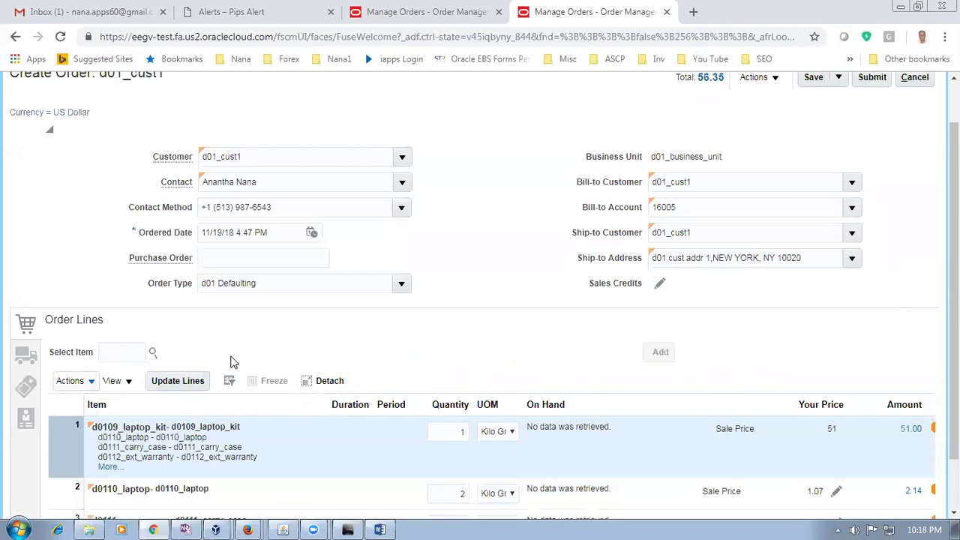
Add the item d0112_ext_warranty to the order lines with quantity 4
click(116, 357)
text(d0112)
key(Tab)
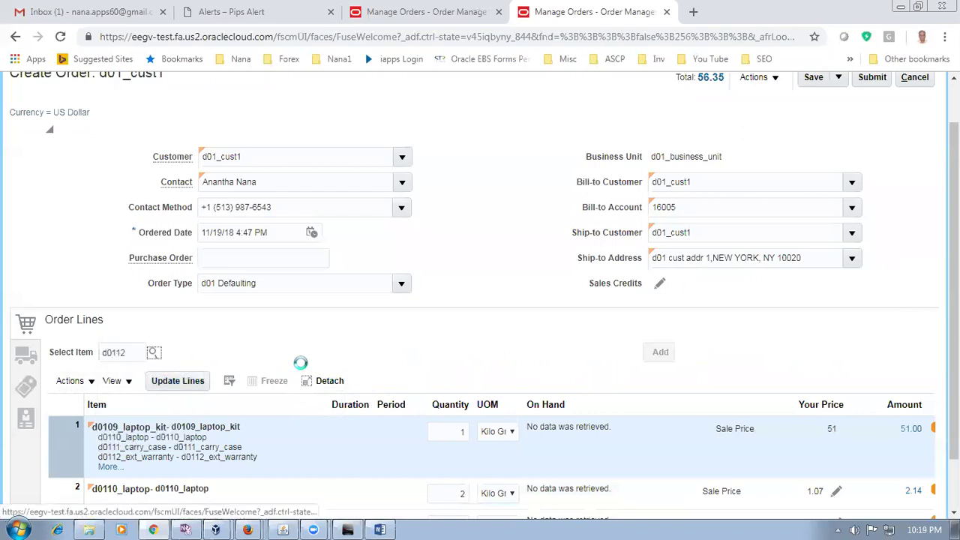
click(310, 355)
double_click(339, 357)
text(4)
key(Tab)
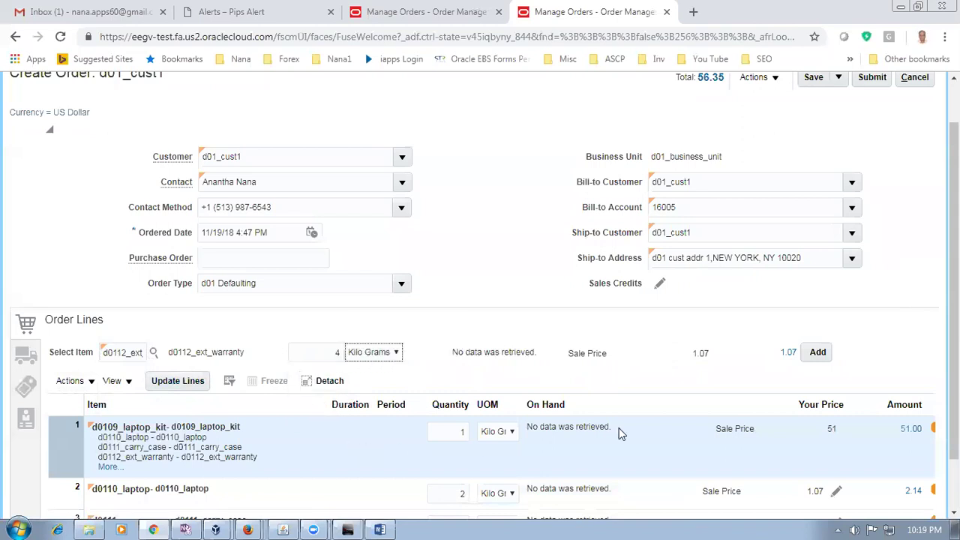
click(817, 352)
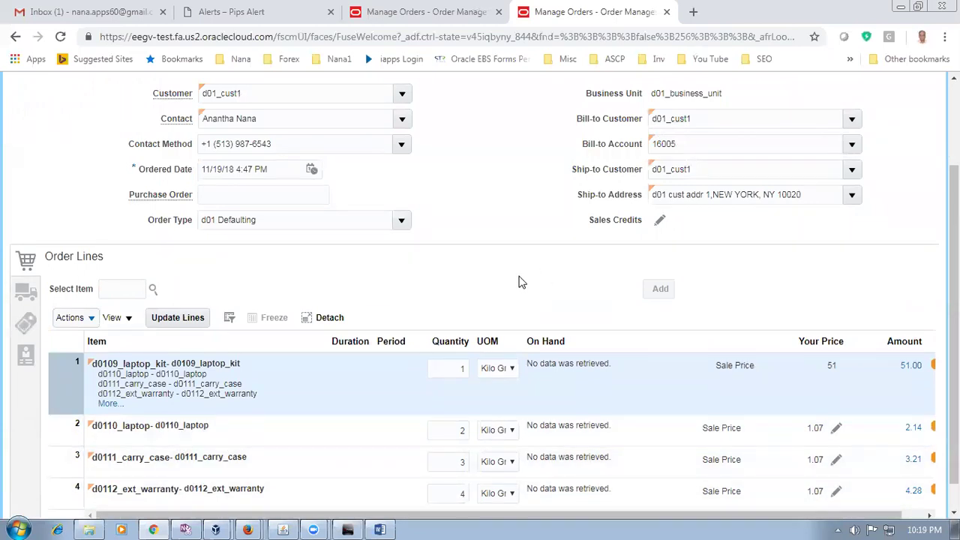
Save the order with its four lines, submit it and acknowledge the submission to open the submitted order
scroll(525, 289, up, 3)
click(814, 129)
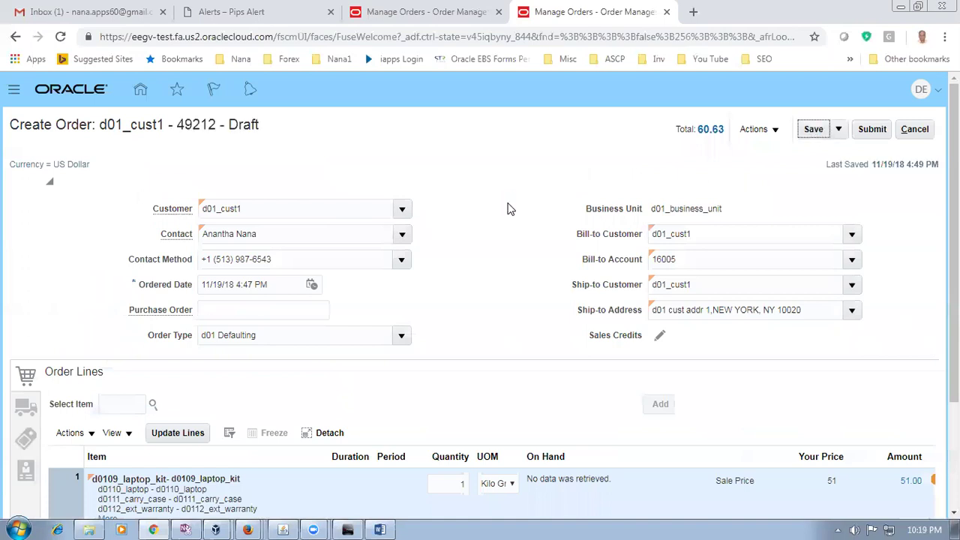
scroll(476, 274, down, 2)
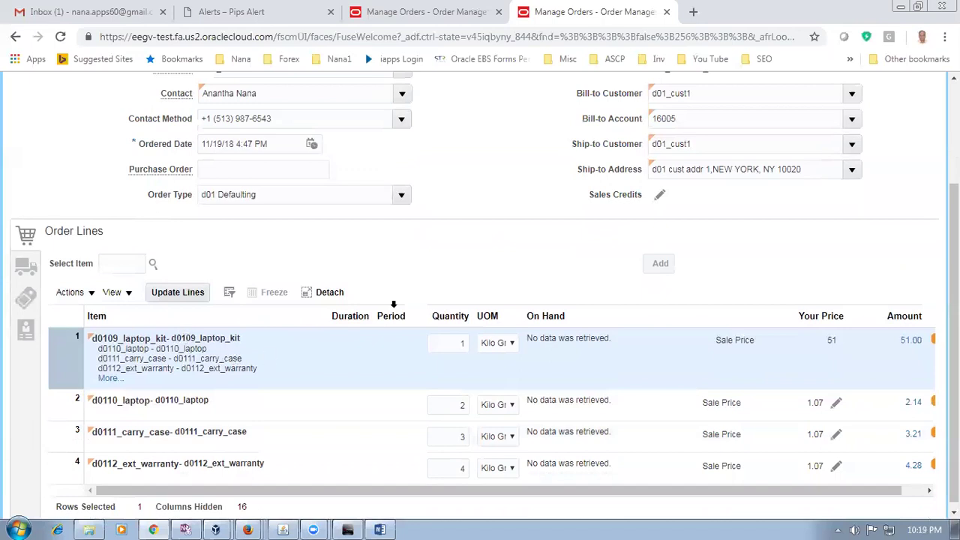
scroll(483, 258, up, 2)
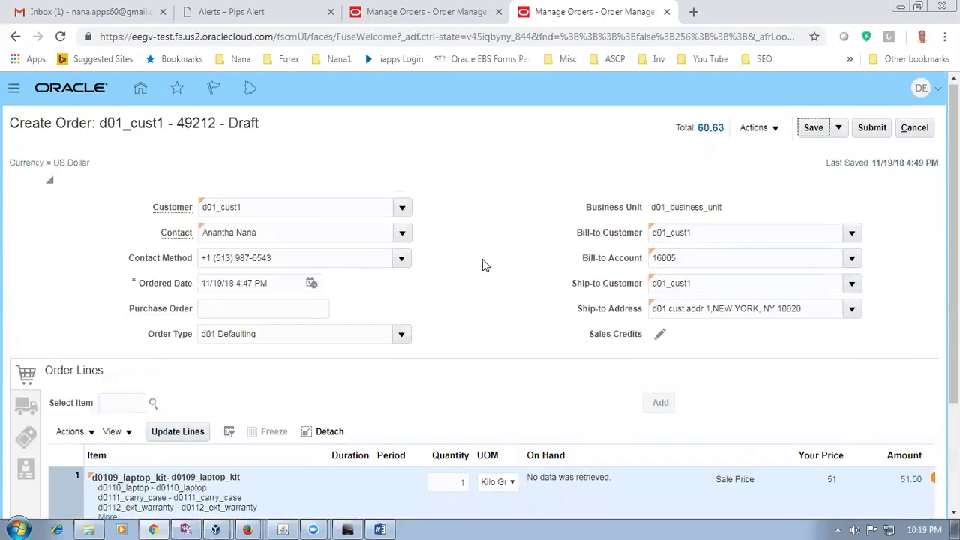
click(871, 129)
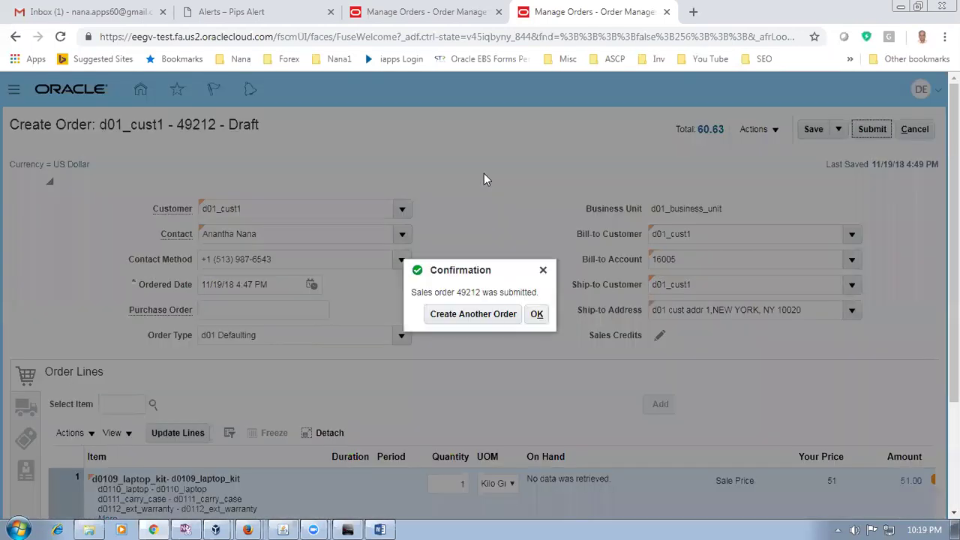
click(534, 316)
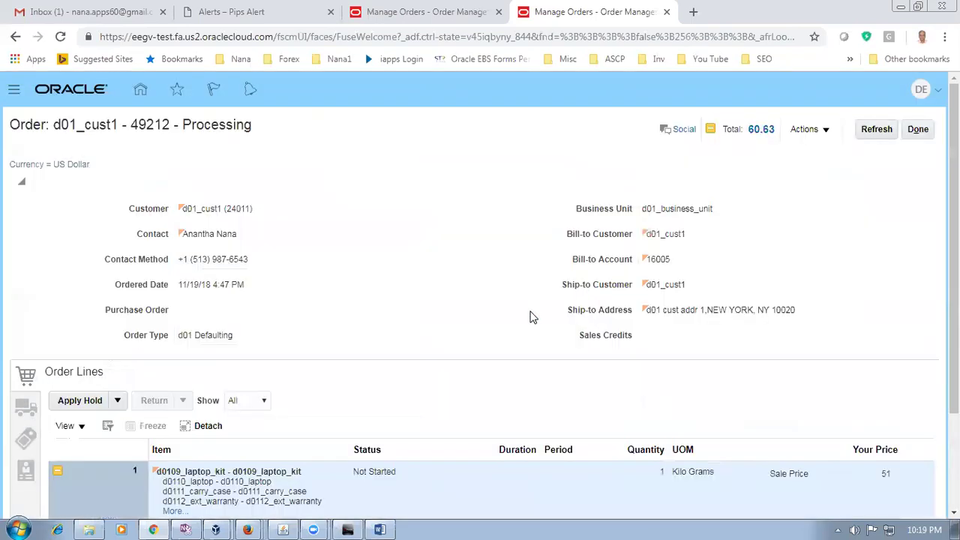
Switch the submitted order to the fulfillment view and expand the d0109_laptop_kit fulfillment line to show its components
click(798, 138)
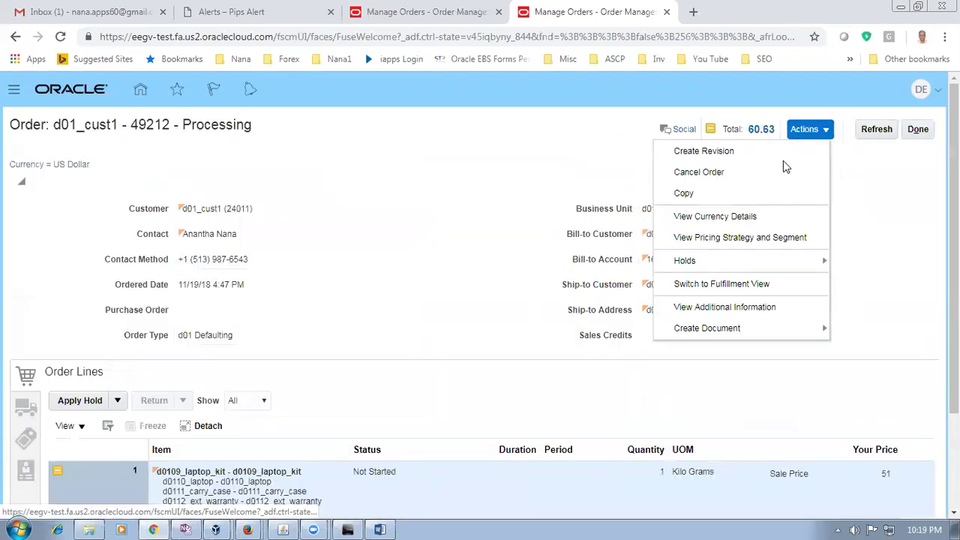
click(726, 284)
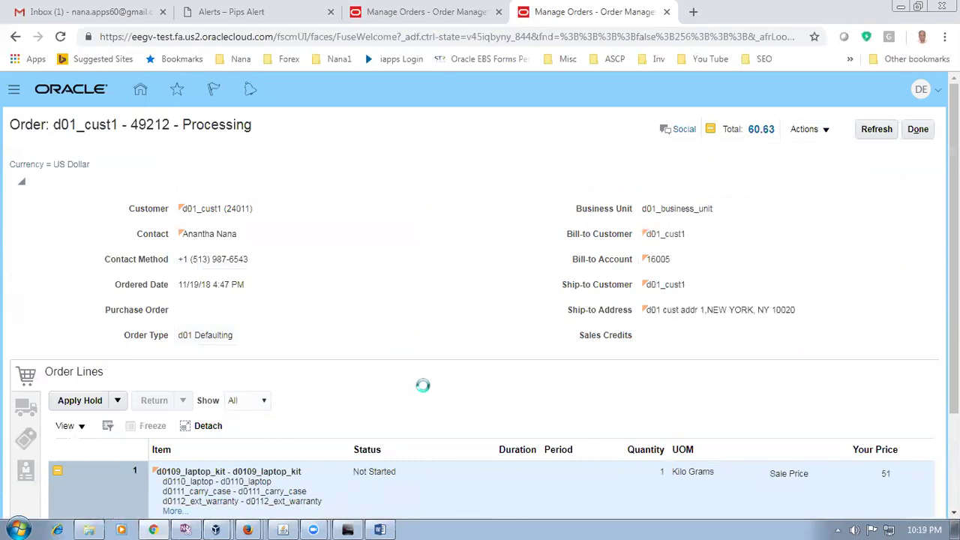
scroll(421, 392, down, 2)
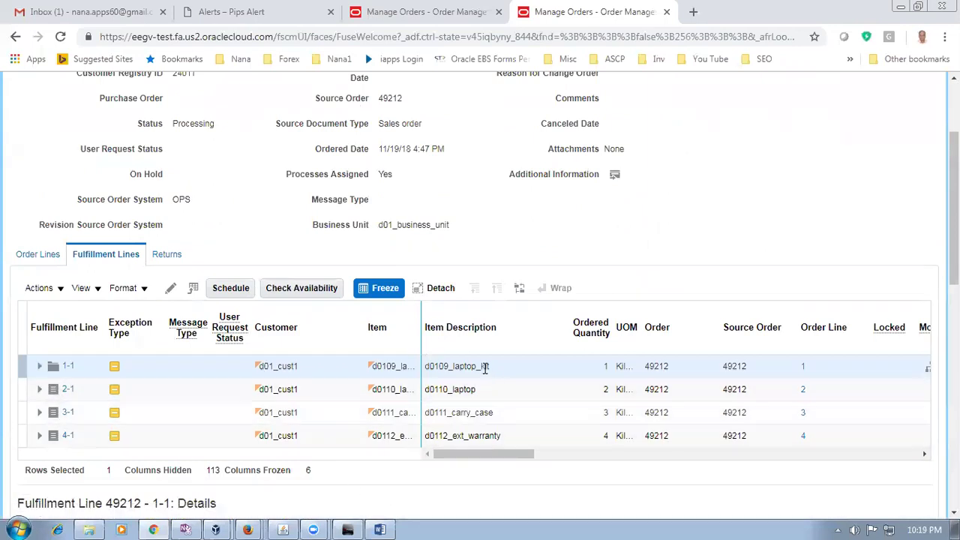
click(40, 366)
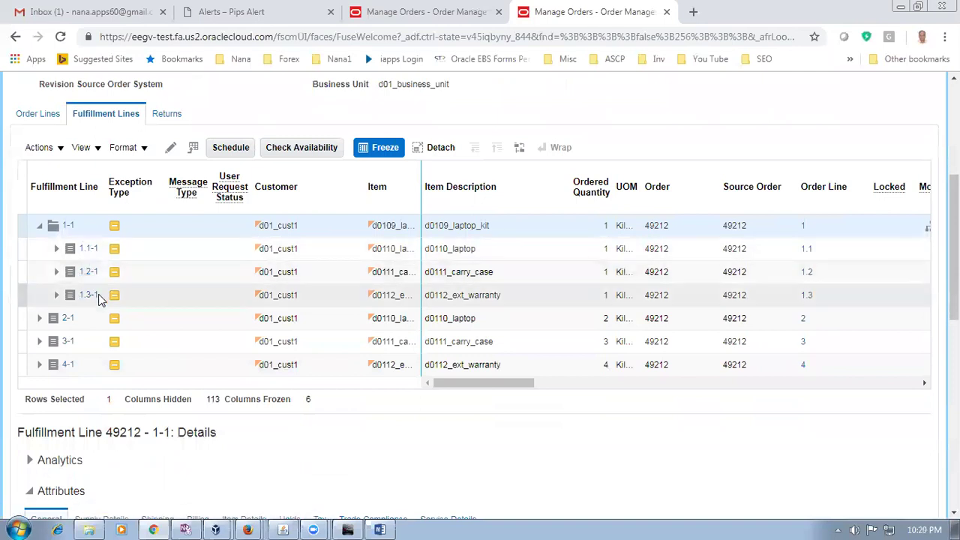
Widen the Orchestration Process Number column of the fulfillment lines so the full numbers can be compared across lines
drag(471, 384, 537, 387)
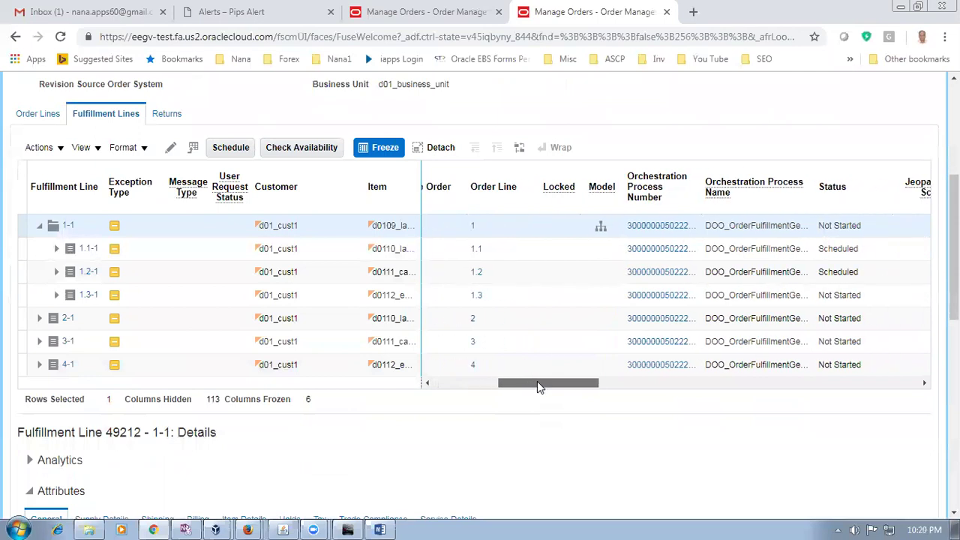
click(679, 227)
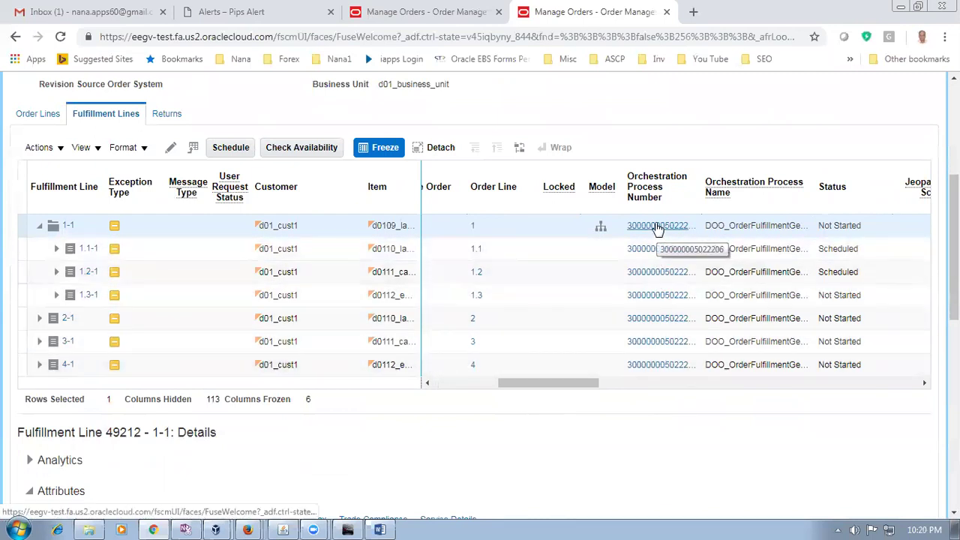
drag(699, 187, 727, 191)
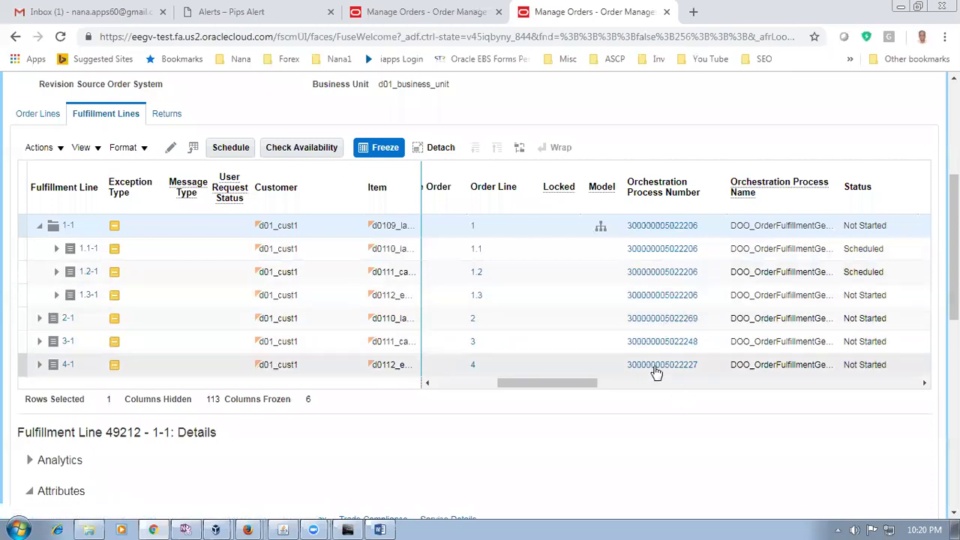
Refresh the order twice and check the status and message type of each fulfillment line
scroll(897, 132, up, 2)
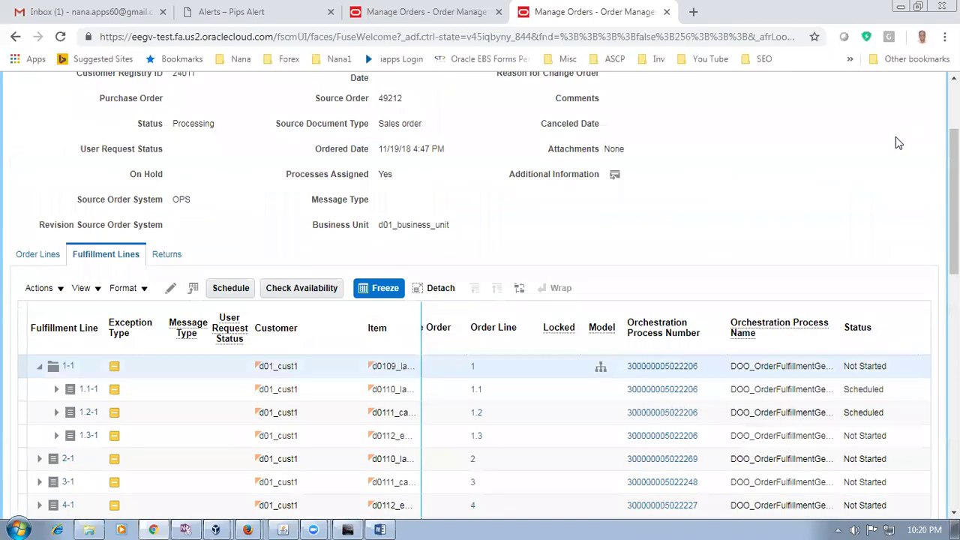
scroll(898, 142, up, 2)
click(873, 129)
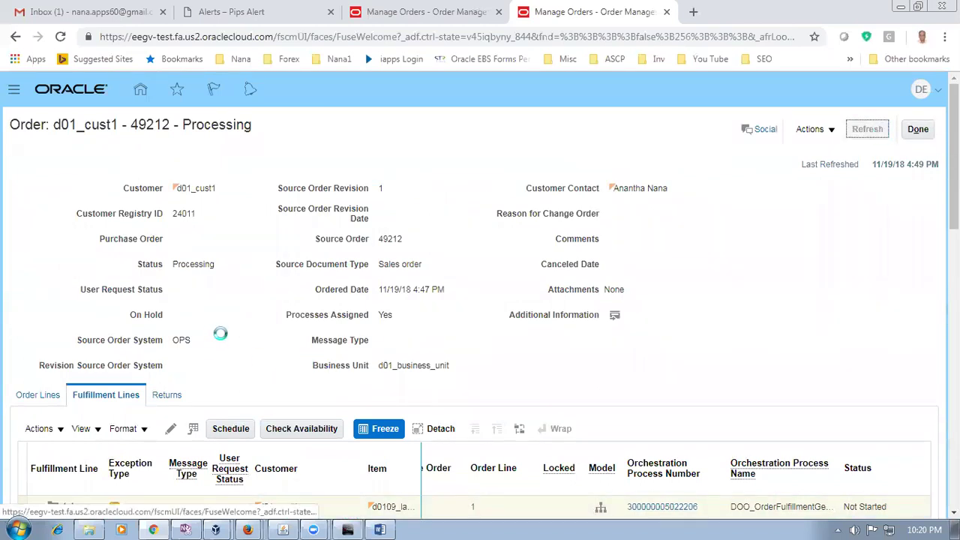
scroll(222, 340, down, 4)
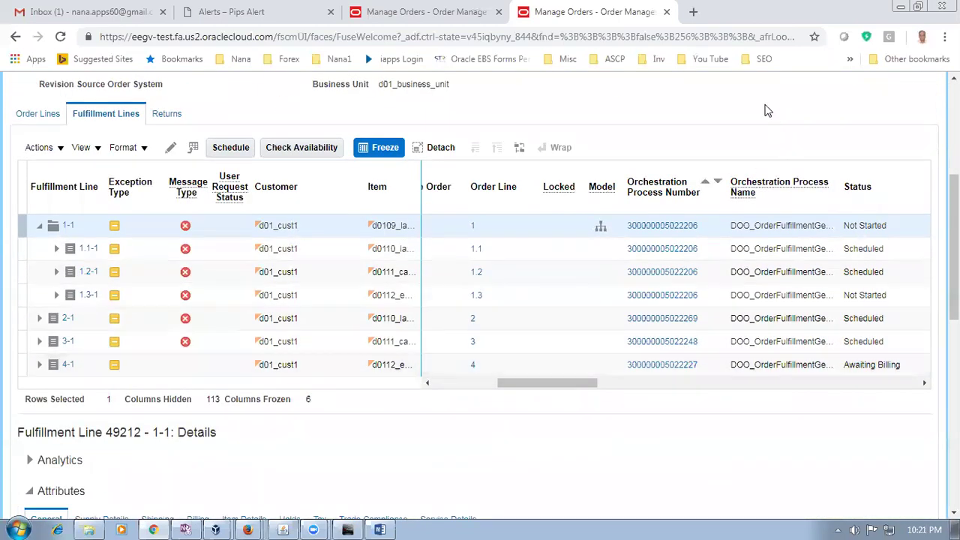
scroll(825, 141, up, 3)
scroll(844, 140, up, 1)
click(868, 133)
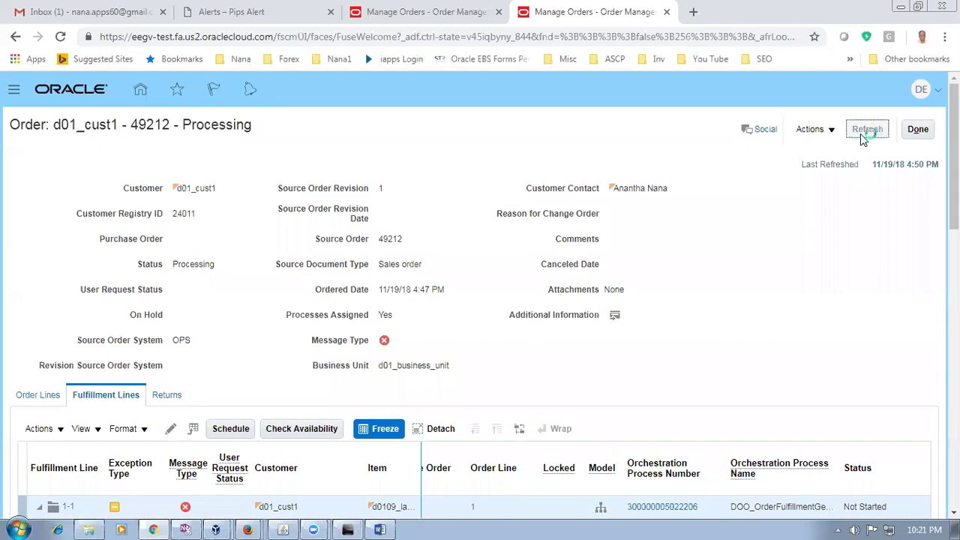
scroll(247, 351, down, 3)
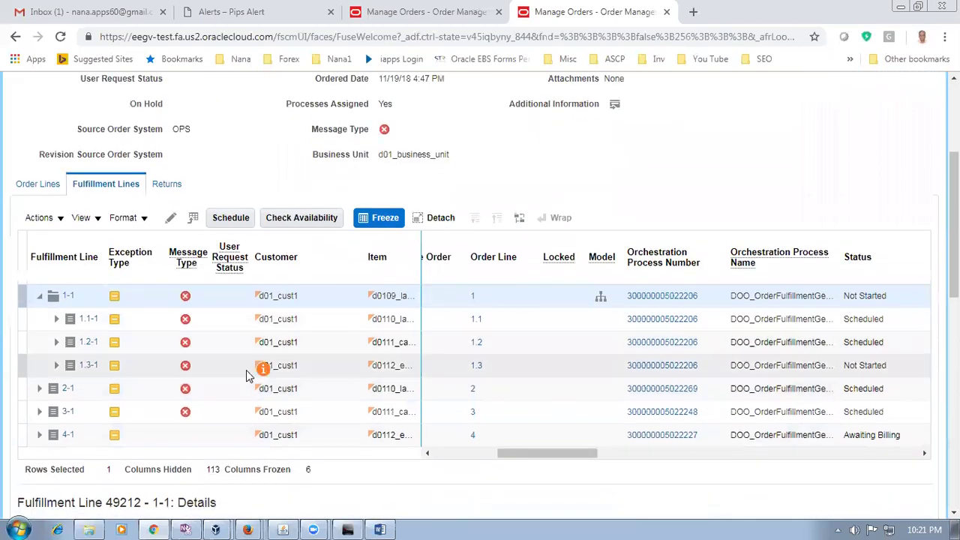
Open the orchestration messages of fulfillment line 1.1-1, read the messages for the Reserve task entries and close them
click(79, 320)
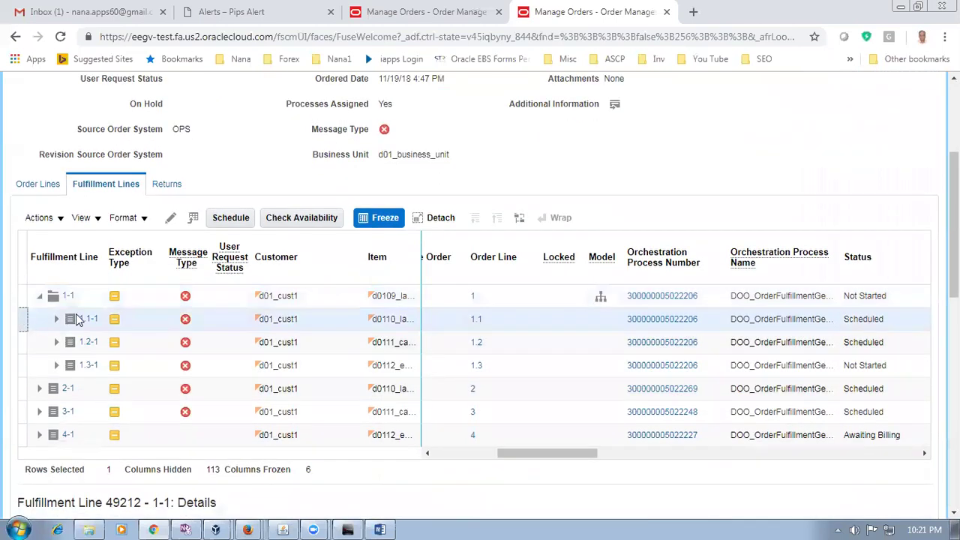
click(185, 320)
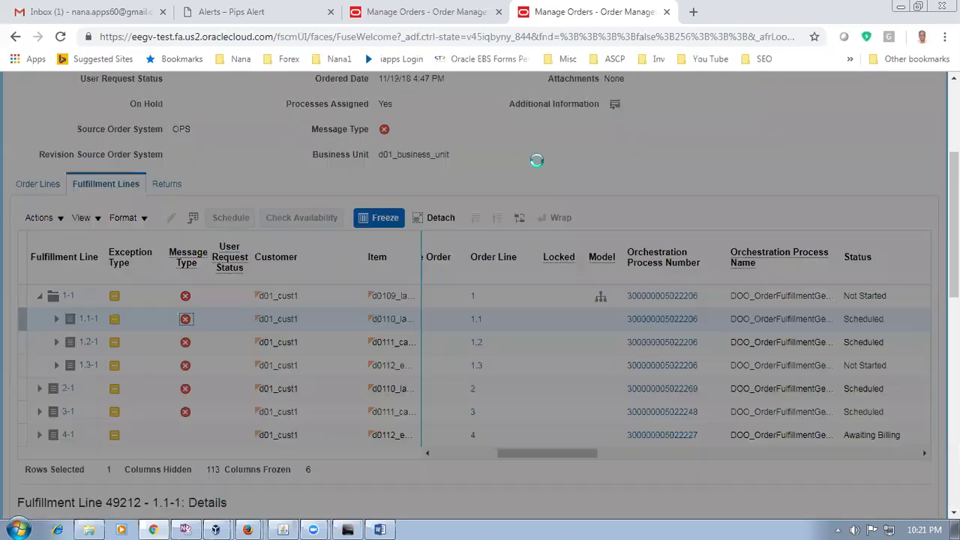
click(515, 248)
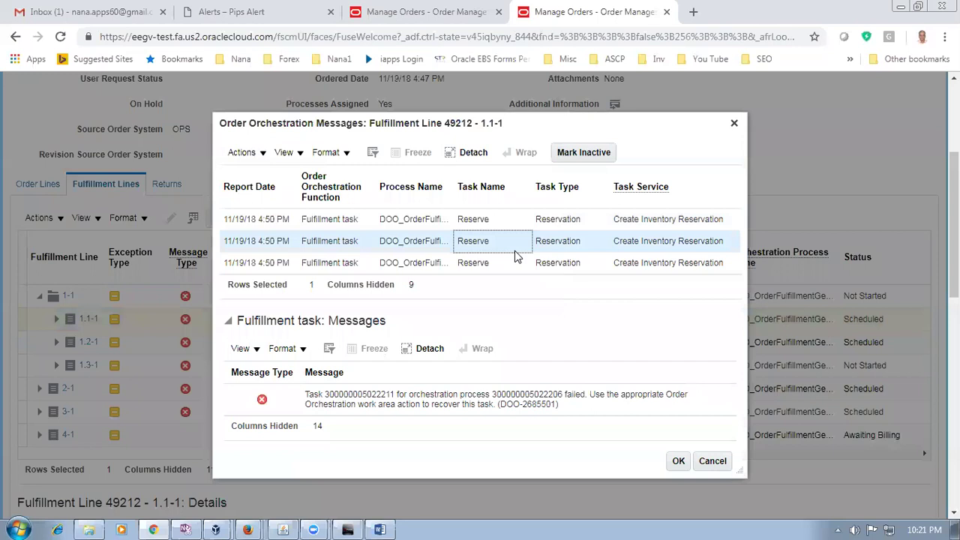
click(518, 263)
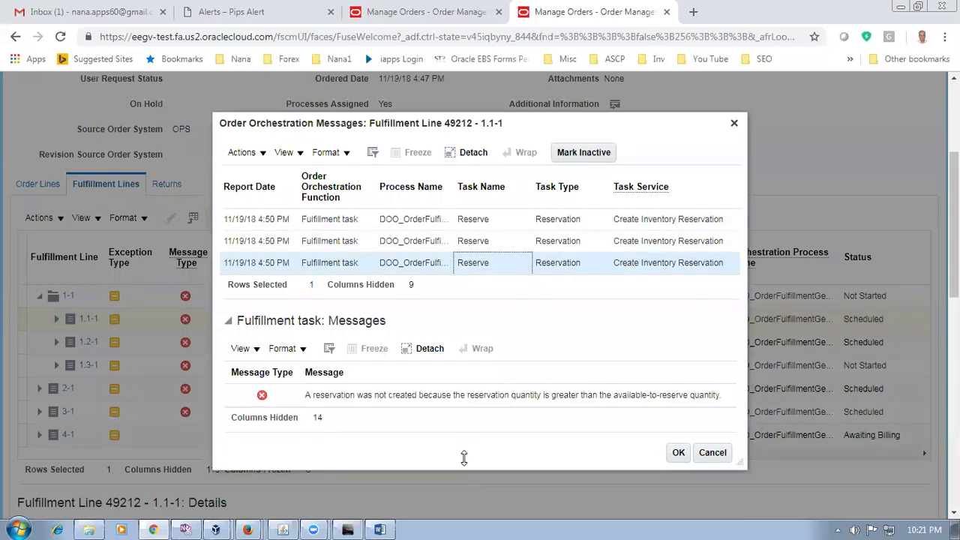
drag(498, 402, 702, 404)
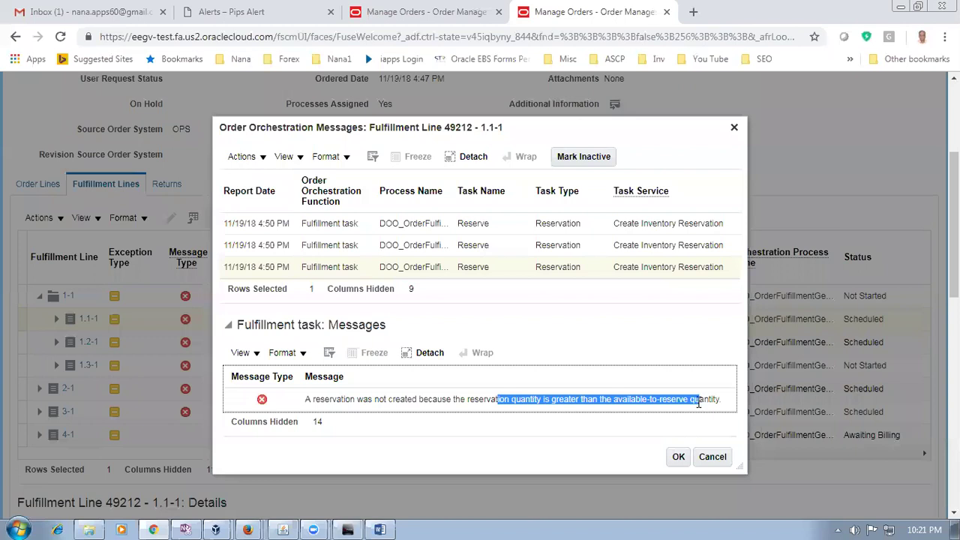
click(670, 457)
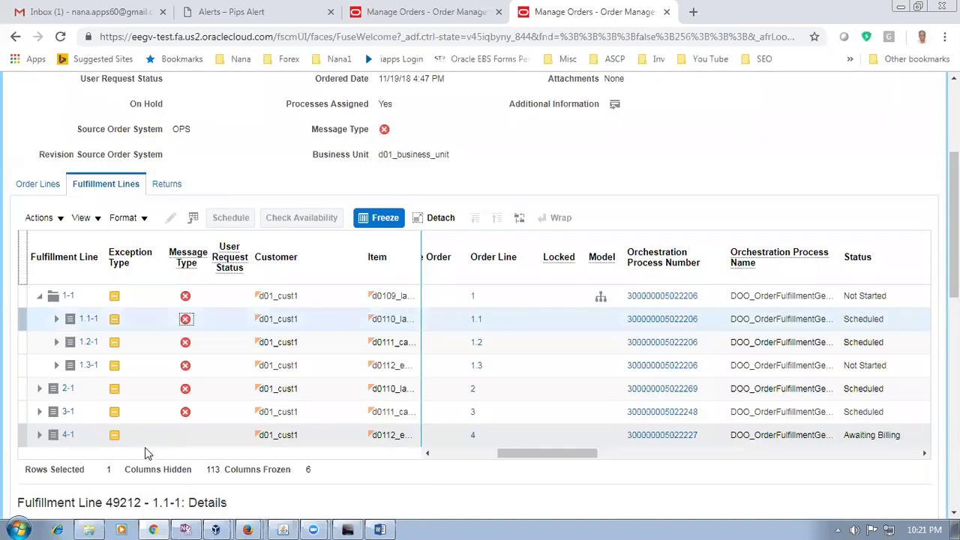
Select fulfillment line 4-1 and check its status in the fulfillment lines table
click(150, 442)
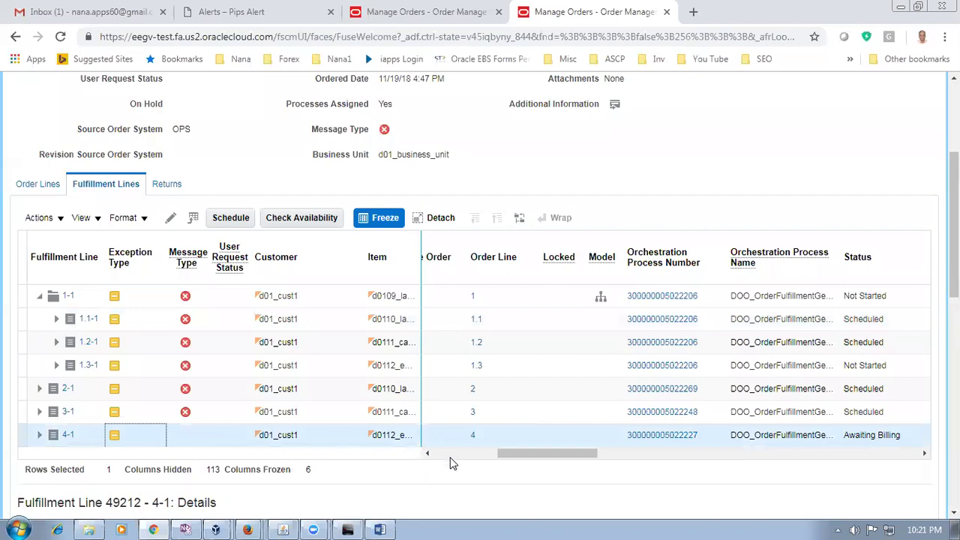
drag(444, 456, 573, 463)
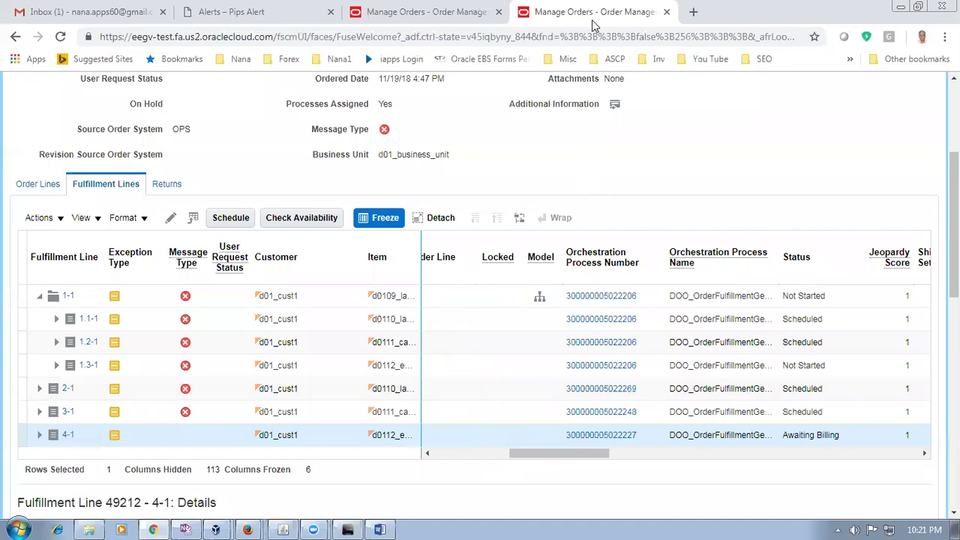
Open the same Oracle Cloud server address in a new browser tab and go to the Scheduled Processes page
drag(105, 36, 272, 37)
key(ctrl+c)
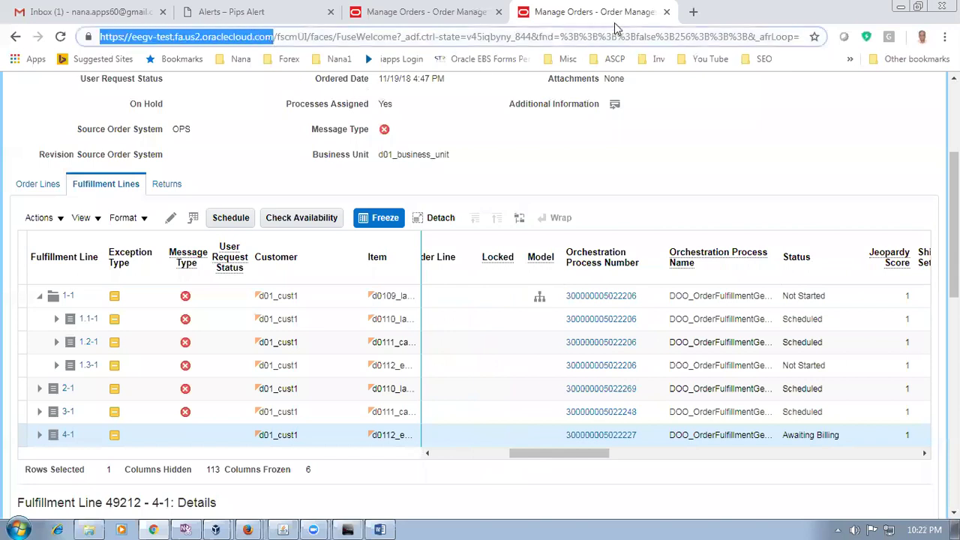
click(692, 11)
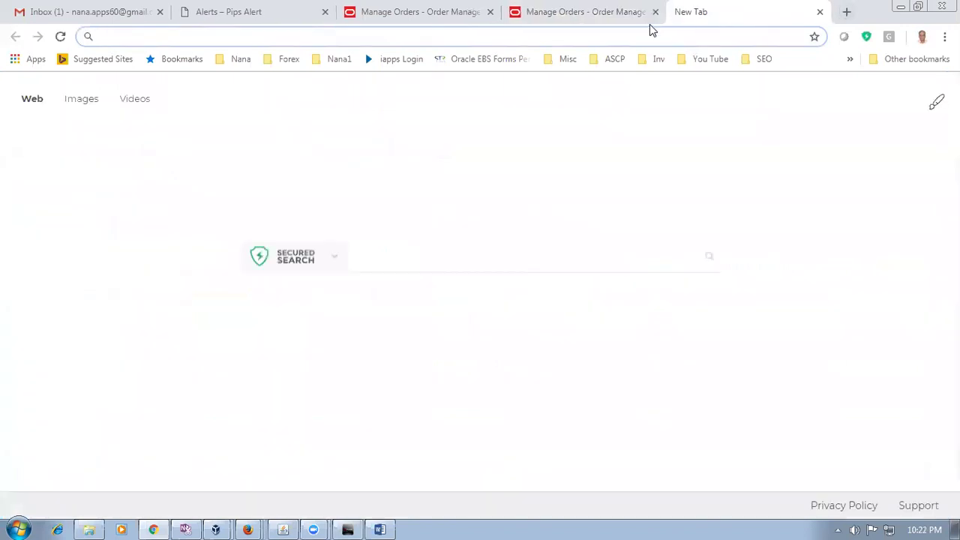
key(ctrl+v)
key(Return)
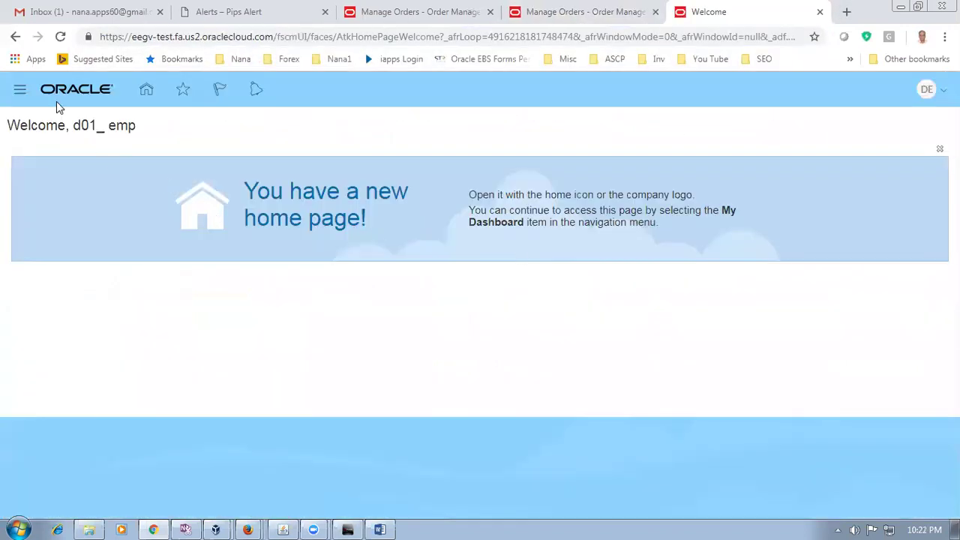
click(20, 89)
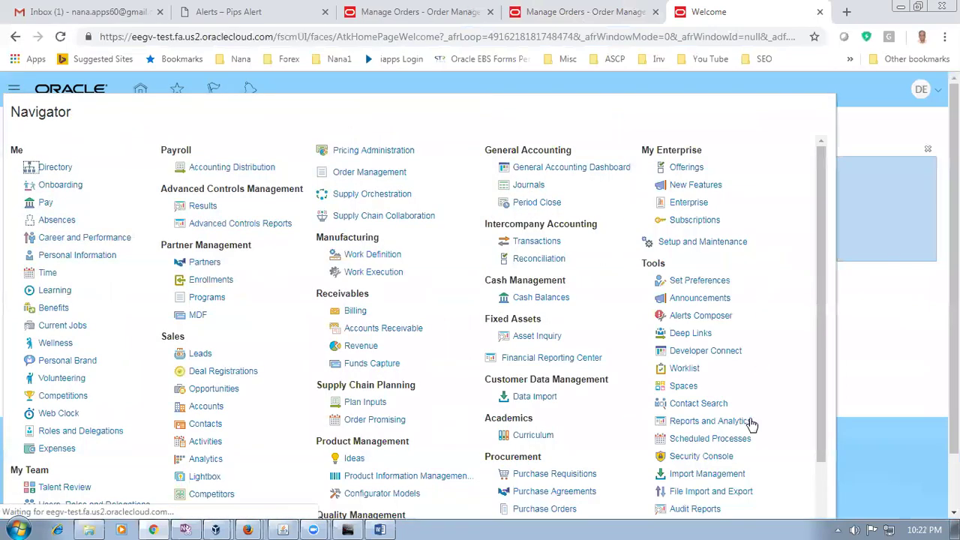
click(735, 443)
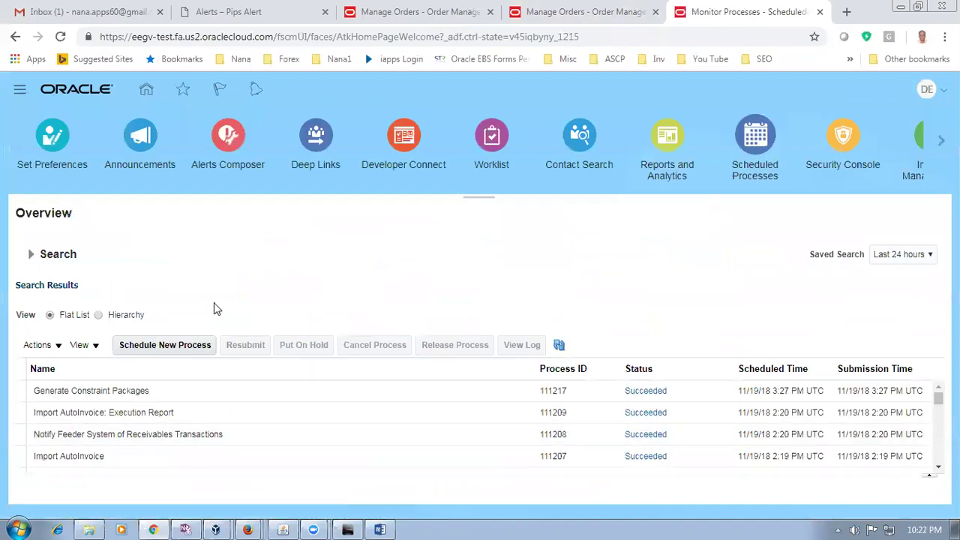
Start scheduling a new process, search the process names for "autoinvoice" and choose the Import AutoInvoice job
click(153, 352)
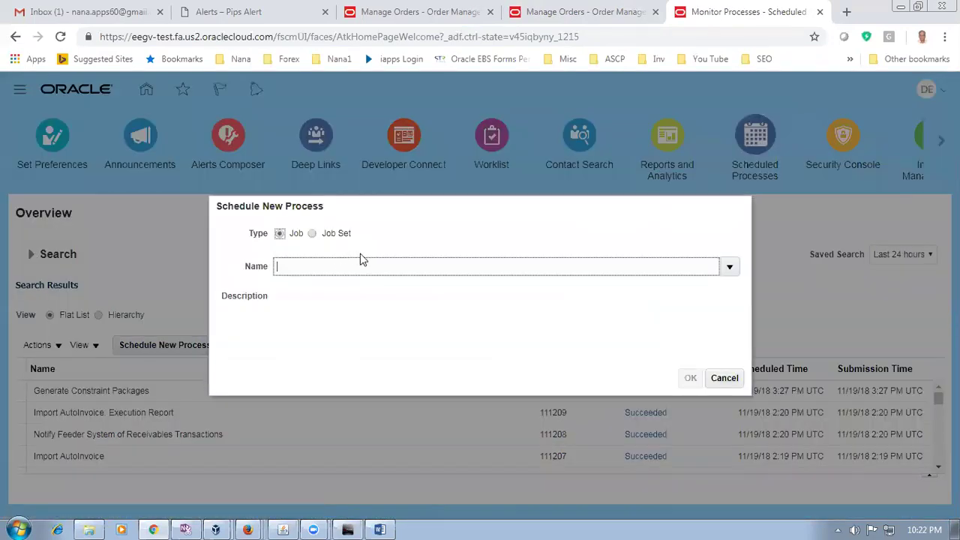
text(autoinvoice%im)
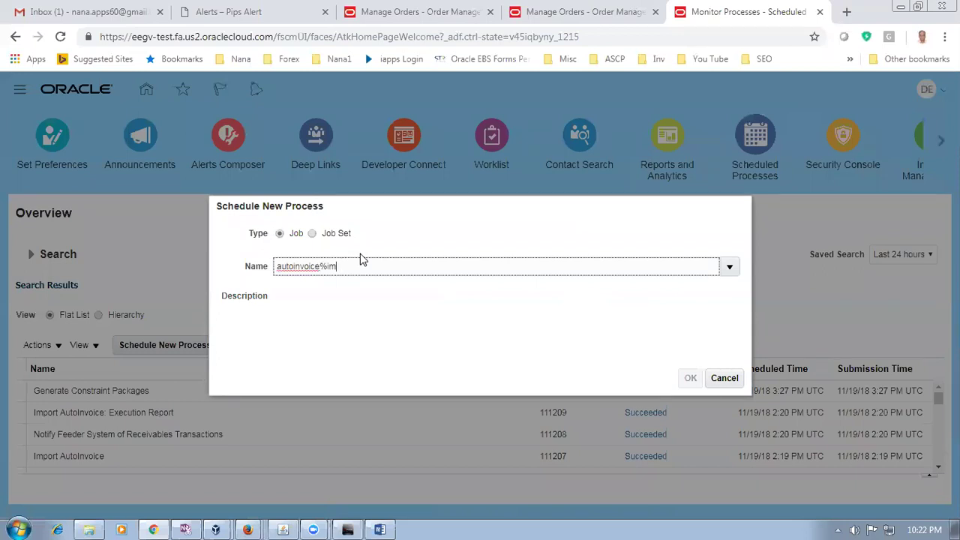
text(p)
key(Tab)
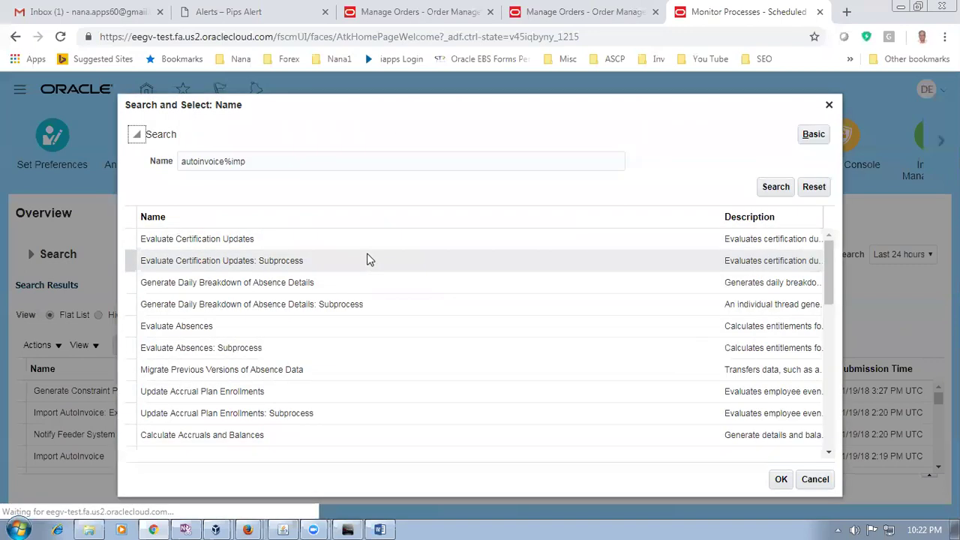
click(780, 187)
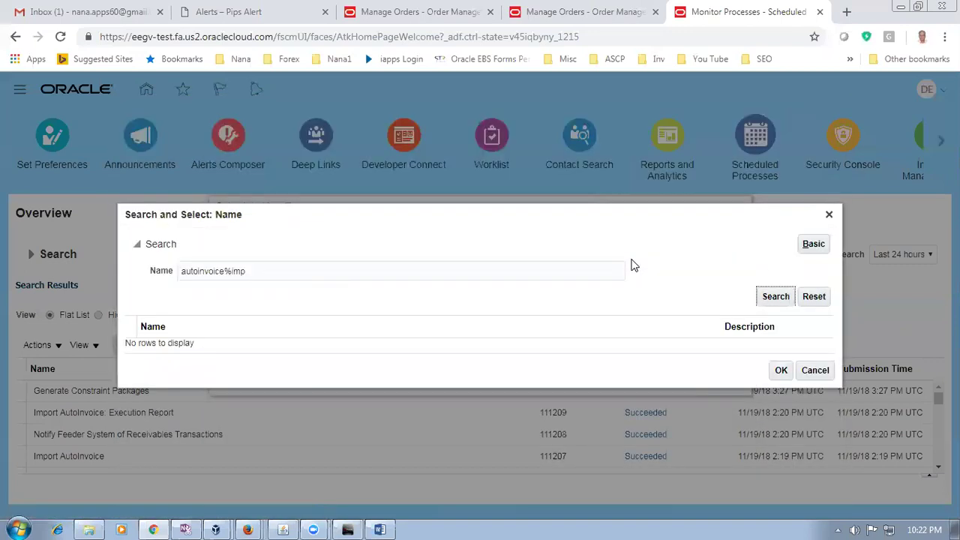
drag(259, 271, 126, 290)
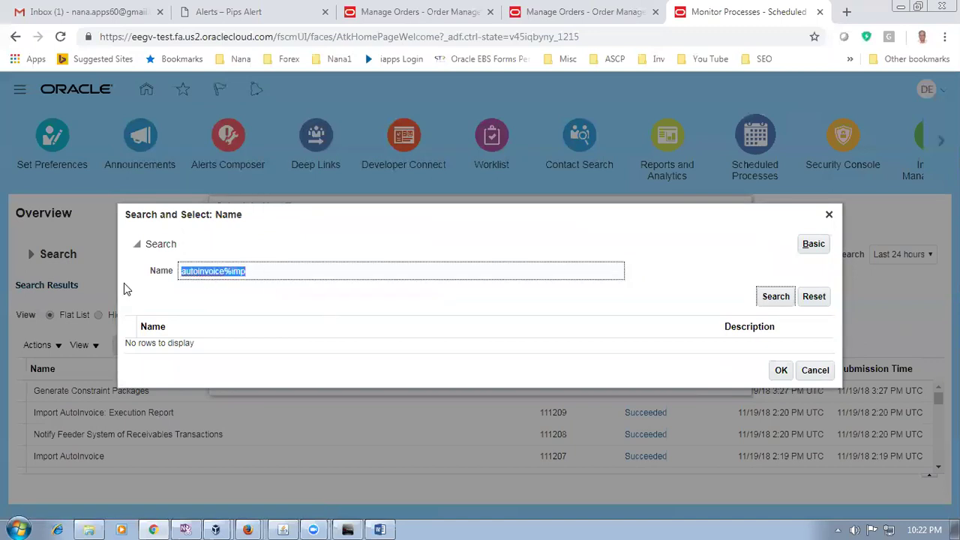
text(auto)
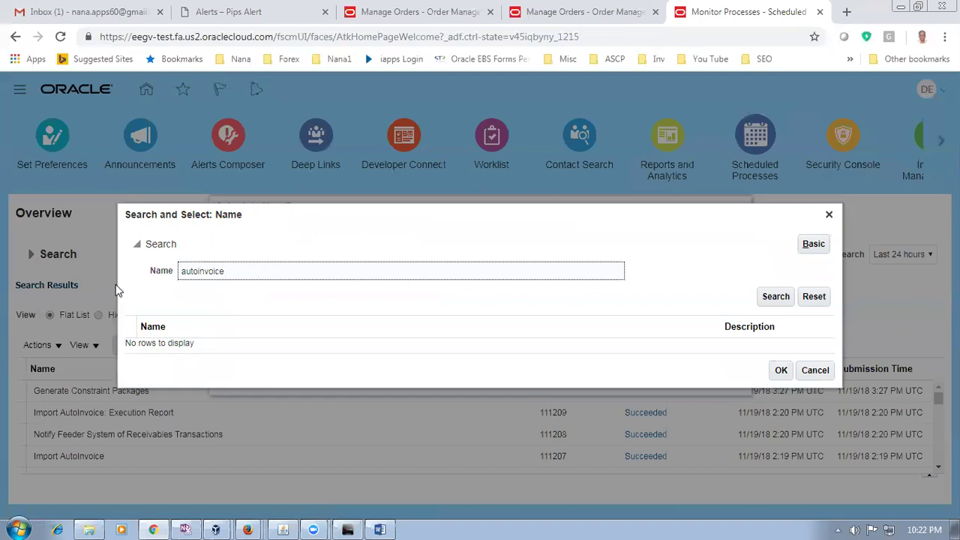
click(780, 297)
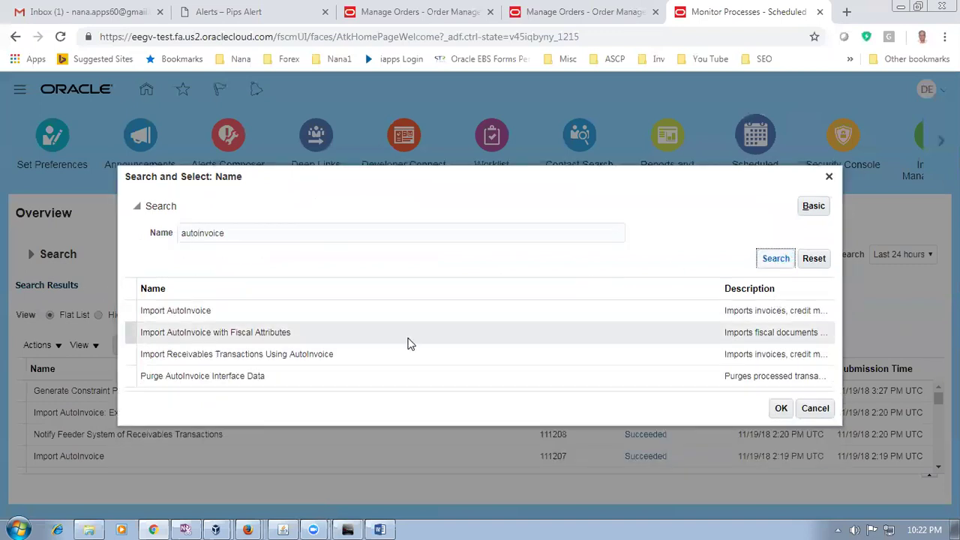
click(351, 318)
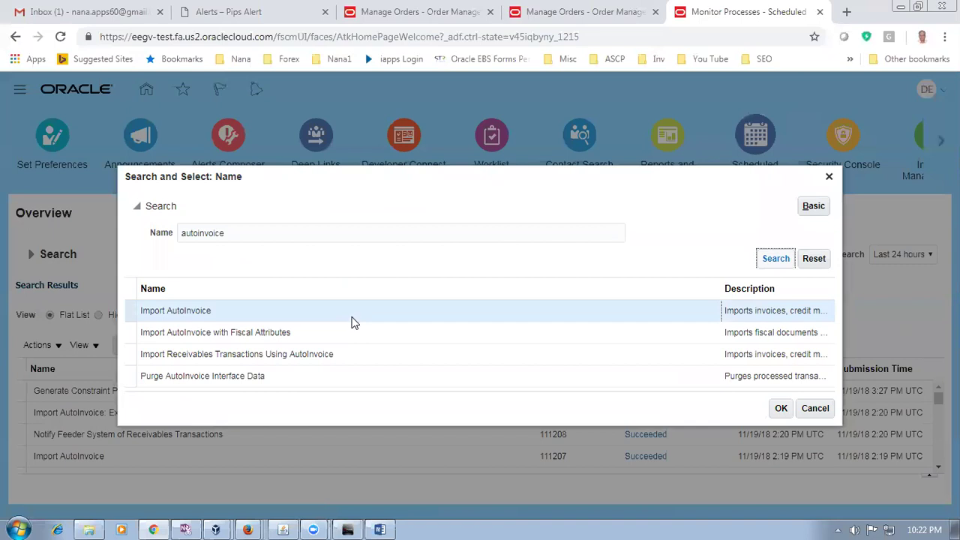
click(781, 409)
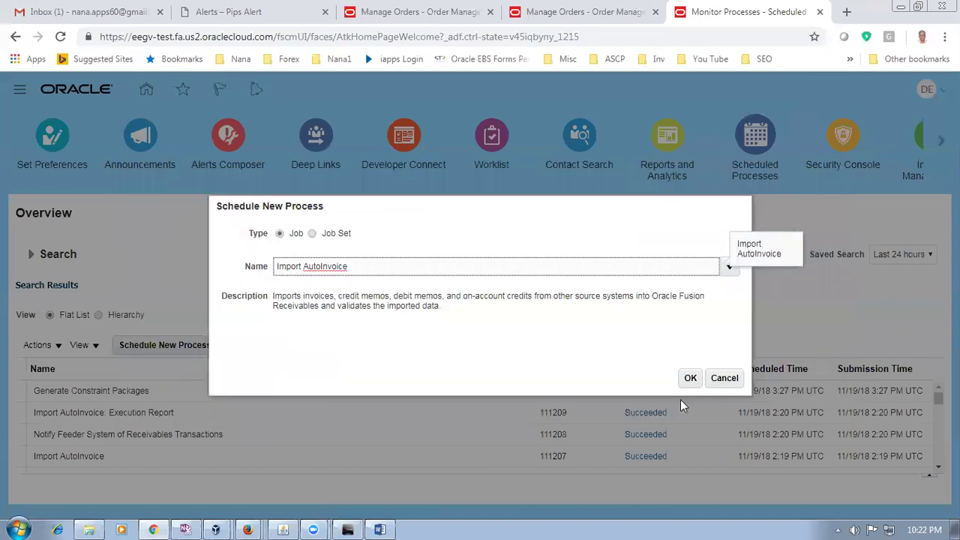
click(690, 379)
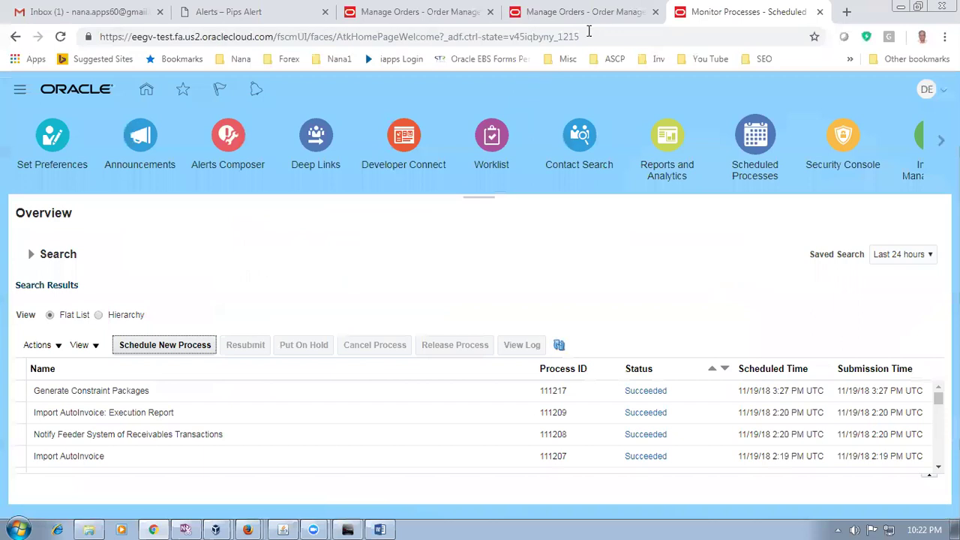
Look up the order's number in the order tab, and set the Import AutoInvoice transaction source to Distributed Order Orchestration
click(574, 13)
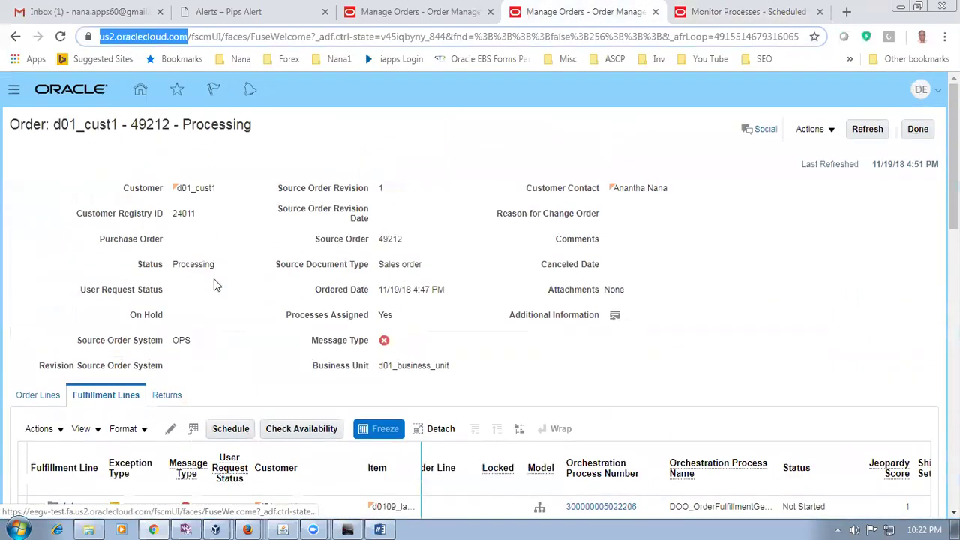
click(743, 12)
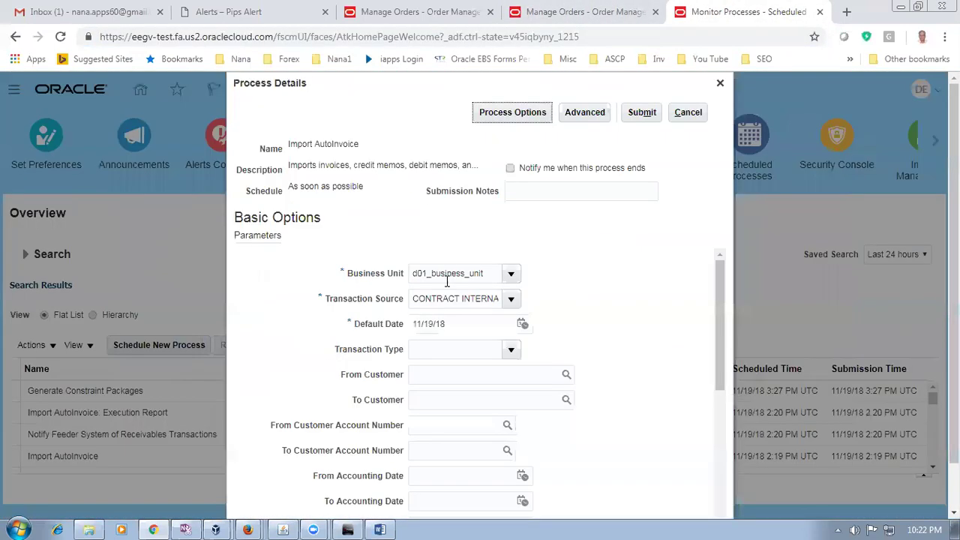
click(511, 298)
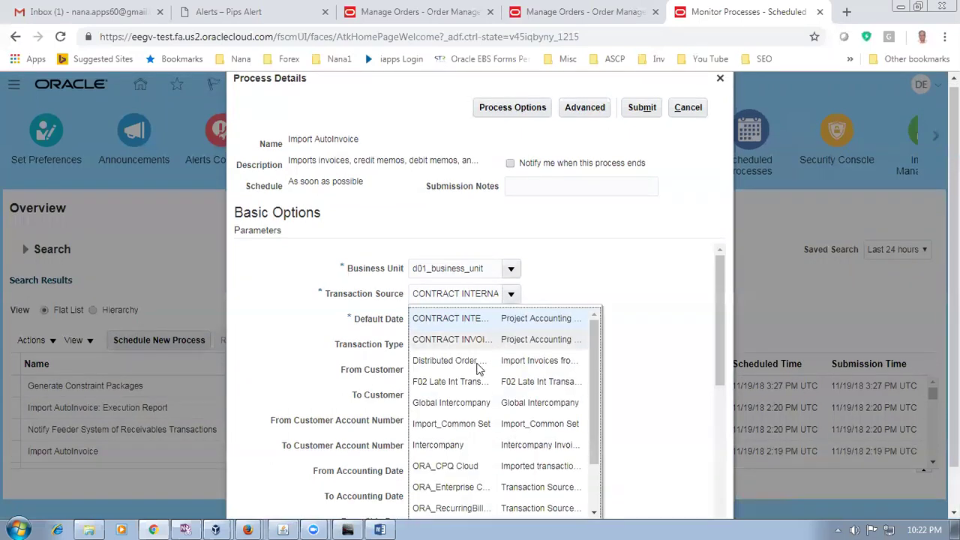
click(476, 365)
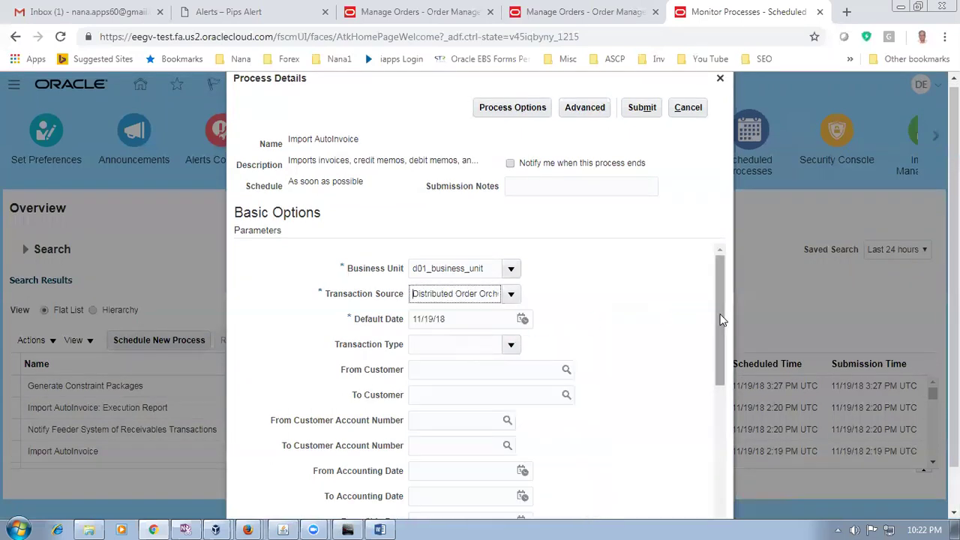
Restrict Import AutoInvoice to the current order by entering its number as the sales order range, and submit the process
drag(717, 320, 738, 415)
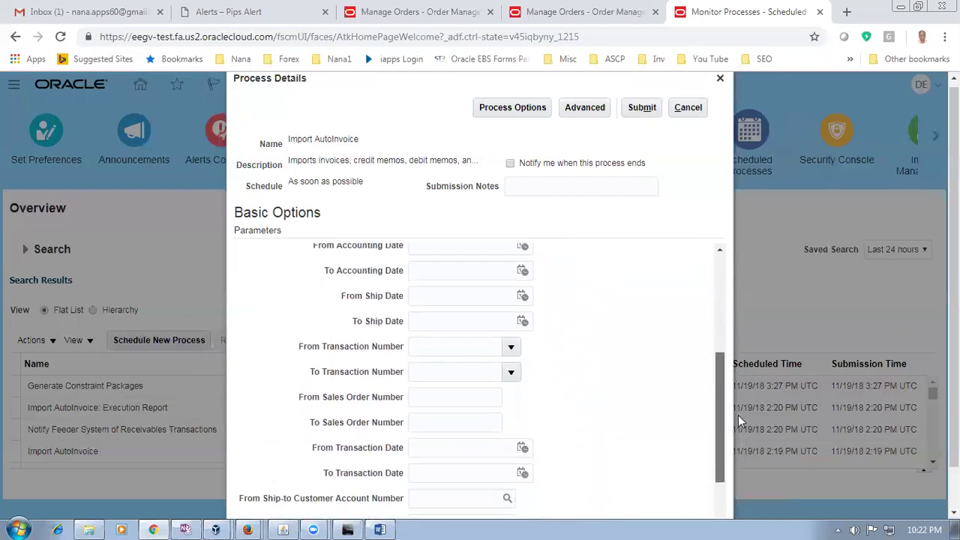
click(433, 395)
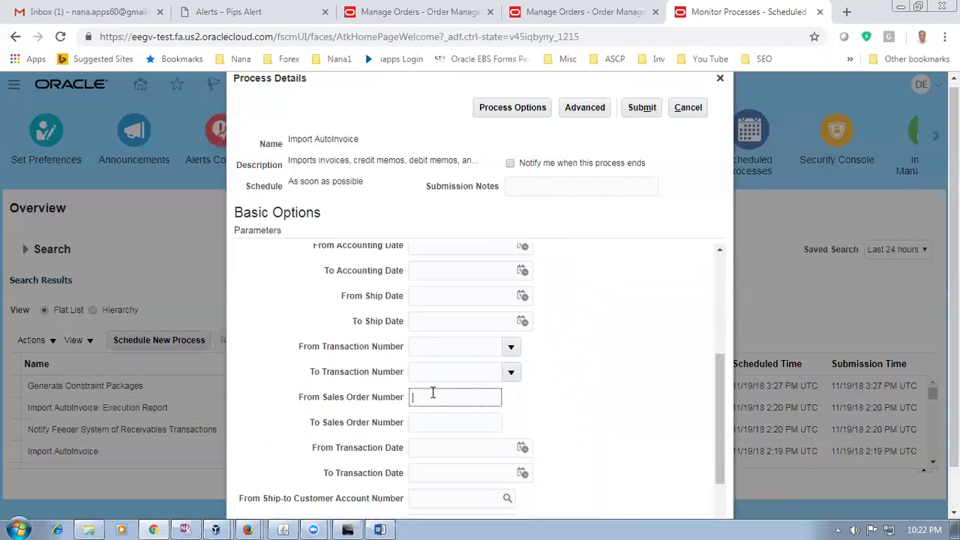
text(49212)
key(Tab)
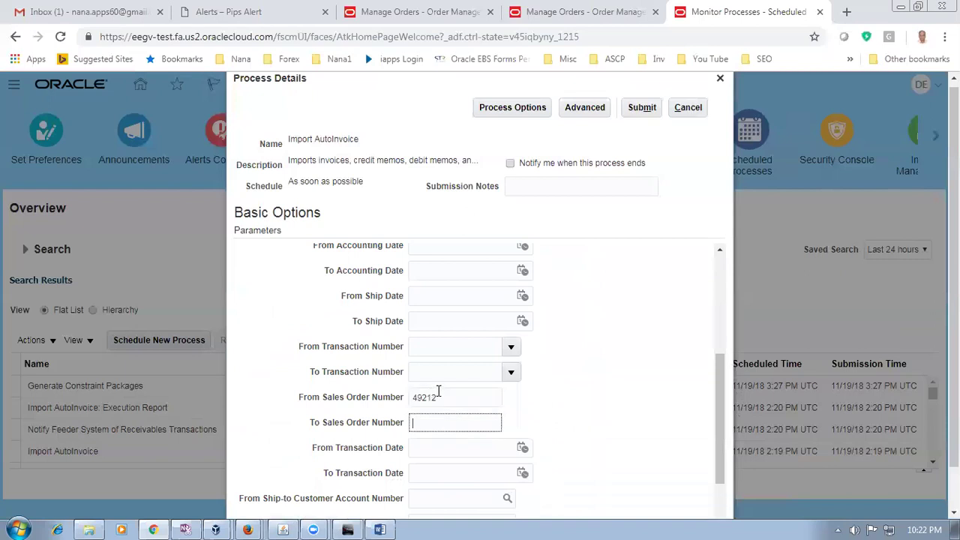
click(649, 109)
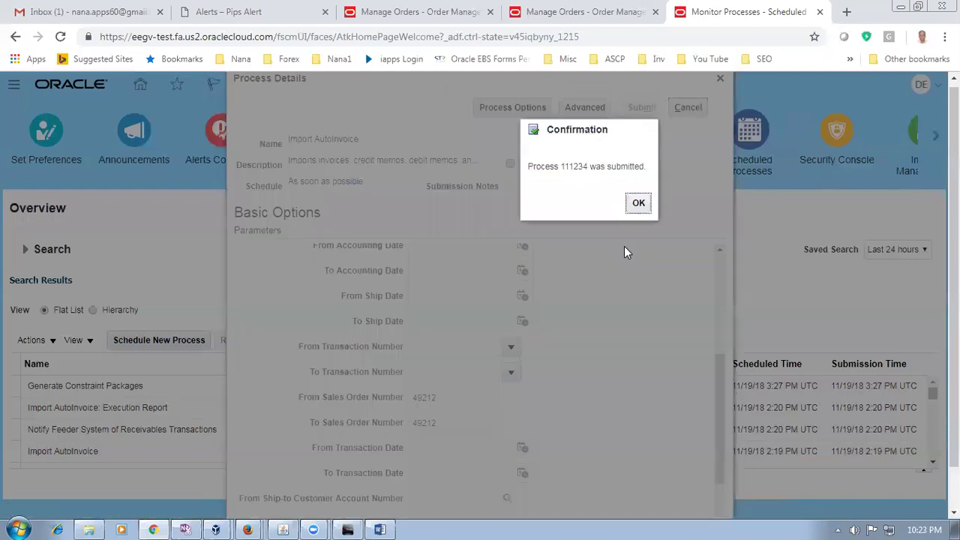
click(638, 202)
Refresh the process list repeatedly to follow the status of Import AutoInvoice and its related processes until they finish
click(559, 345)
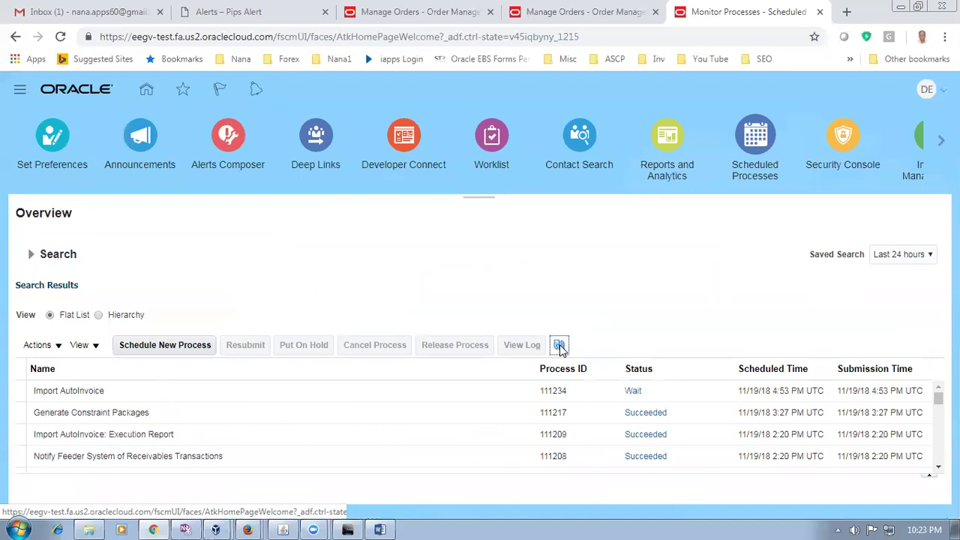
click(561, 347)
click(560, 347)
click(560, 345)
click(562, 350)
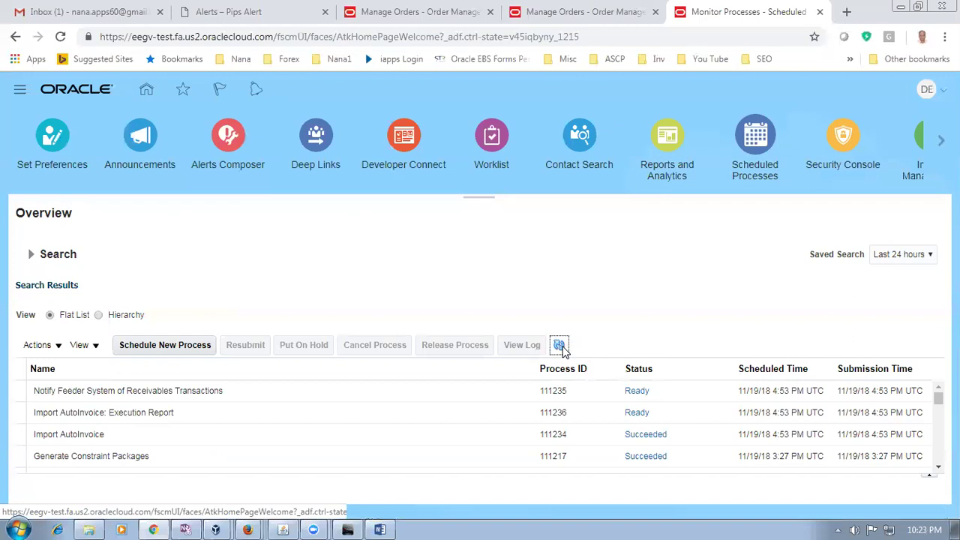
click(563, 350)
click(563, 350)
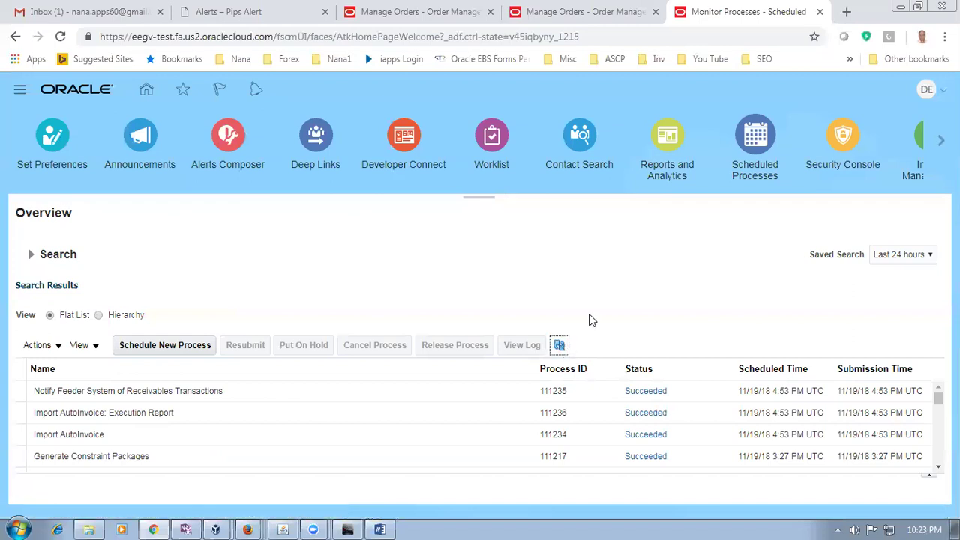
Return to the order, refresh it and check the status of fulfillment line 4-1 in the fulfillment lines
click(583, 14)
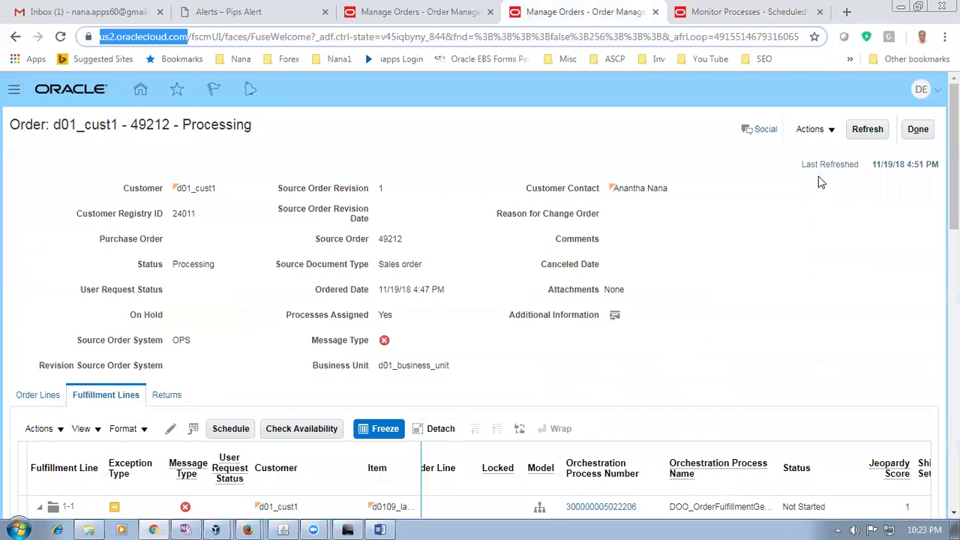
scroll(716, 297, down, 1)
scroll(715, 301, down, 2)
scroll(598, 450, down, 2)
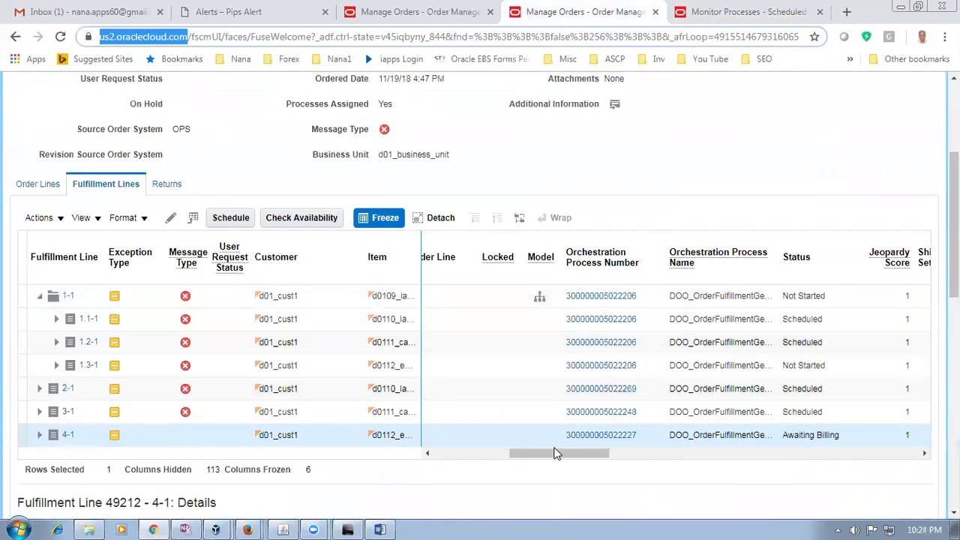
scroll(846, 305, up, 3)
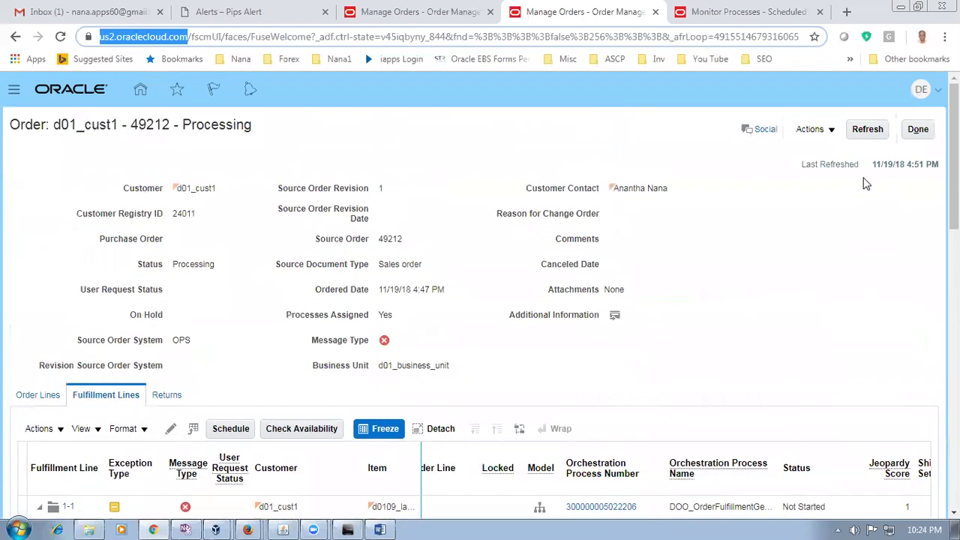
click(859, 132)
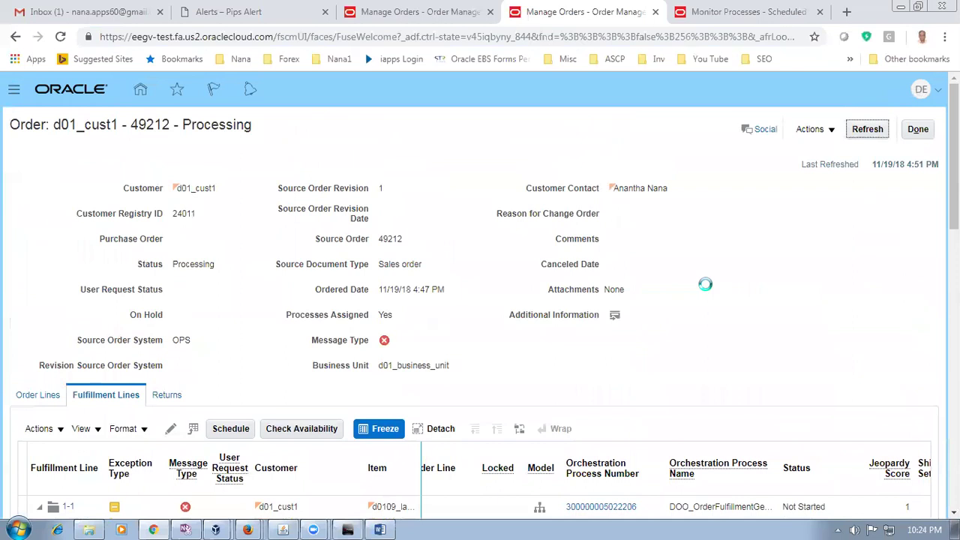
scroll(706, 284, down, 3)
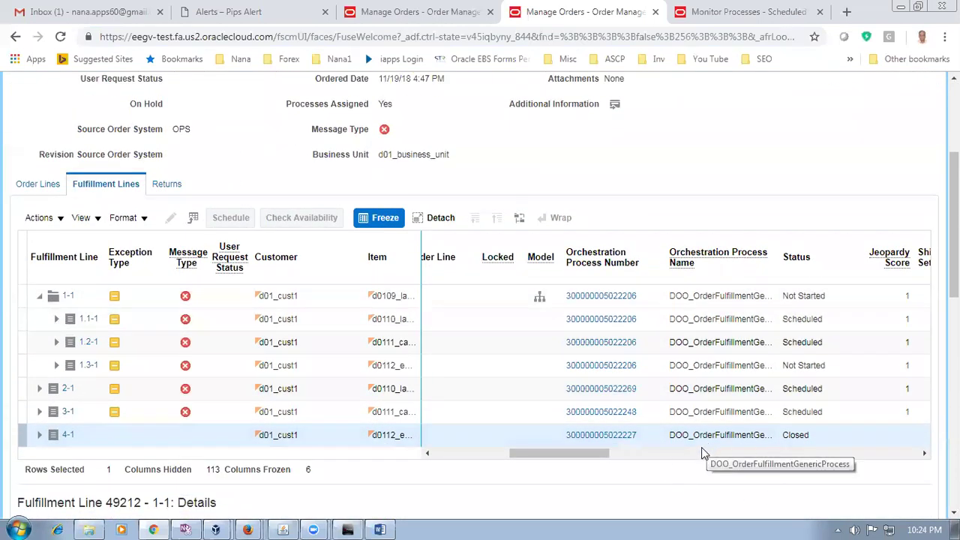
Return to the scheduled processes and select the newest Notify Feeder System of Receivables Transactions process to view its details
click(746, 15)
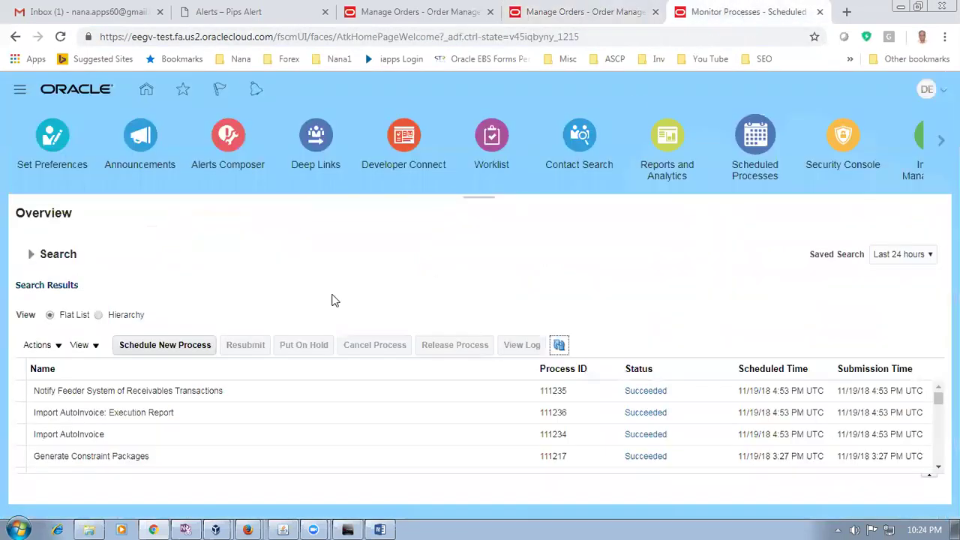
click(54, 390)
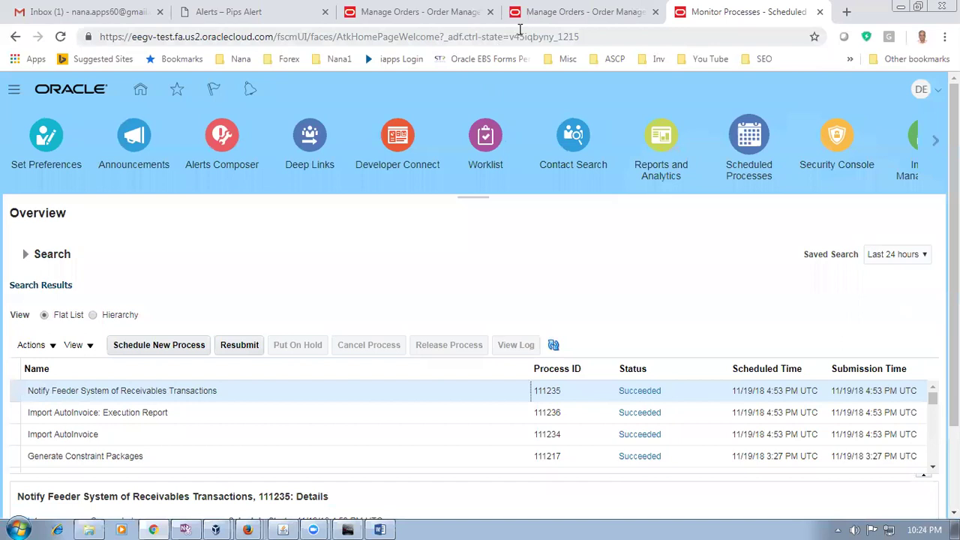
Return to the order, leave its fulfillment view, and check the status of each order line
click(570, 13)
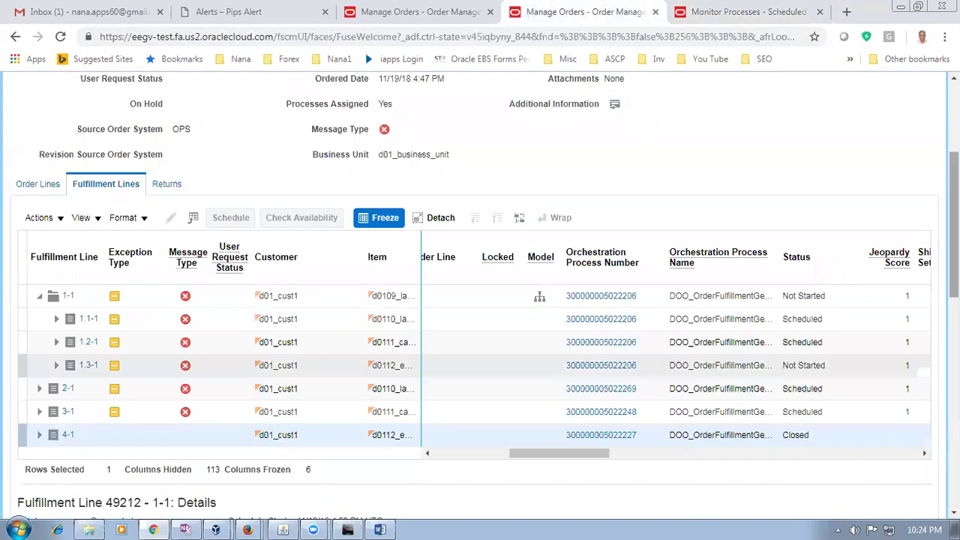
scroll(480, 300, up, 3)
click(920, 130)
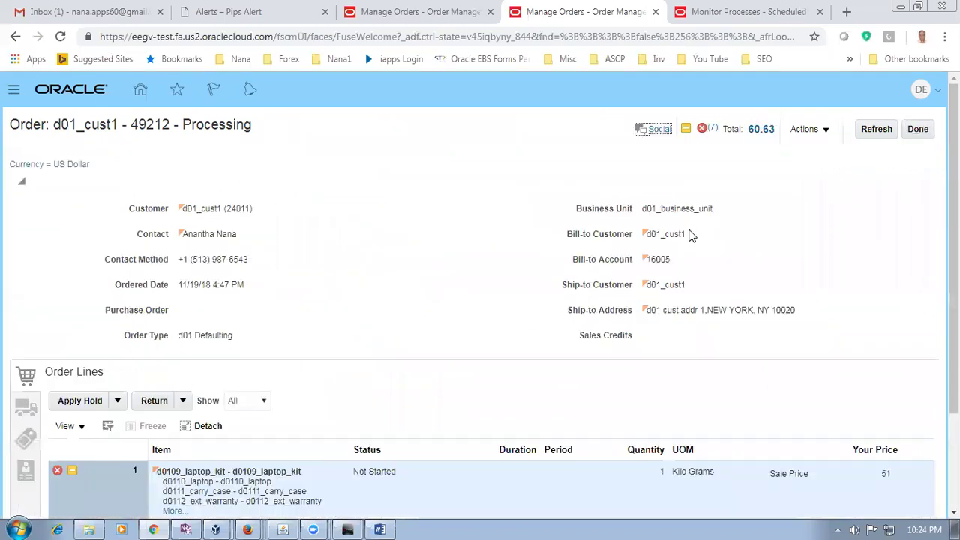
scroll(691, 236, down, 2)
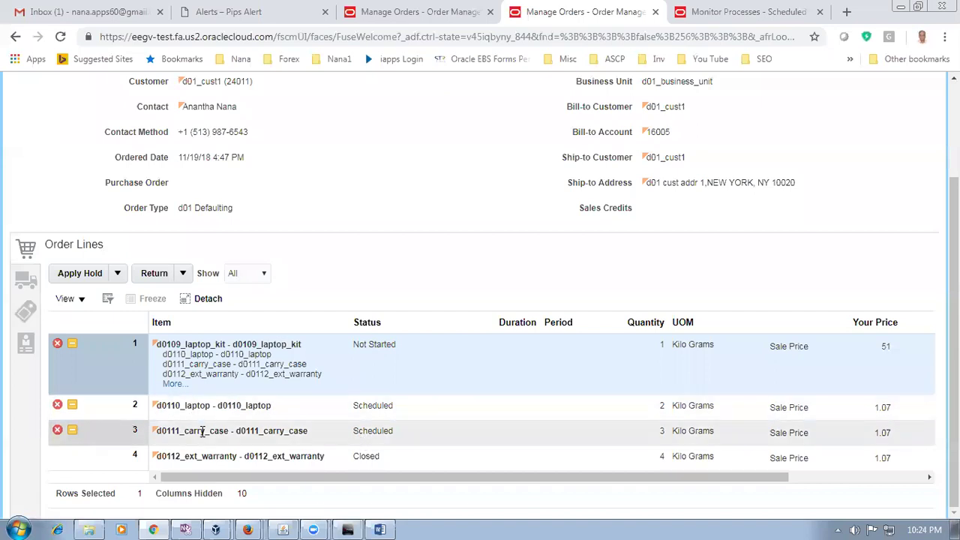
Open Create Miscellaneous Transaction in Inventory Management for inventory organization D011
click(721, 13)
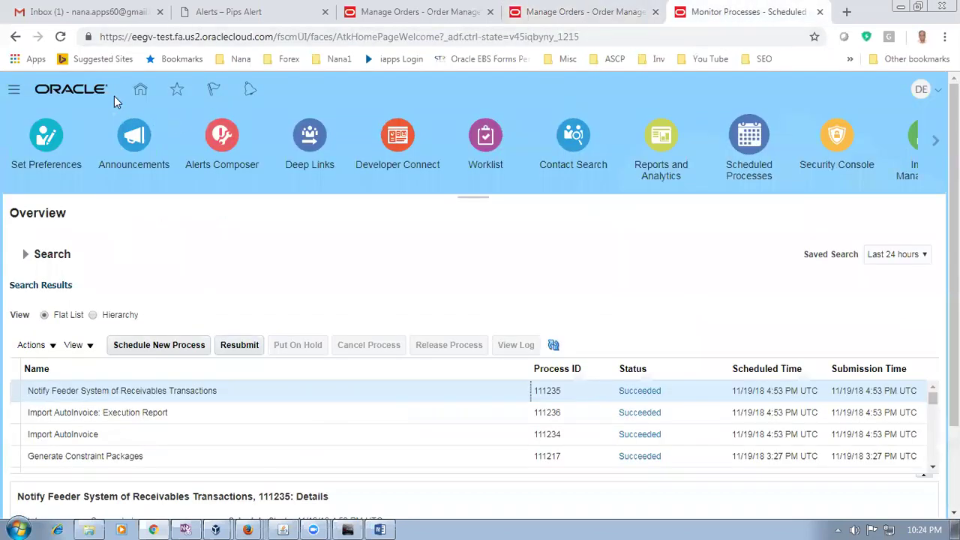
click(139, 90)
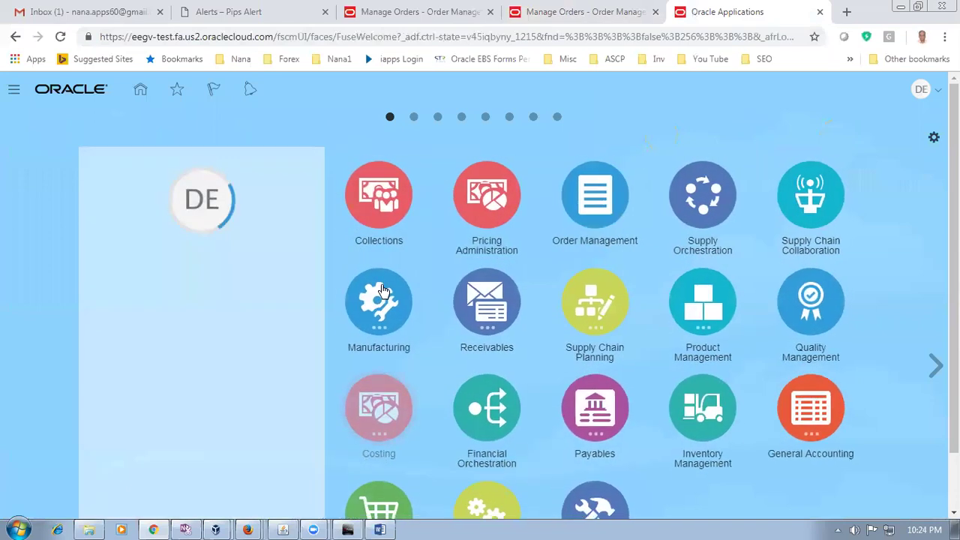
click(708, 424)
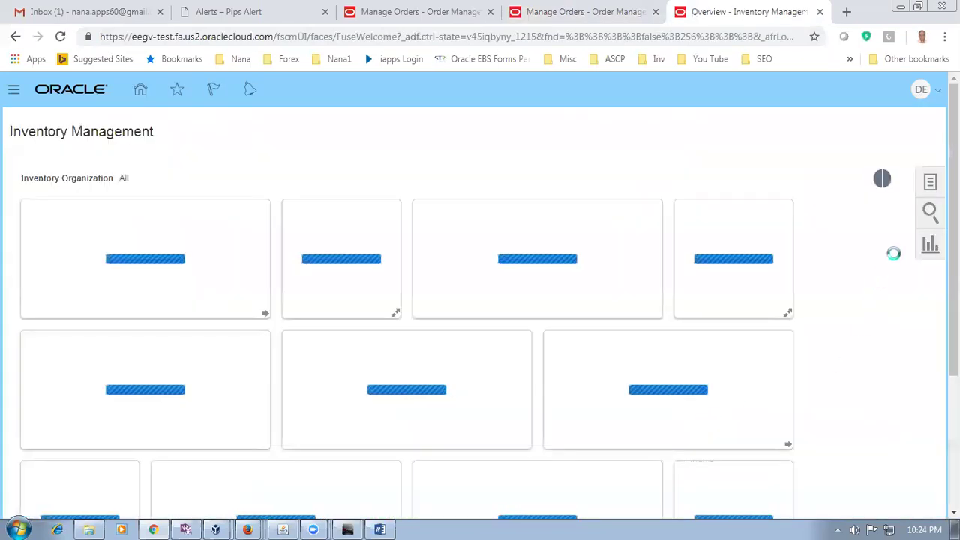
click(931, 183)
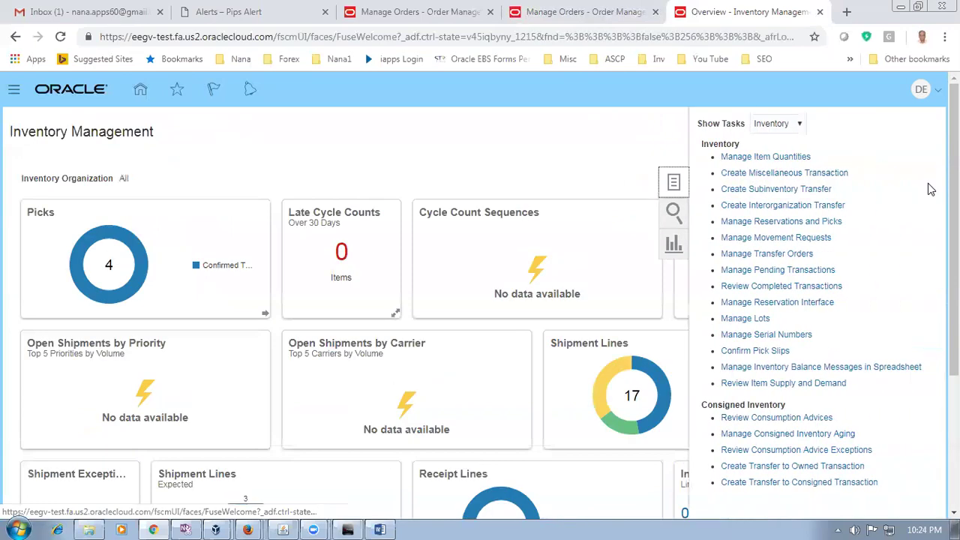
click(801, 174)
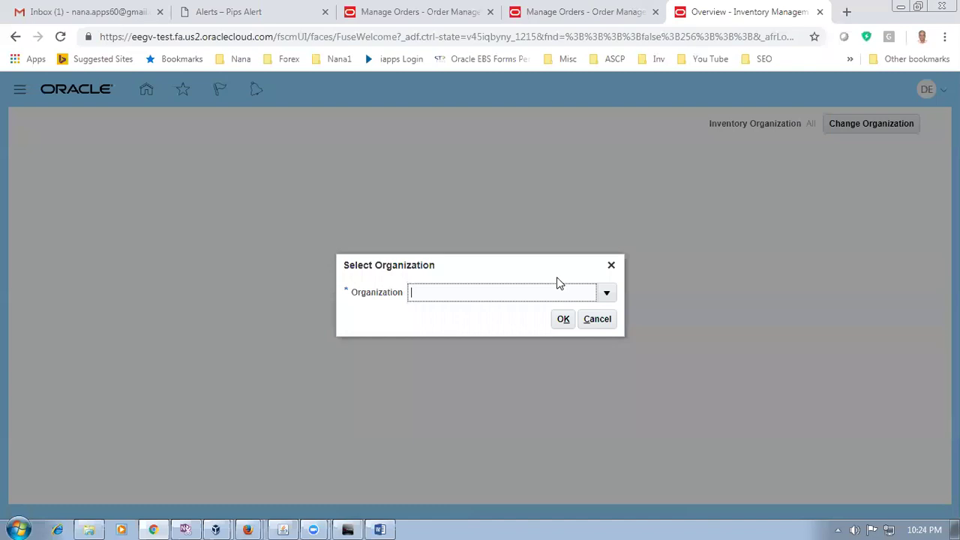
text(D011)
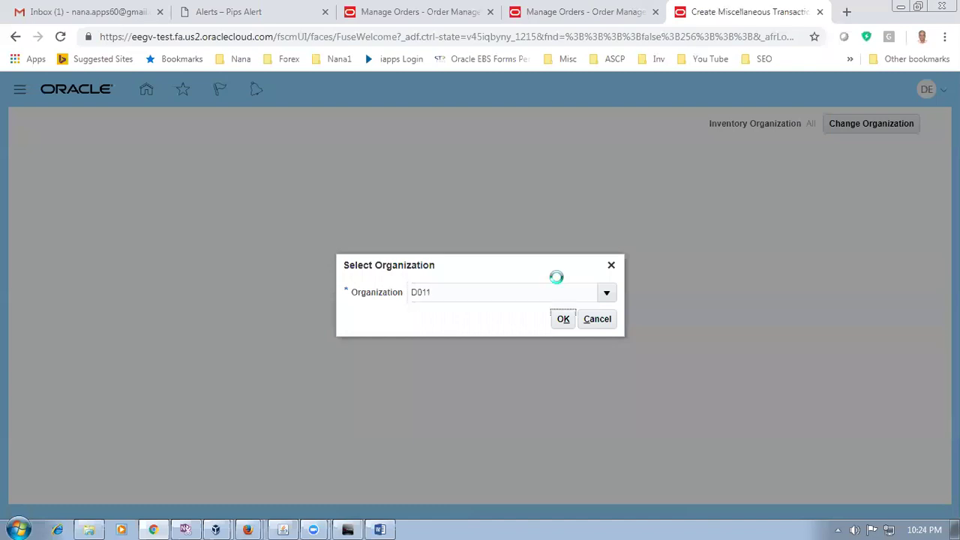
click(563, 319)
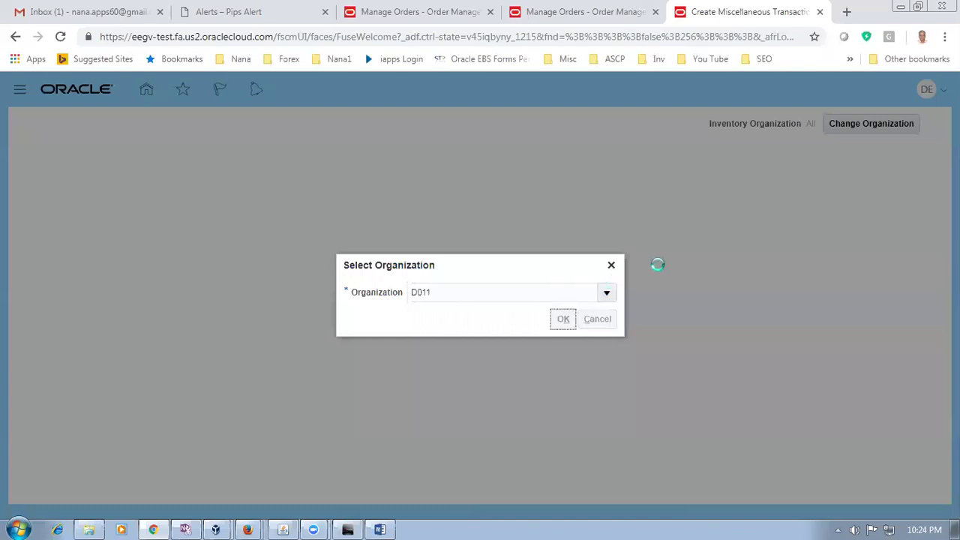
Set the transaction type to Miscellaneous Receipt and the account to 10-100-1000
click(303, 247)
text(m)
key(Tab)
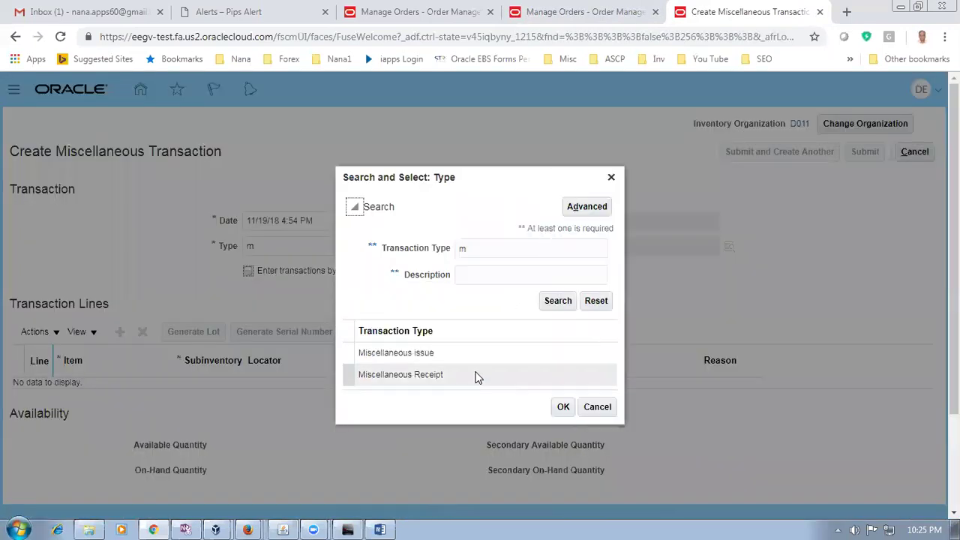
click(563, 406)
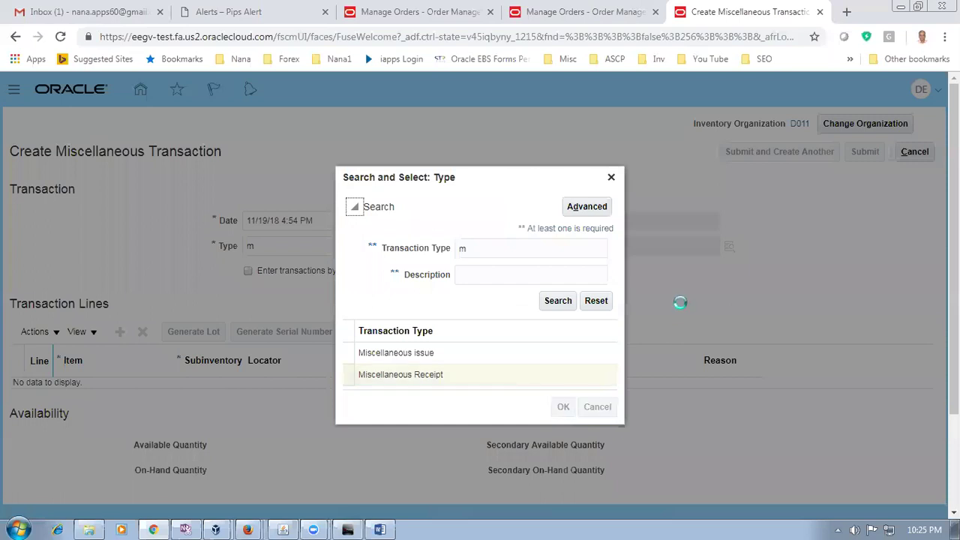
click(641, 247)
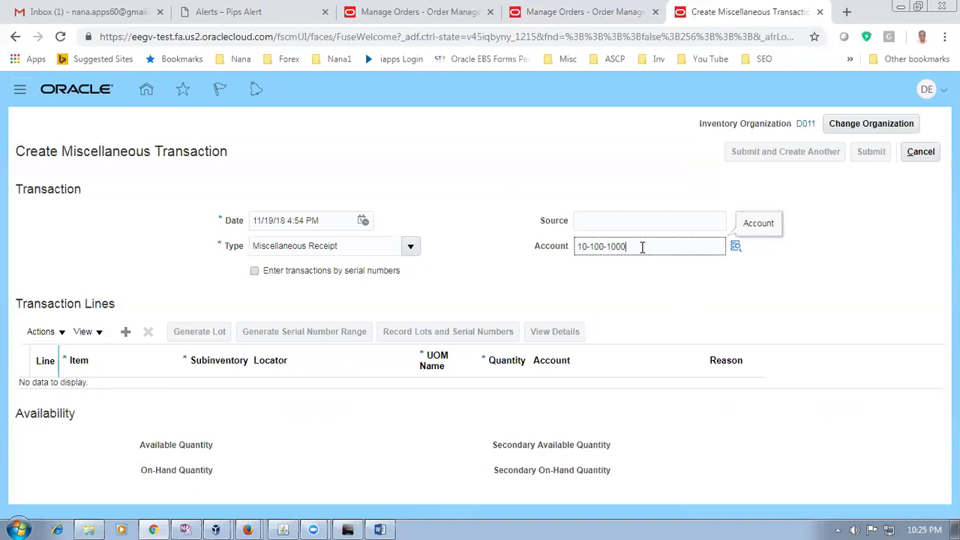
click(434, 311)
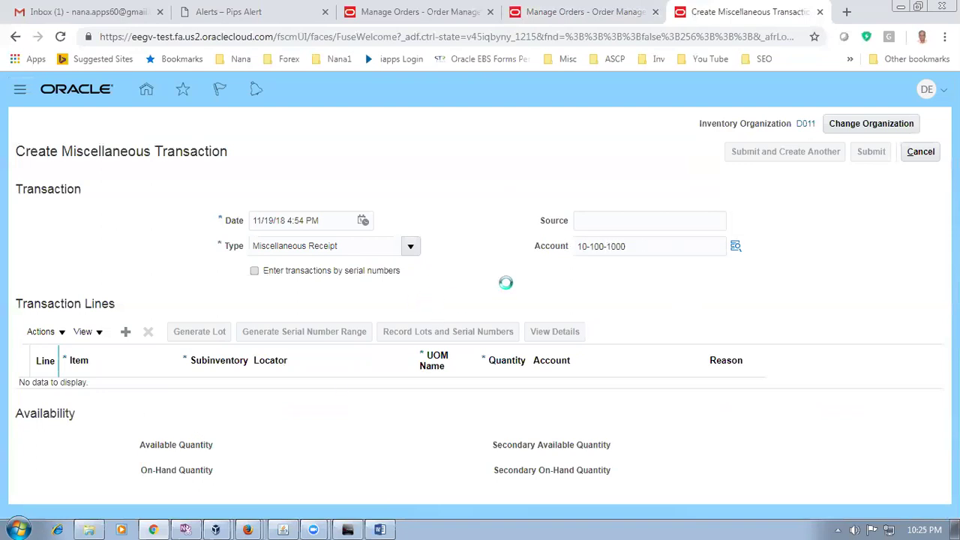
triple_click(647, 250)
click(493, 291)
Add a transaction line for item d0110_laptop in subinventory d011_fgs with a quantity of 1,000
click(125, 330)
click(125, 331)
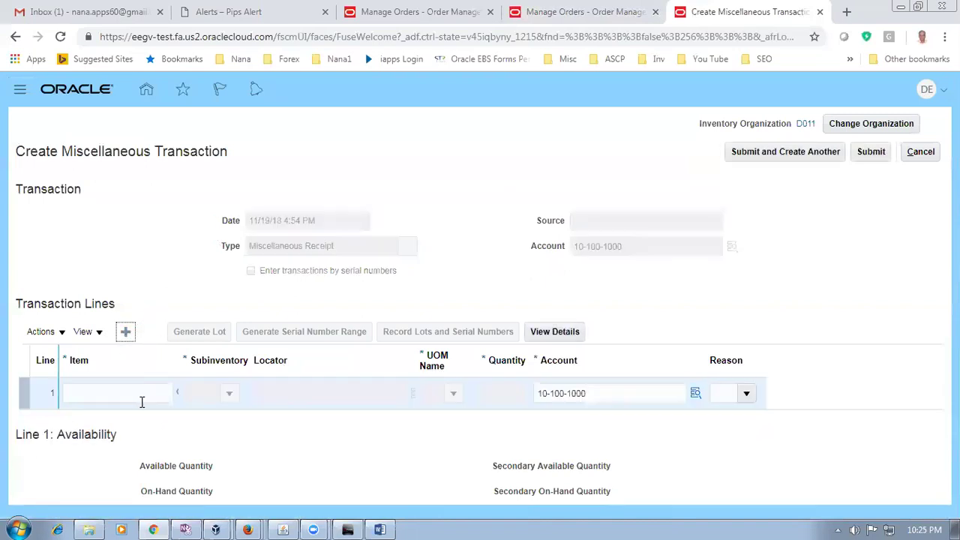
text(d0110)
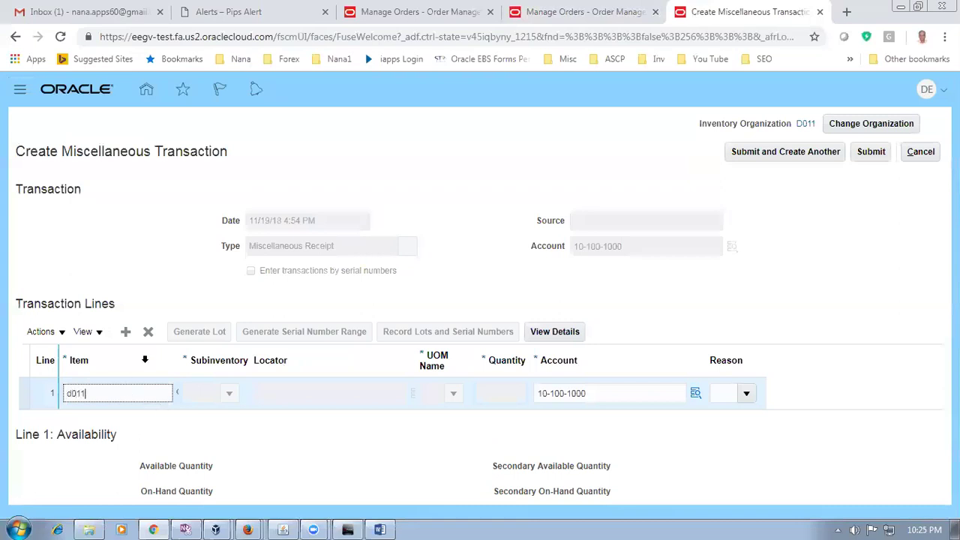
key(Tab)
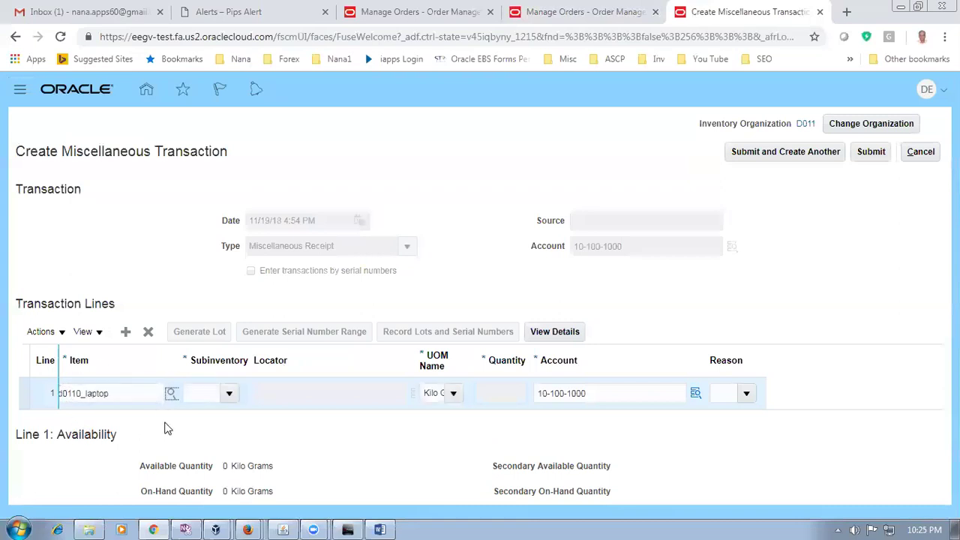
click(229, 399)
key(Escape)
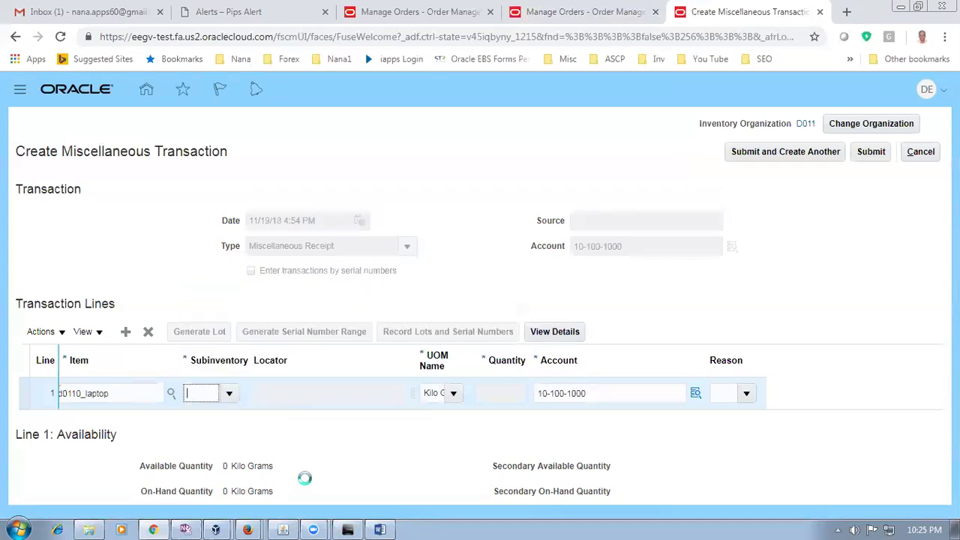
click(486, 400)
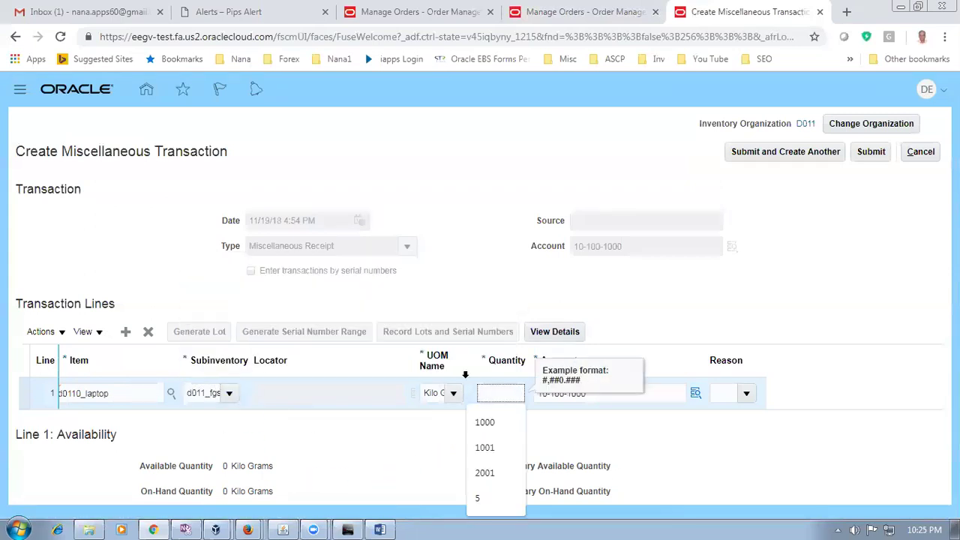
click(487, 275)
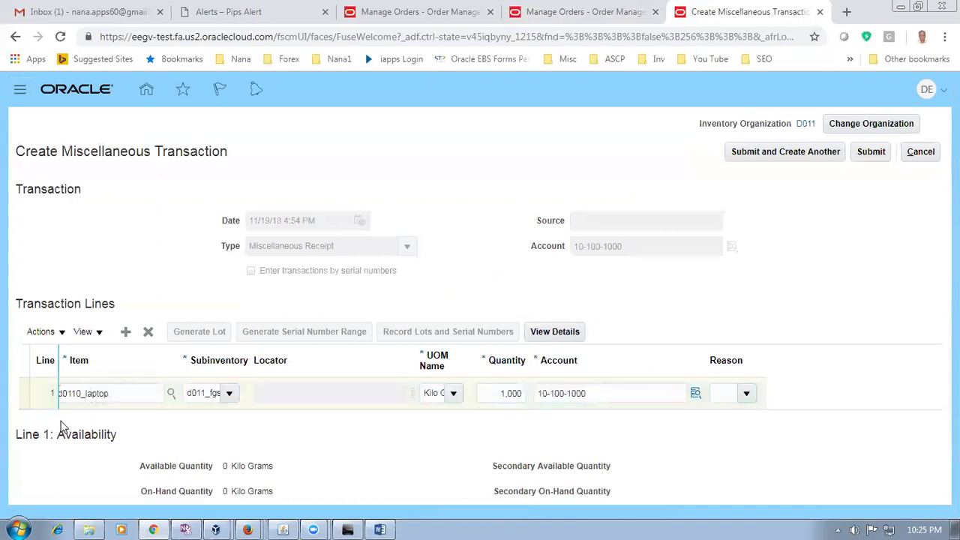
Add a line for d0111_carry_case in subinventory d011_fgs with a quantity of 10,001, and submit the miscellaneous receipt
click(124, 337)
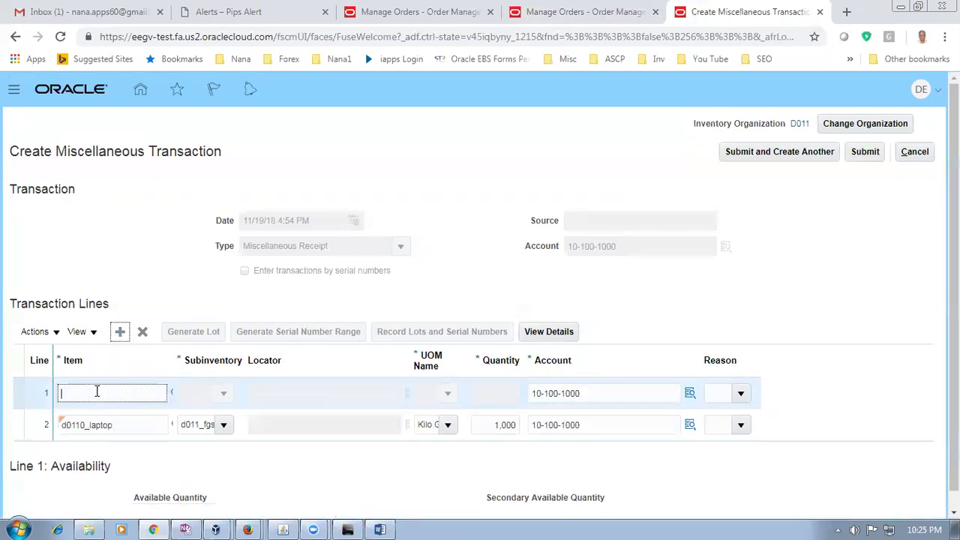
text(d0111)
key(Tab)
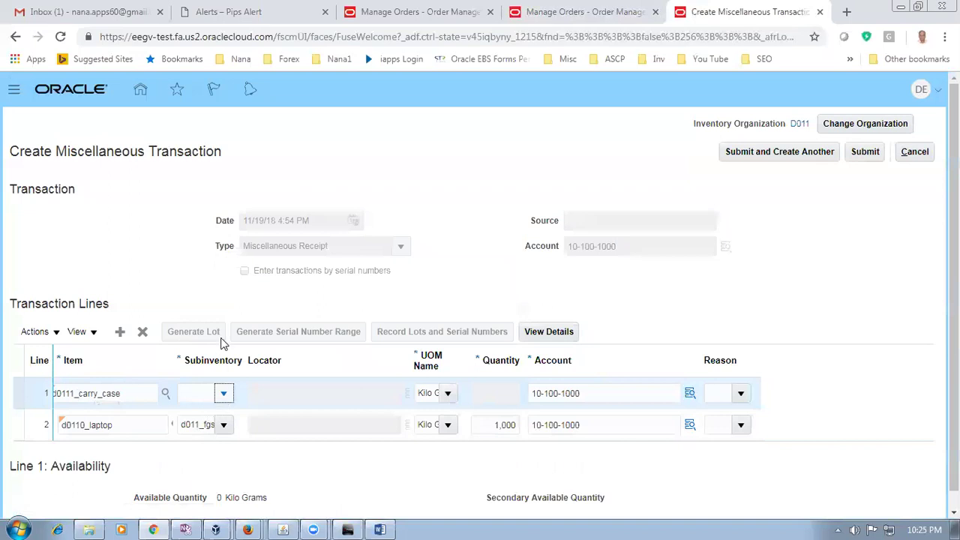
click(227, 392)
click(202, 285)
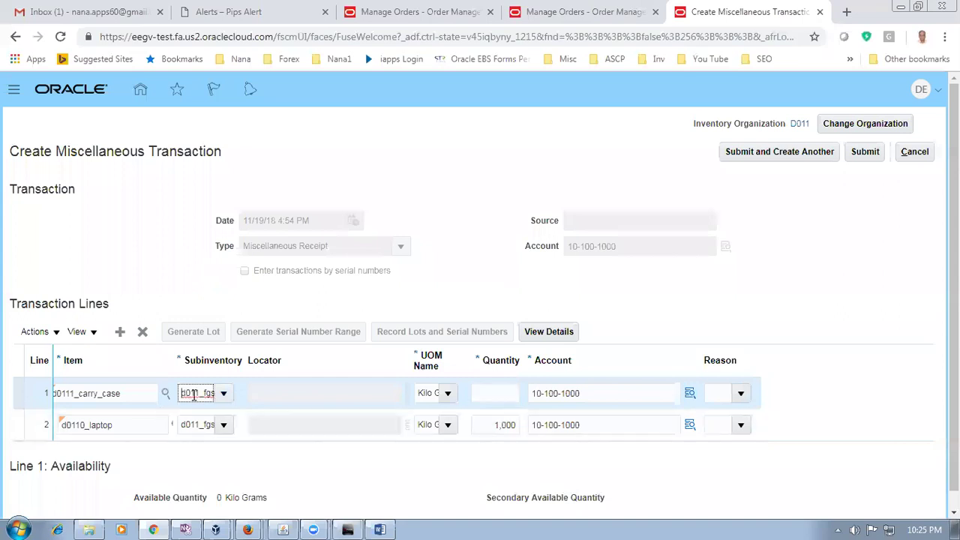
click(478, 392)
text(10001)
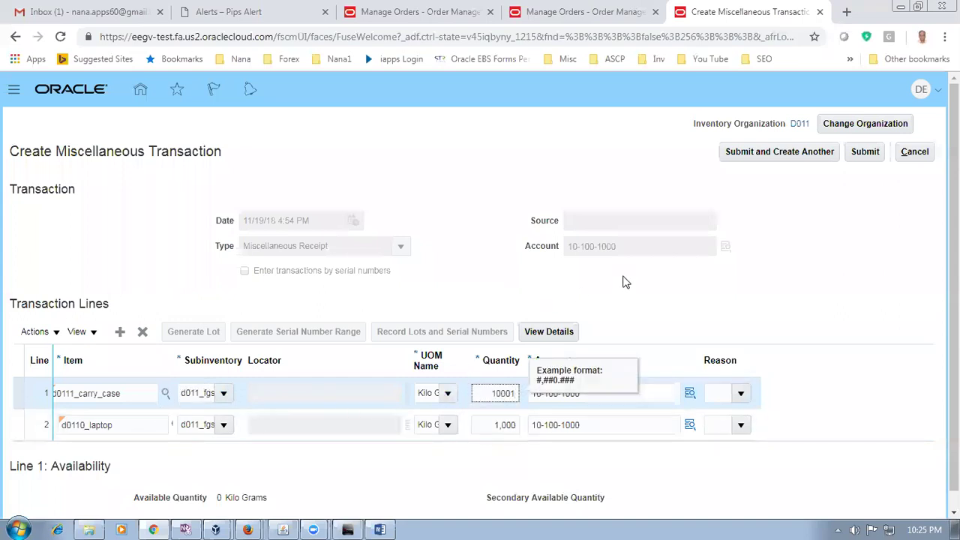
click(626, 282)
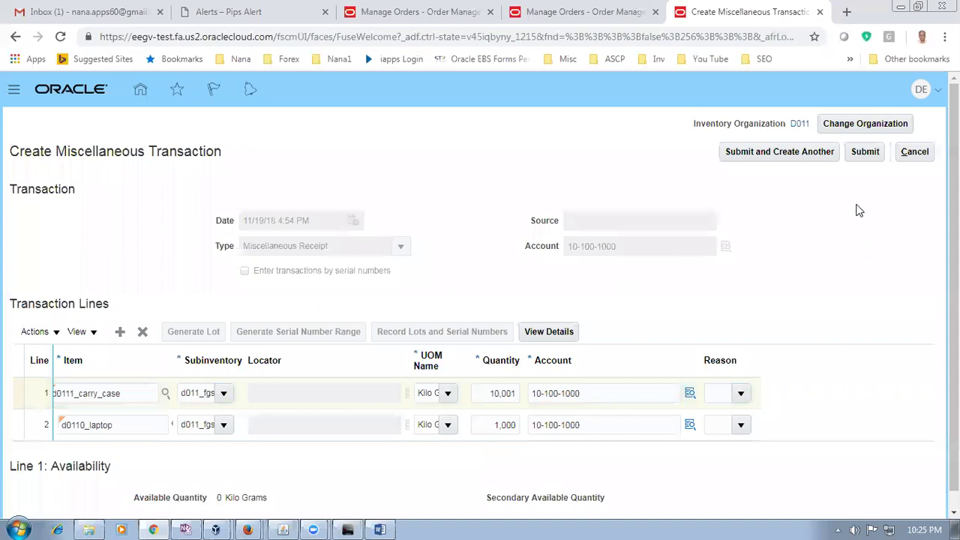
click(867, 154)
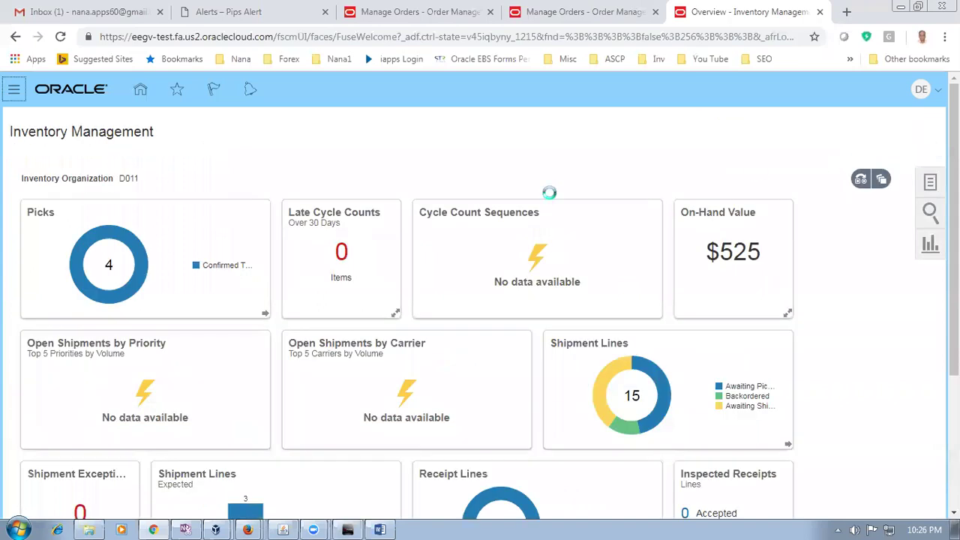
Go to the Plan Inputs work area of Supply Chain Planning and open the Collect Planning Data task
click(543, 210)
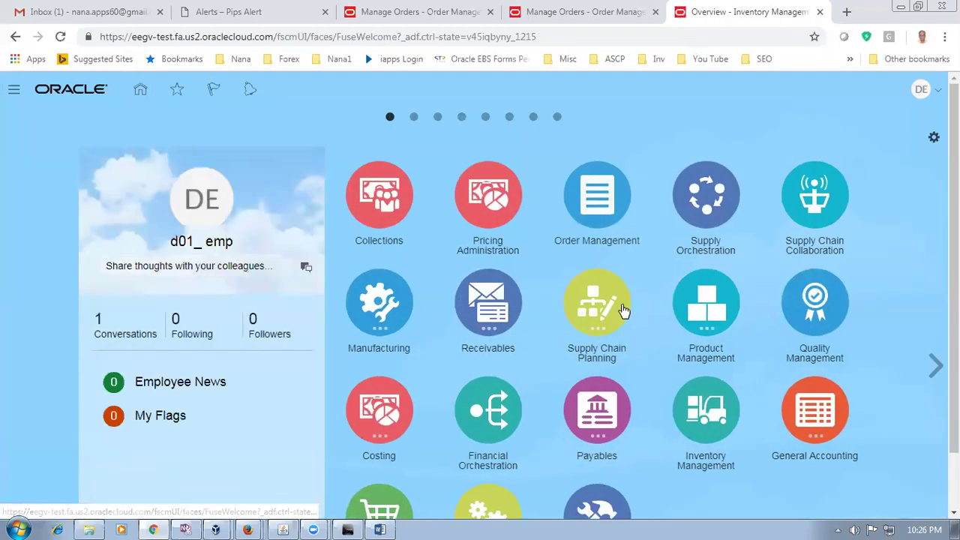
click(623, 310)
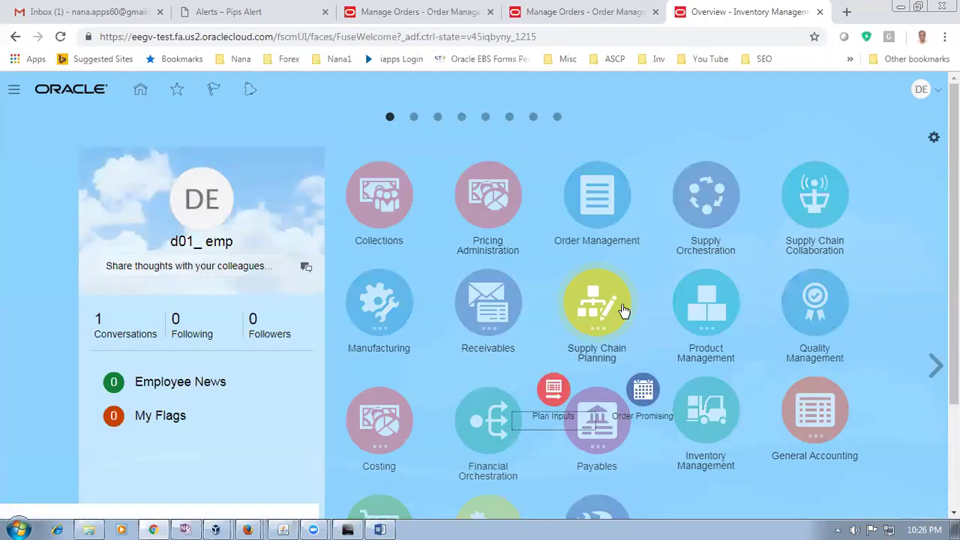
click(556, 401)
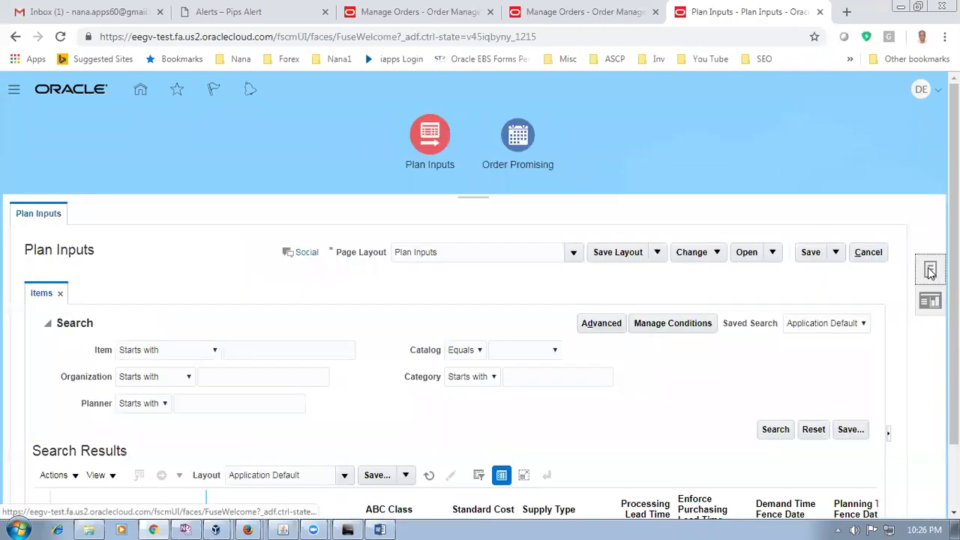
click(930, 271)
click(767, 225)
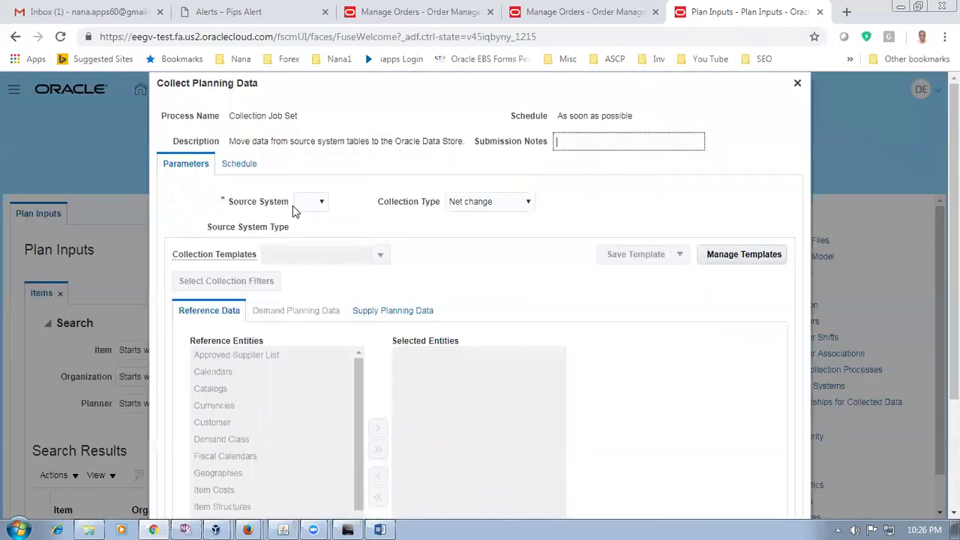
Choose OPS as the source system, look through the supply planning entities available for collection, and close without submitting
click(299, 203)
click(302, 227)
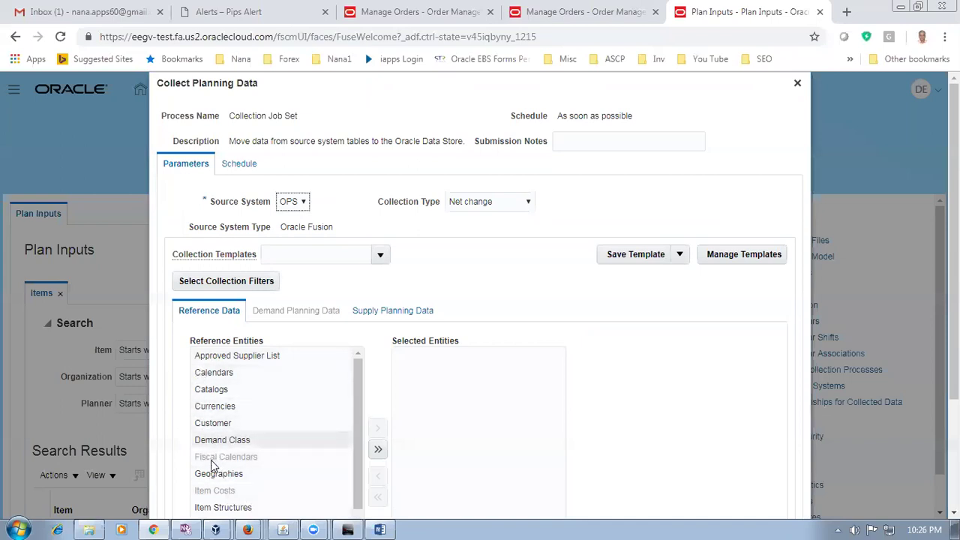
click(383, 313)
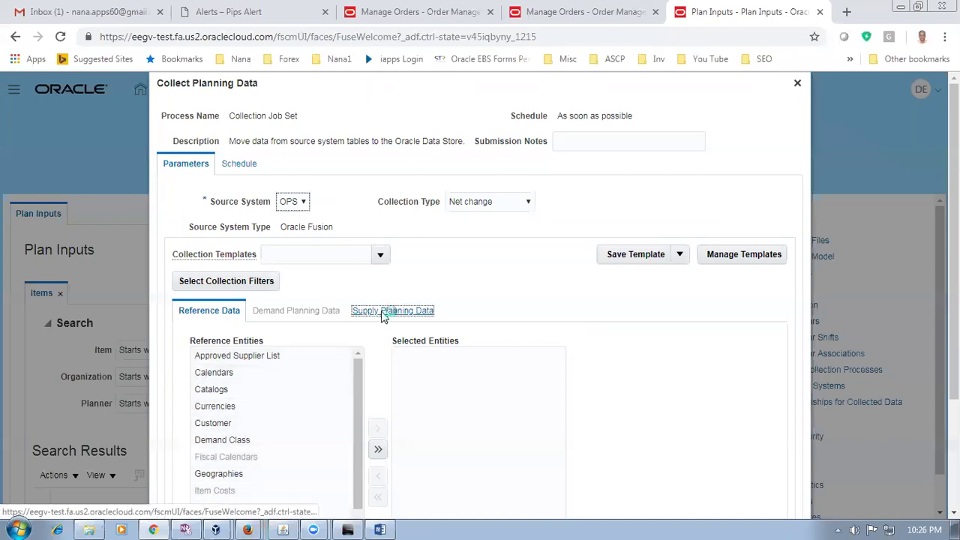
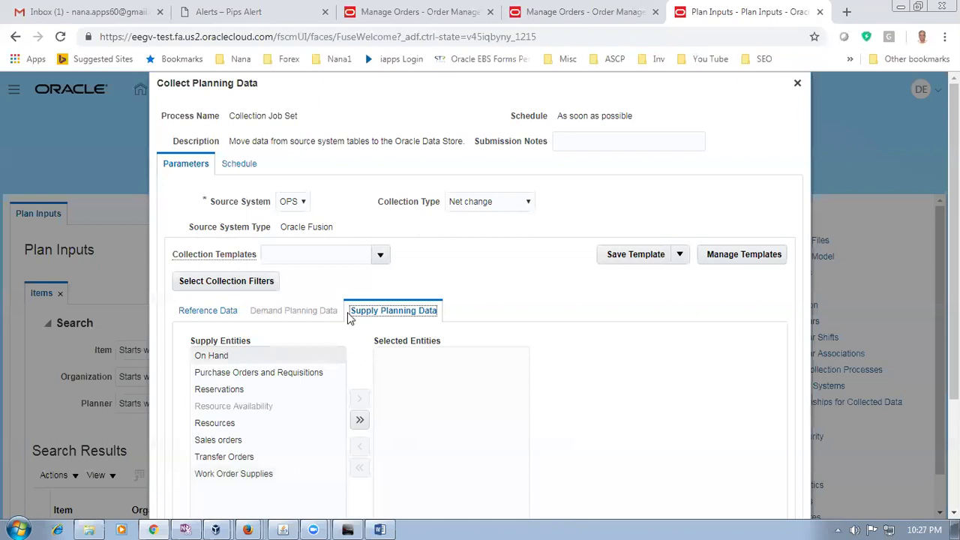
click(798, 85)
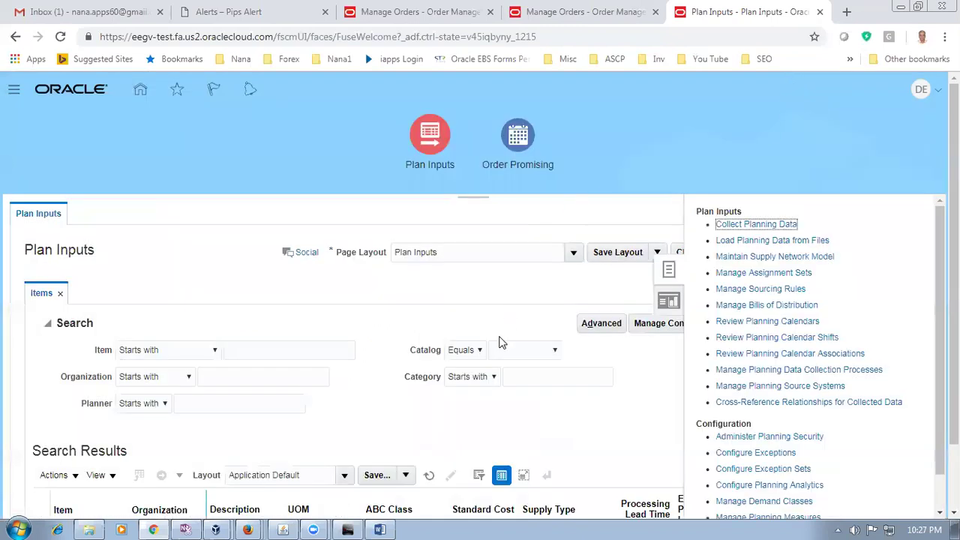
Go to the Scheduled Processes work area and start scheduling a new process
click(14, 90)
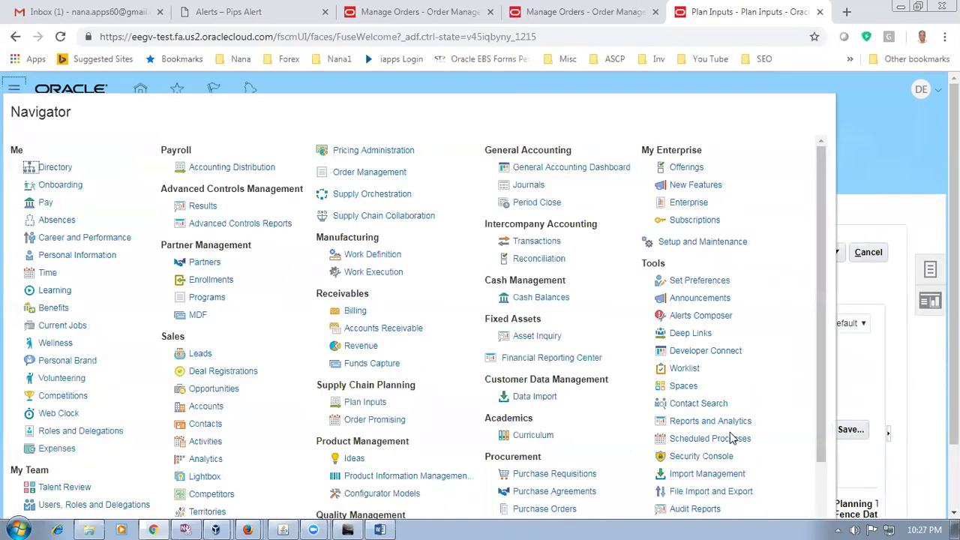
click(730, 440)
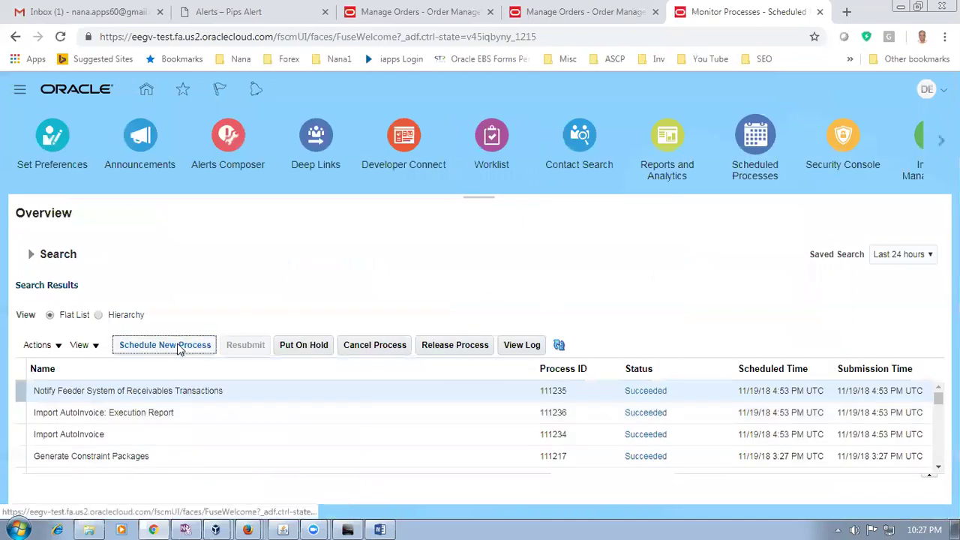
click(178, 348)
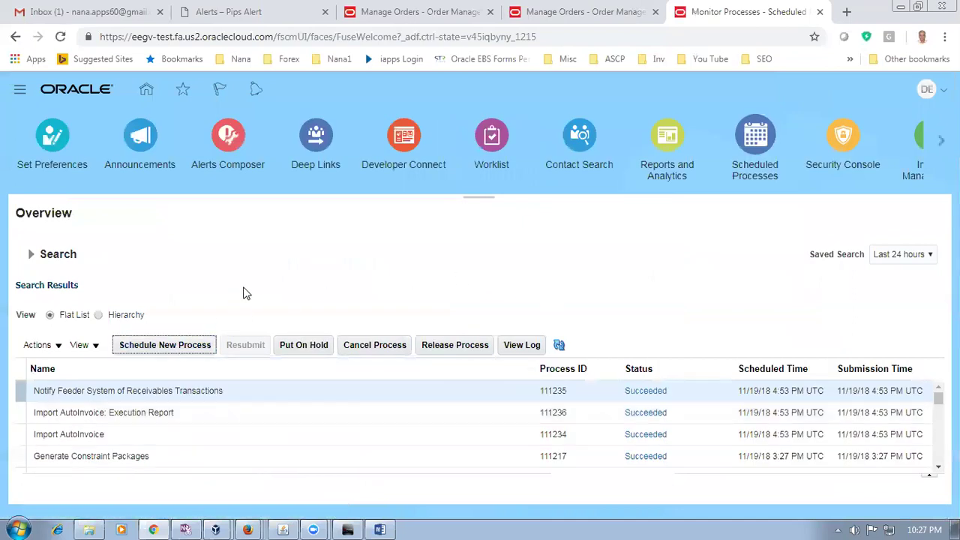
click(200, 347)
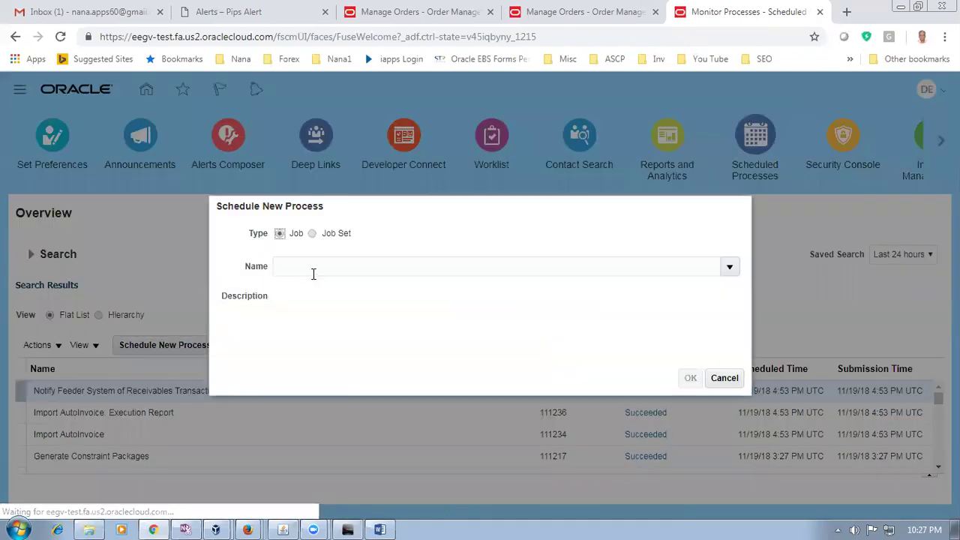
Search the job names for start%real% and choose Start Real-Time Supply Update as the process to schedule
click(314, 273)
text(stat%)
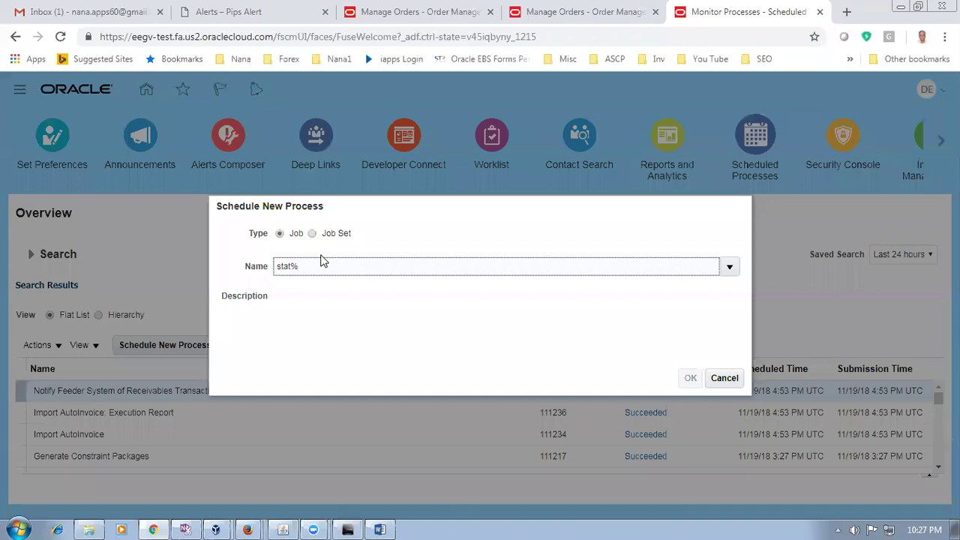
key(BackSpace)
key(BackSpace)
text(rt%real%)
key(Tab)
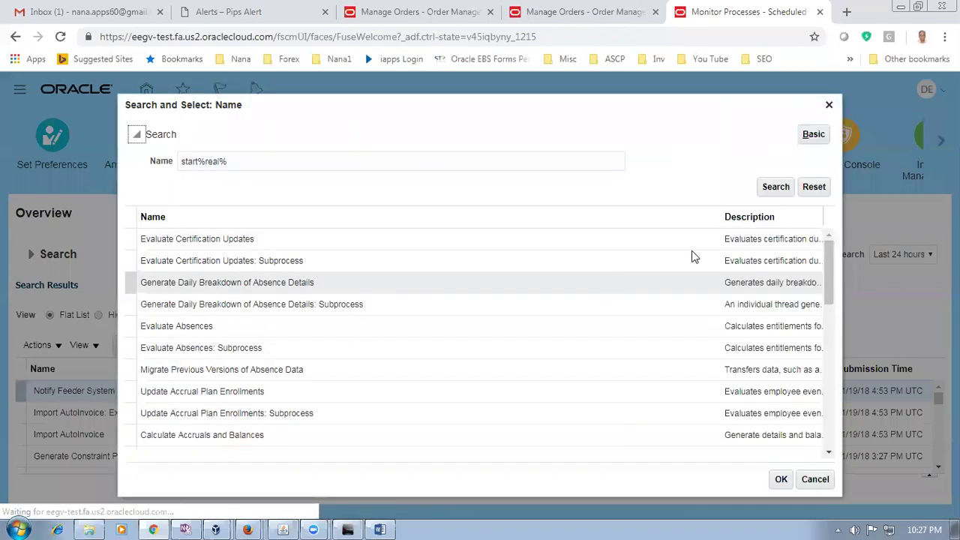
click(776, 188)
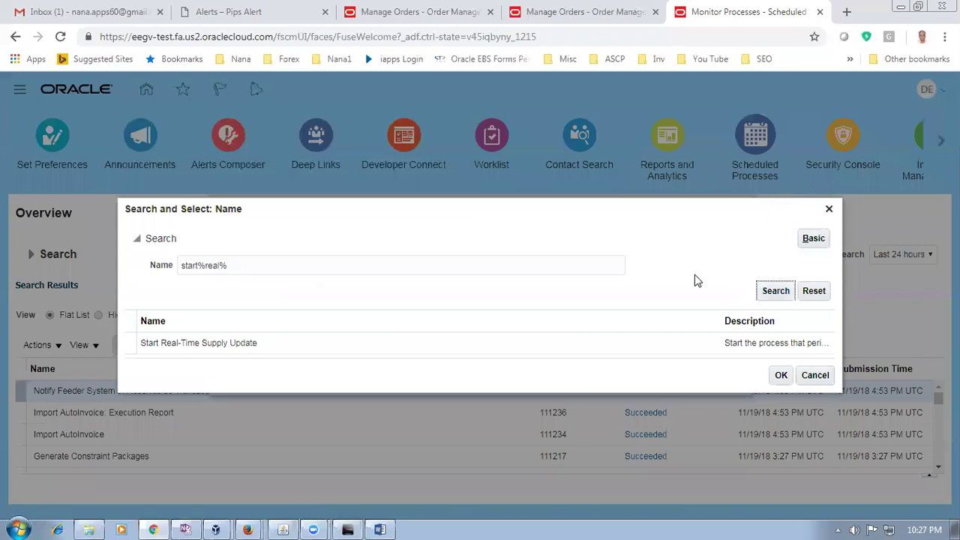
click(405, 347)
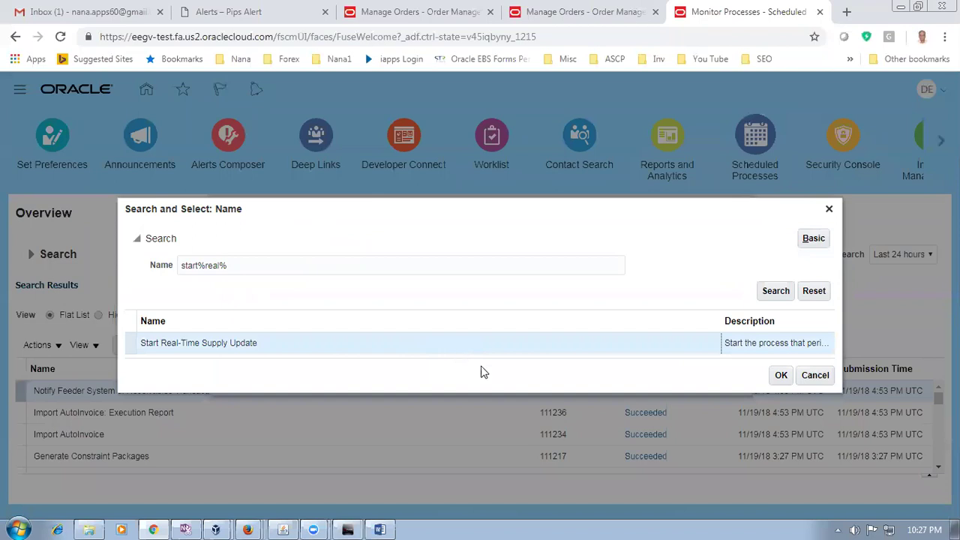
click(781, 377)
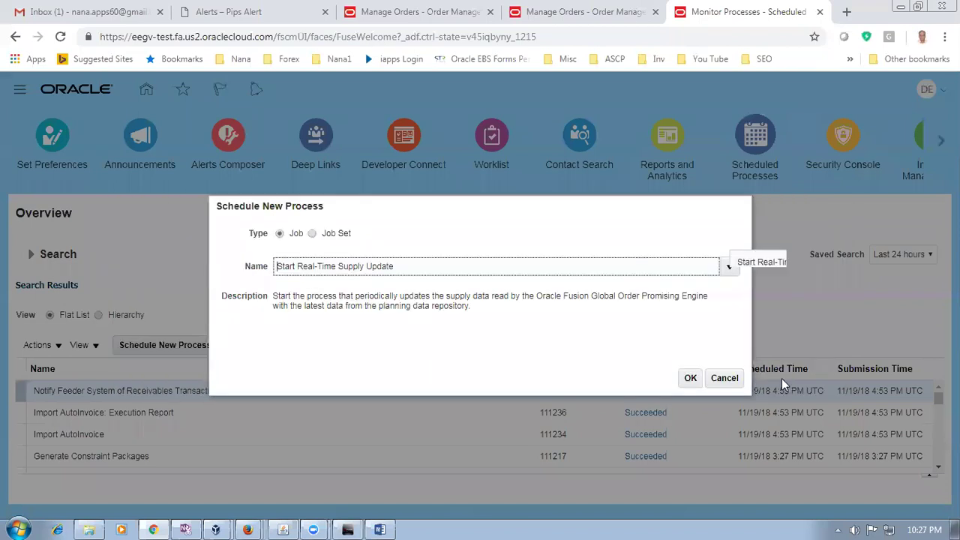
click(691, 378)
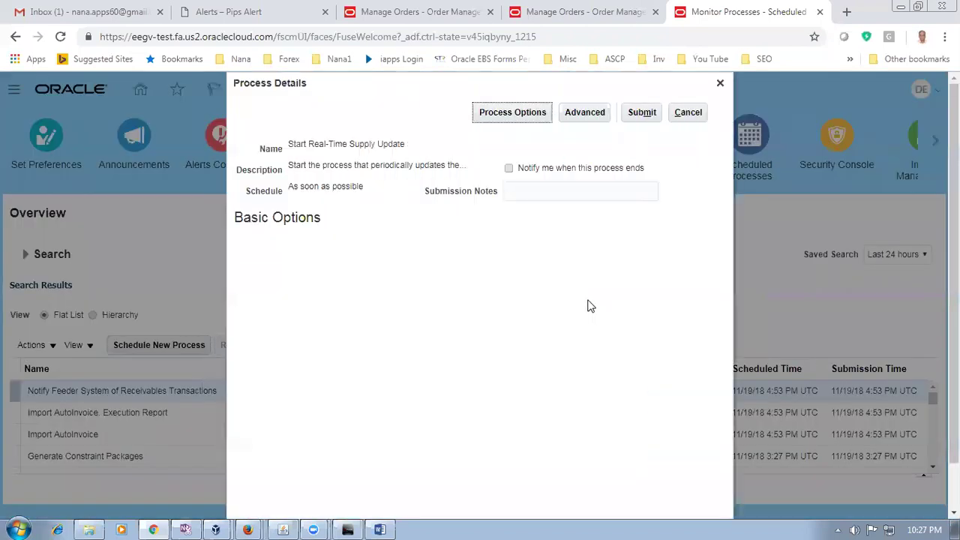
Submit the Start Real-Time Supply Update process with its default options and refresh the process list to check its status
click(643, 113)
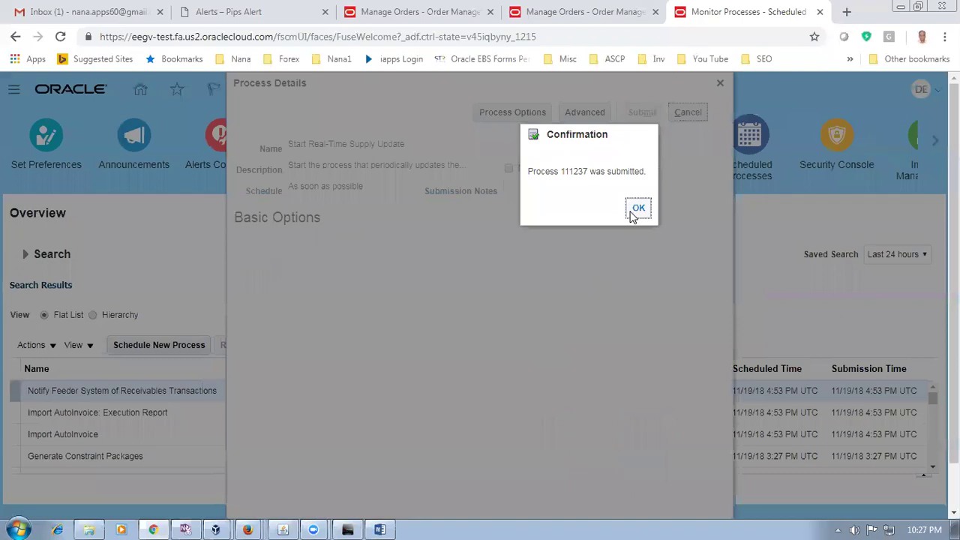
click(635, 210)
click(561, 346)
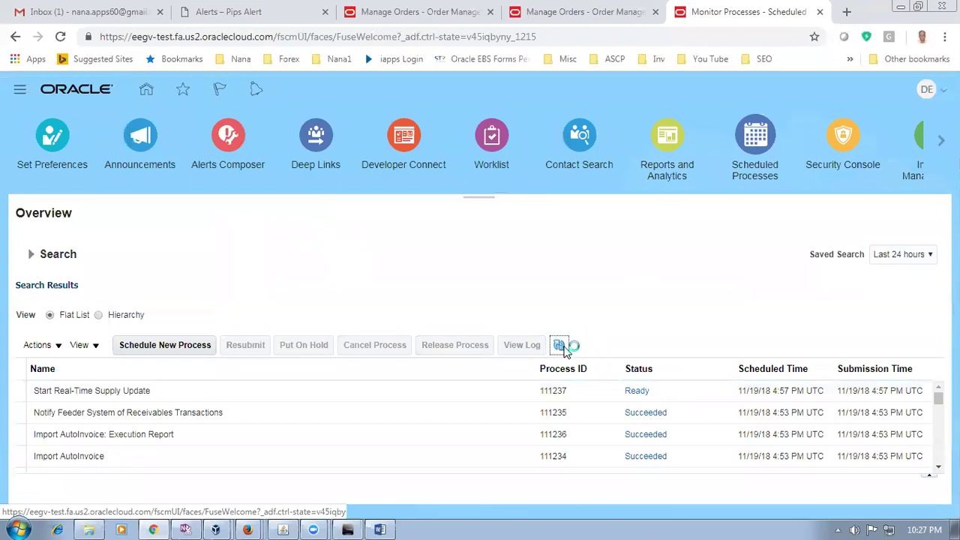
click(564, 348)
click(593, 391)
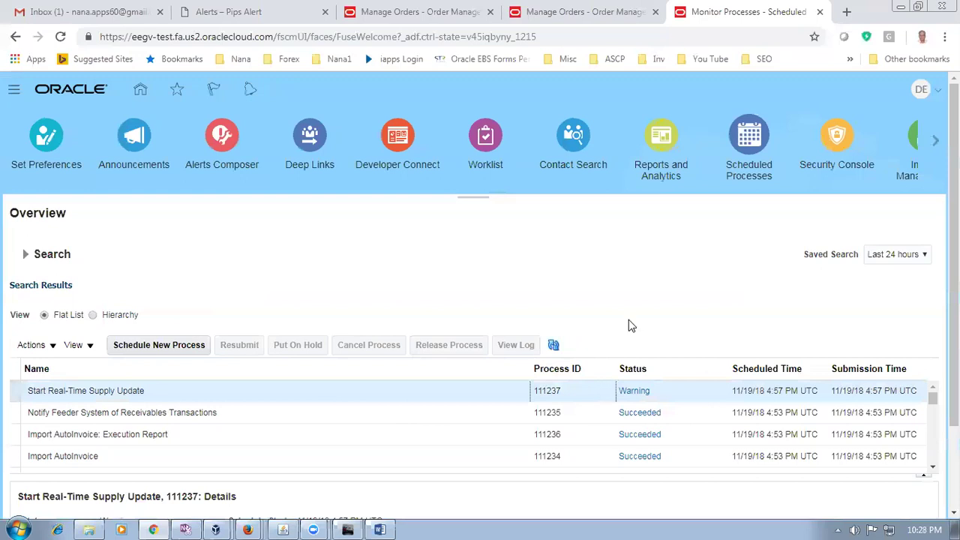
Return to the d01_cust1 order with the laptop kit, review its order lines and switch the order to the fulfillment view
click(600, 17)
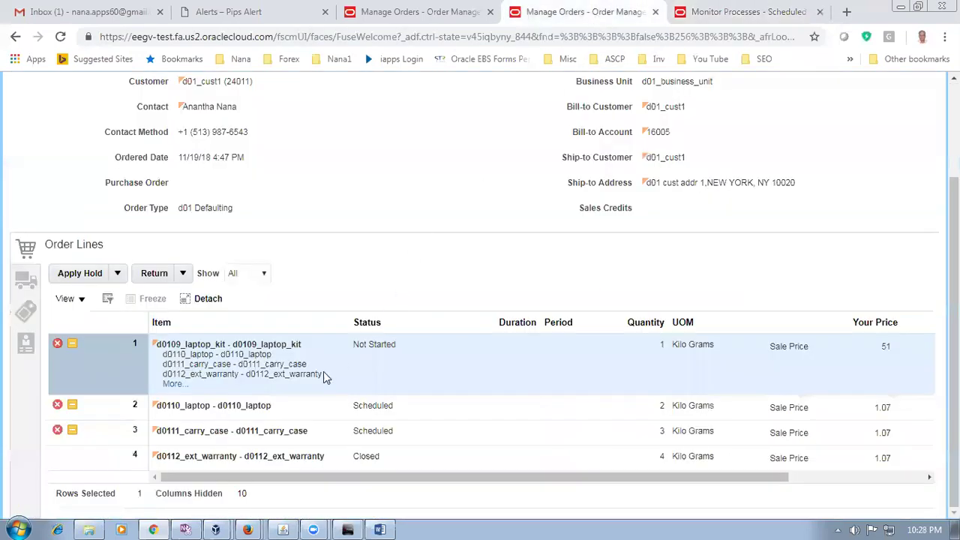
scroll(332, 392, up, 2)
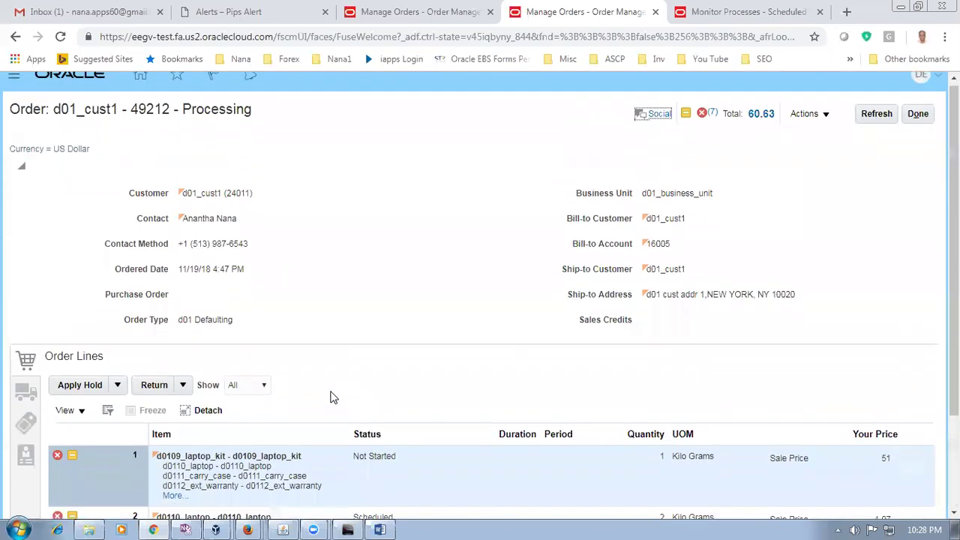
scroll(332, 398, down, 2)
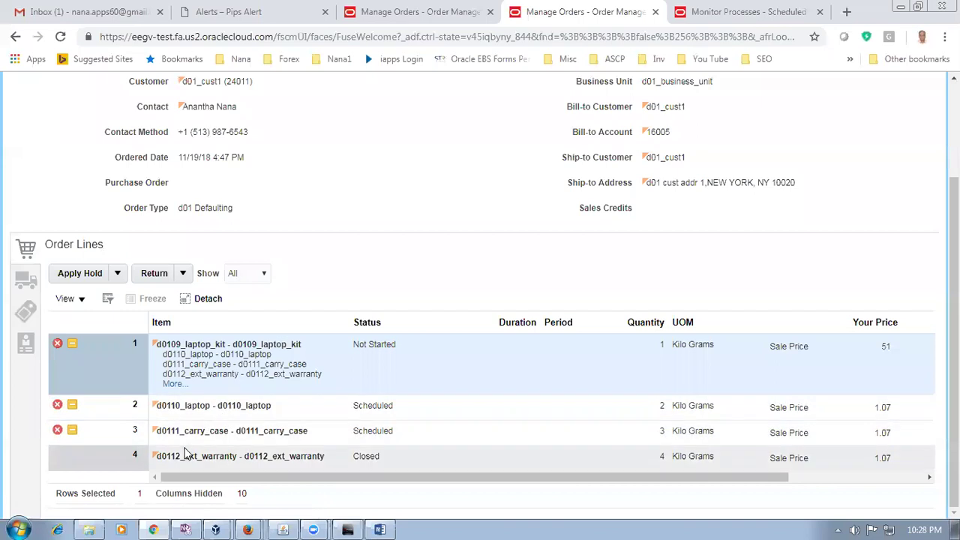
scroll(388, 319, up, 2)
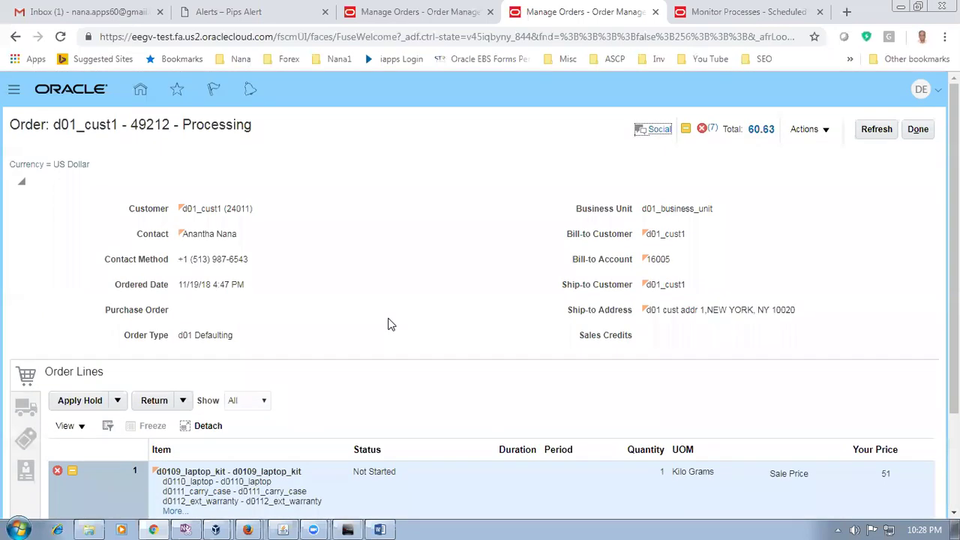
click(802, 132)
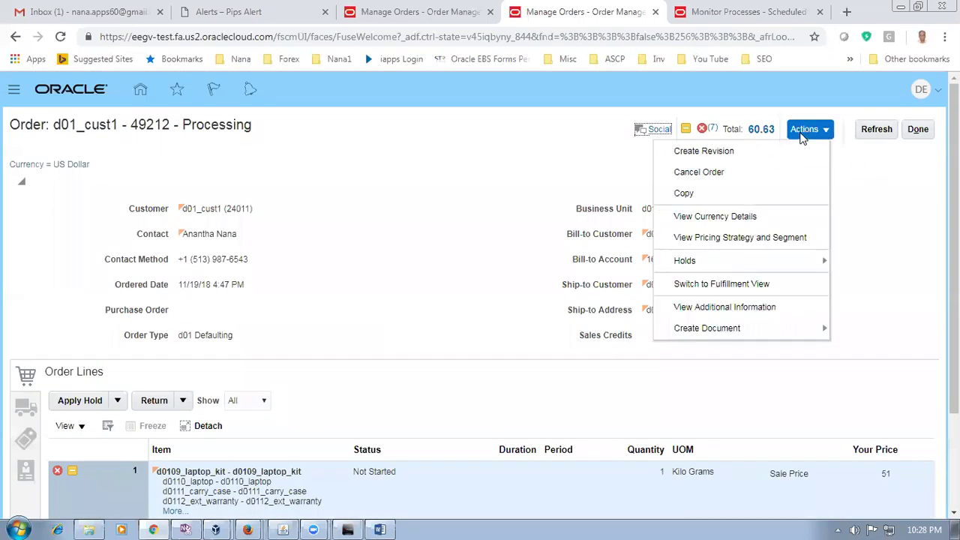
click(720, 285)
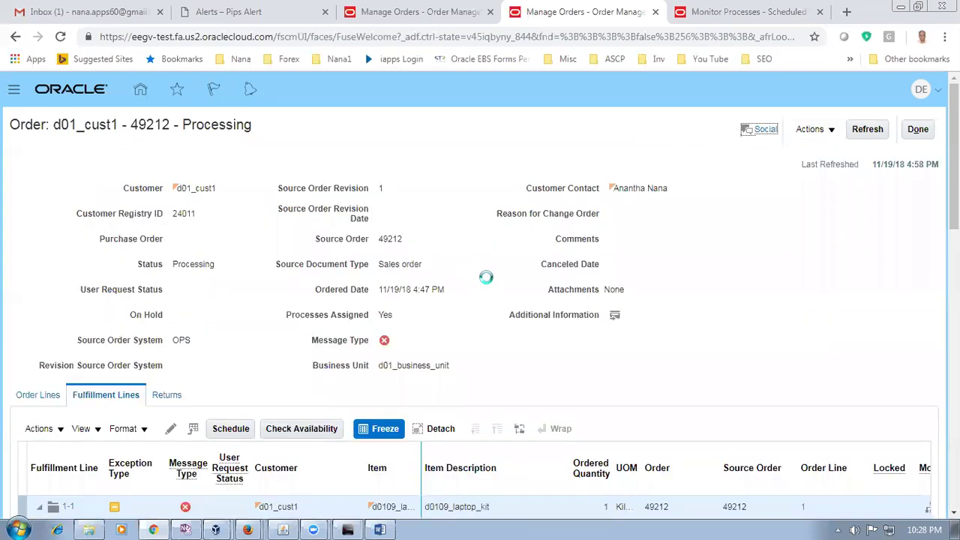
Submit a Recover Order request for the whole order and acknowledge the confirmation
scroll(497, 289, down, 3)
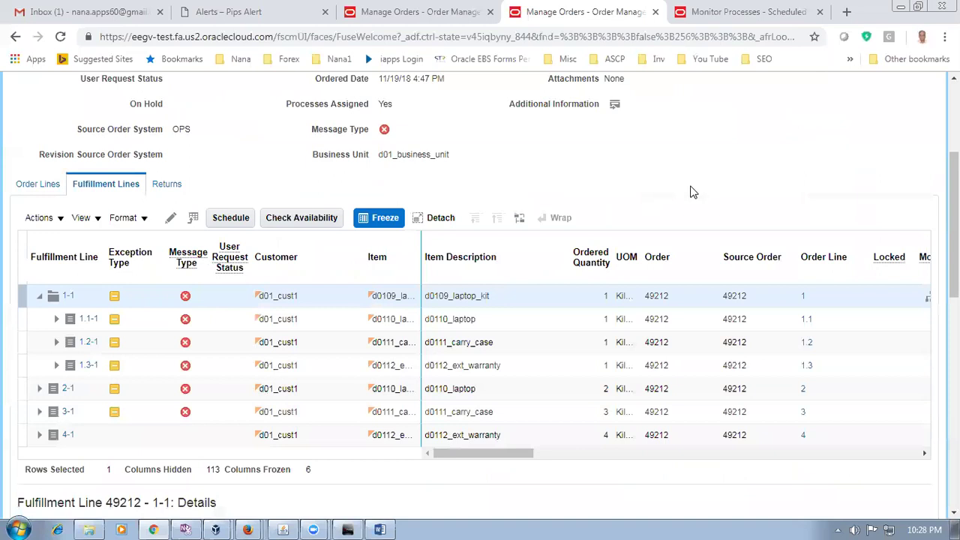
scroll(693, 192, up, 3)
click(807, 130)
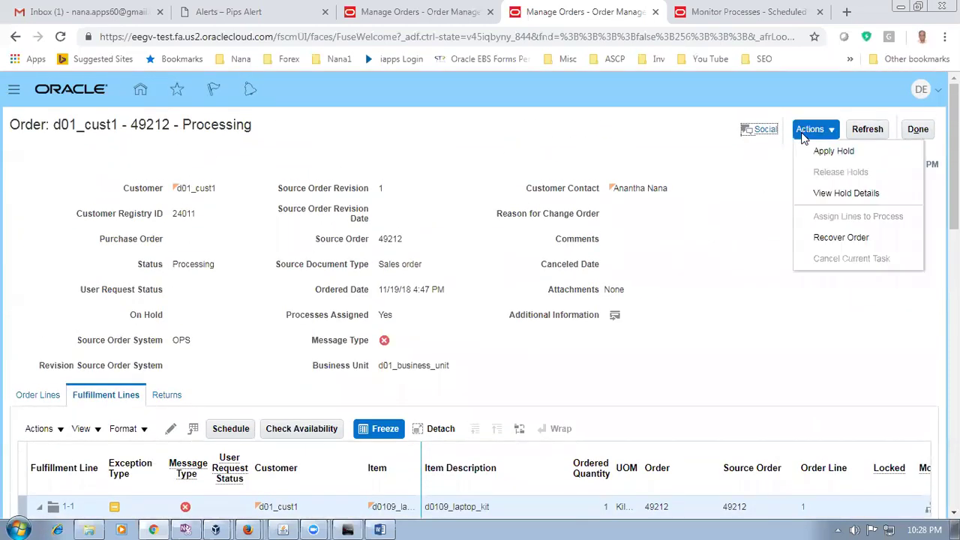
click(831, 242)
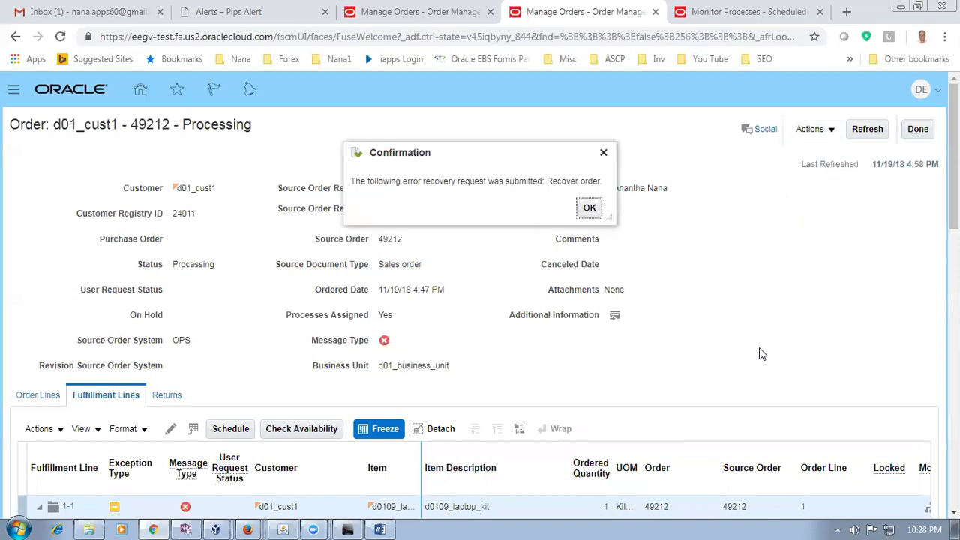
click(593, 212)
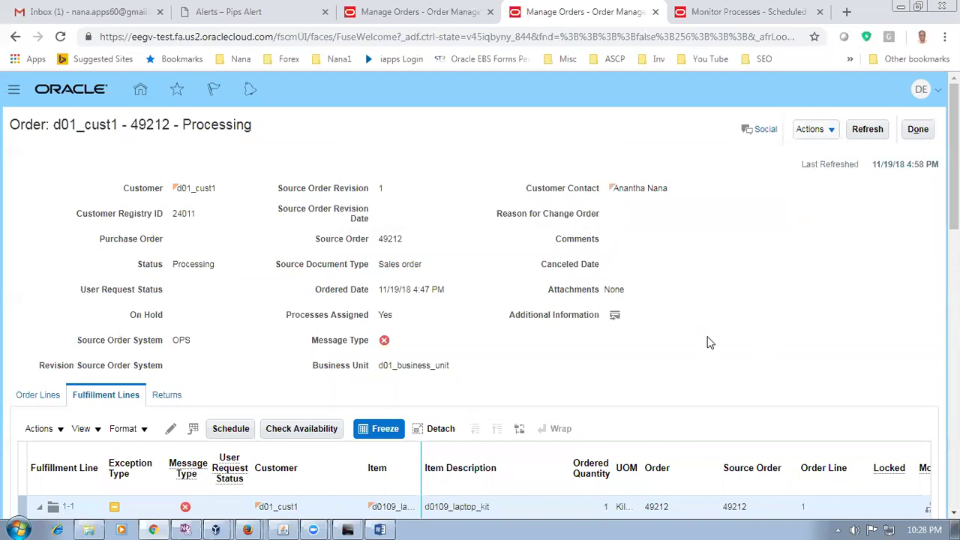
Refresh the order after the recovery request and check the message types on its fulfillment lines
scroll(783, 211, down, 2)
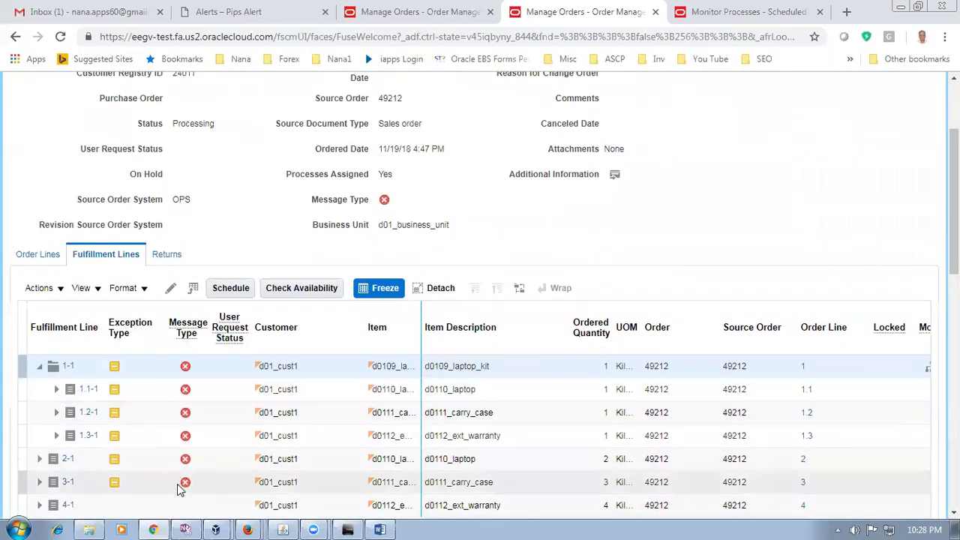
scroll(699, 287, up, 2)
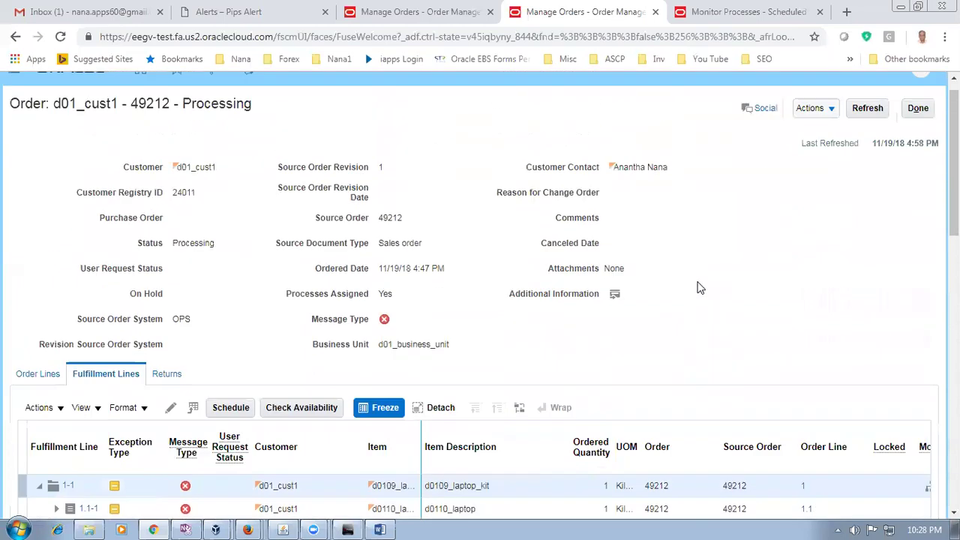
click(870, 129)
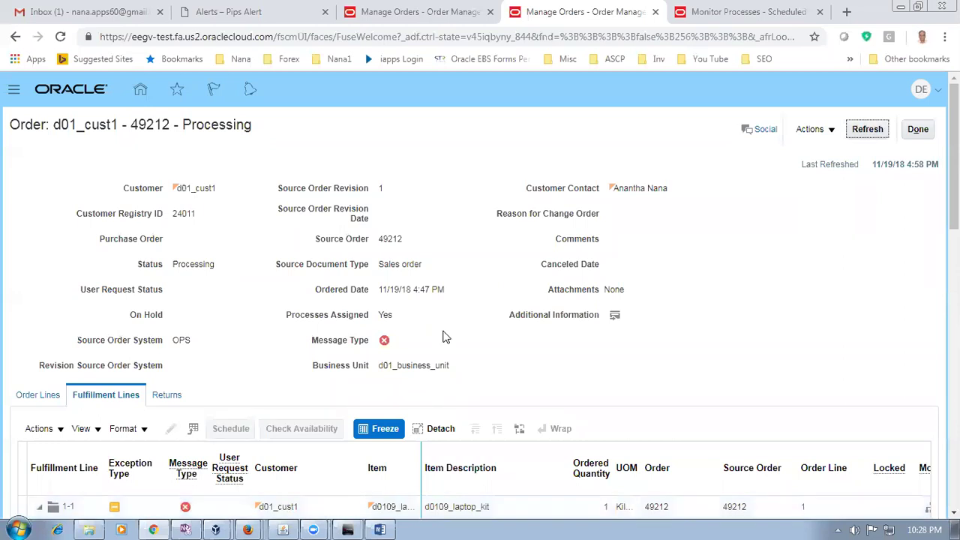
scroll(443, 337, down, 2)
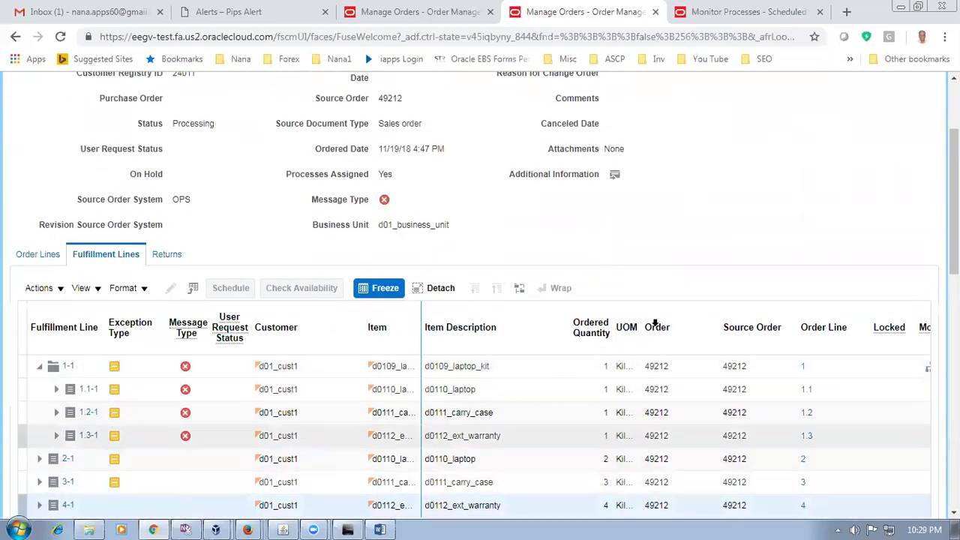
scroll(670, 300, up, 2)
click(864, 131)
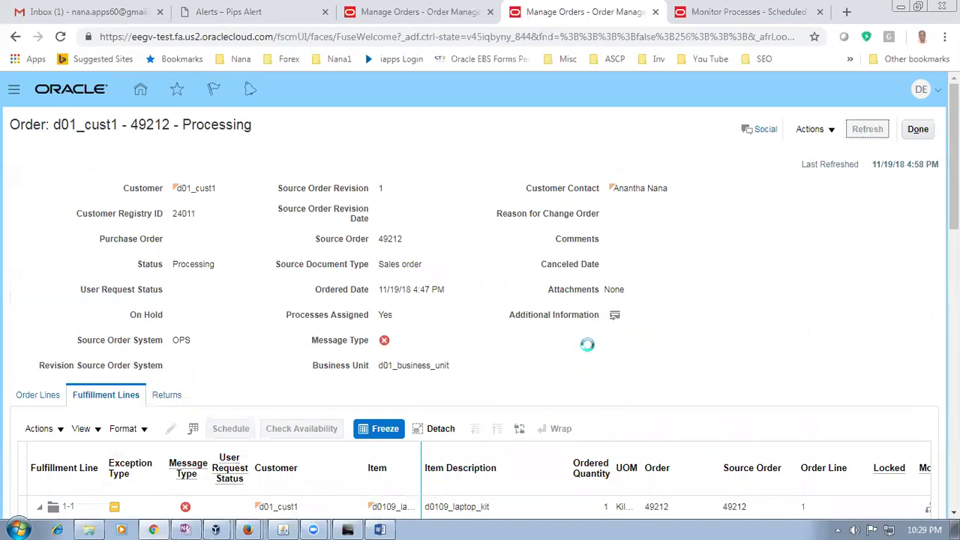
scroll(589, 348, down, 3)
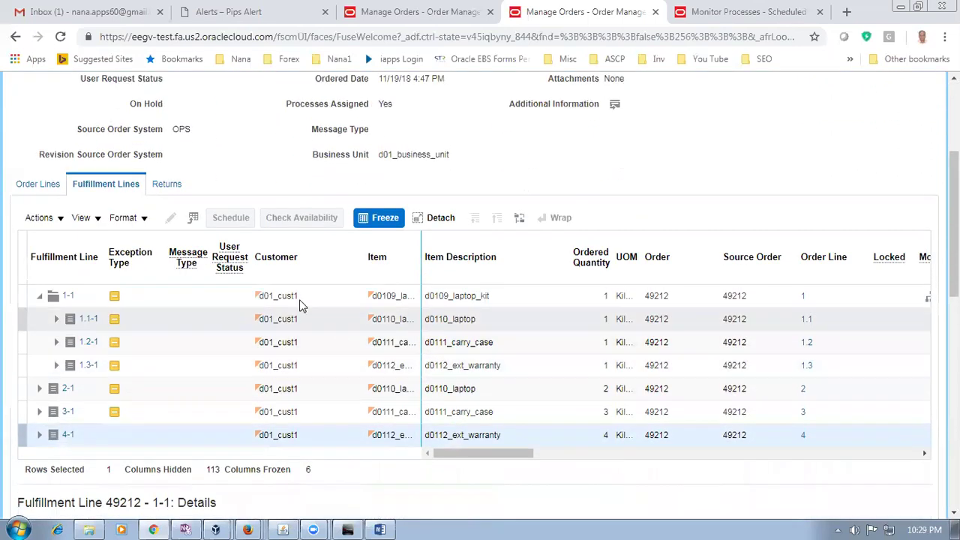
scroll(682, 195, up, 3)
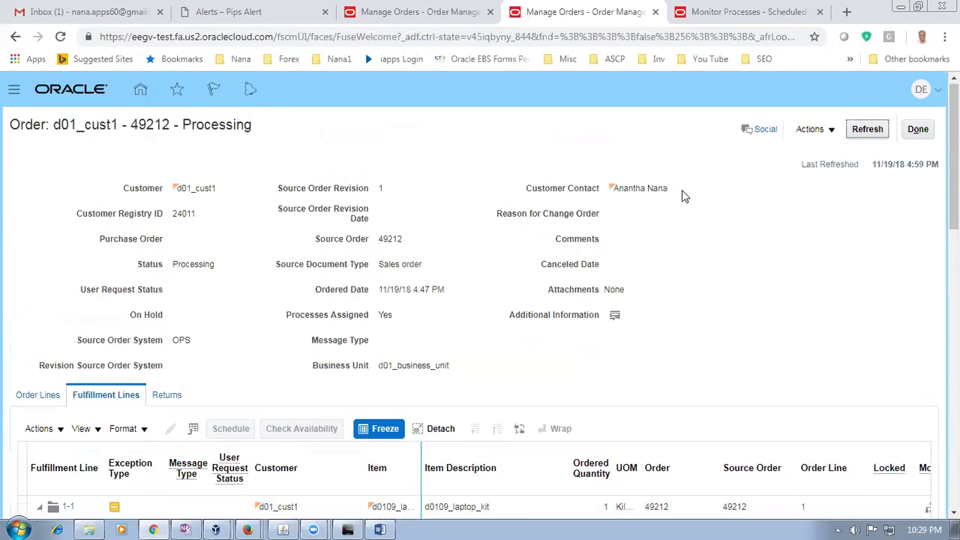
Refresh the order several more times and select the kit's d0110_laptop fulfillment line 1.1-1
click(870, 130)
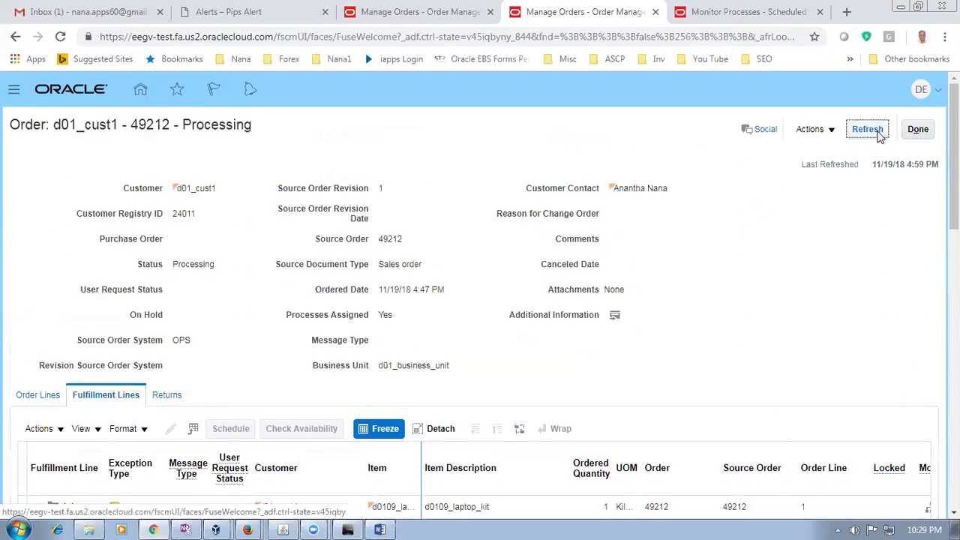
click(879, 134)
click(879, 133)
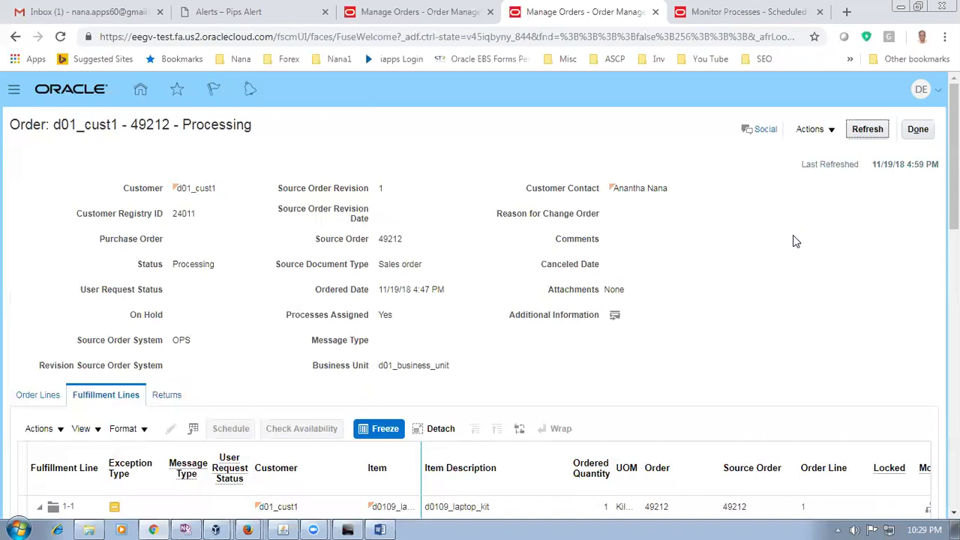
click(856, 132)
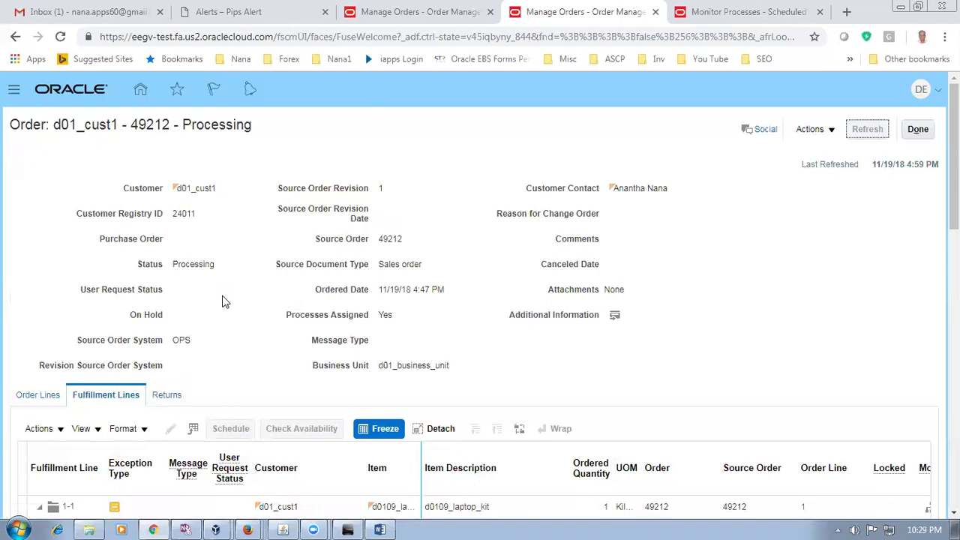
scroll(221, 300, down, 2)
scroll(227, 304, down, 1)
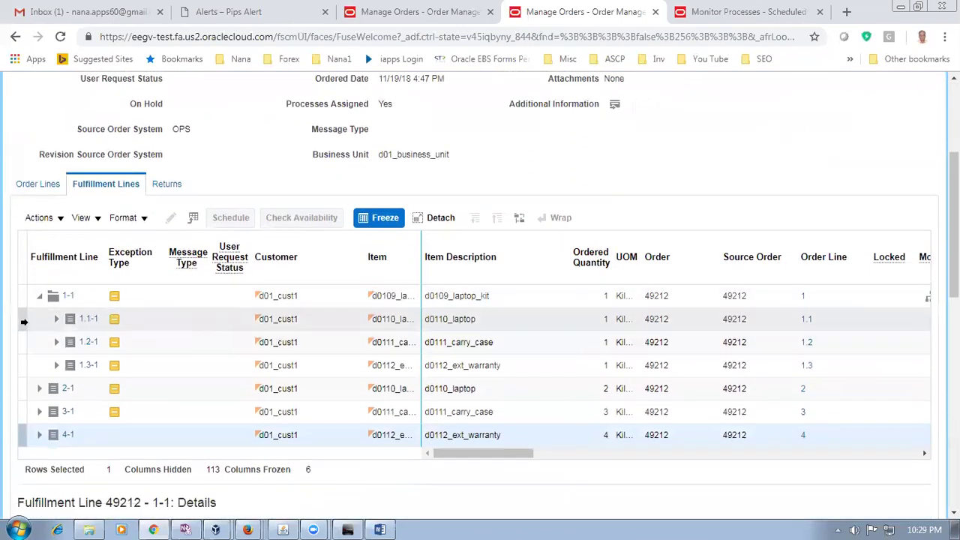
click(26, 322)
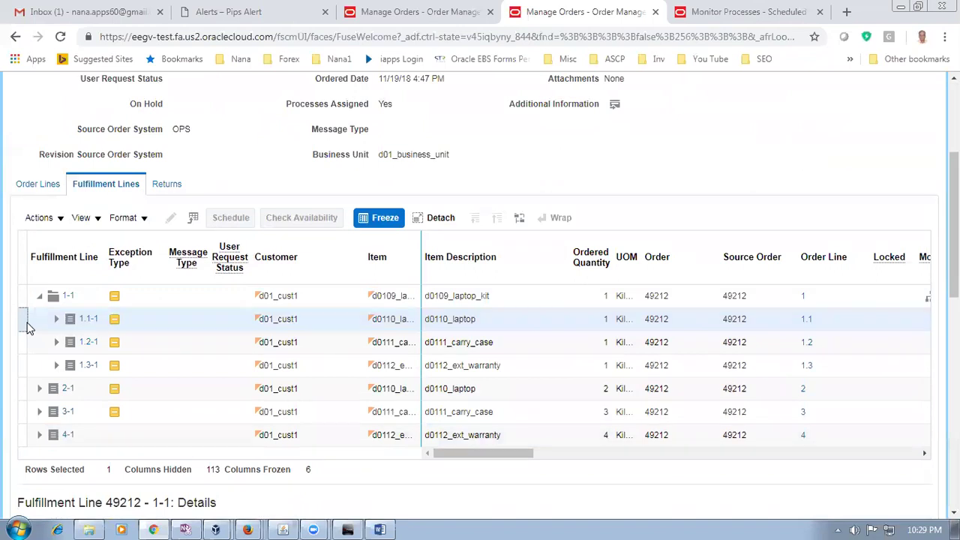
Open the orchestration process of the laptop kit's fulfillment line, review its task statuses and return to the order
drag(437, 452, 515, 463)
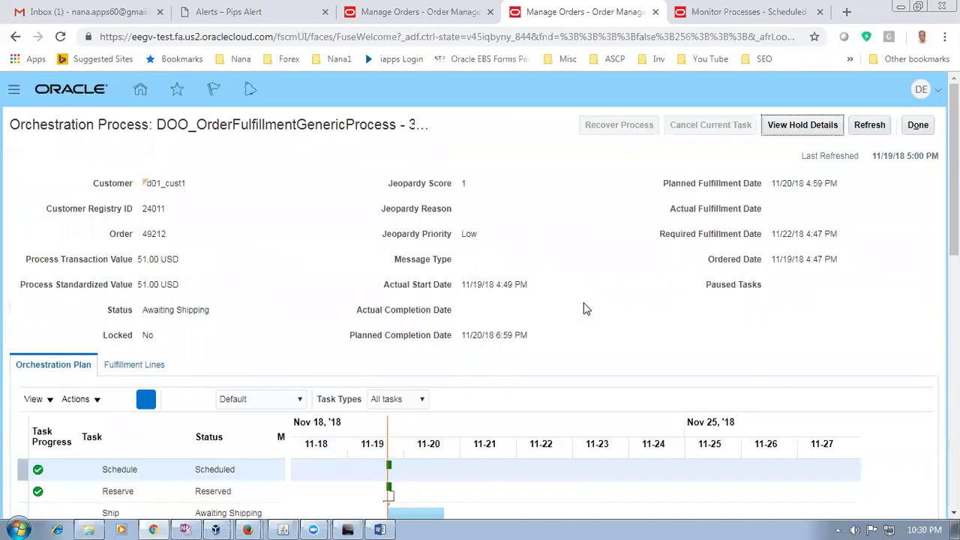
scroll(553, 330, down, 2)
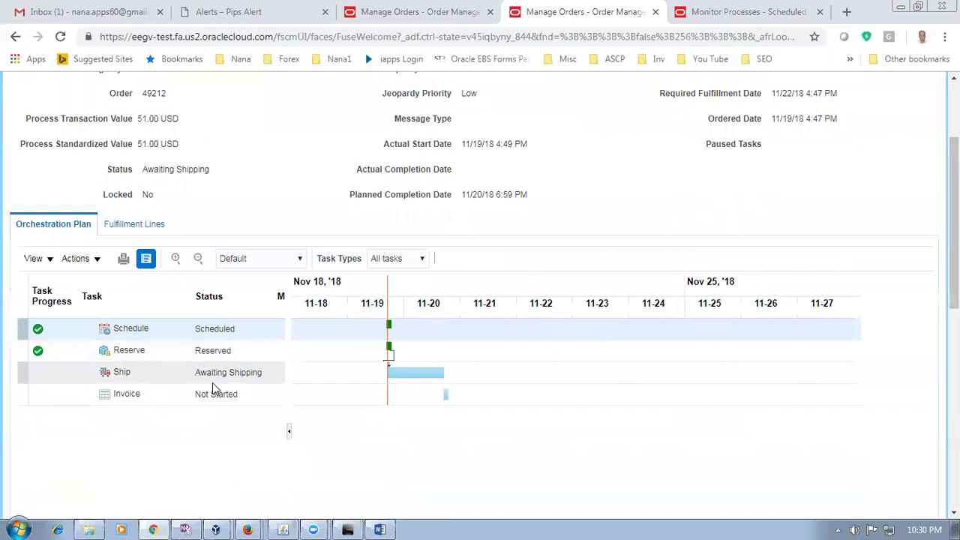
scroll(654, 236, up, 2)
click(917, 129)
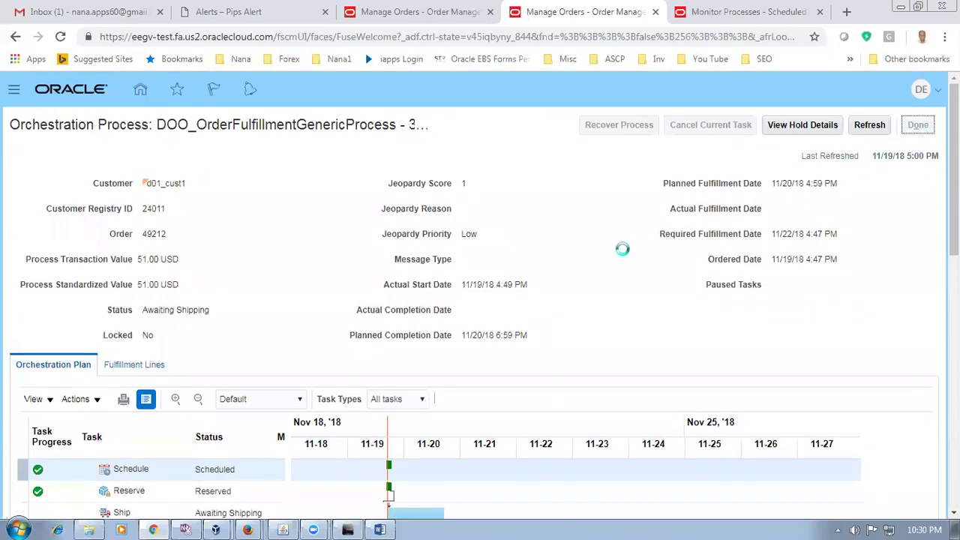
Compare the statuses and shipping details of the kit, its component lines and the separate fulfillment lines
scroll(626, 255, down, 3)
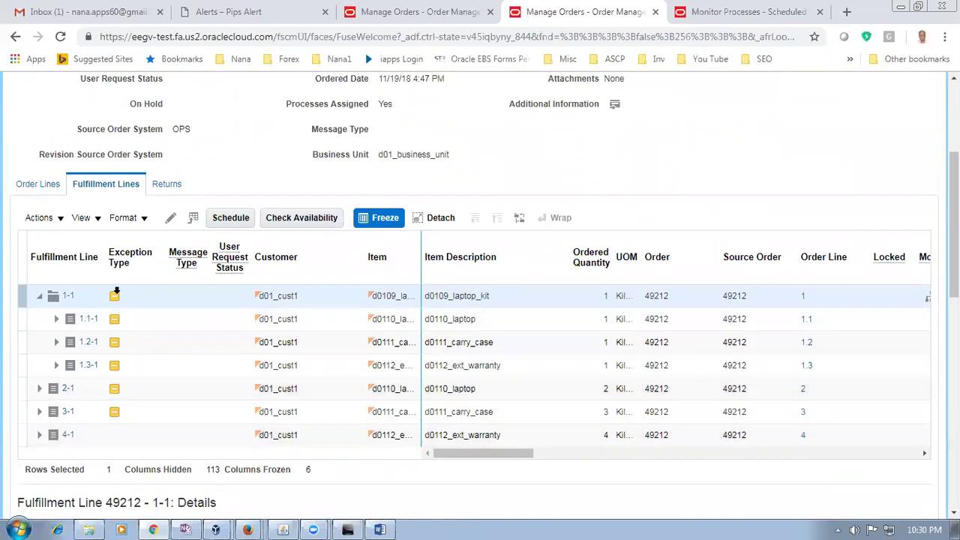
drag(473, 453, 568, 466)
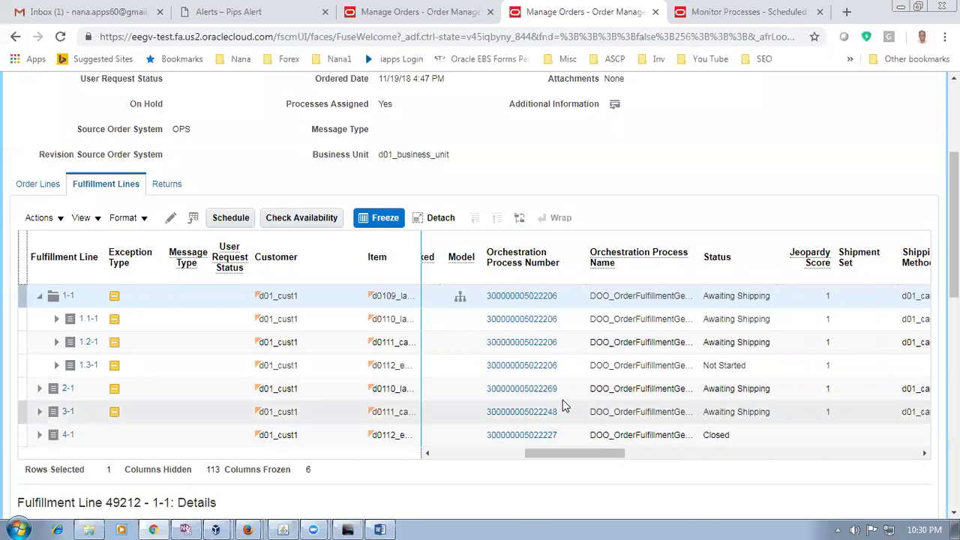
click(725, 391)
click(735, 421)
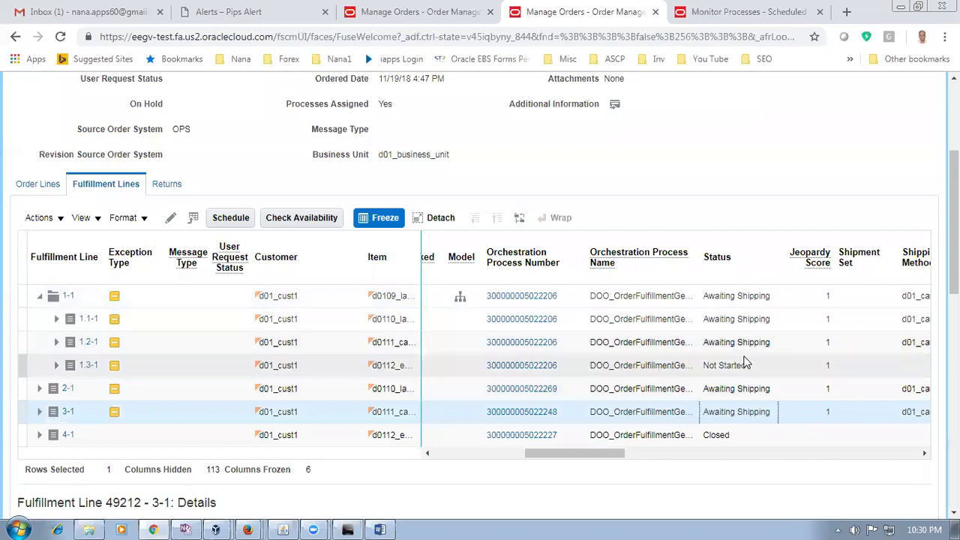
click(707, 366)
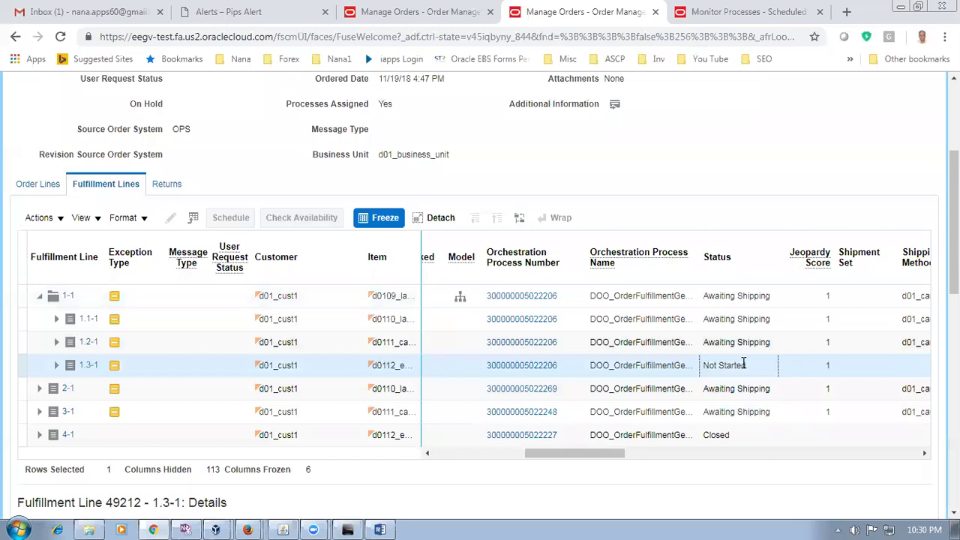
click(715, 297)
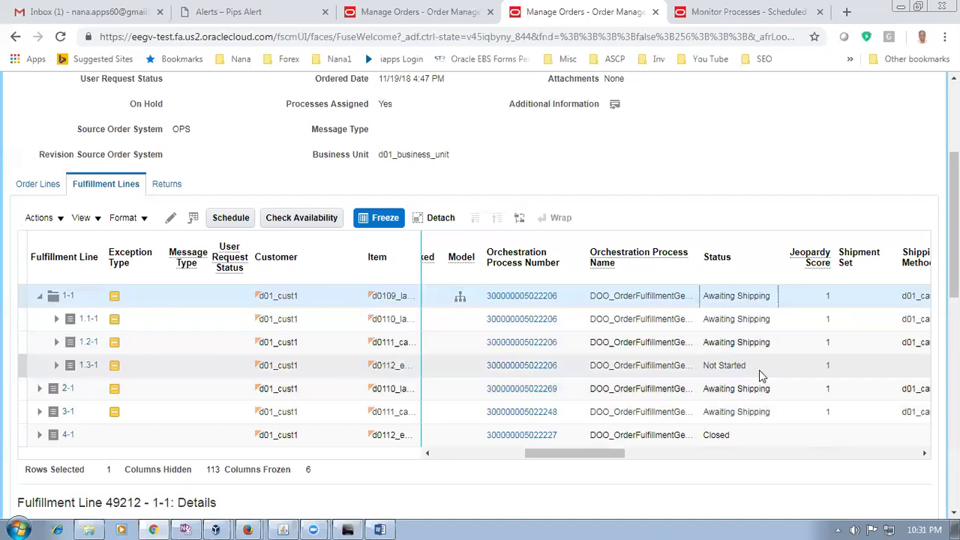
drag(613, 462, 634, 462)
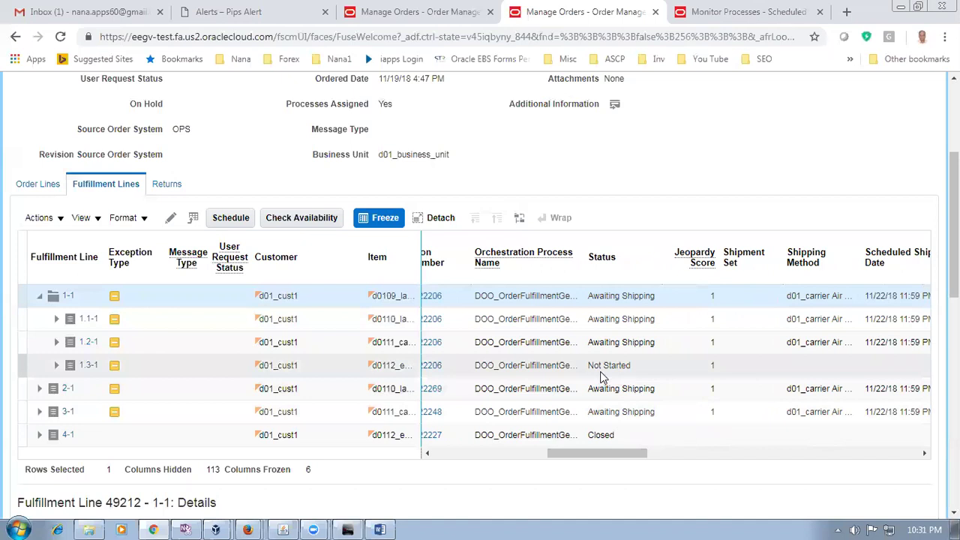
drag(619, 463, 547, 474)
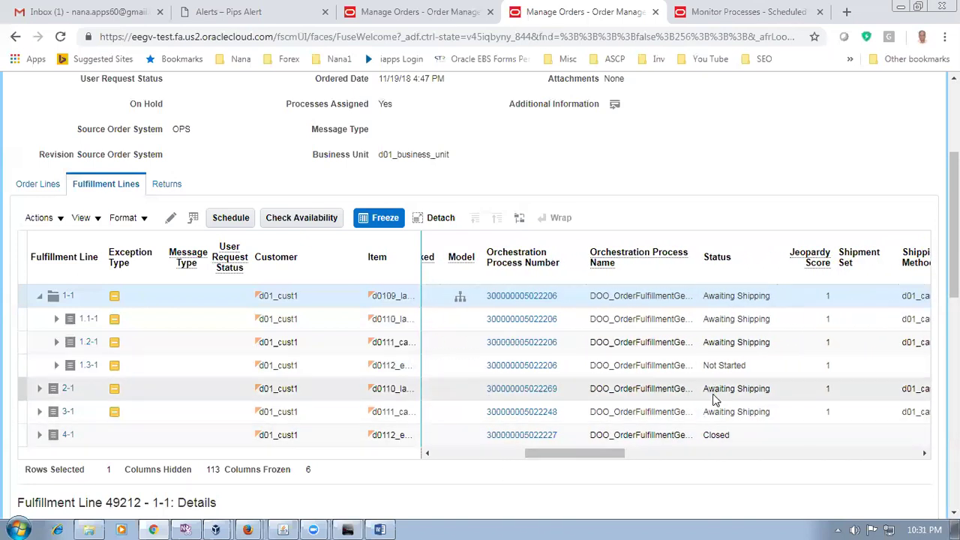
scroll(282, 233, up, 2)
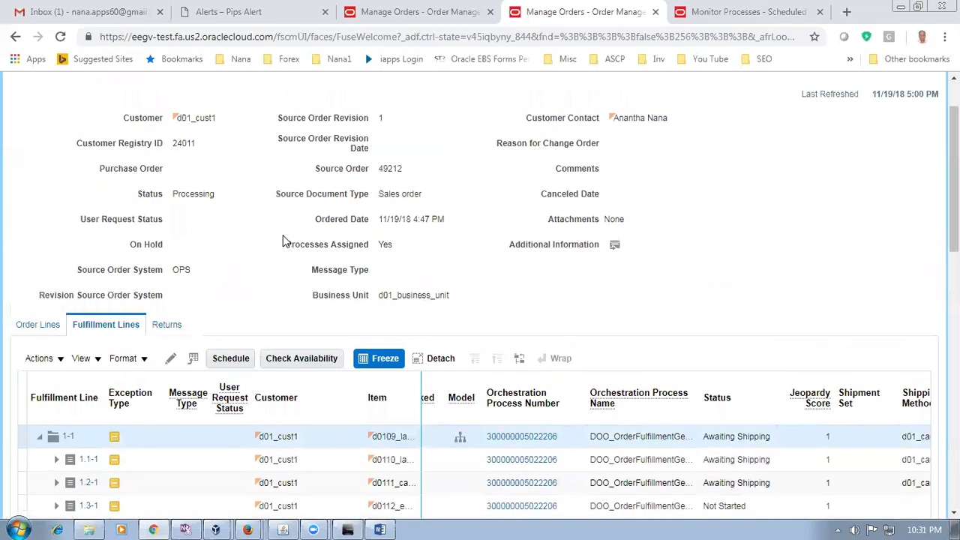
scroll(281, 248, up, 1)
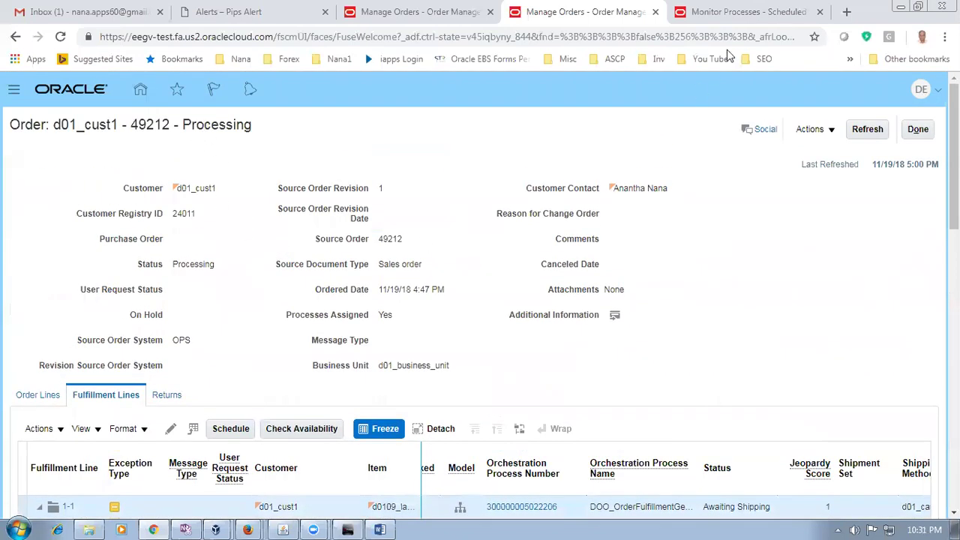
click(755, 19)
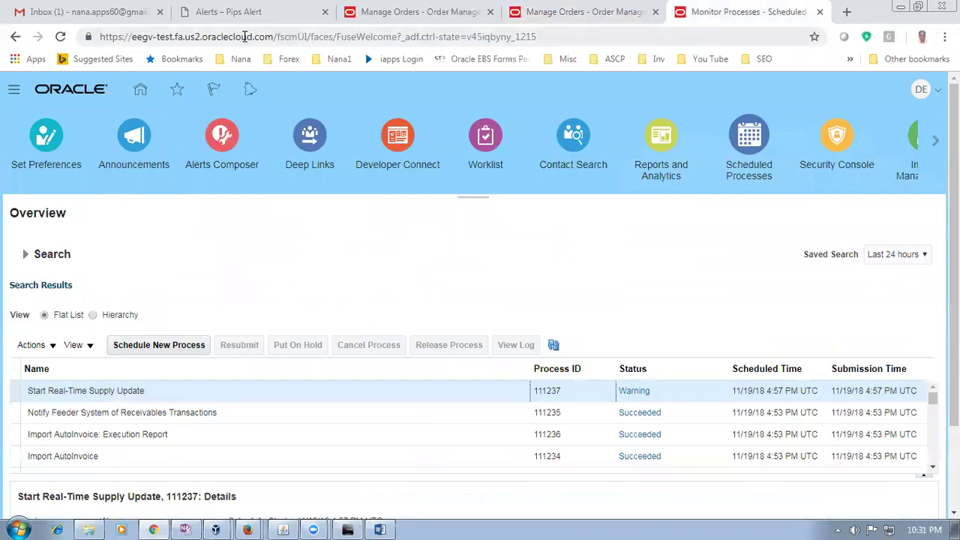
click(851, 19)
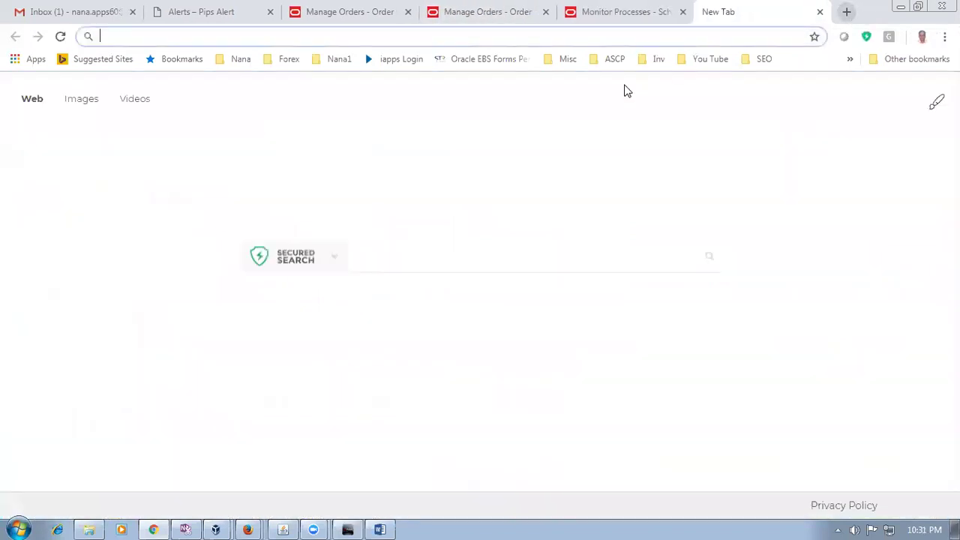
text(https://eegv-test.fa.us2.oraclecloud.com)
key(Return)
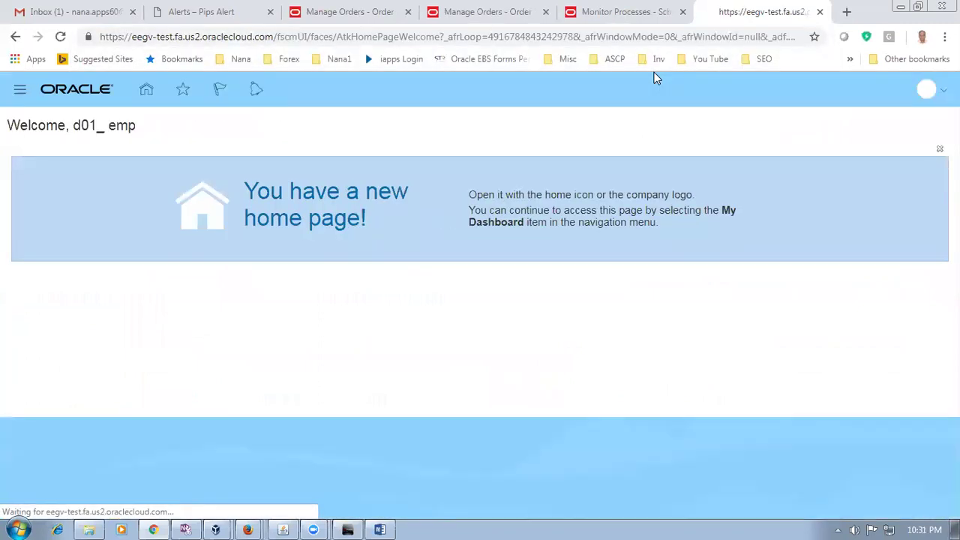
click(147, 91)
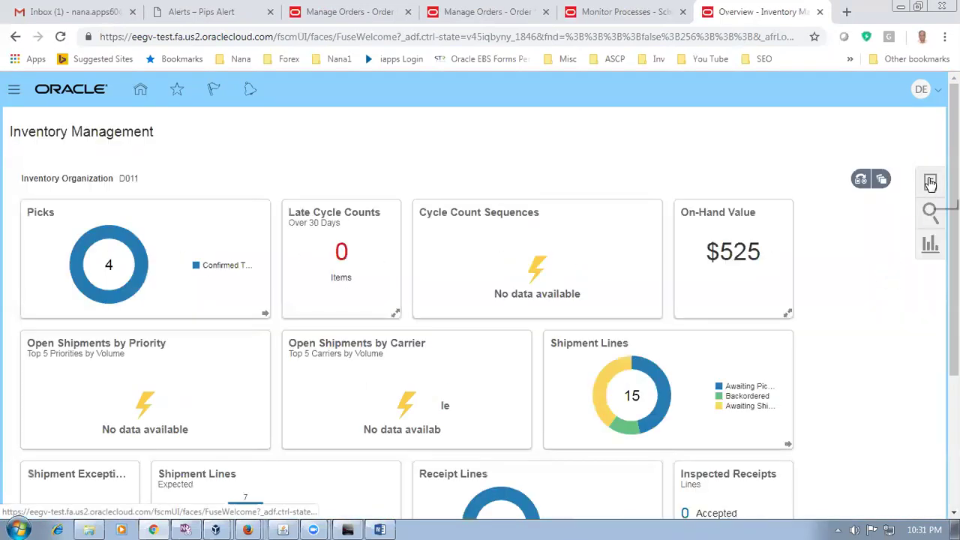
click(930, 182)
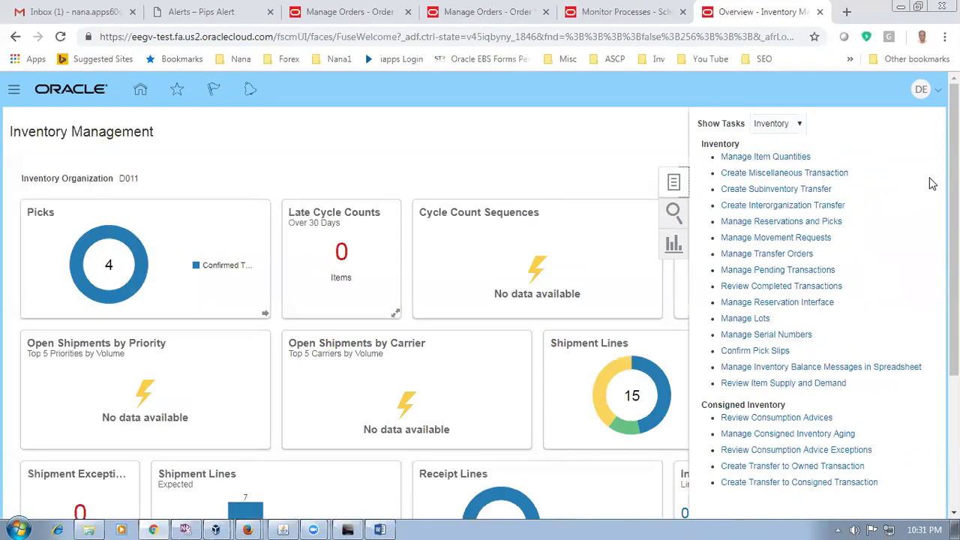
click(784, 125)
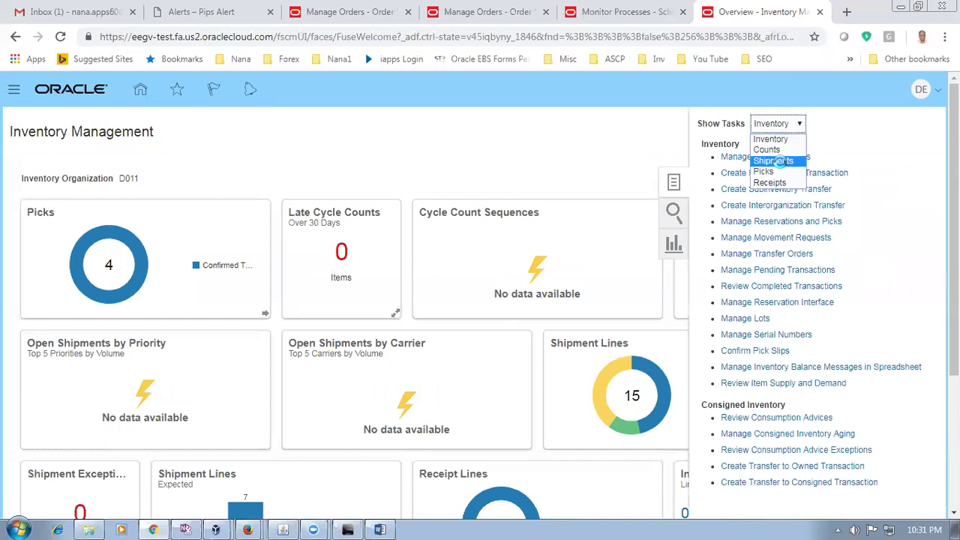
click(784, 157)
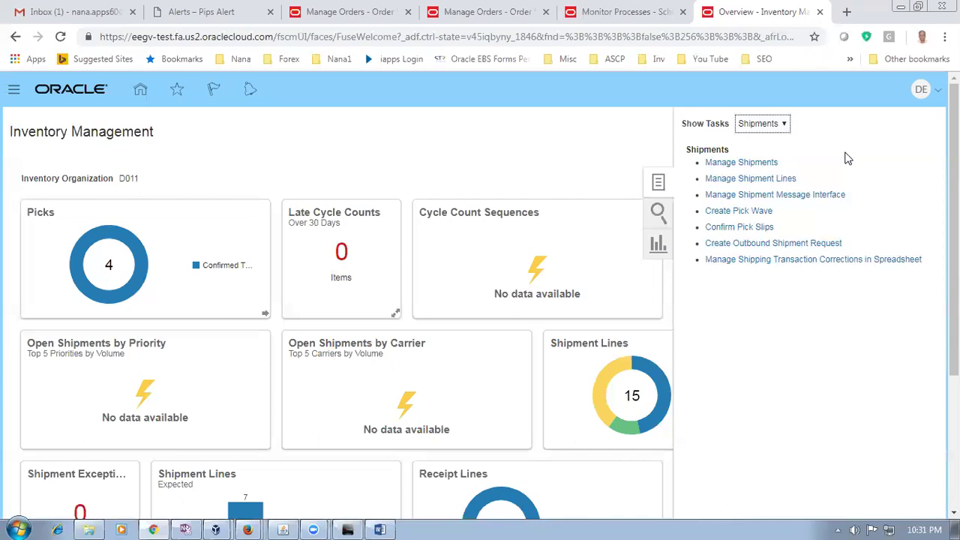
Return to the d01_cust1 order and review the fulfillment line statuses, including the warranty line 4-1
click(501, 18)
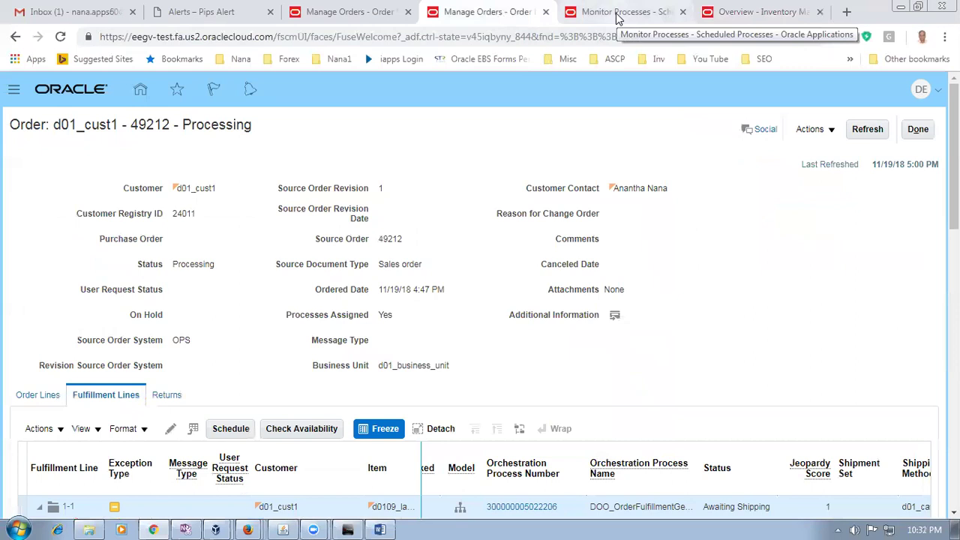
scroll(615, 273, down, 4)
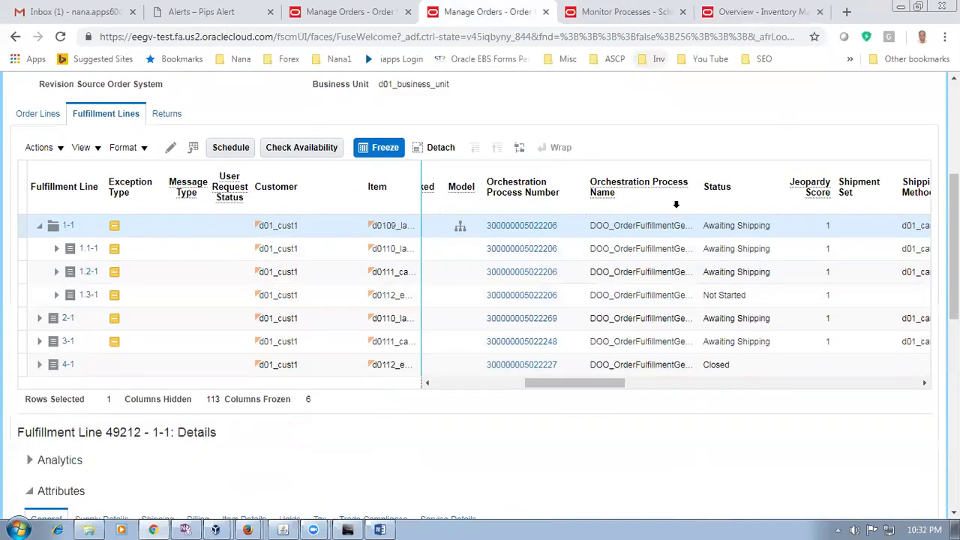
click(711, 366)
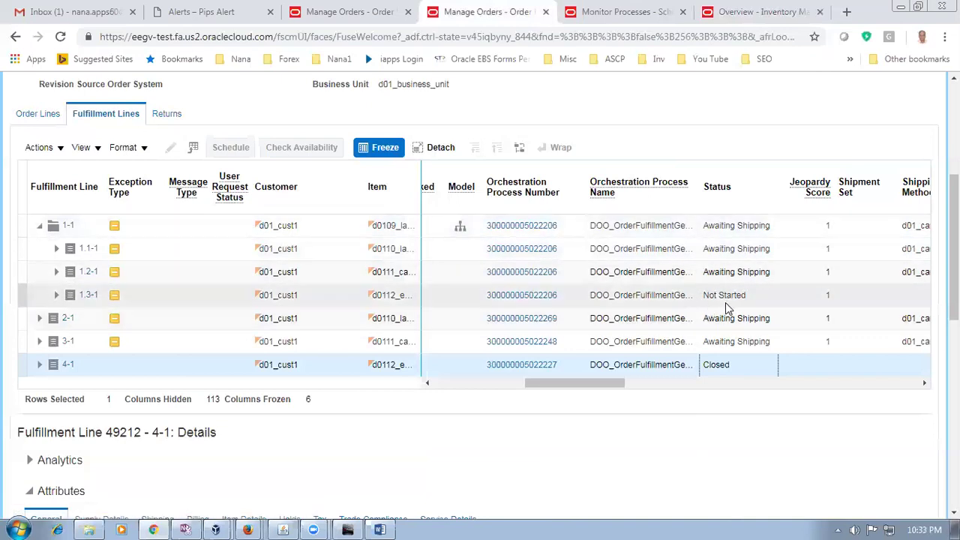
Open the Manage Shipment Lines task in Inventory Management, and look up the order number on the d01_cust1 order
click(617, 11)
click(756, 15)
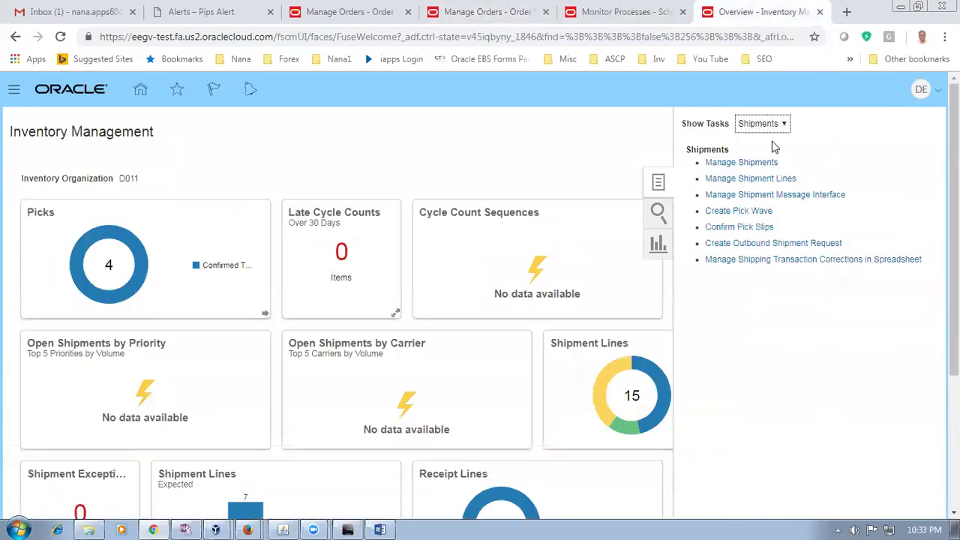
click(747, 182)
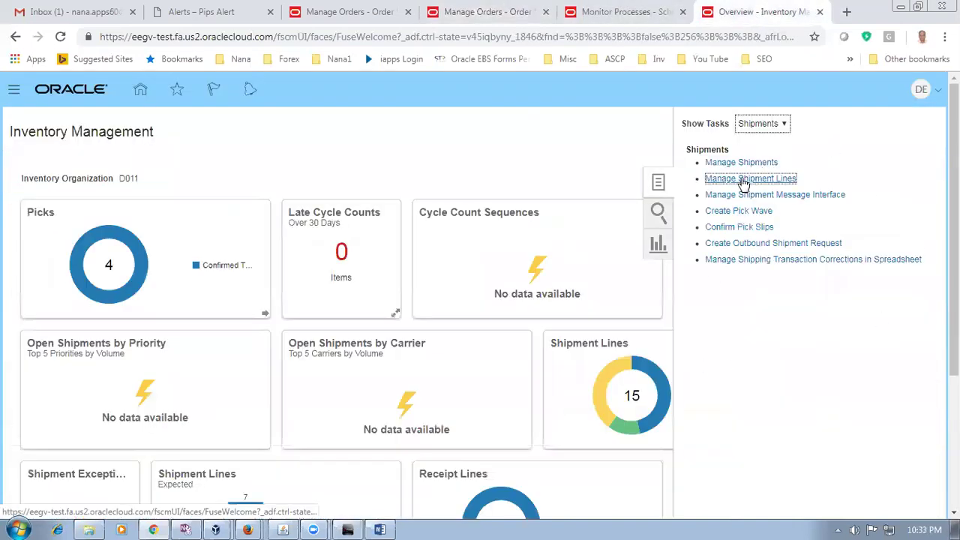
click(486, 11)
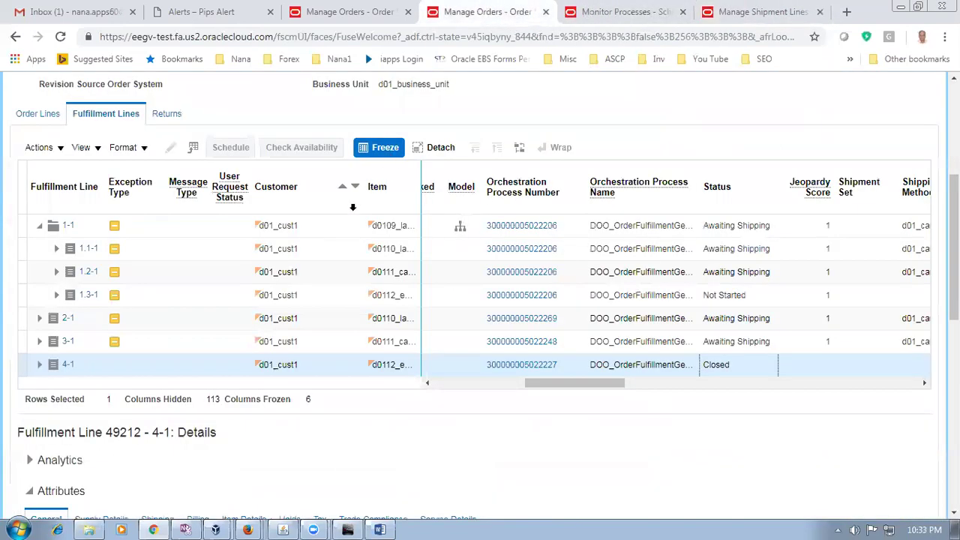
scroll(357, 214, up, 3)
scroll(357, 214, up, 2)
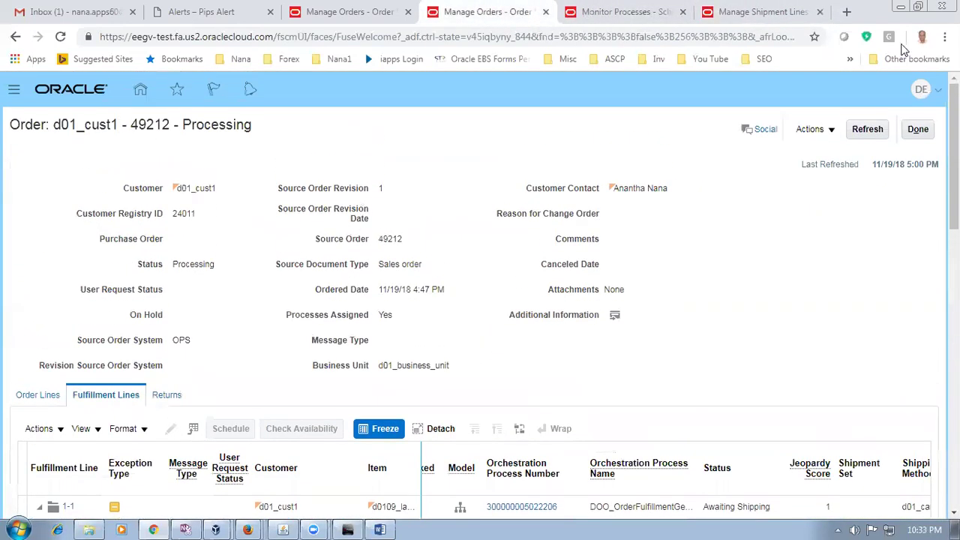
Search the shipment lines by the order number with the scheduled ship date set to Today and the next 7 days
click(789, 12)
click(255, 226)
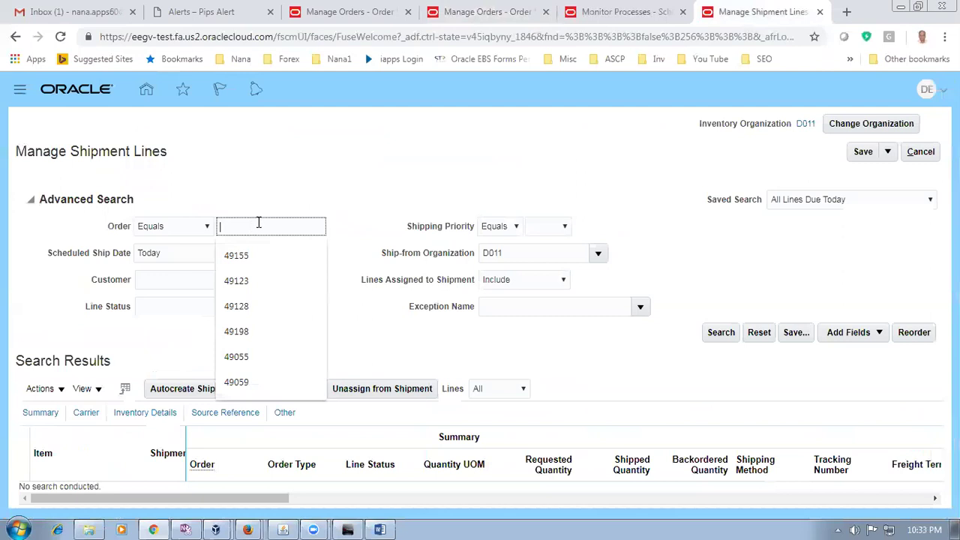
text(49212)
key(Tab)
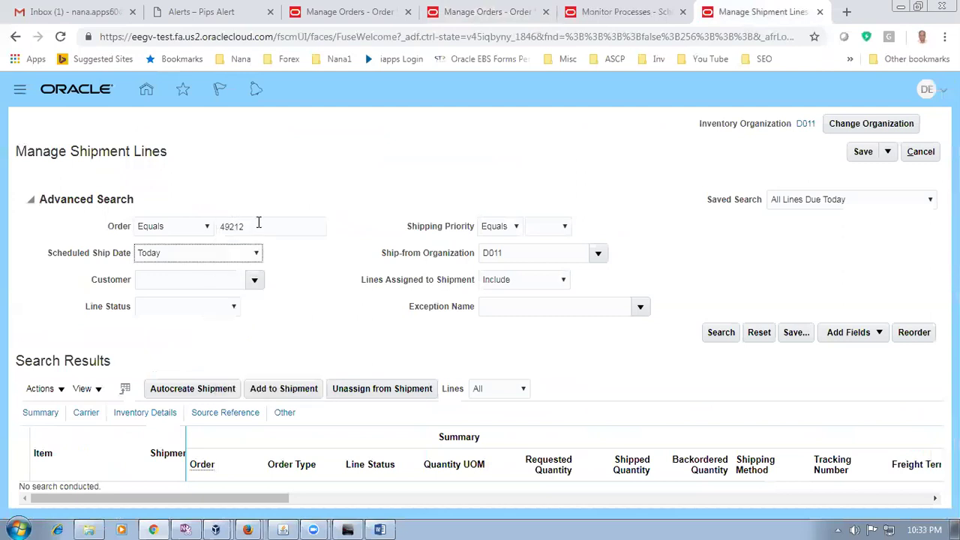
click(158, 254)
click(168, 410)
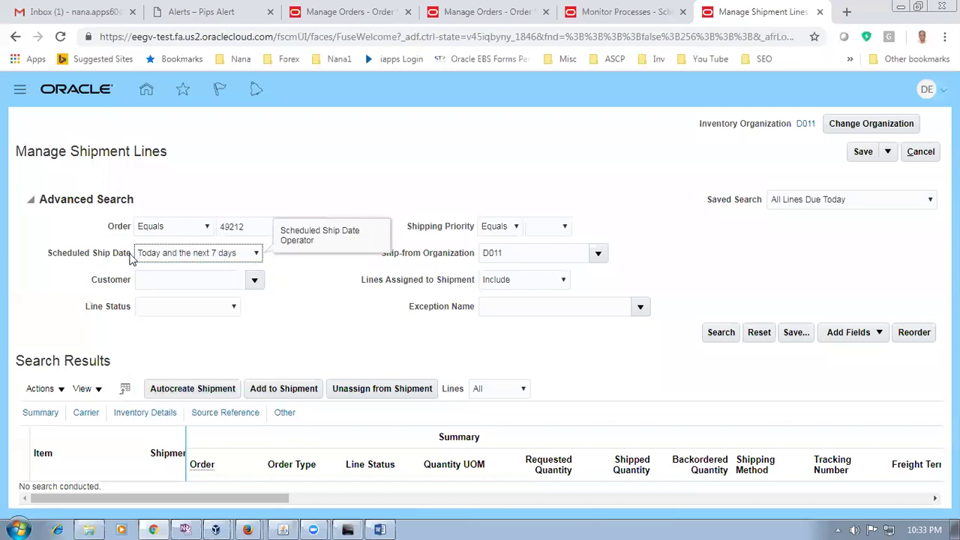
click(319, 340)
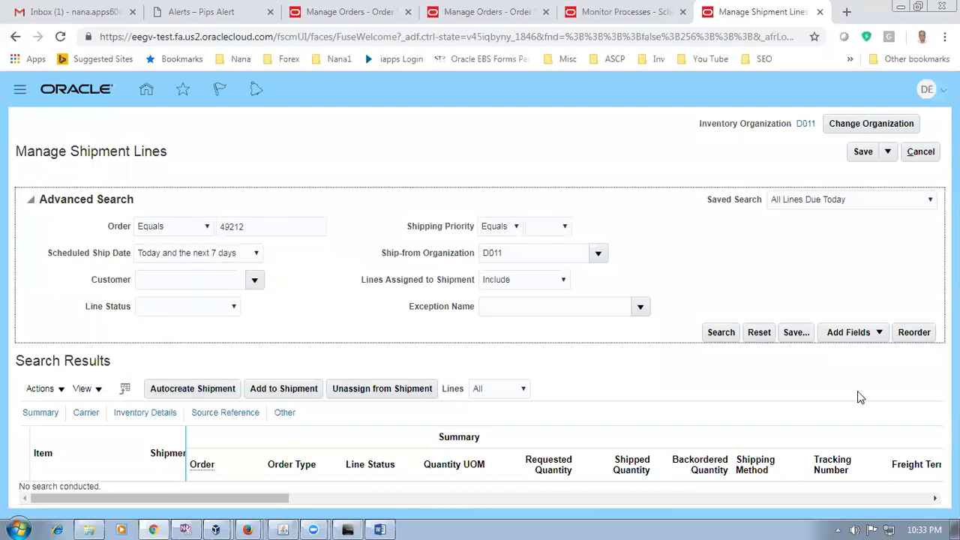
click(724, 334)
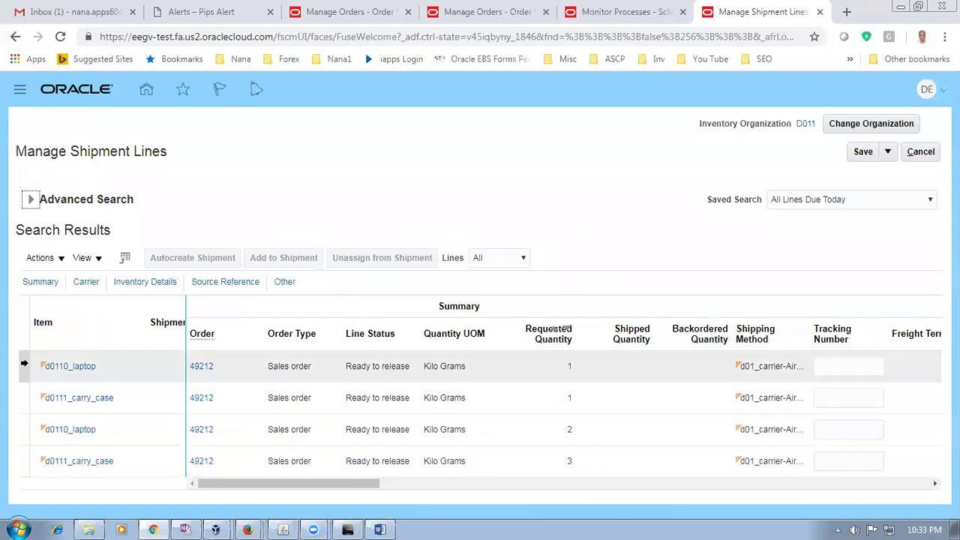
Autocreate a shipment for all four d0110_laptop and d0111_carry_case shipment lines and acknowledge the confirmation
click(25, 366)
ctrl+click(25, 394)
ctrl+click(26, 429)
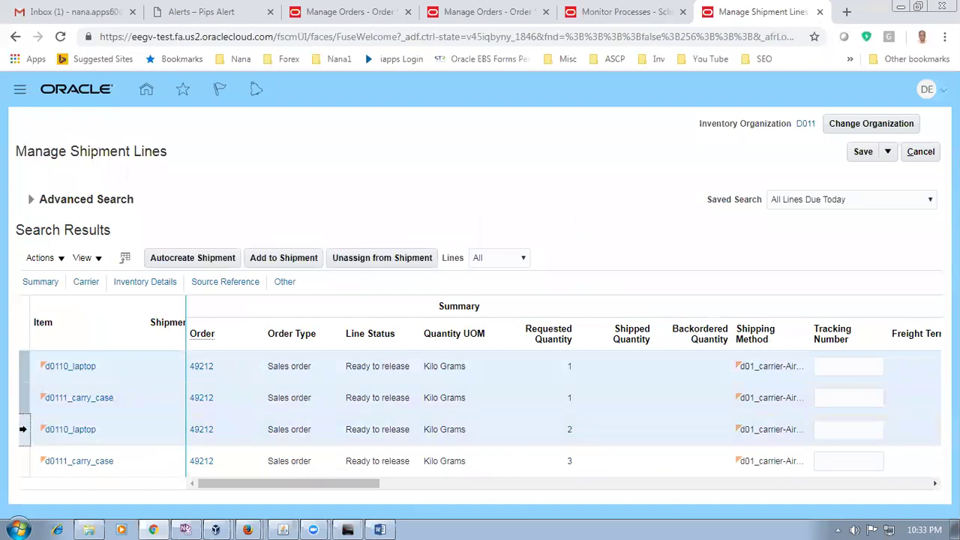
ctrl+click(25, 460)
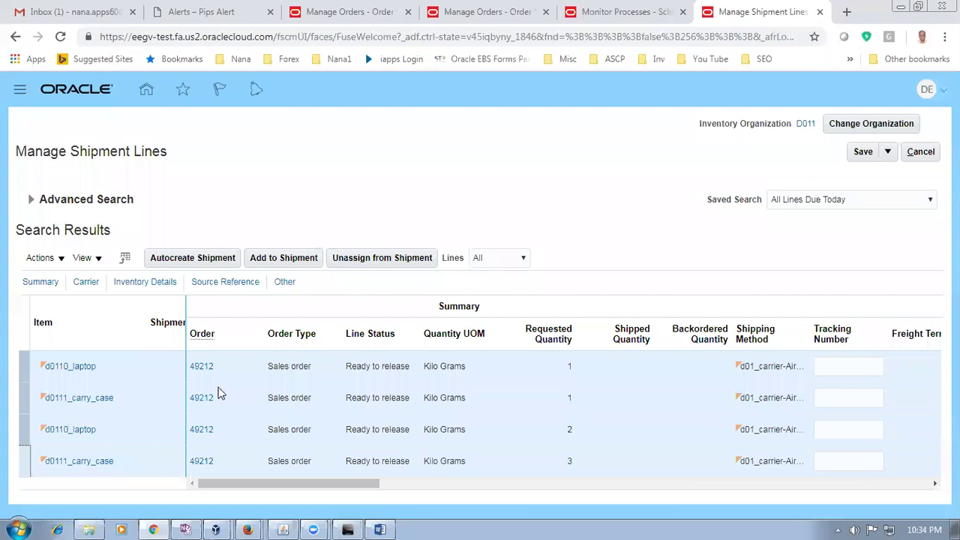
click(189, 258)
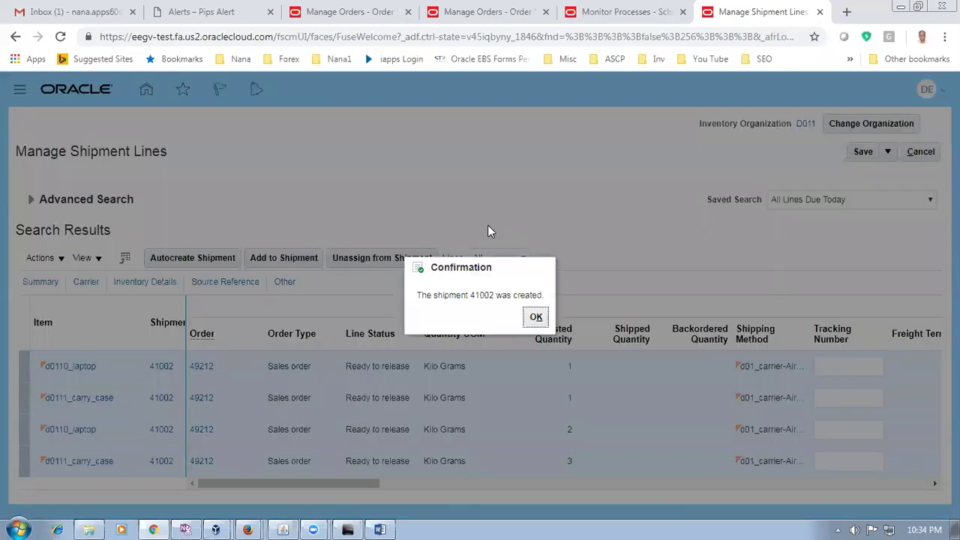
click(532, 318)
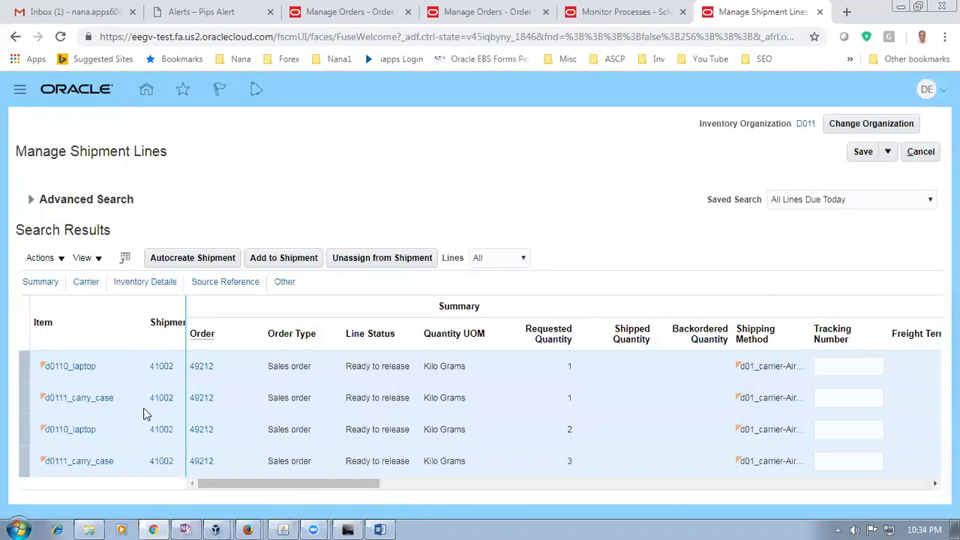
Pick release the newly created shipment, acknowledge the confirmation, and return to the shipment lines search results
click(160, 369)
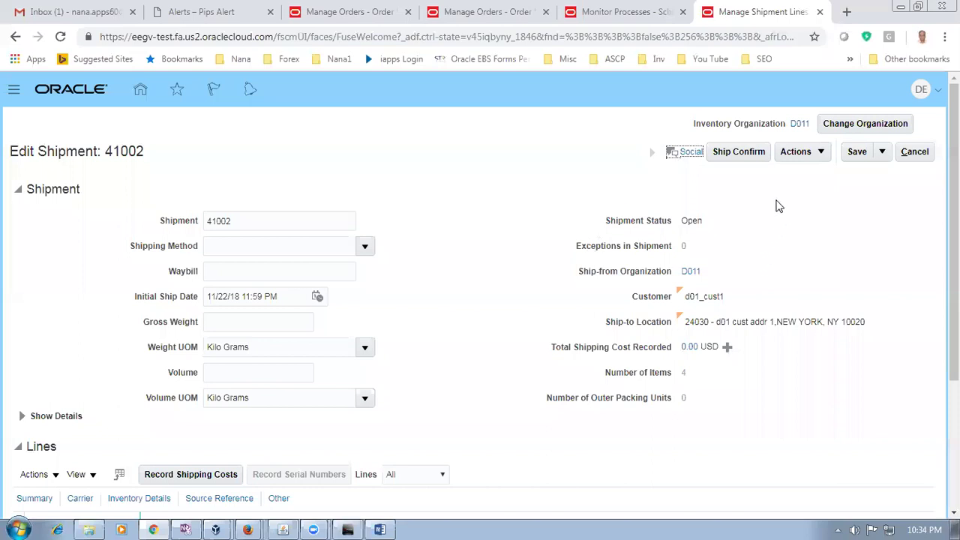
click(797, 156)
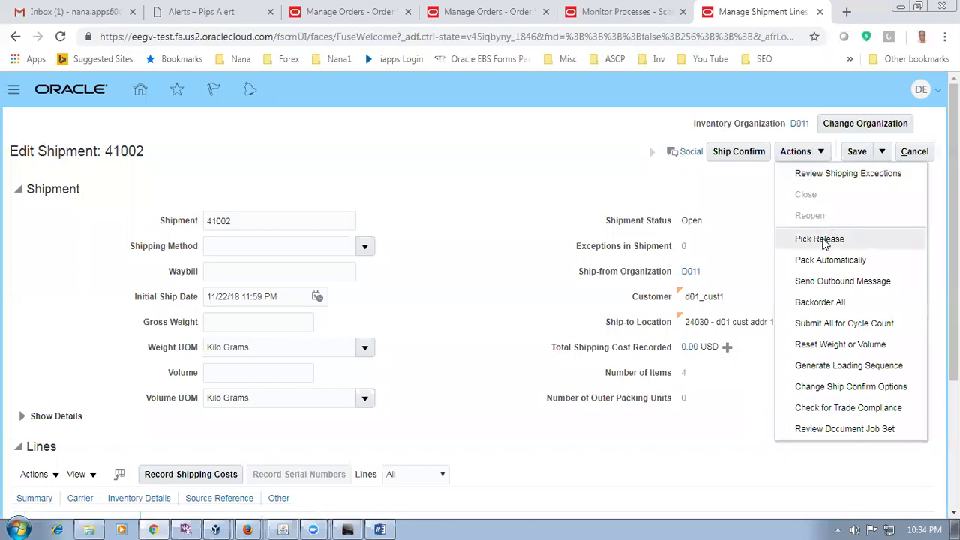
click(825, 239)
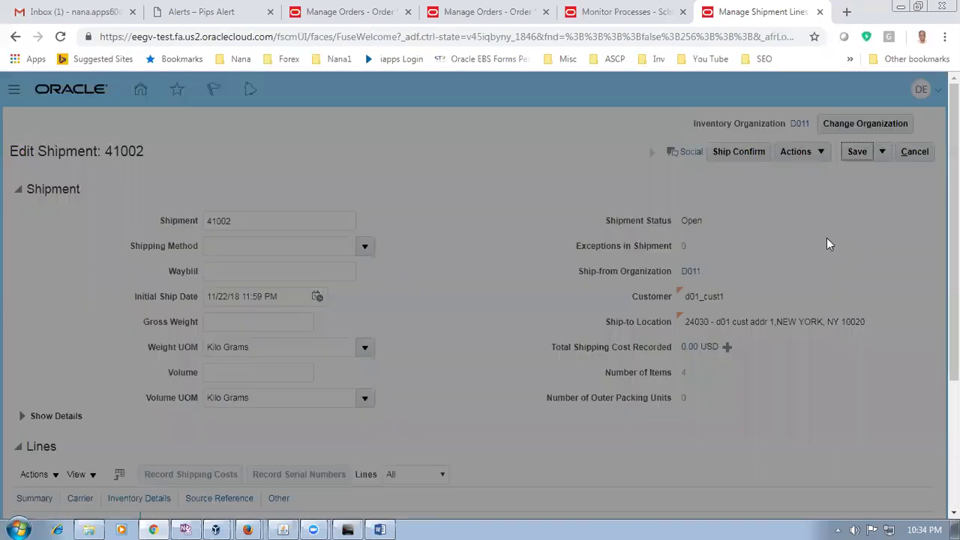
click(600, 327)
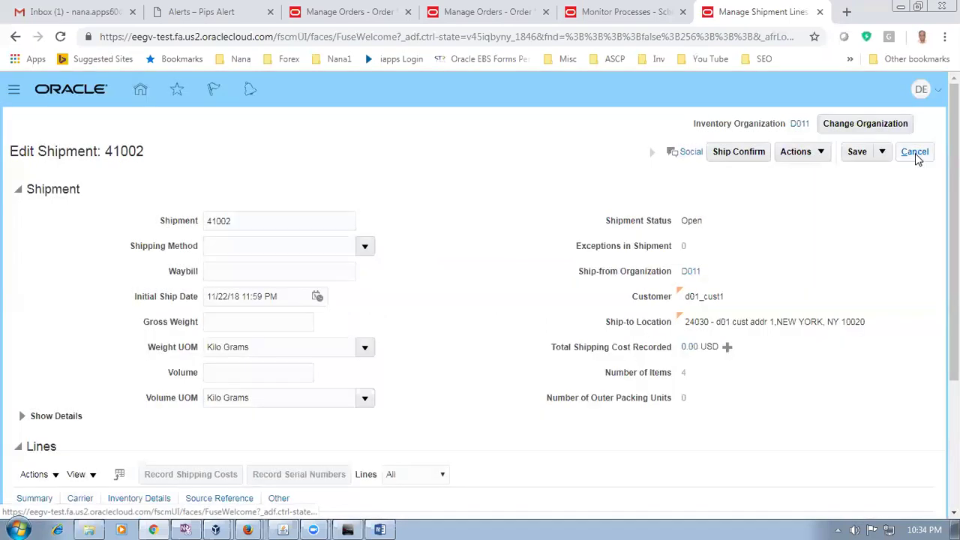
click(915, 151)
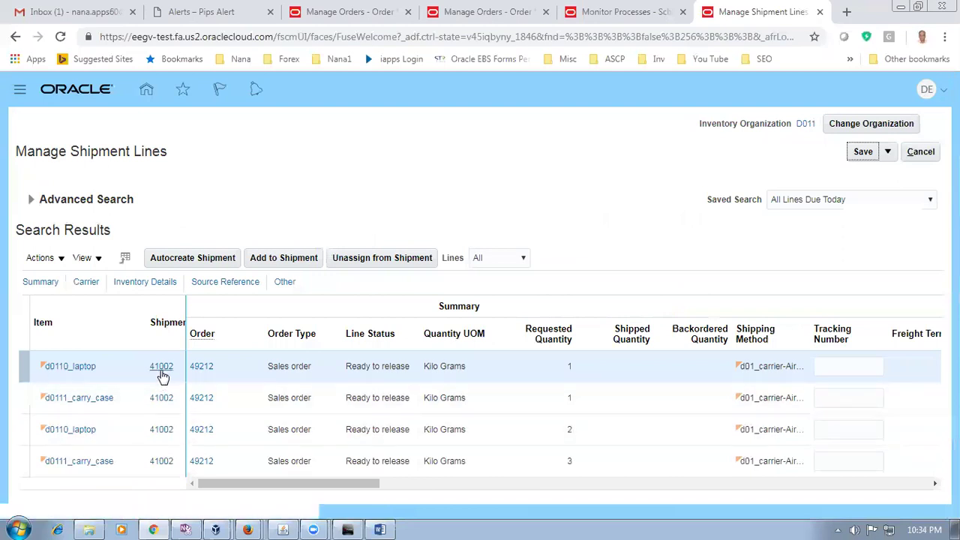
Reopen the shipment and enter shipped quantities of 1, 1, 2 and 3 for its four laptop and carry case lines
click(161, 372)
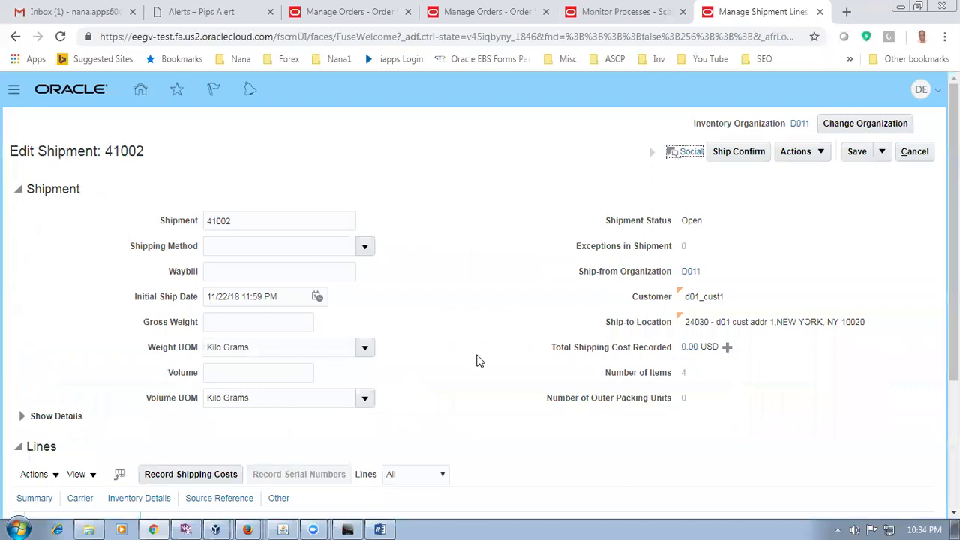
scroll(480, 357, down, 3)
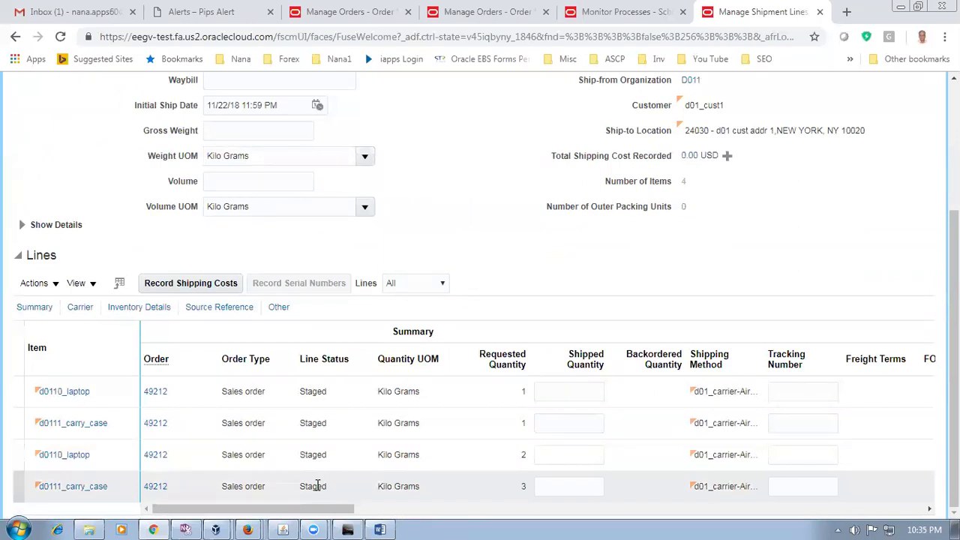
click(576, 391)
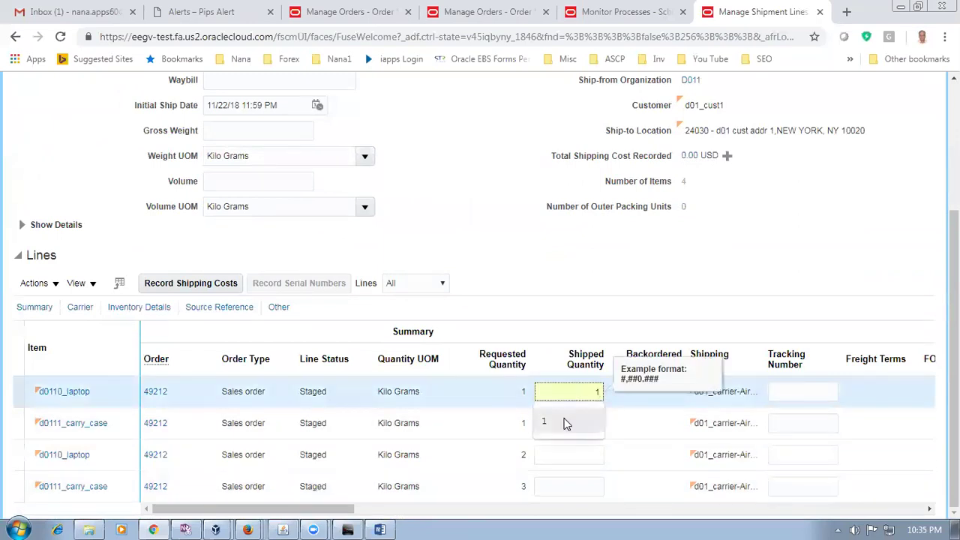
click(567, 423)
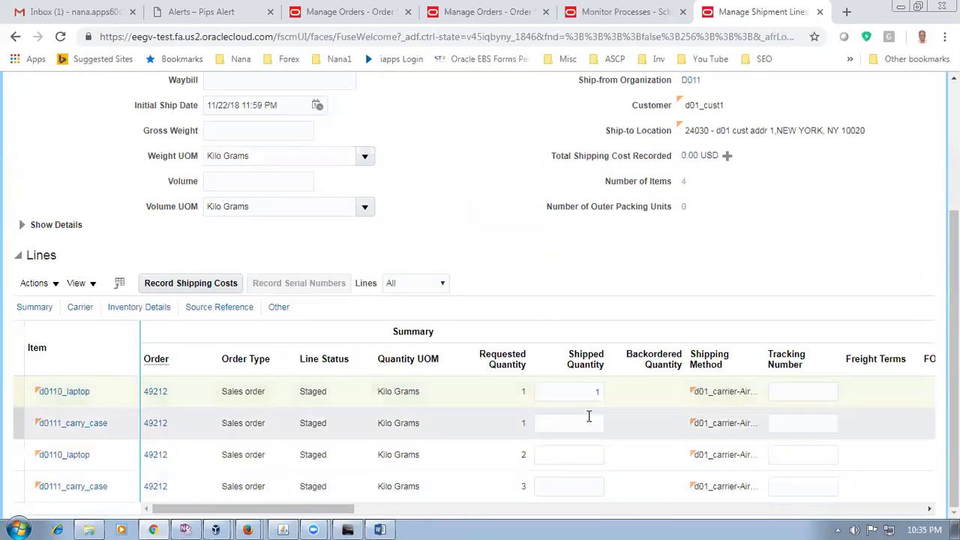
text(1)
click(573, 456)
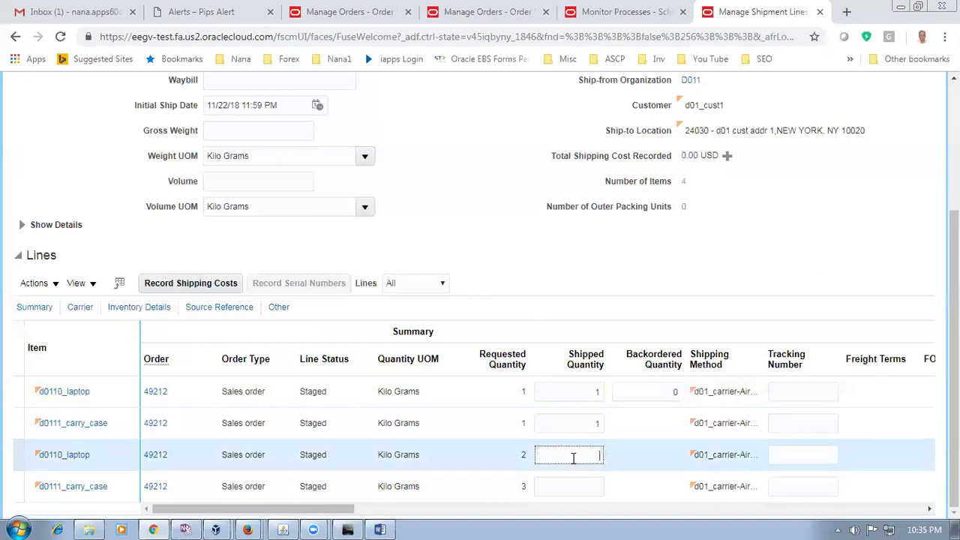
text(2)
click(565, 488)
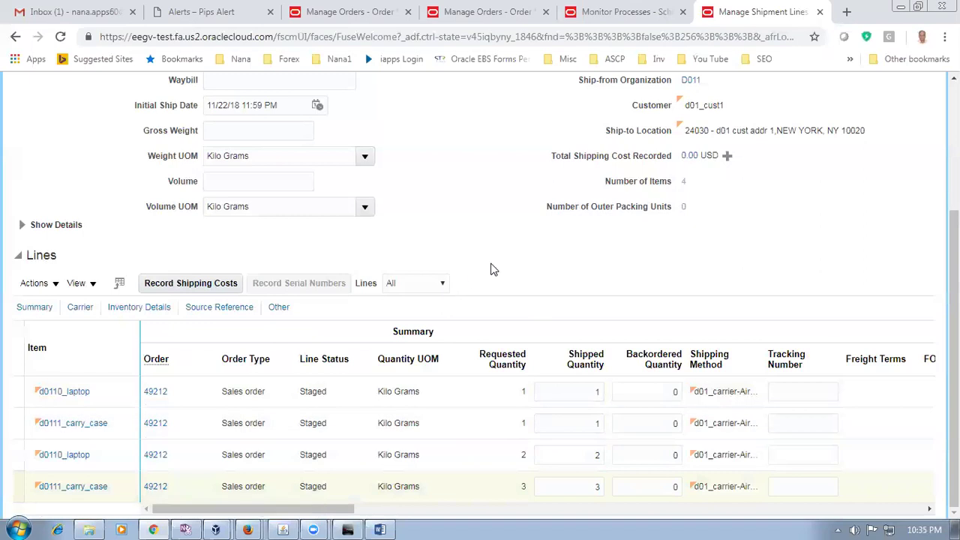
Ship confirm the shipment and accept the undefined weight and volume warnings
scroll(498, 265, up, 3)
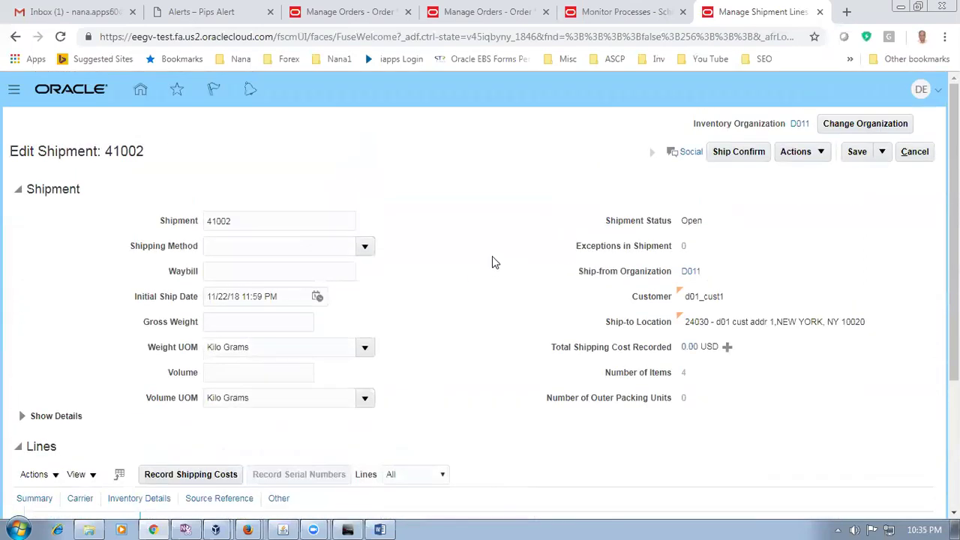
click(748, 152)
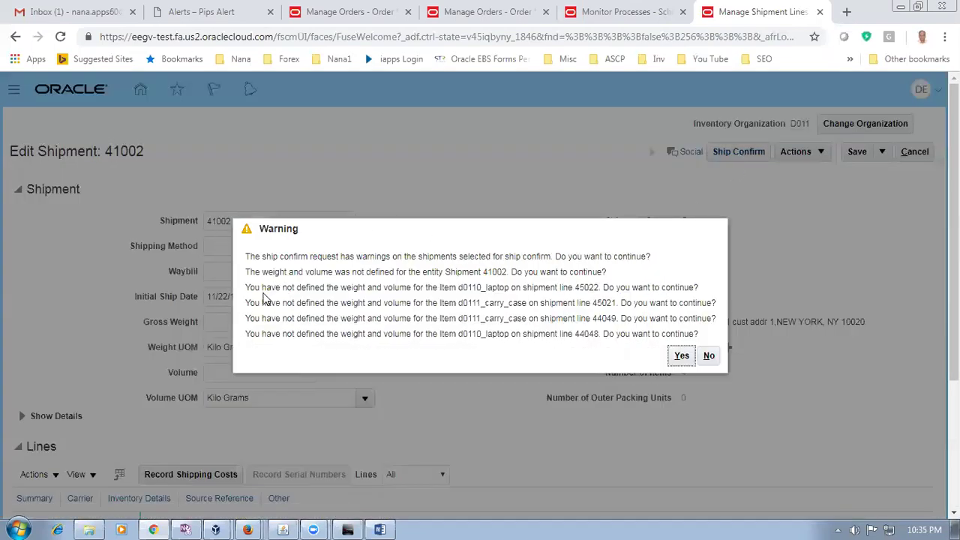
drag(264, 289, 452, 331)
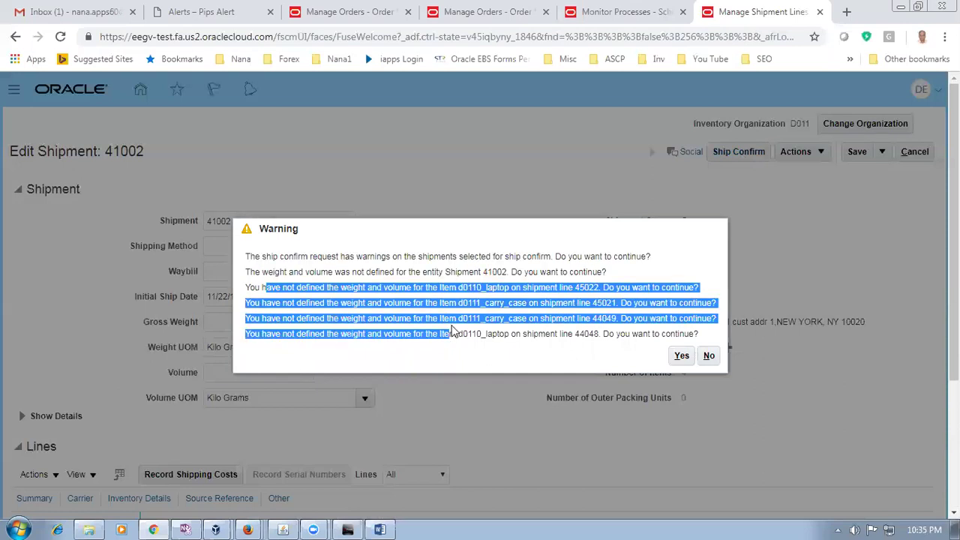
click(673, 358)
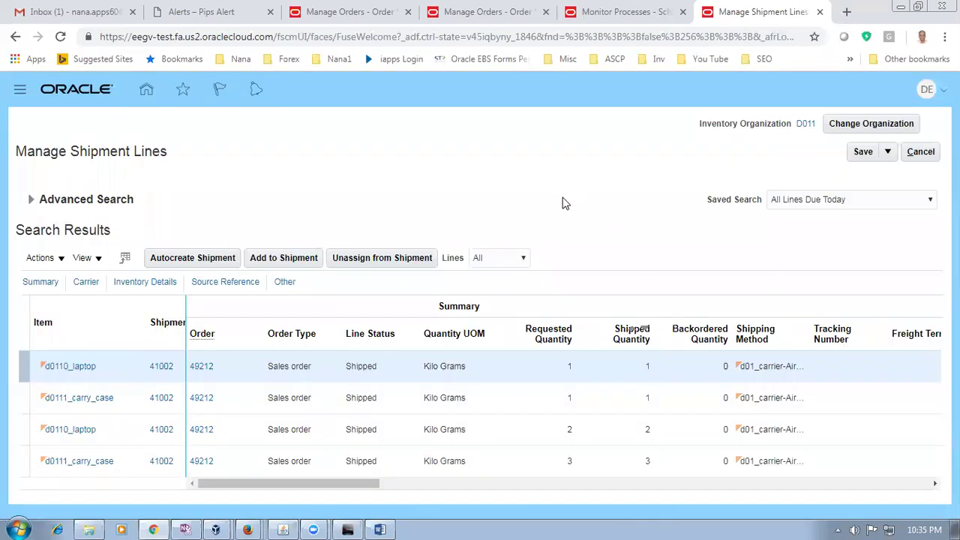
Refresh the d01_cust1 order, and refresh the scheduled processes list to check the progress of the shipment processes
click(495, 13)
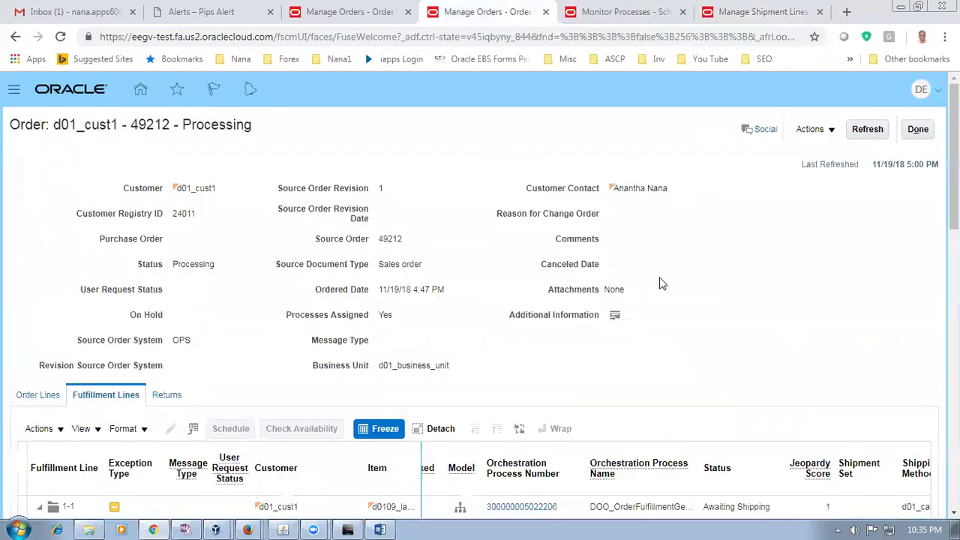
click(867, 129)
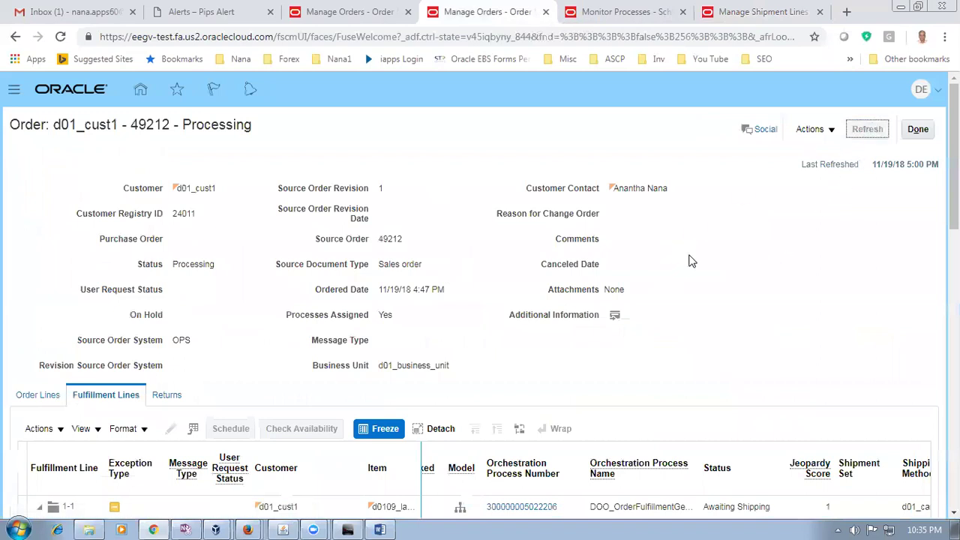
click(626, 12)
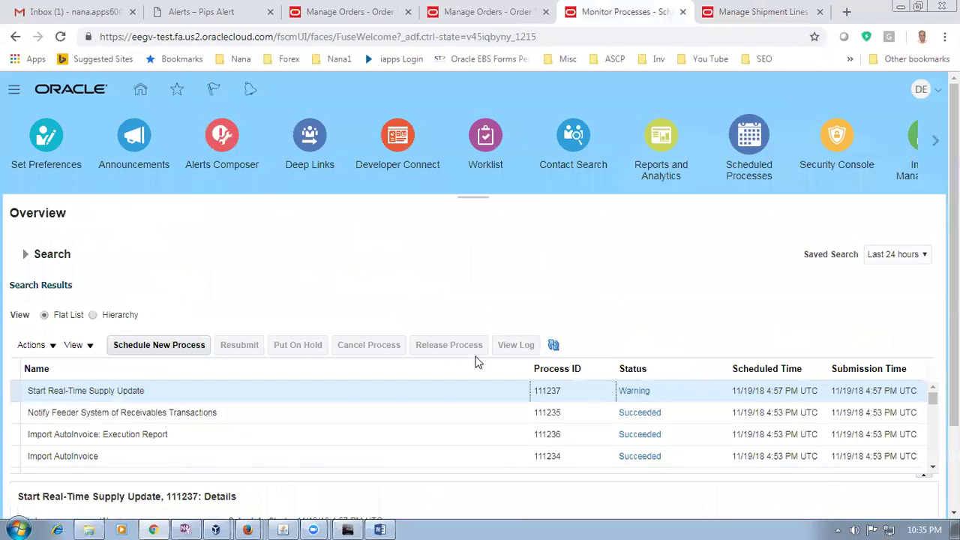
click(553, 345)
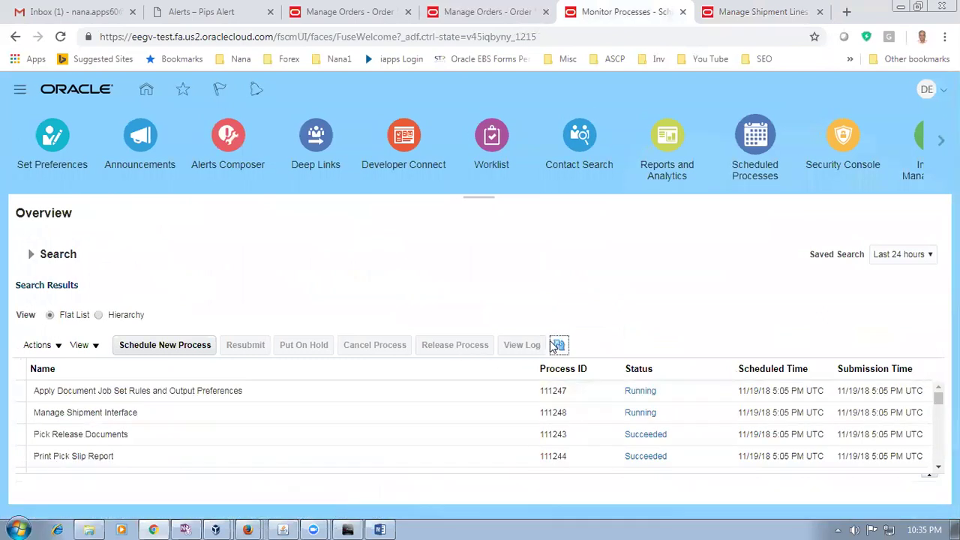
click(556, 345)
click(557, 347)
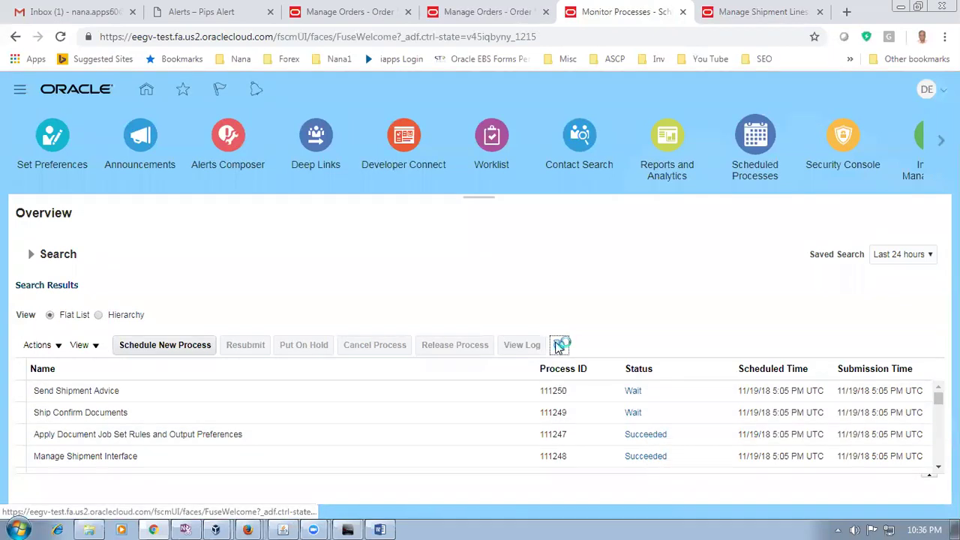
click(559, 346)
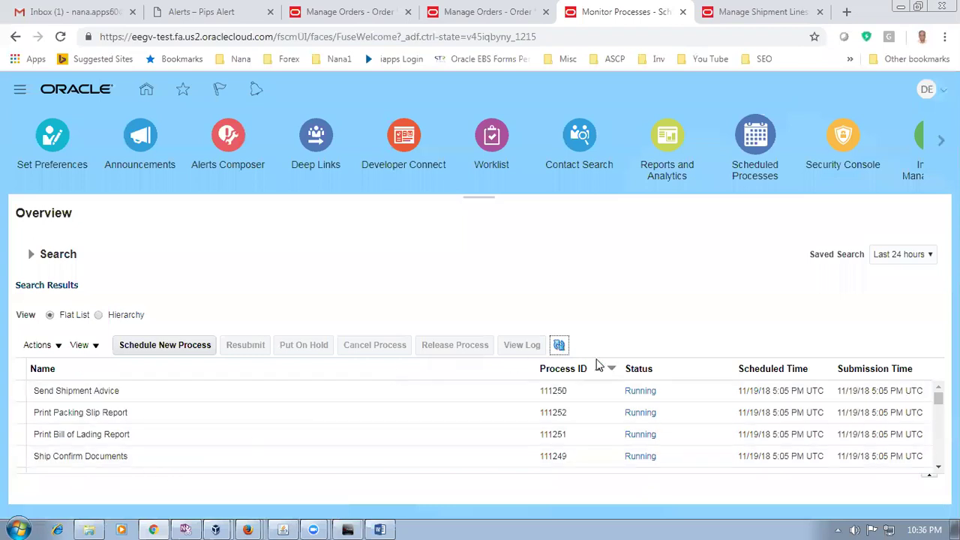
click(562, 346)
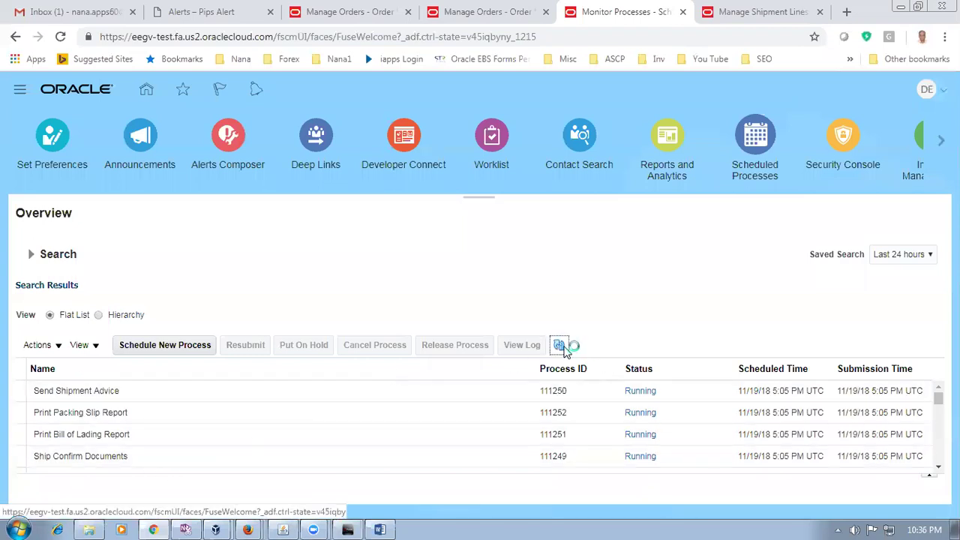
Check the Print Bill of Lading Report and Ship Confirm Documents processes, and refresh the list until Send Shipment Advice finishes
click(234, 438)
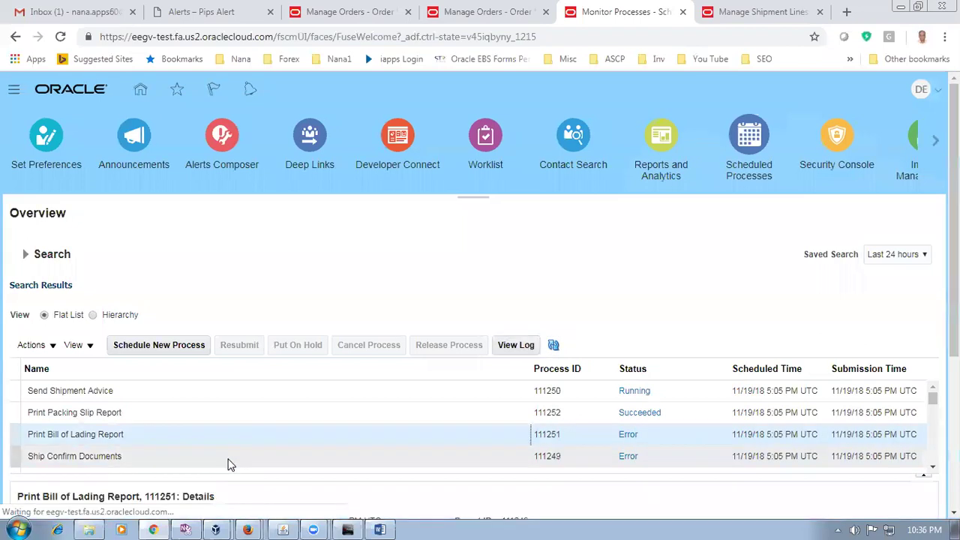
click(231, 458)
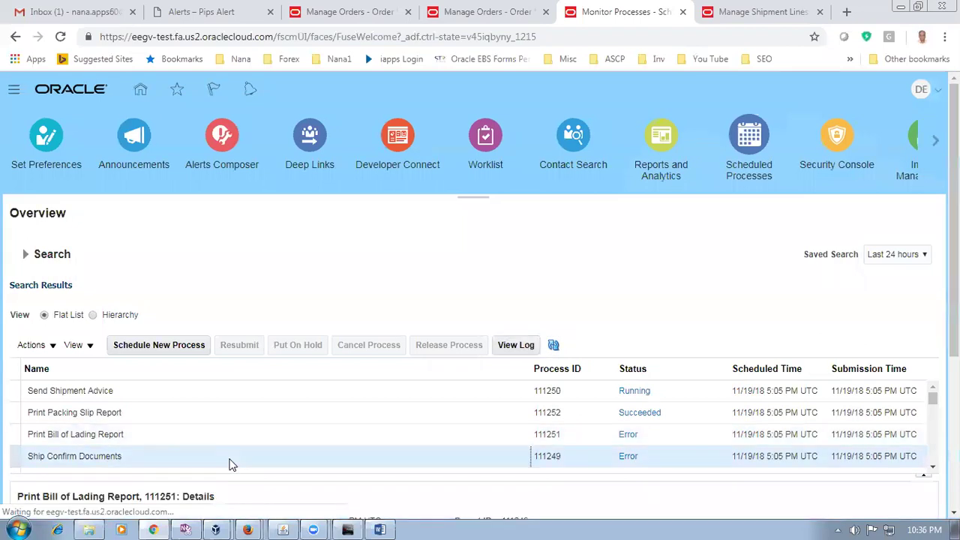
click(220, 443)
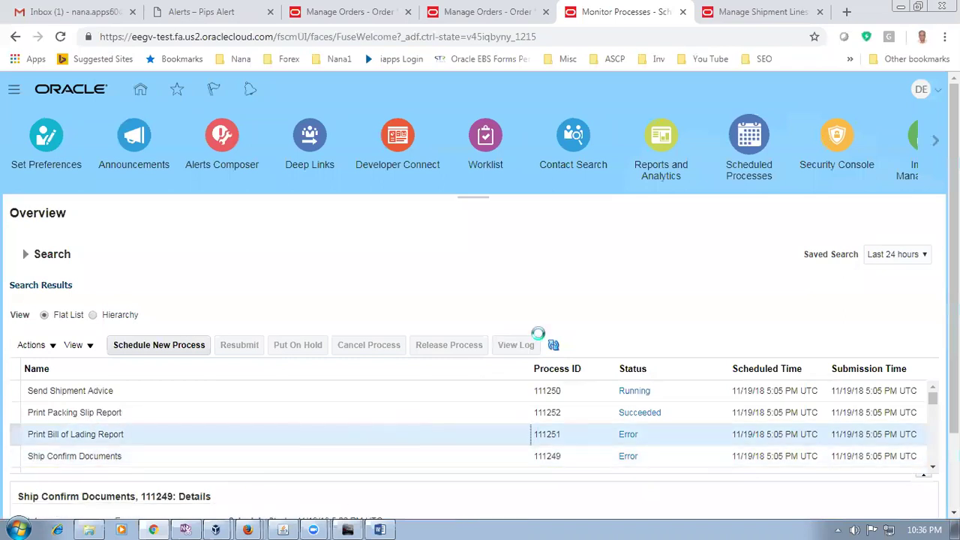
click(553, 345)
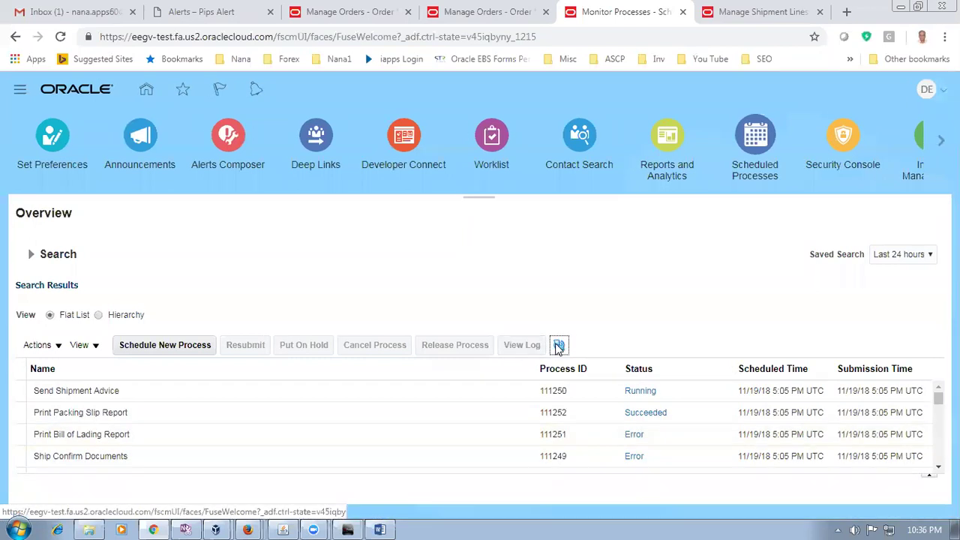
click(559, 346)
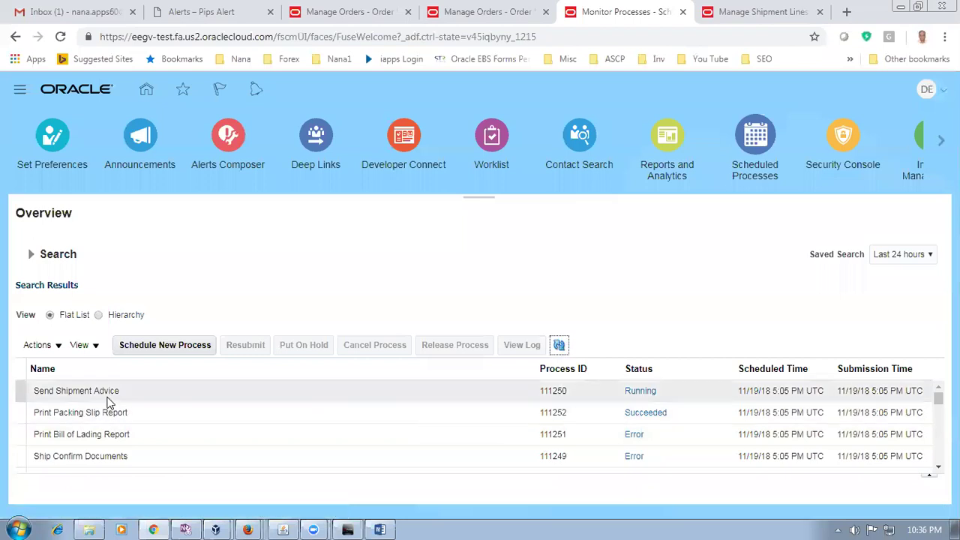
click(559, 346)
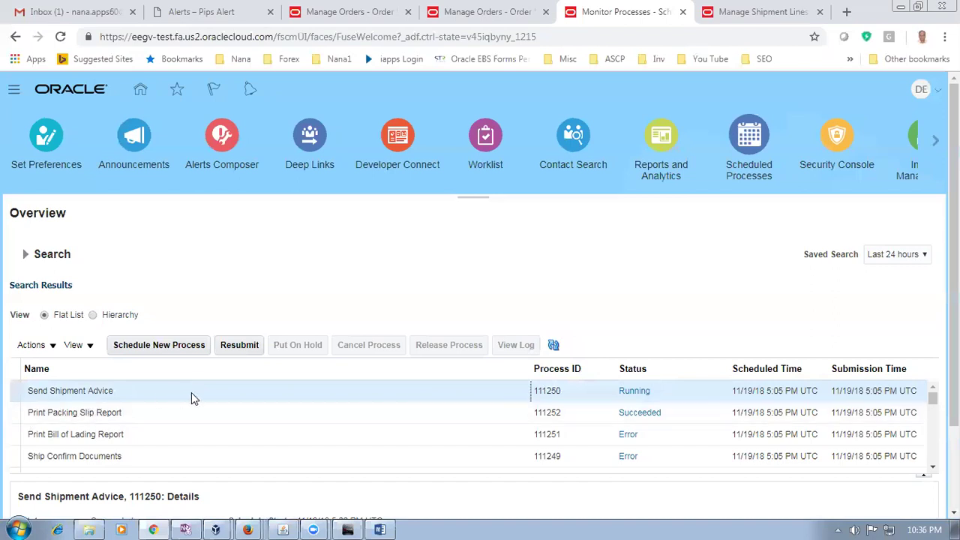
click(553, 345)
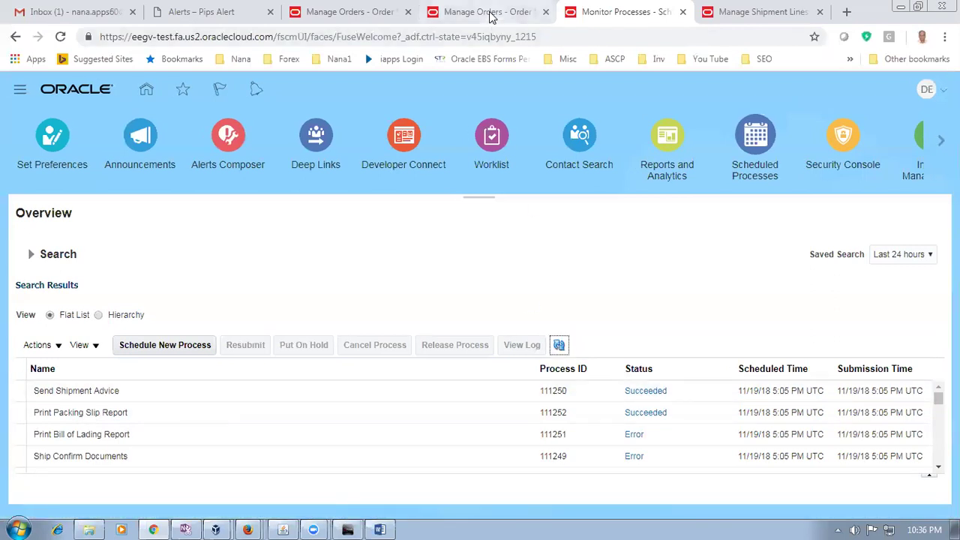
Return to the d01_cust1 order and refresh it to update the fulfillment line statuses
click(491, 17)
scroll(644, 332, down, 4)
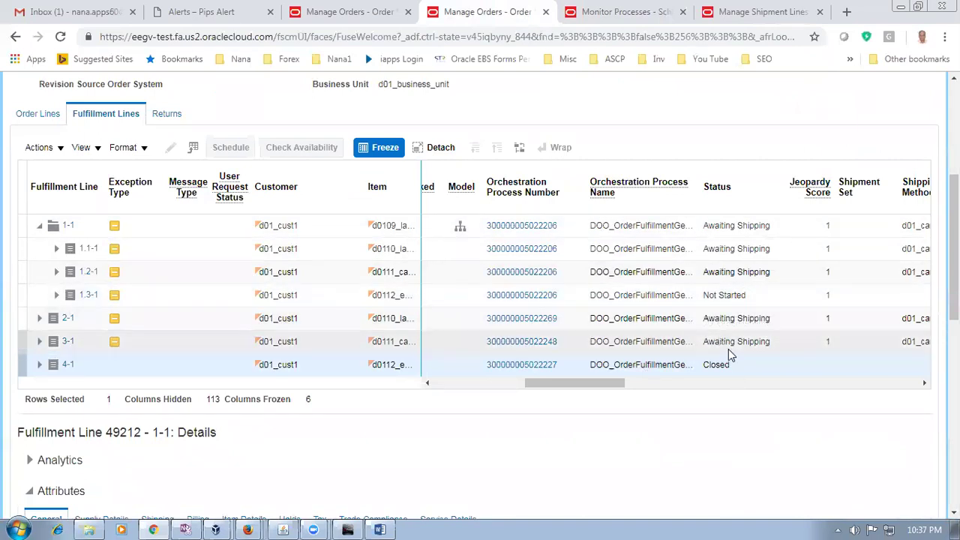
scroll(724, 398, up, 5)
click(863, 131)
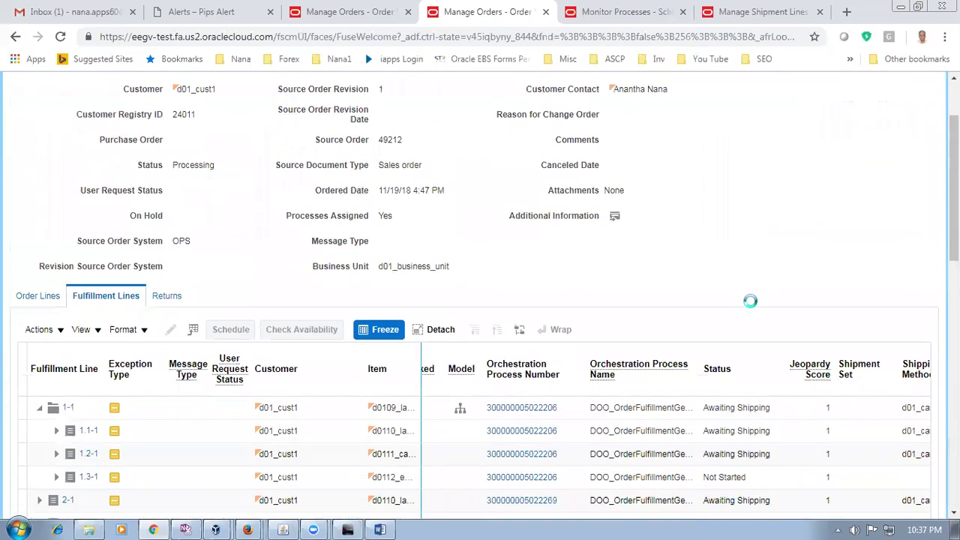
scroll(863, 188, down, 4)
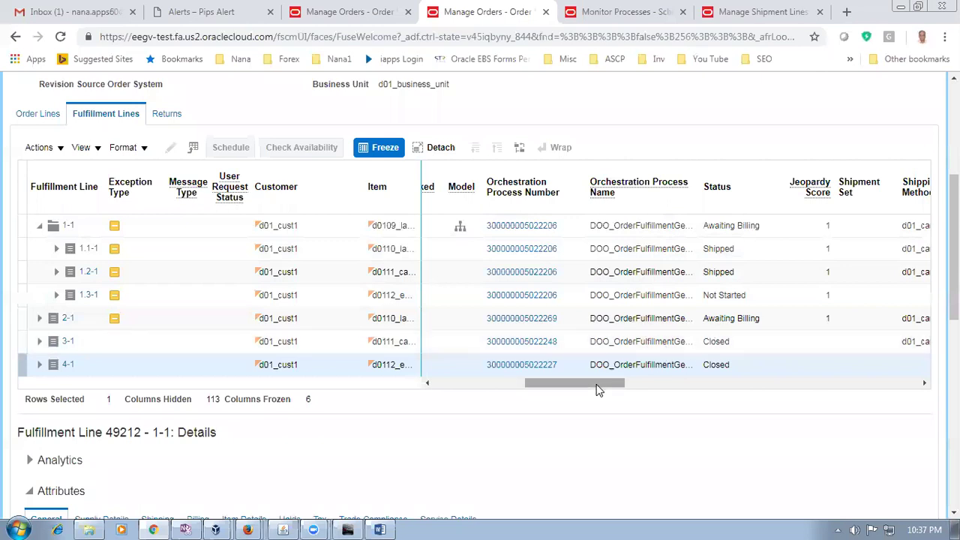
Examine the status of carry case line 3-1 and compare it with the laptop kit's component lines
click(616, 341)
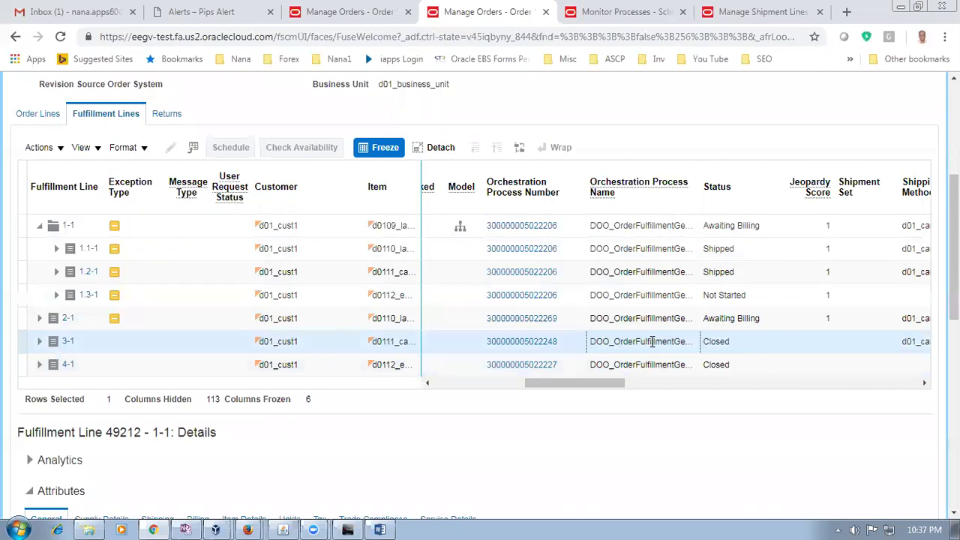
click(760, 344)
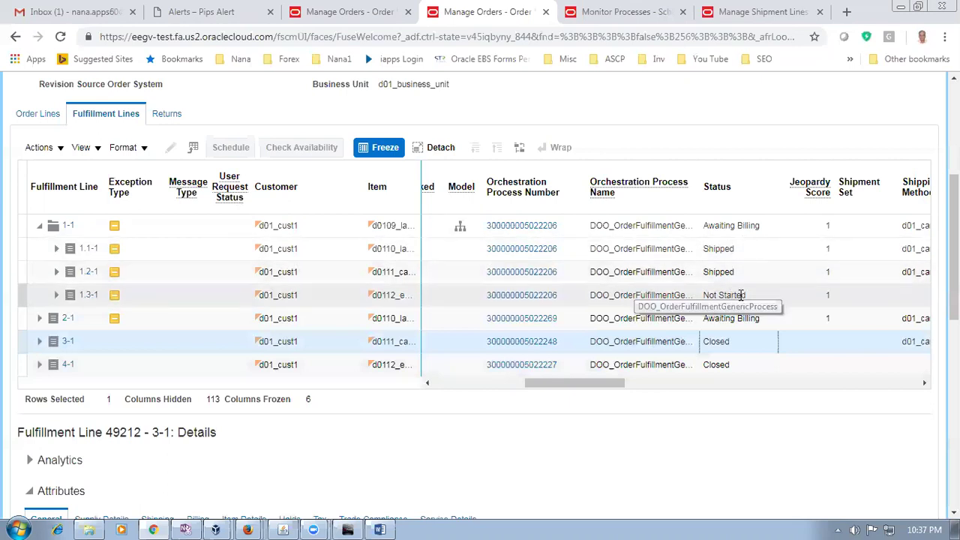
scroll(741, 295, up, 4)
scroll(729, 390, down, 3)
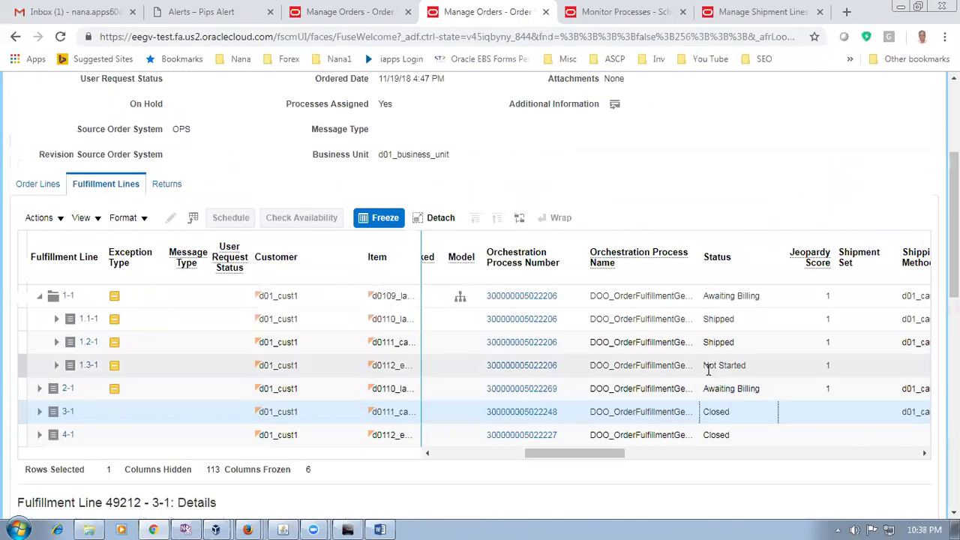
Refresh the d01_cust1 order and compare the statuses of lines 2-1 and 3-1 with laptop kit line 1-1 and its components
scroll(765, 220, up, 3)
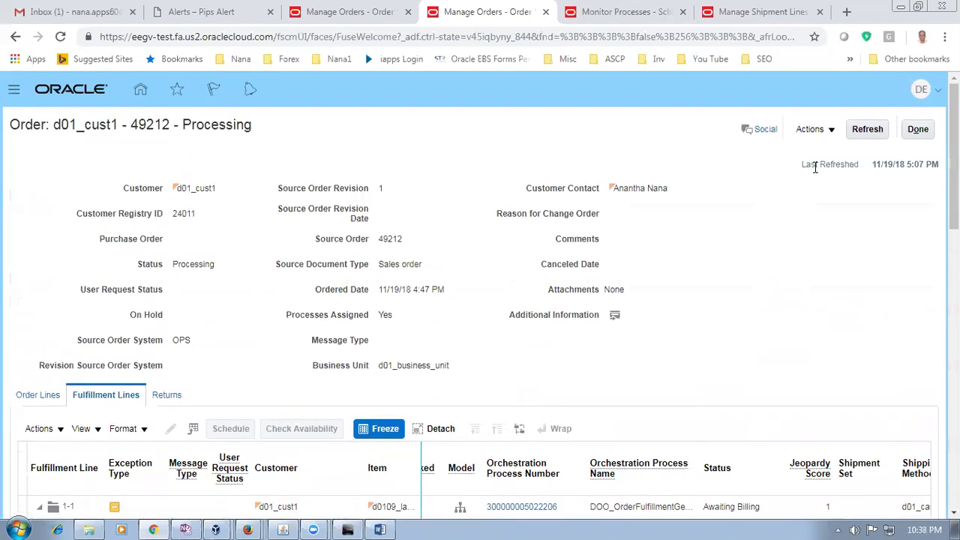
click(867, 129)
scroll(765, 228, down, 3)
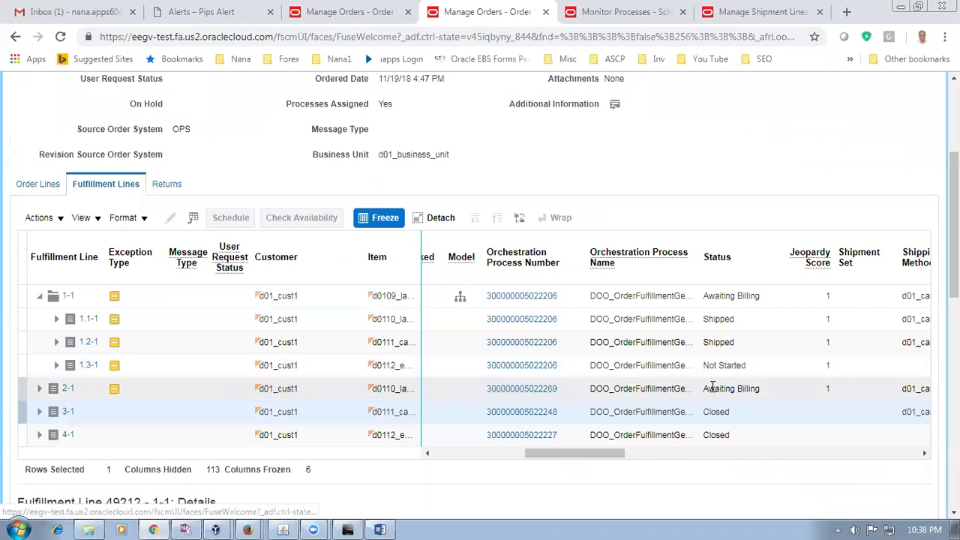
click(742, 385)
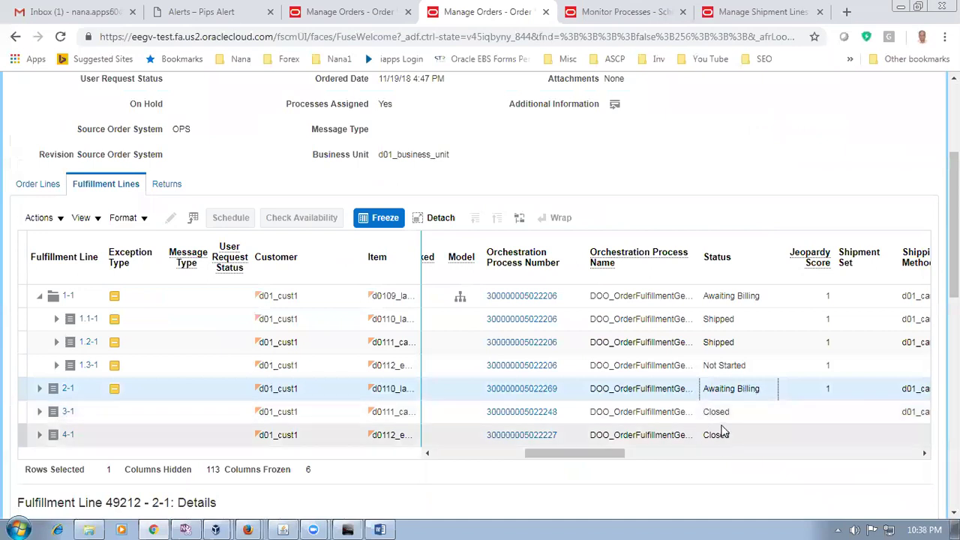
click(732, 415)
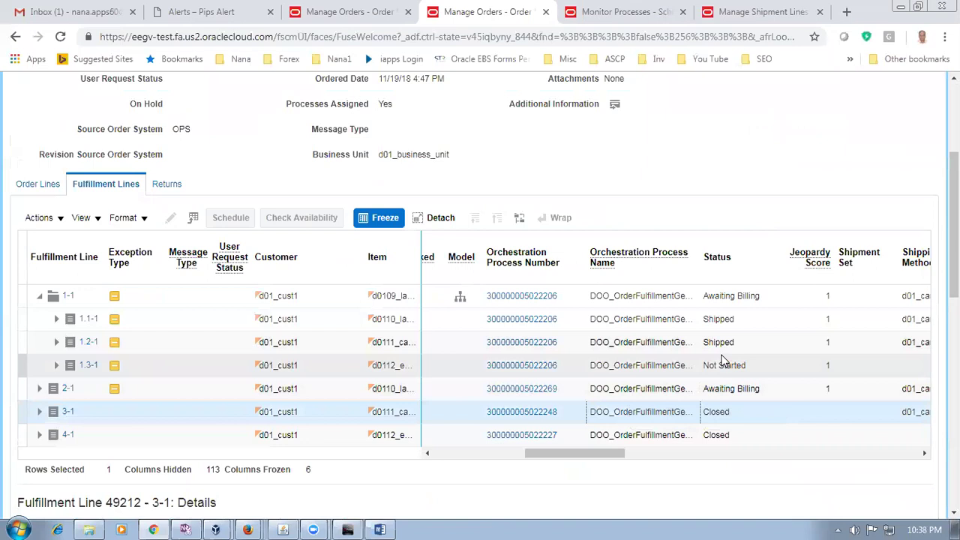
click(721, 342)
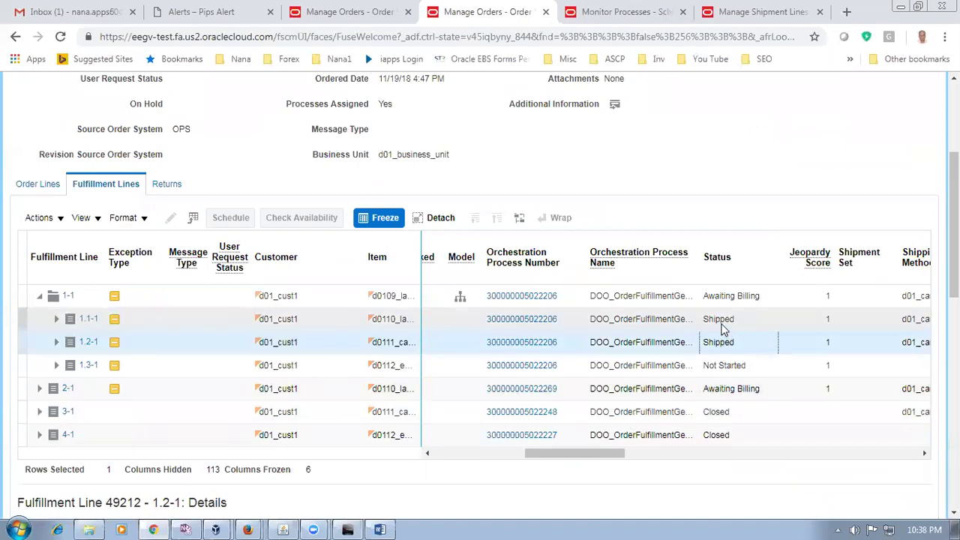
click(718, 321)
click(732, 299)
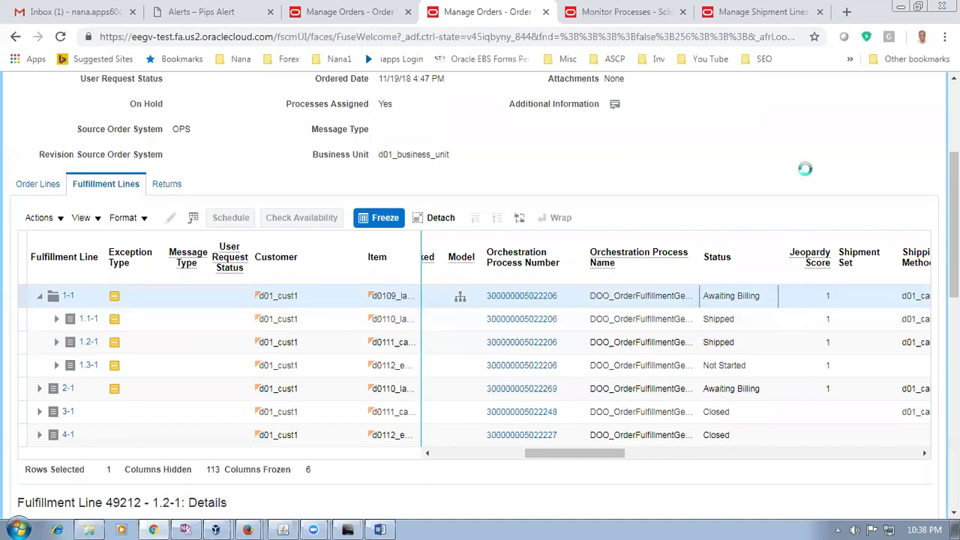
Refresh the order again and examine the status of laptop kit line 1-1
scroll(804, 172, up, 3)
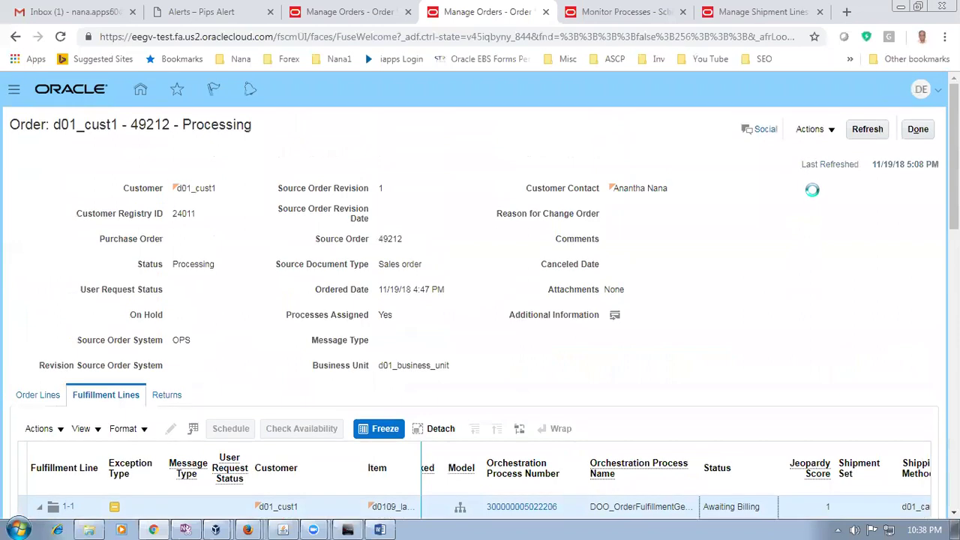
click(868, 129)
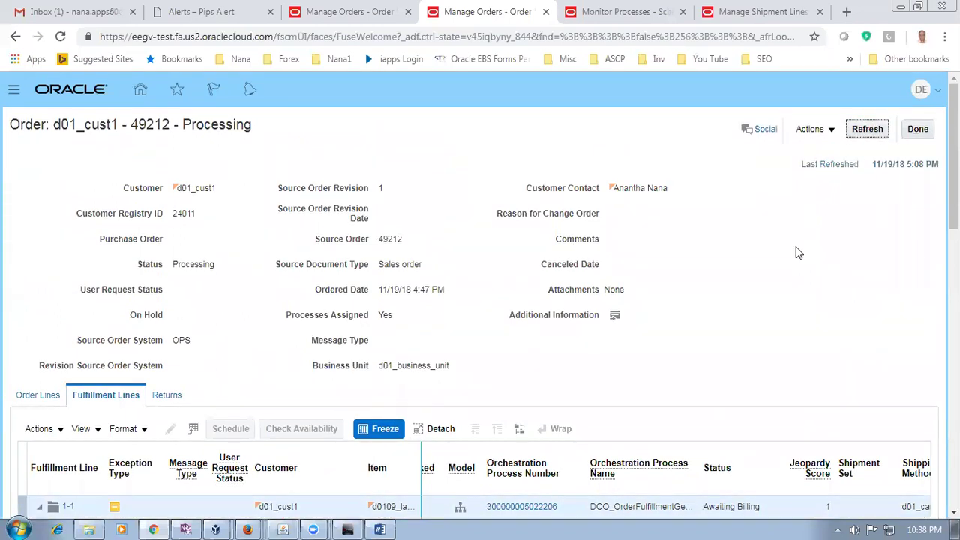
scroll(799, 253, down, 3)
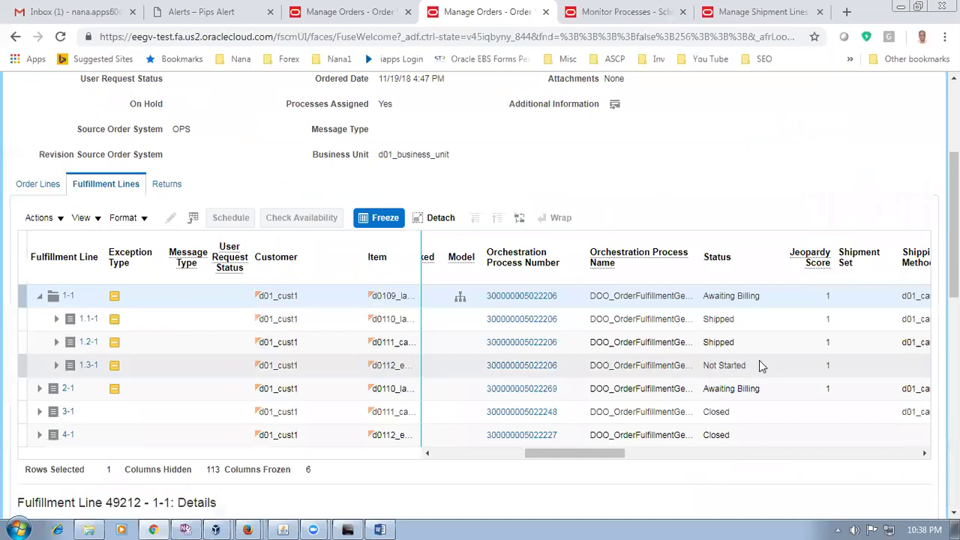
click(709, 294)
drag(708, 295, 758, 299)
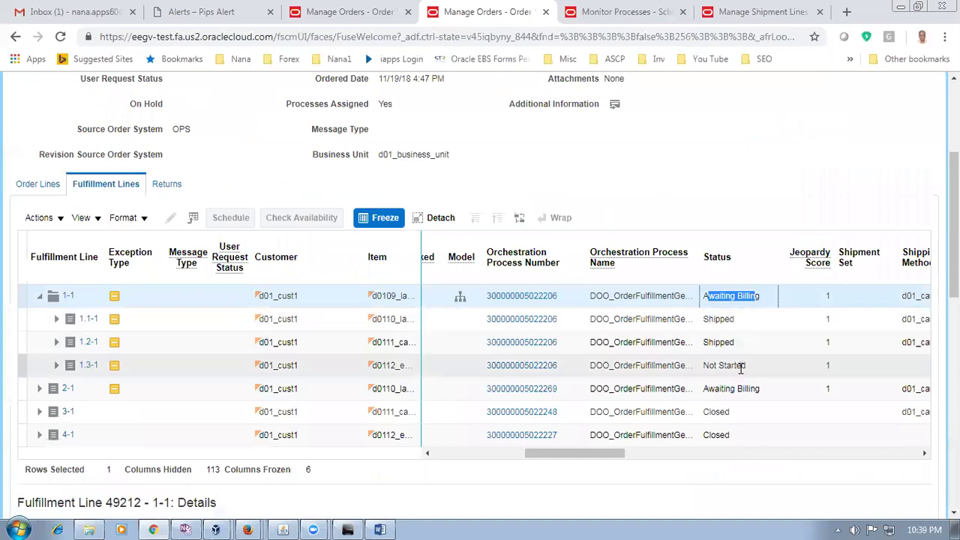
Refresh the order once more and review the fulfillment line statuses, including component line 1.3-1, alongside their shipping details
scroll(781, 207, up, 3)
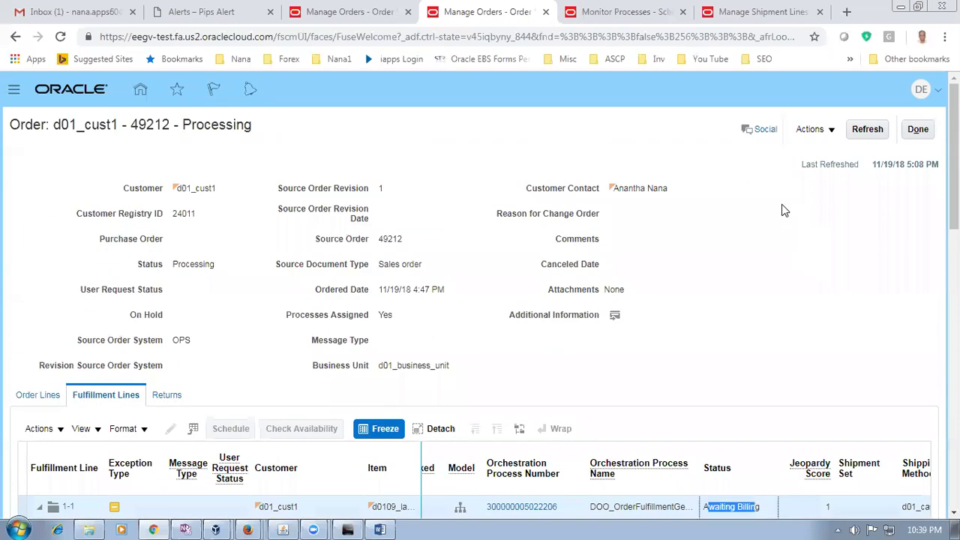
click(868, 131)
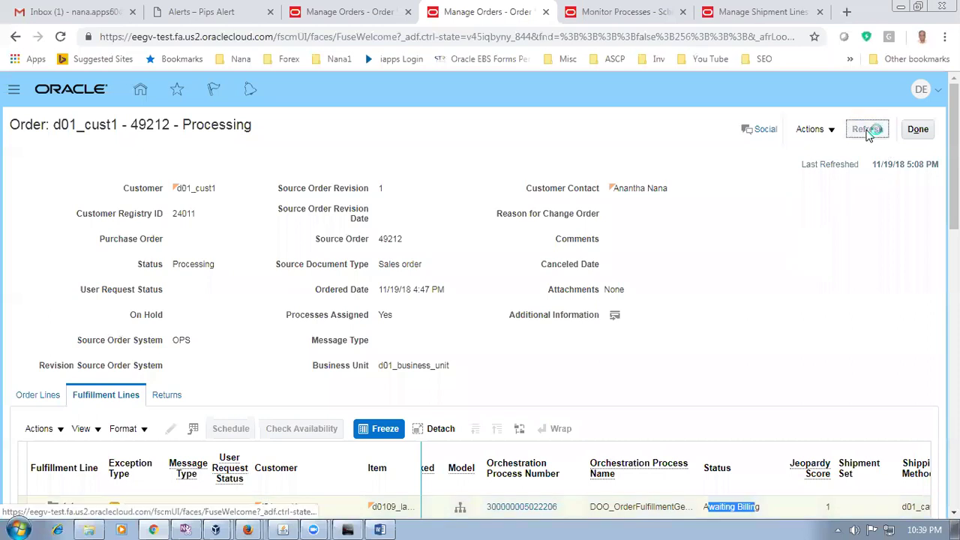
click(868, 130)
scroll(802, 268, down, 1)
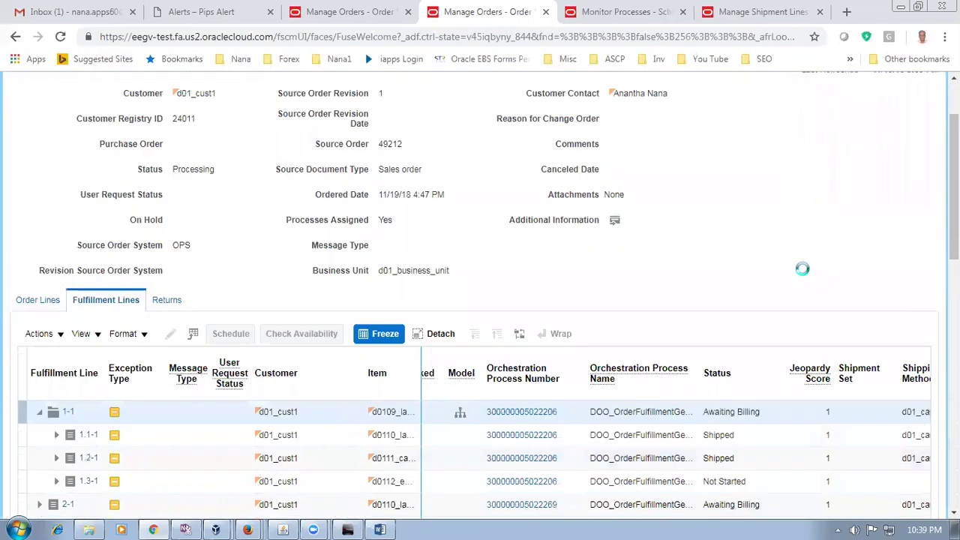
scroll(803, 268, down, 3)
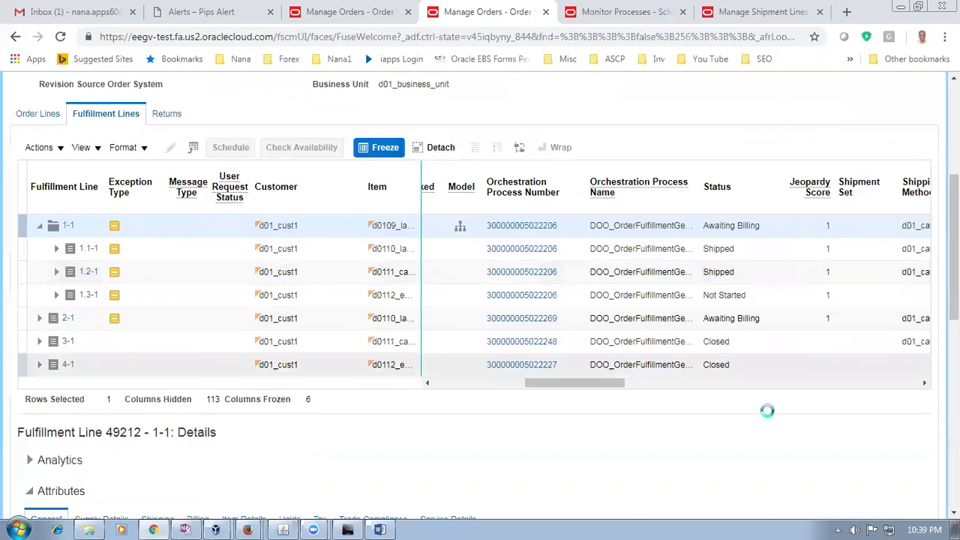
scroll(763, 398, down, 3)
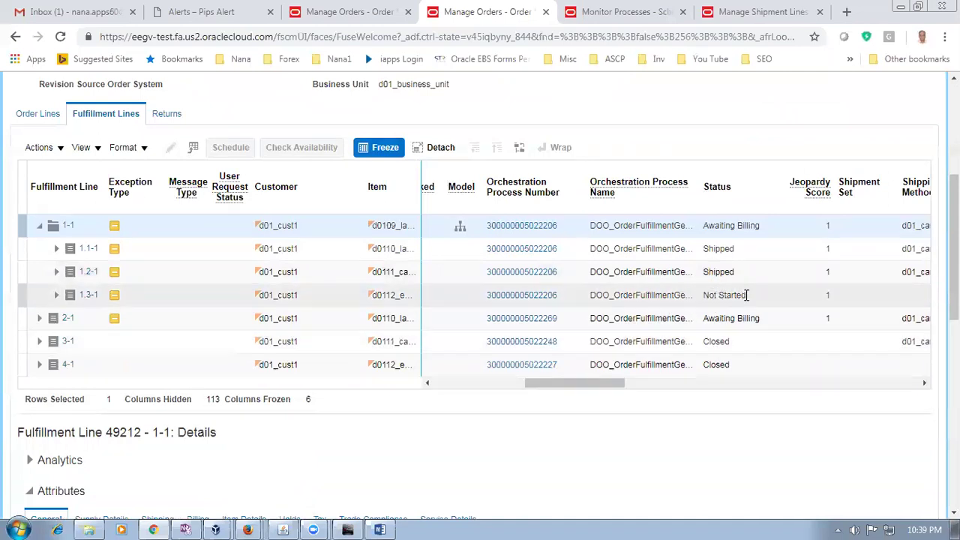
drag(615, 384, 632, 386)
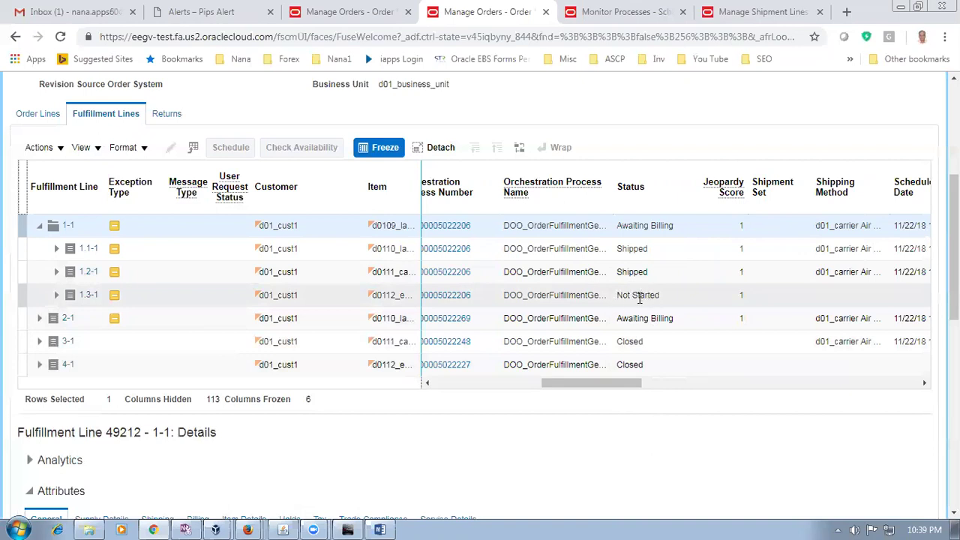
Return to the scheduled processes, search for autoinvoice as a new job, and choose Import AutoInvoice
scroll(561, 143, up, 4)
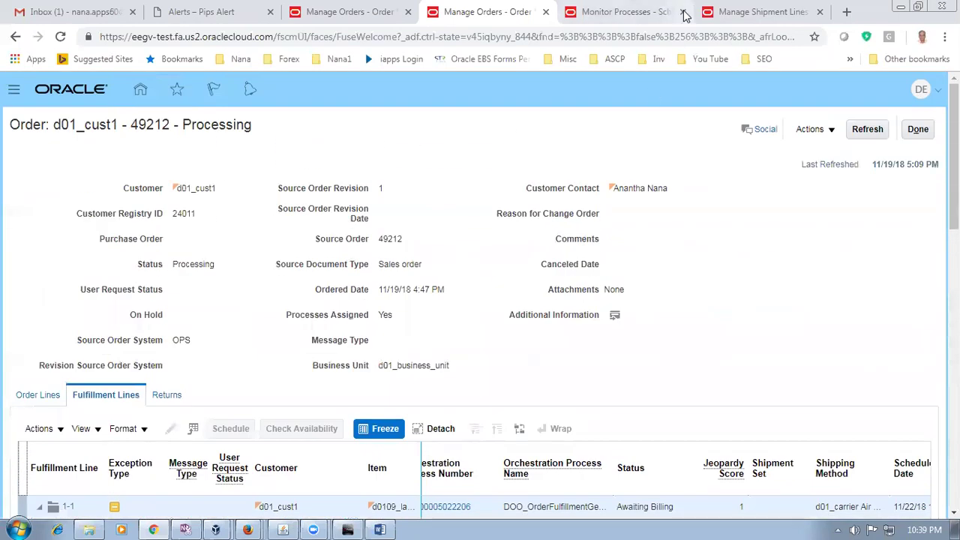
click(634, 12)
click(199, 347)
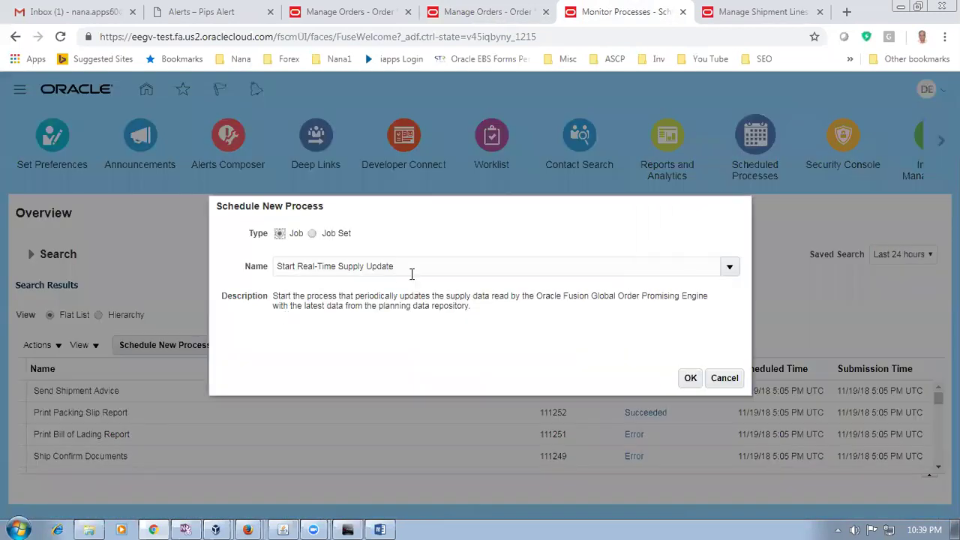
drag(412, 270, 117, 278)
text(au)
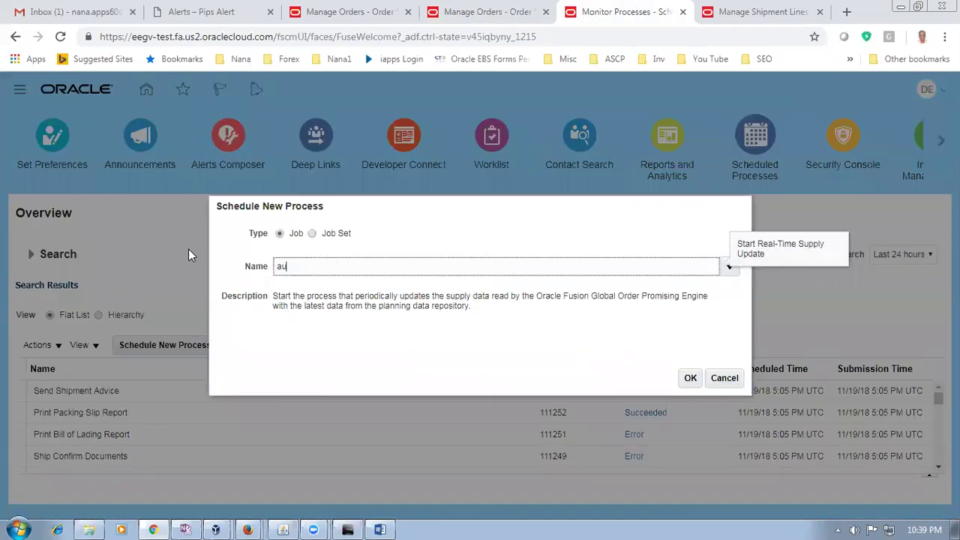
text(toinvoice)
key(Tab)
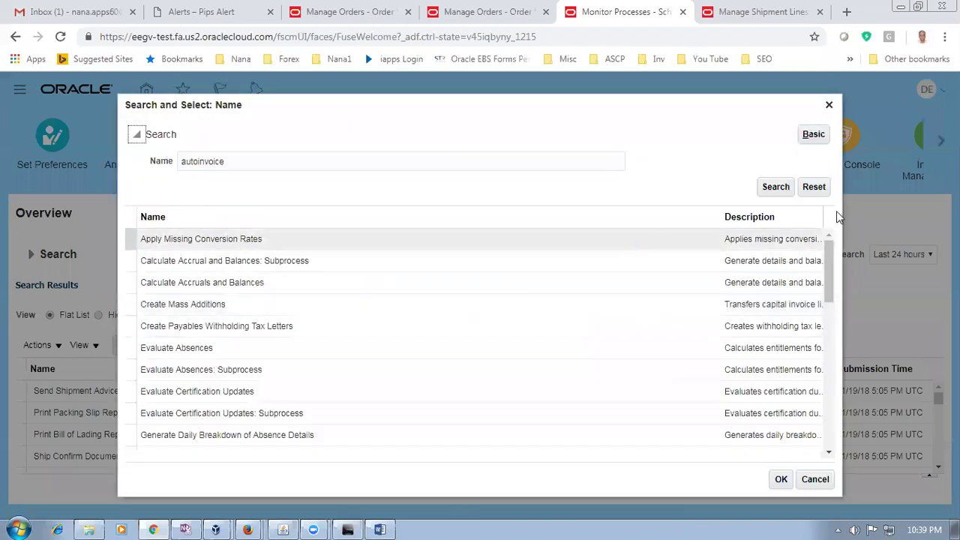
click(775, 186)
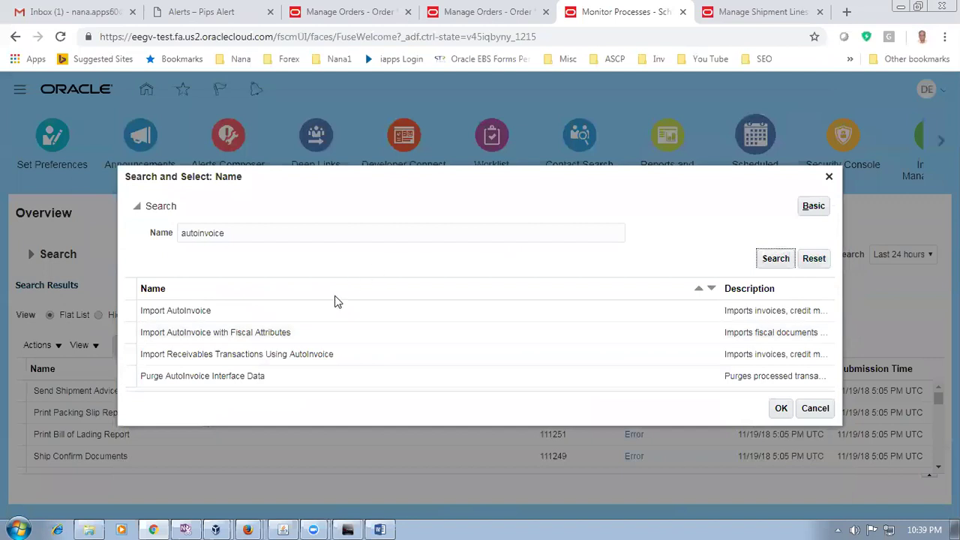
click(303, 312)
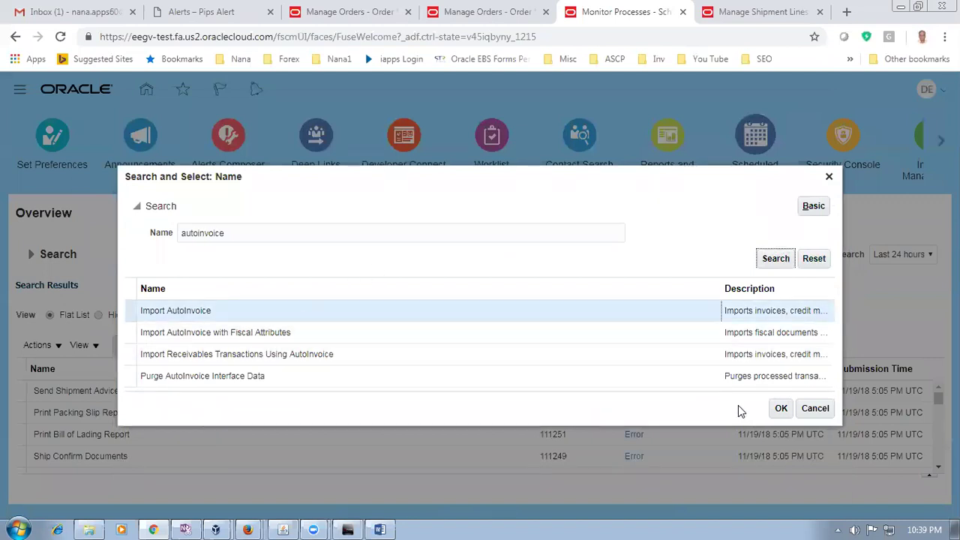
click(779, 408)
click(688, 378)
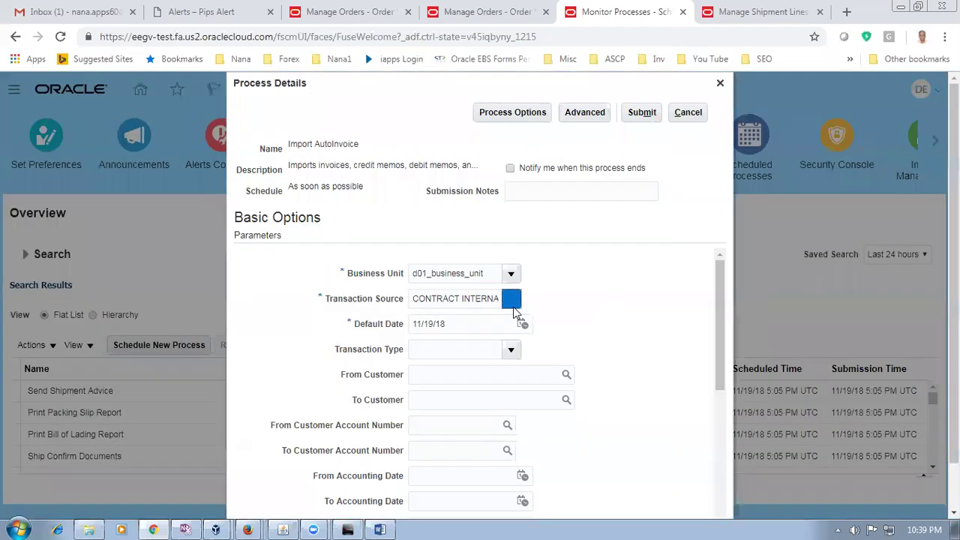
Set the transaction source to Distributed Order Orchestration, restrict the sales order range to the d01_cust1 order's number, and submit Import AutoInvoice
click(511, 301)
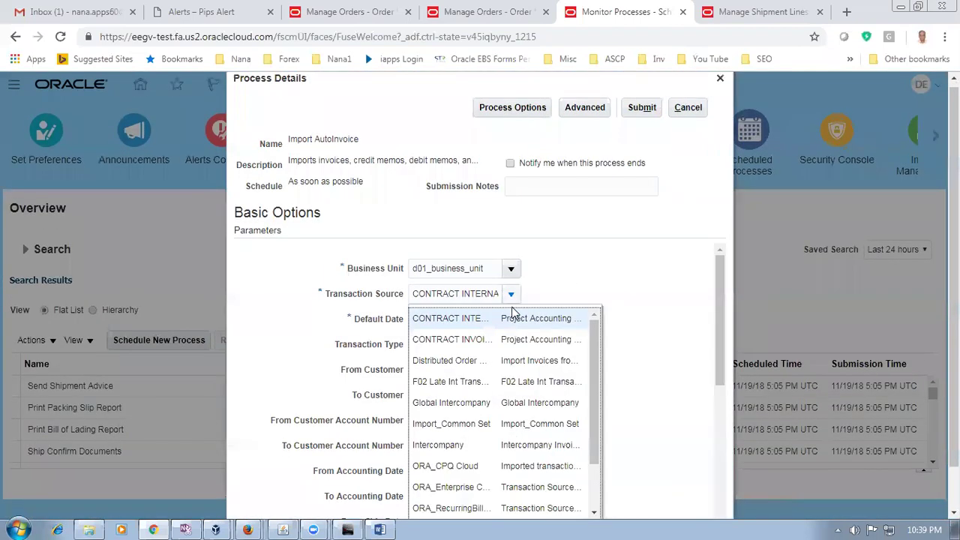
click(489, 363)
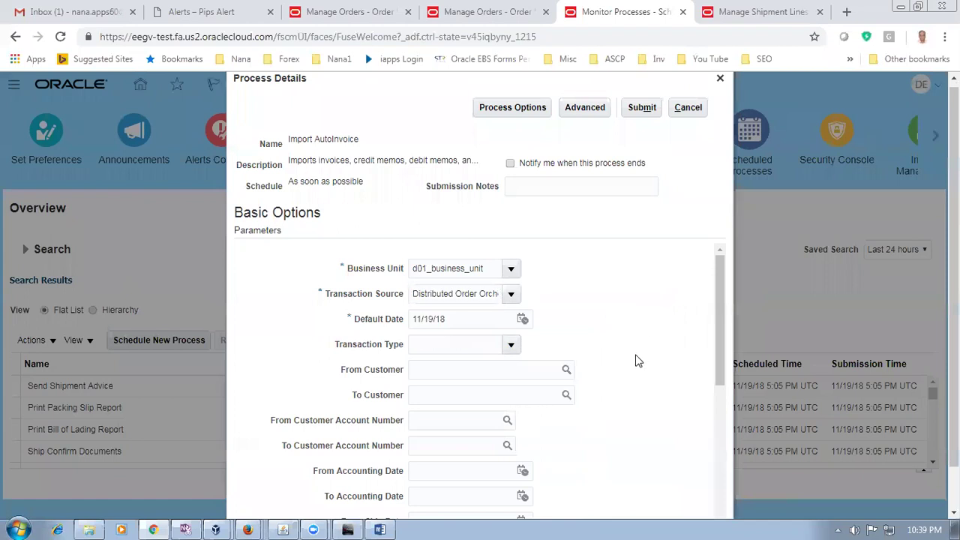
scroll(635, 362, down, 3)
scroll(600, 390, down, 1)
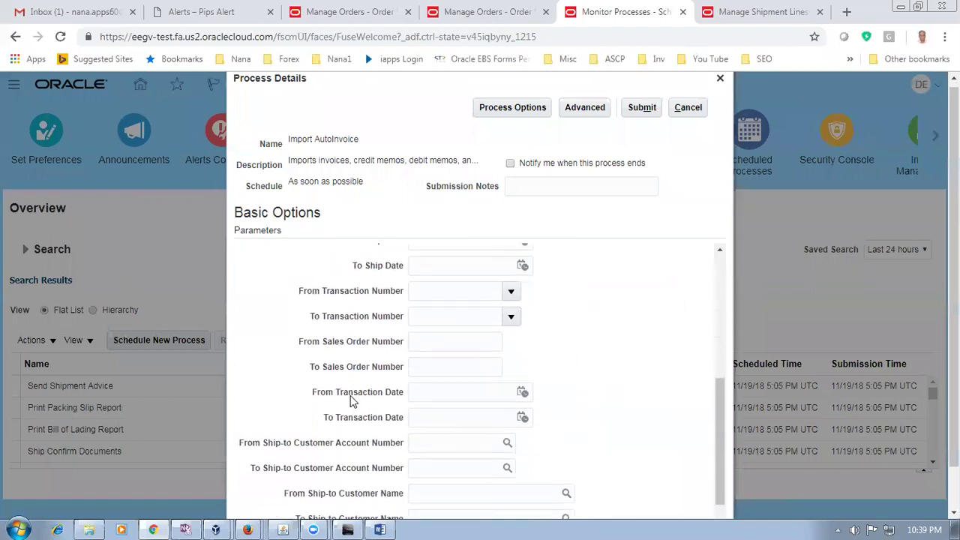
click(435, 343)
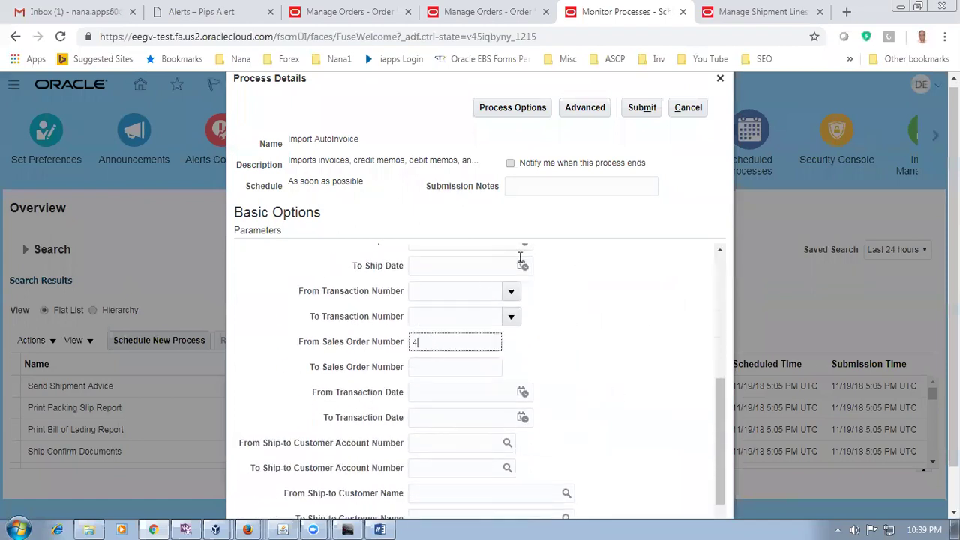
key(Tab)
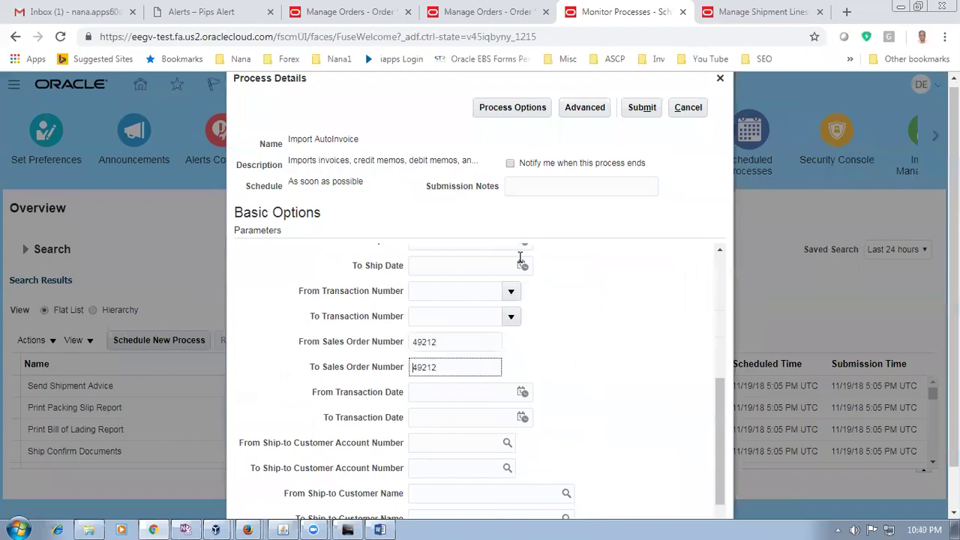
scroll(644, 289, up, 4)
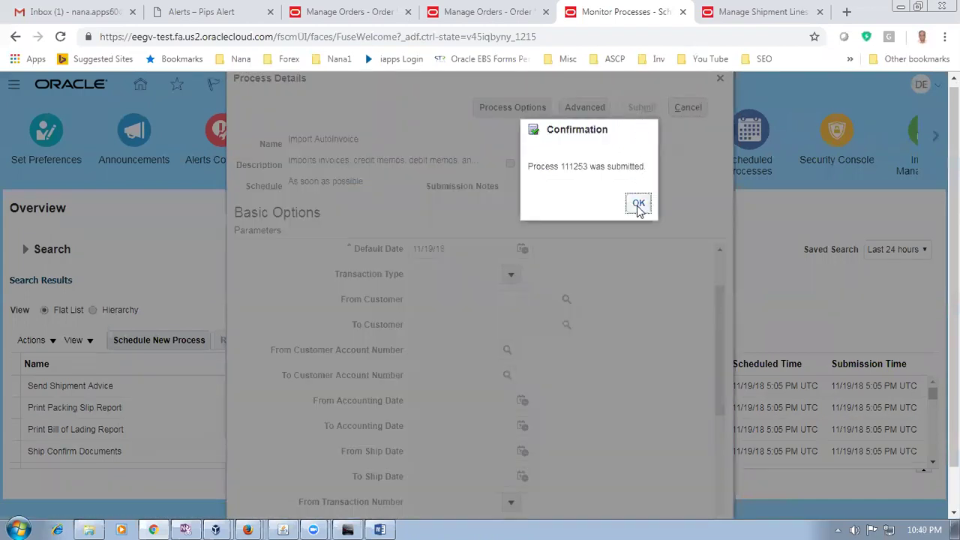
click(638, 206)
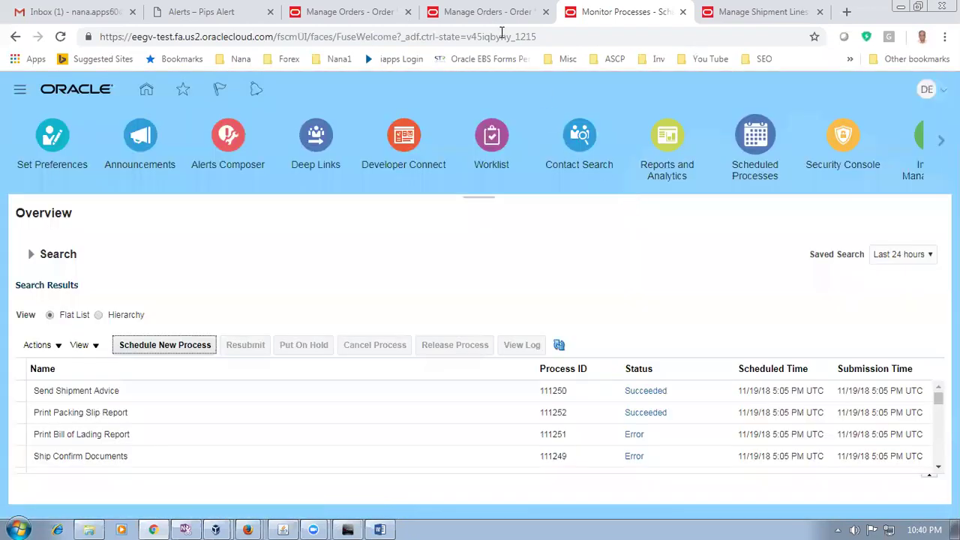
Check the d01_cust1 order's fulfillment line statuses, and refresh the scheduled processes list to check the progress of Import AutoInvoice
click(487, 15)
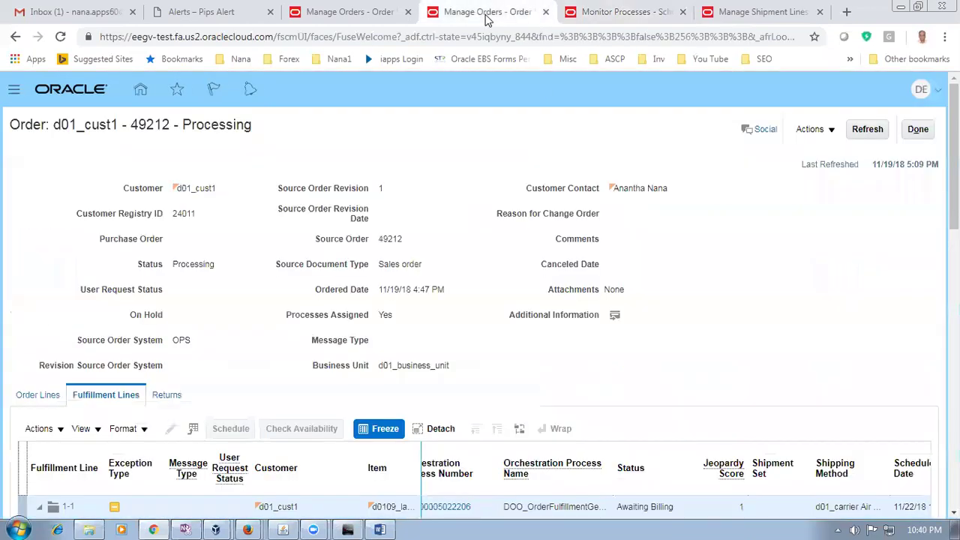
scroll(726, 419, down, 4)
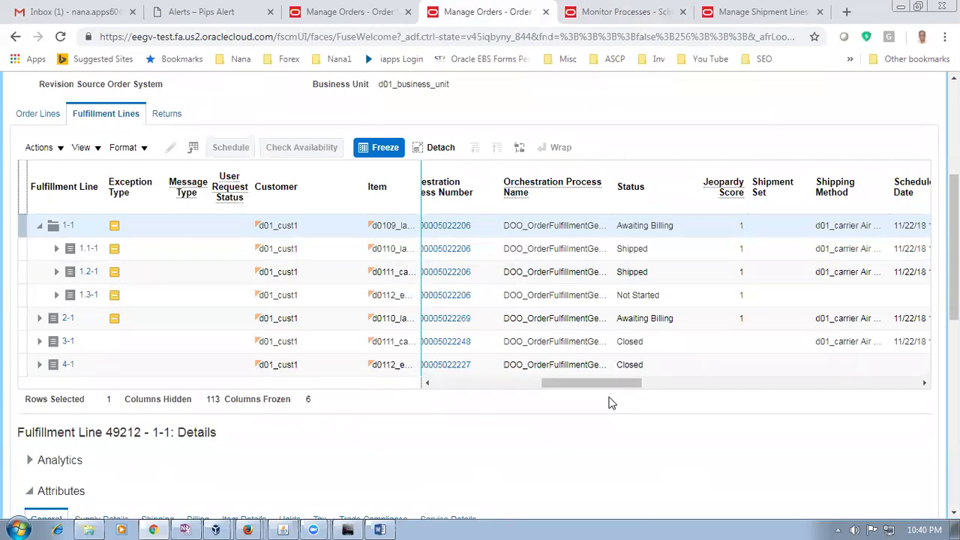
click(622, 12)
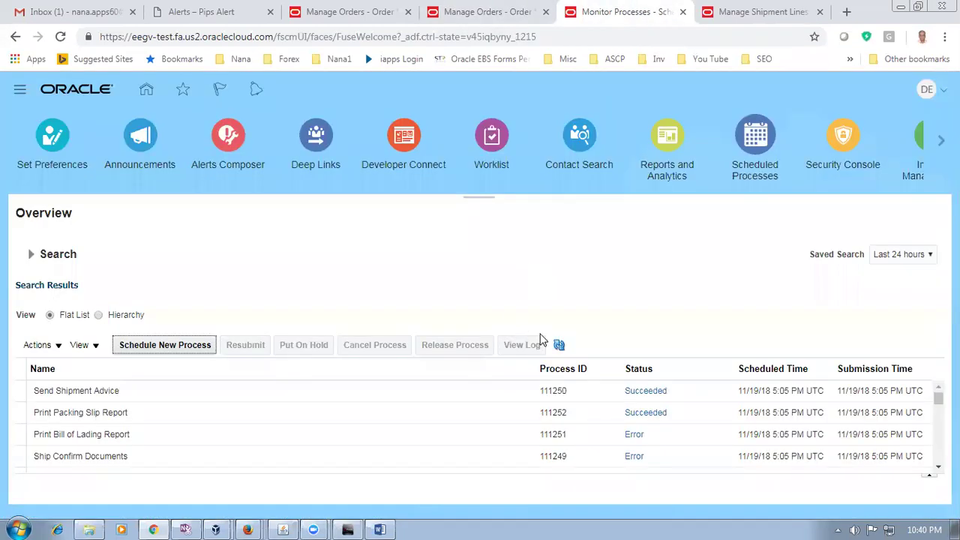
click(560, 346)
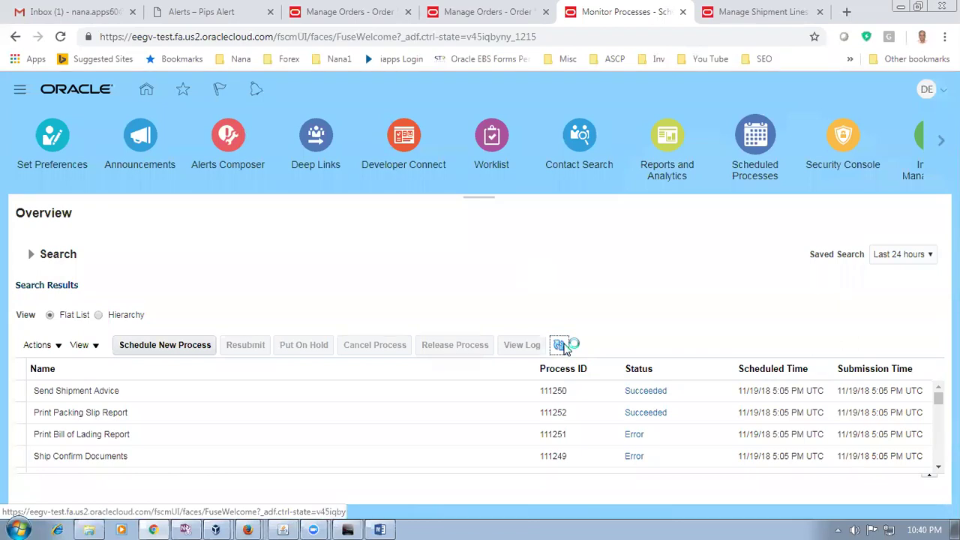
click(560, 345)
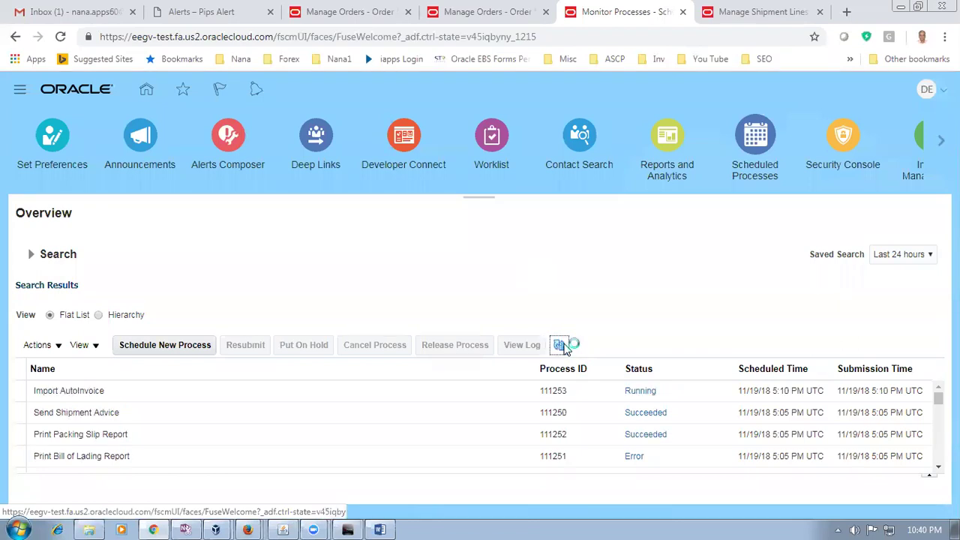
Keep refreshing the scheduled processes list to check Import AutoInvoice, Notify Feeder System of Receivables Transactions and the execution report
click(561, 345)
click(560, 345)
click(561, 345)
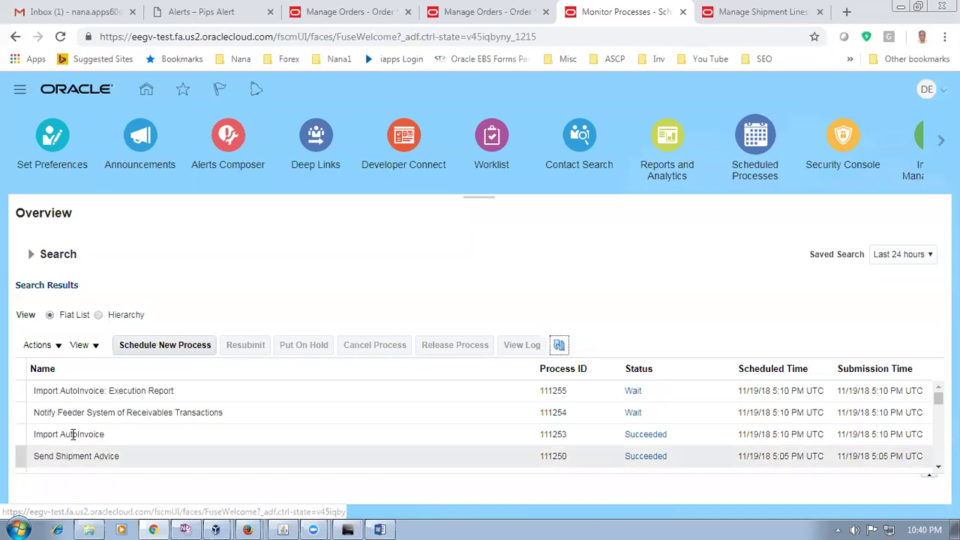
click(93, 413)
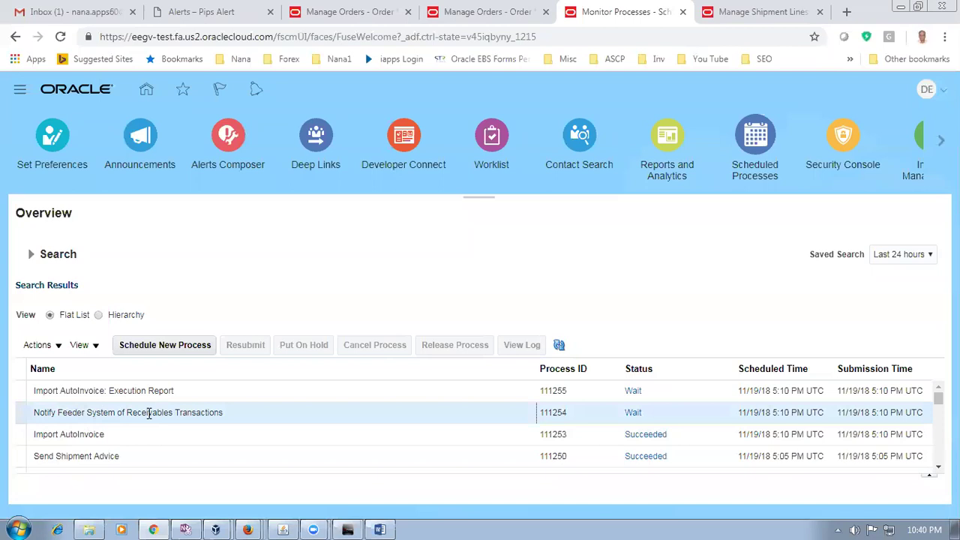
click(555, 346)
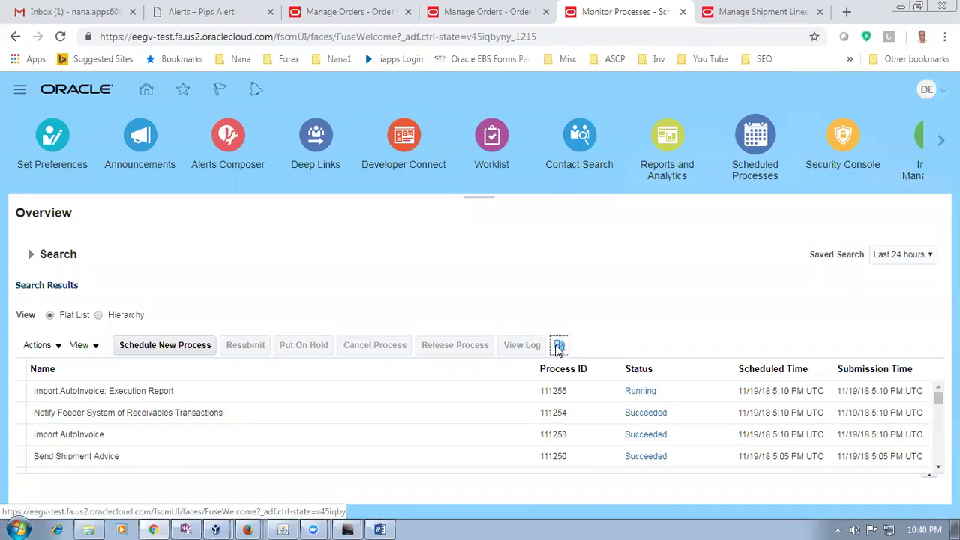
Return to the d01_cust1 order, refresh it, and check the billing status of its fulfillment lines
click(488, 12)
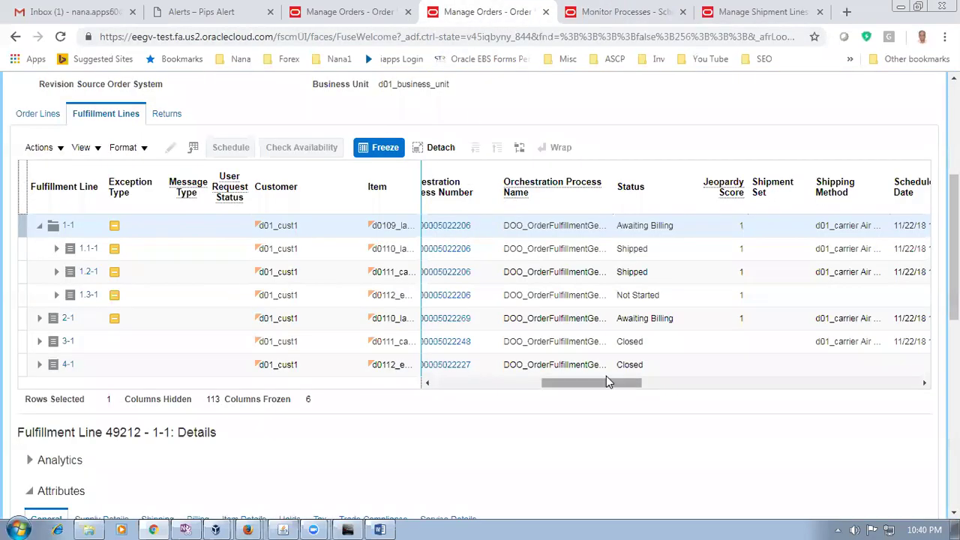
scroll(691, 393, up, 5)
click(867, 129)
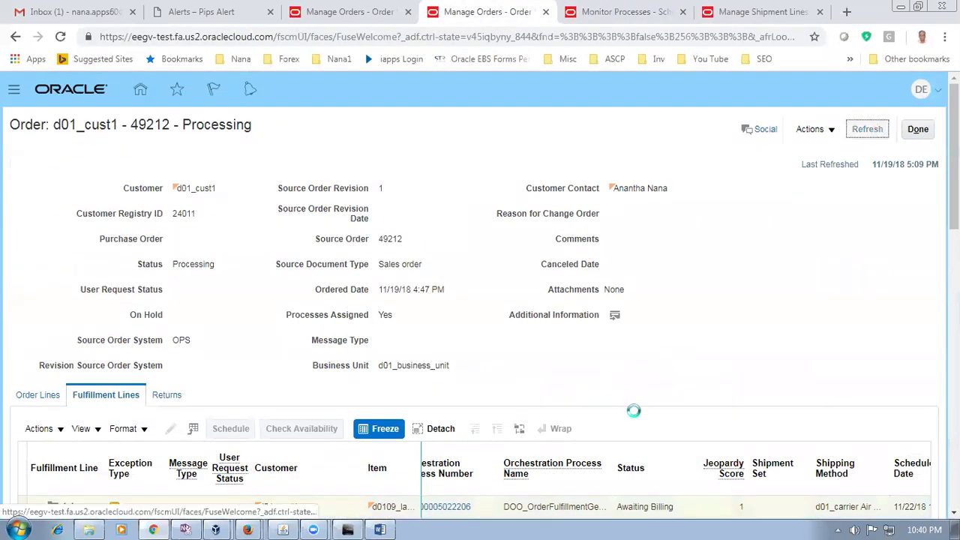
scroll(650, 389, down, 2)
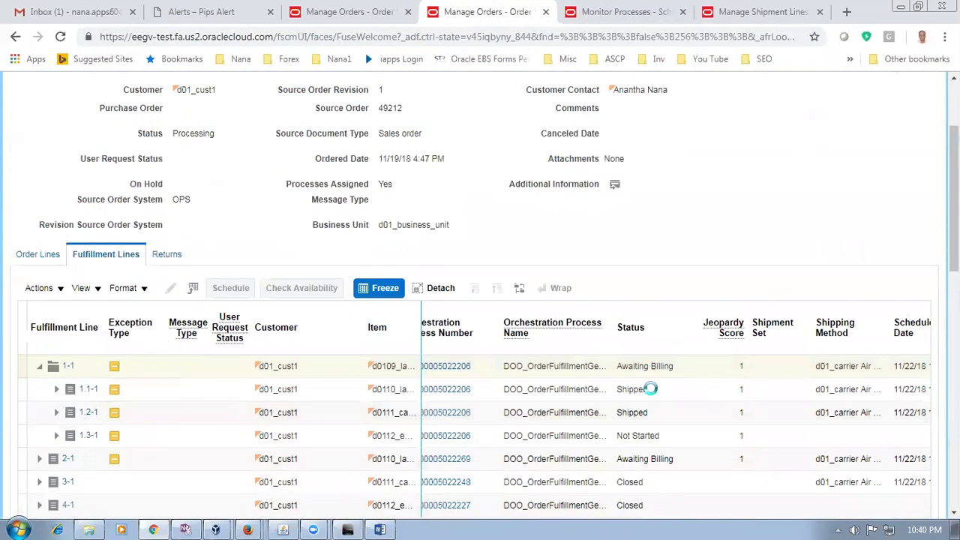
scroll(654, 383, down, 4)
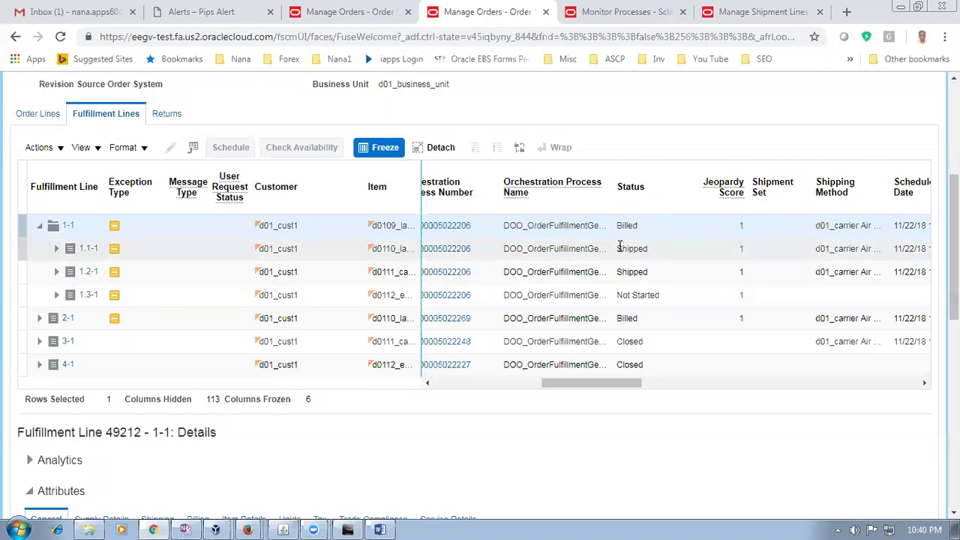
Refresh the order again and examine the statuses of kit line 1-1, its components, and separate lines 2-1 to 4-1
scroll(651, 218, up, 5)
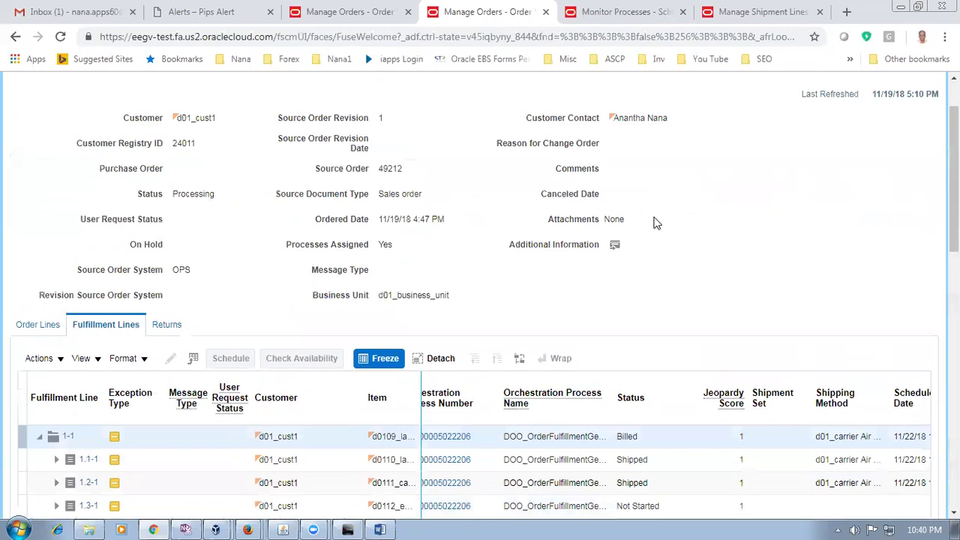
click(868, 129)
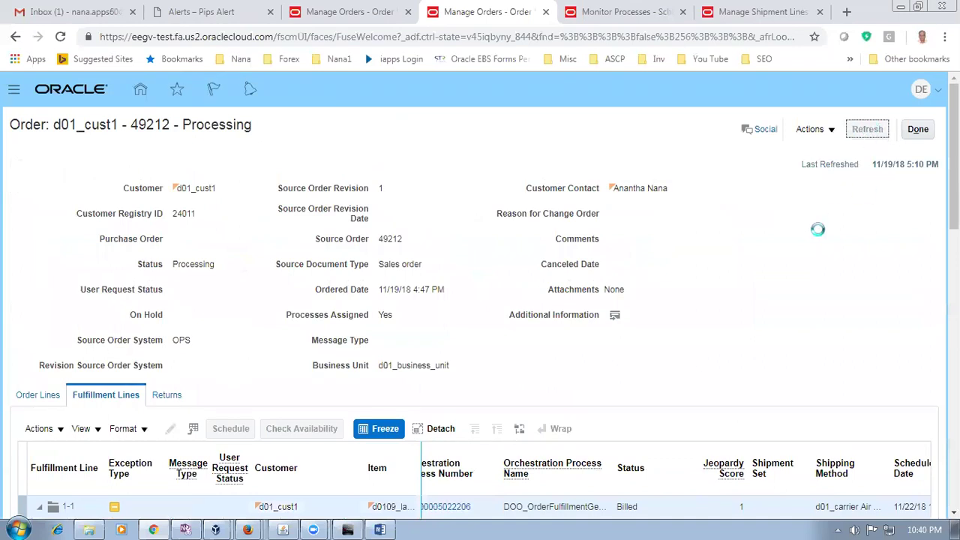
scroll(818, 236, down, 3)
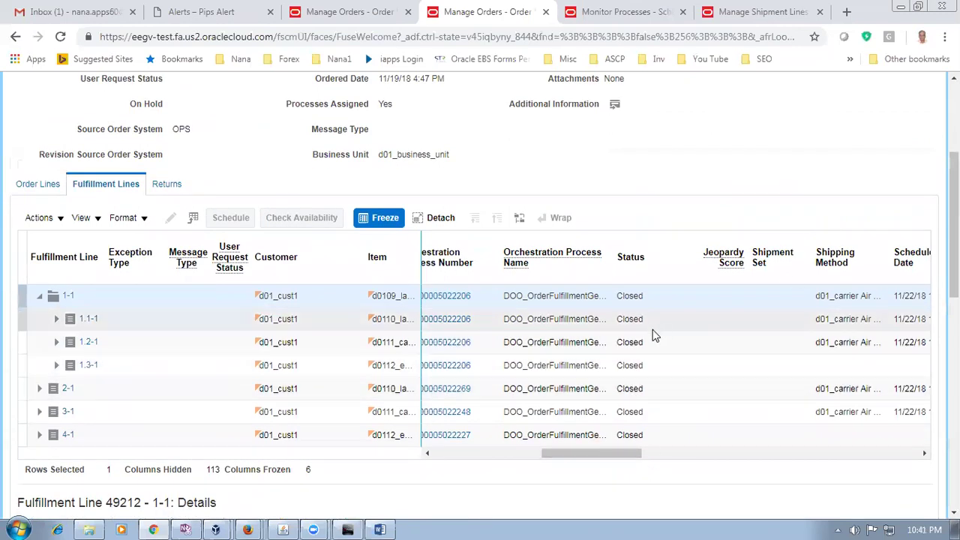
click(705, 296)
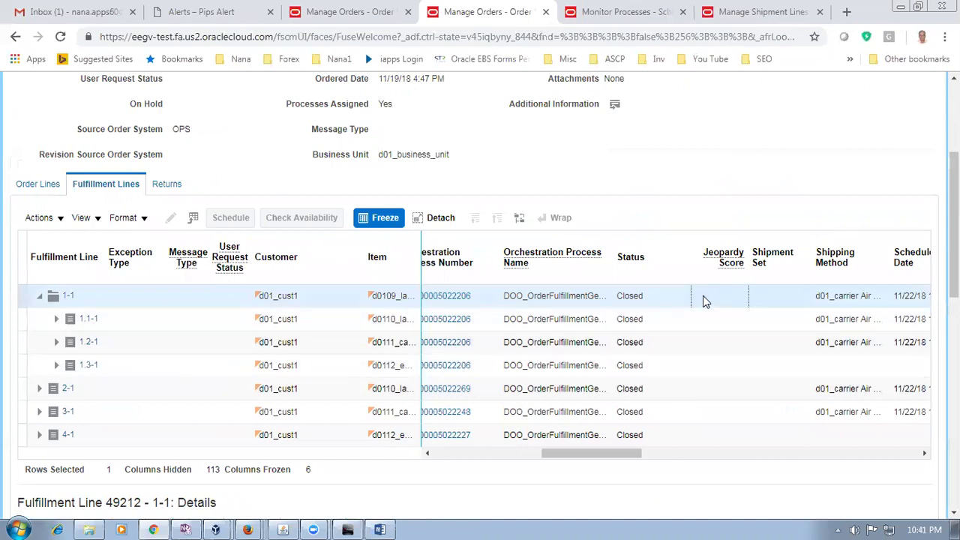
click(668, 375)
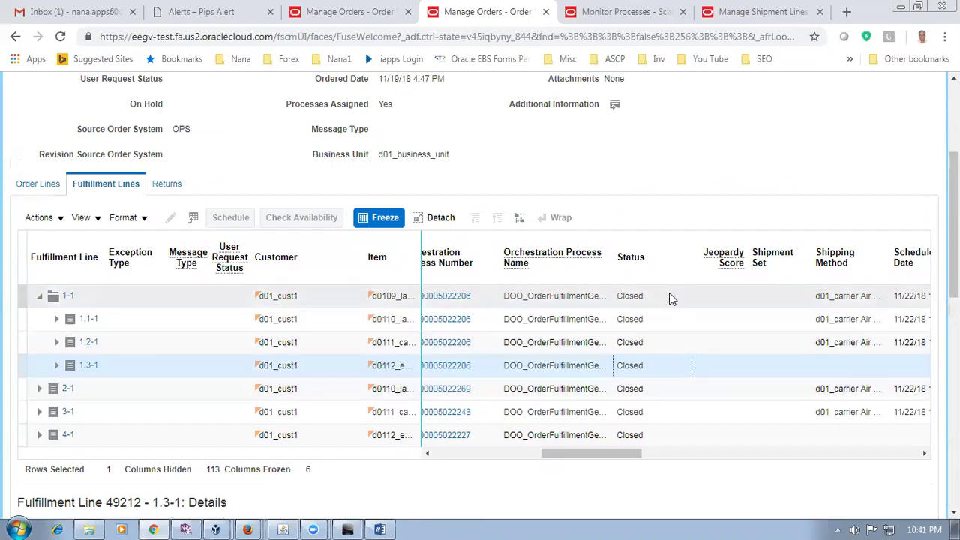
click(667, 391)
click(661, 438)
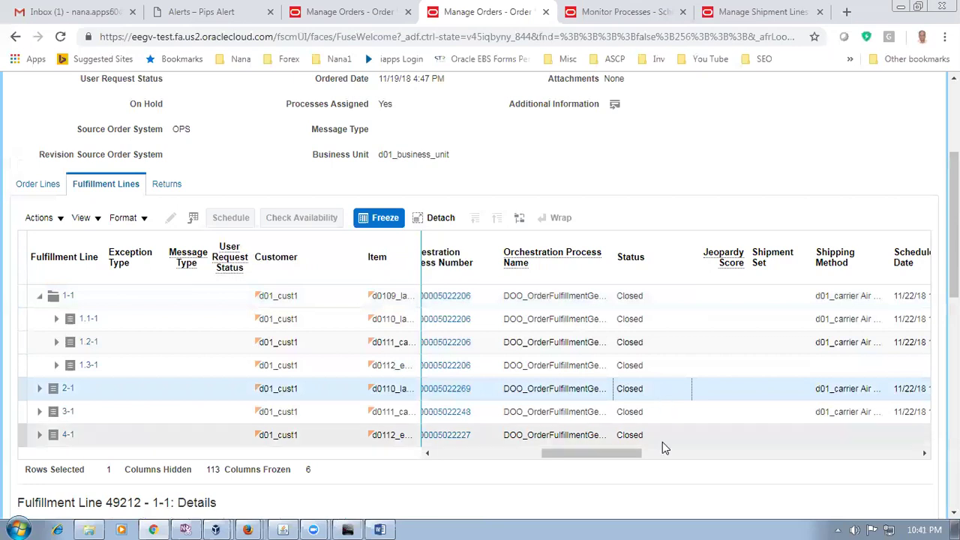
click(653, 392)
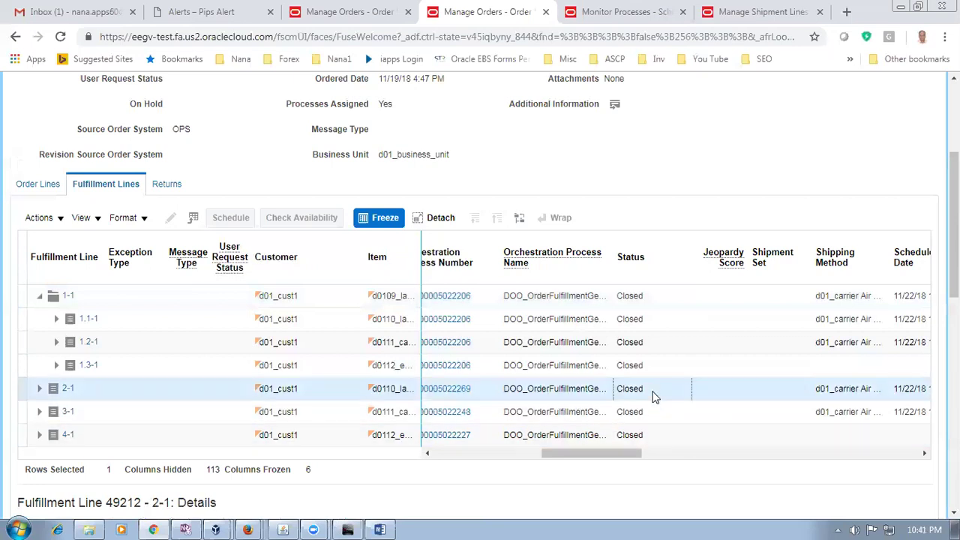
click(673, 296)
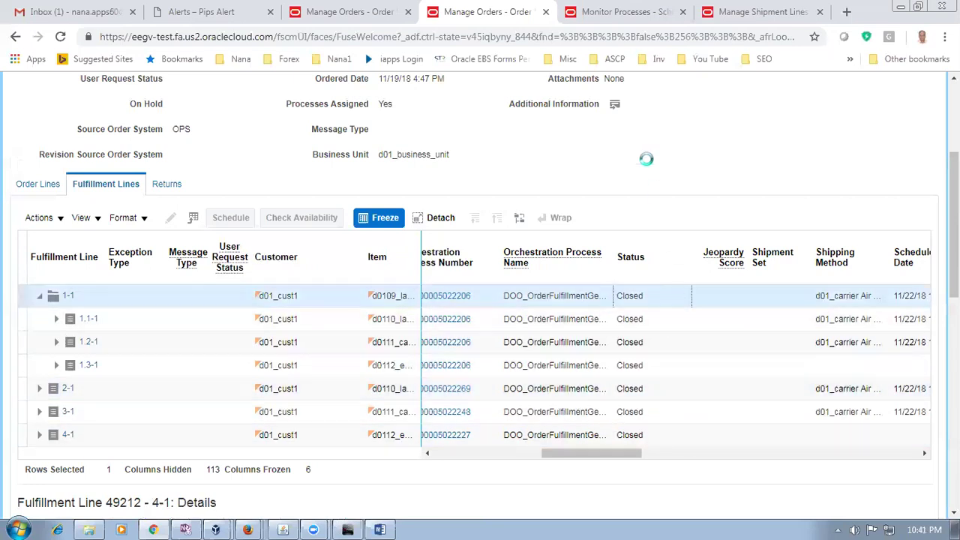
Switch from the scheduled processes to Receivables Billing and open the Manage Transactions page
click(609, 13)
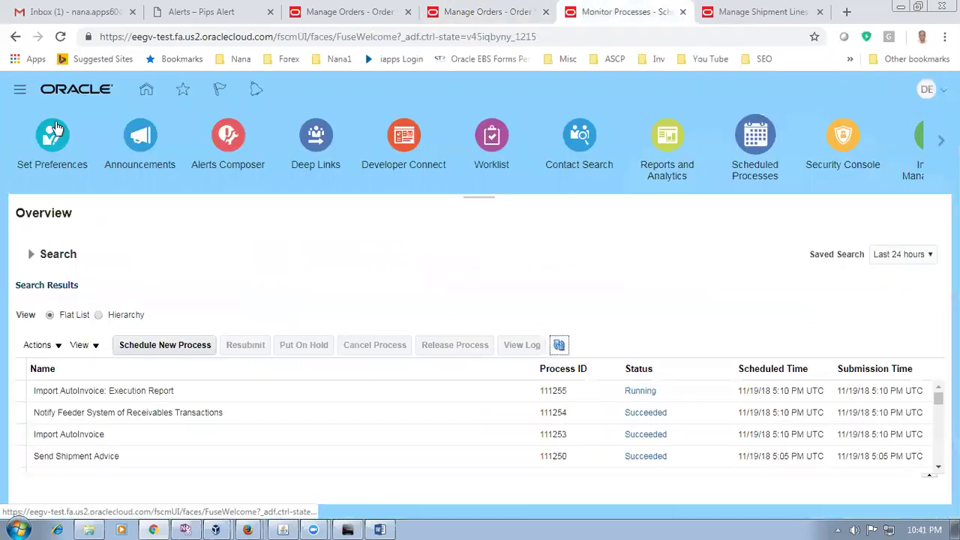
click(15, 93)
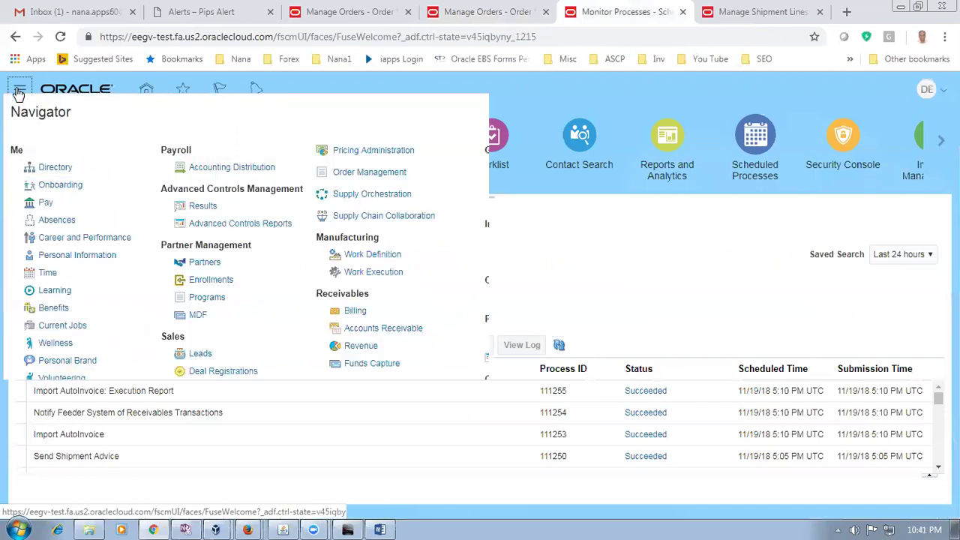
click(355, 312)
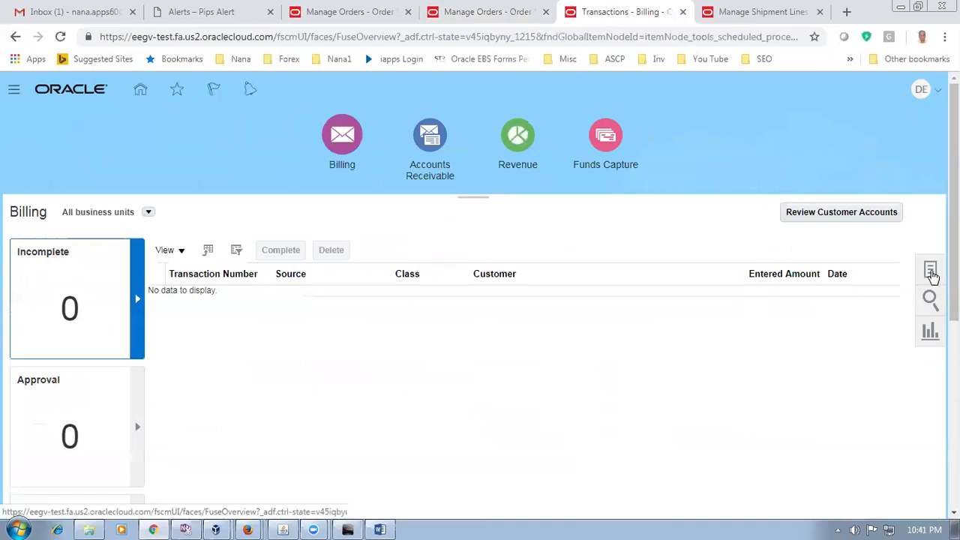
click(931, 273)
click(822, 260)
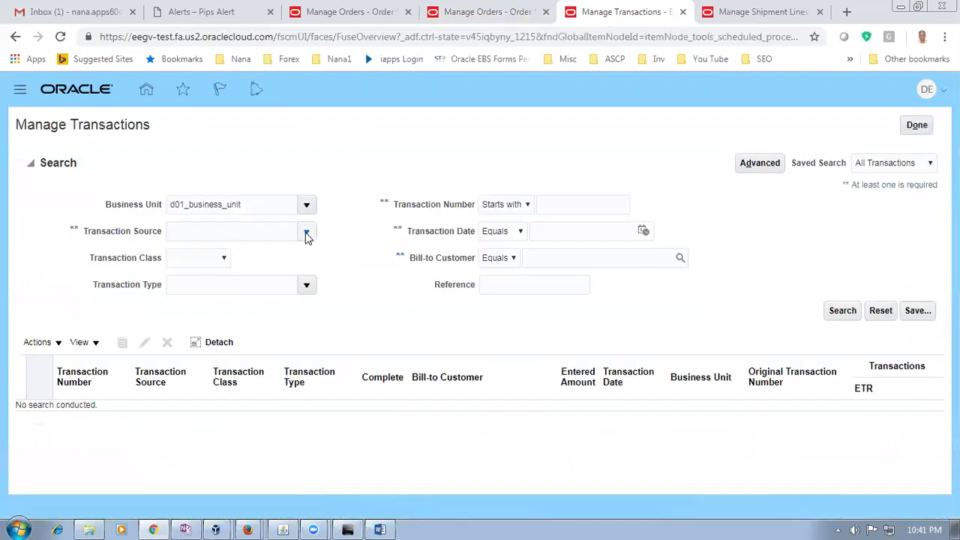
Search transactions with source Distributed Order Orchestration, using the d01_cust1 order's number as the reference
click(304, 234)
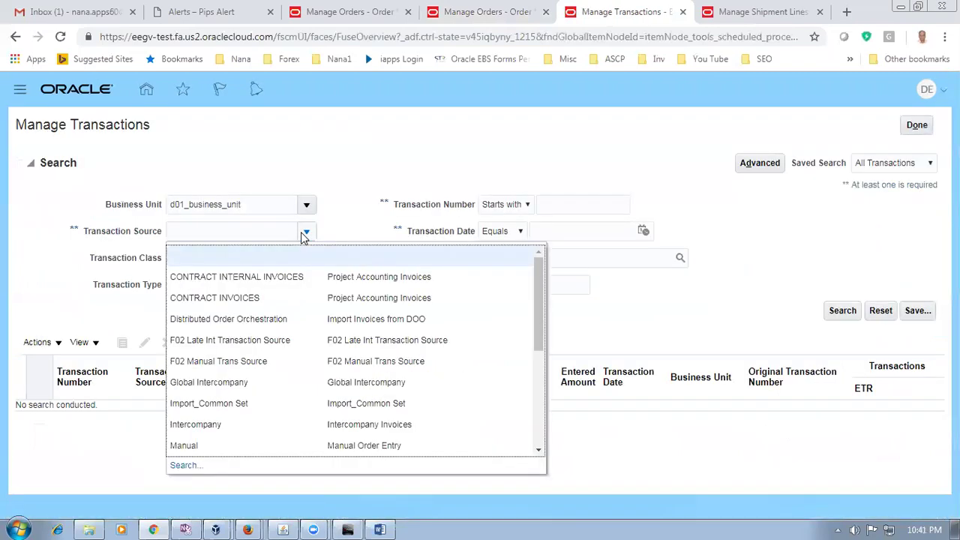
click(284, 319)
click(531, 288)
text(492)
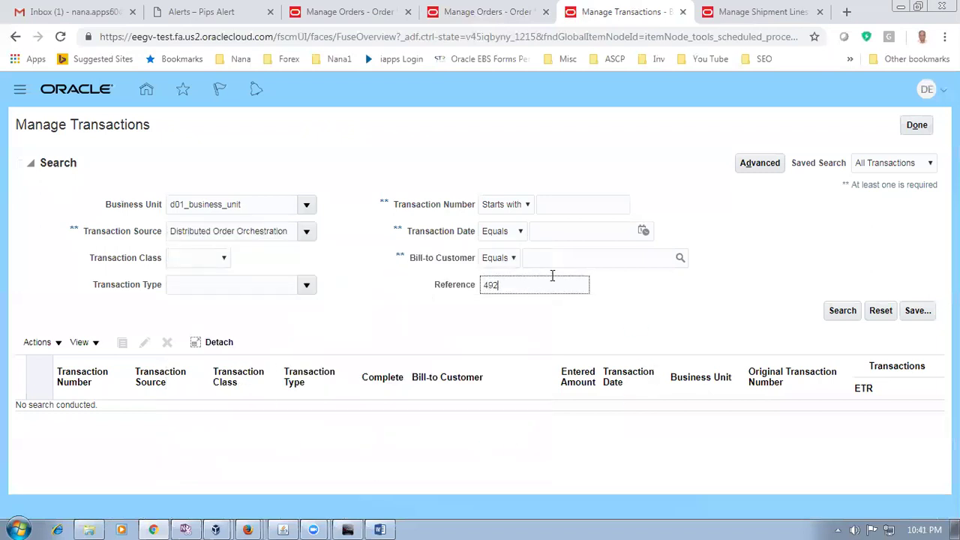
text(12)
click(846, 311)
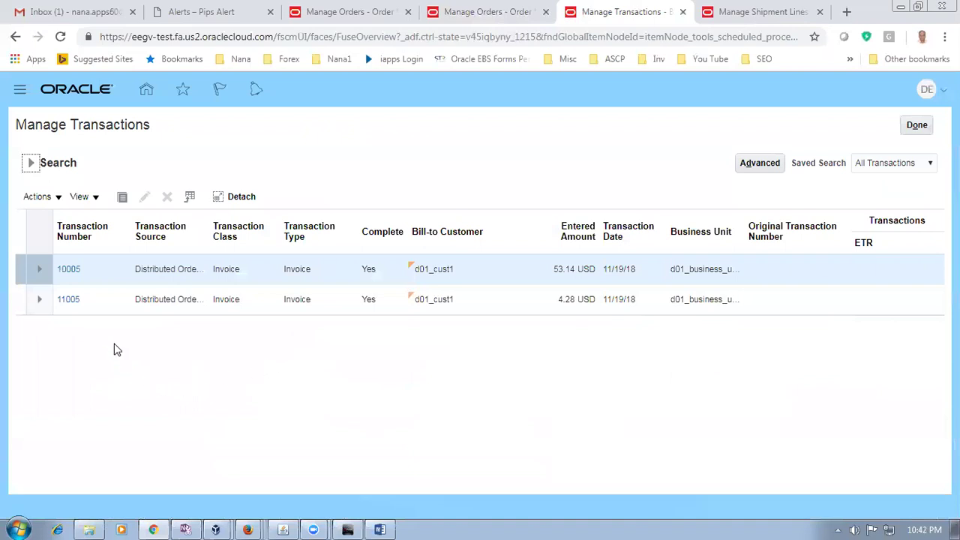
Open the 4.28 USD invoice, review its invoice lines and totals, and leave it without saving
click(68, 303)
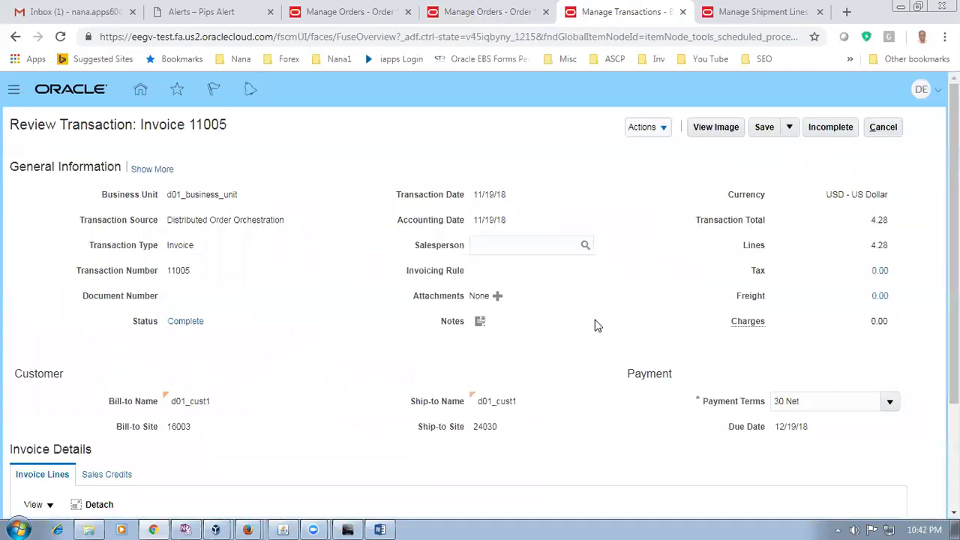
scroll(598, 330, down, 2)
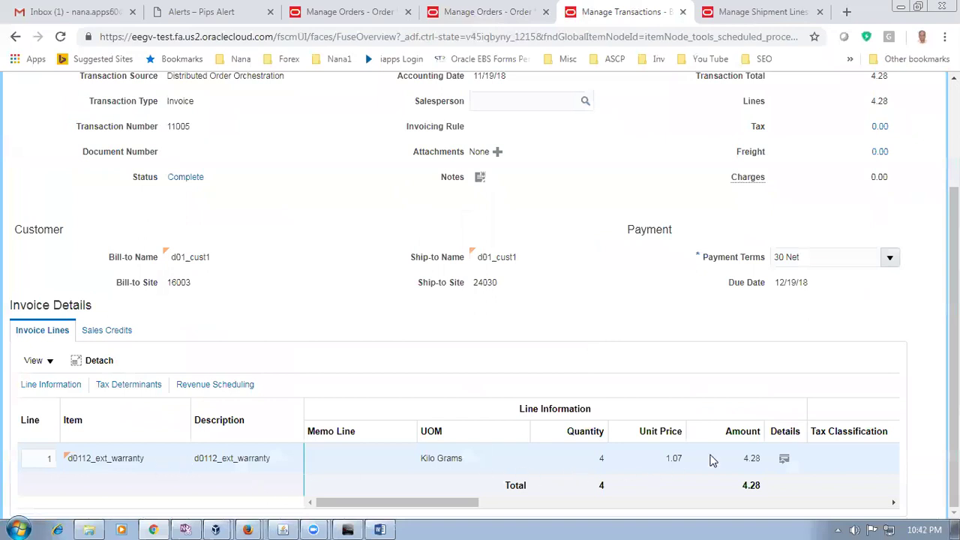
scroll(751, 371, up, 2)
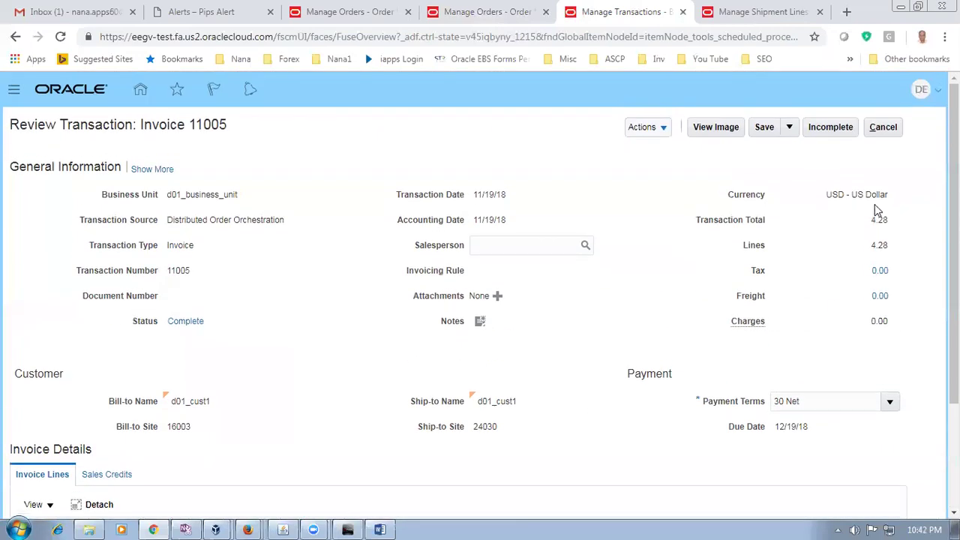
click(884, 128)
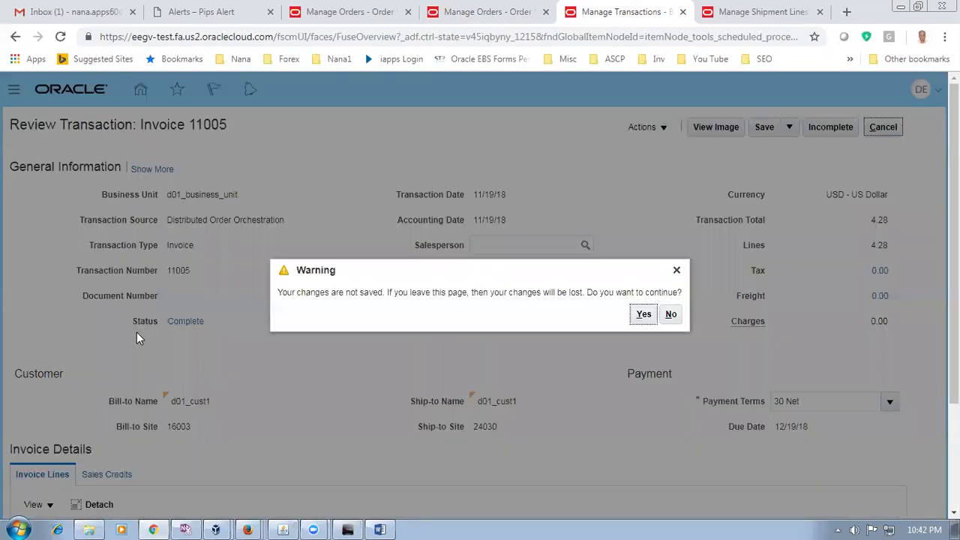
click(643, 314)
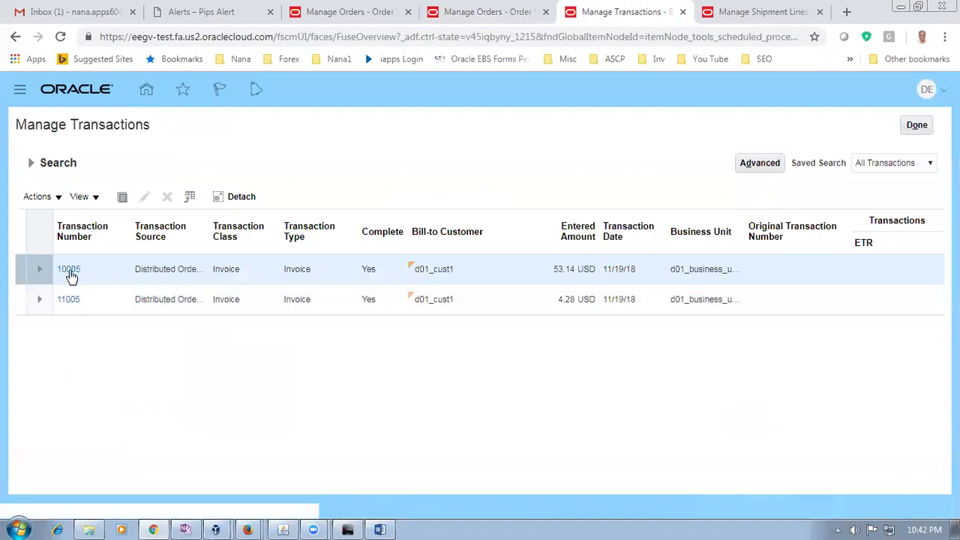
Open the 53.14 USD invoice for d01_cust1 and review its invoice lines
click(69, 270)
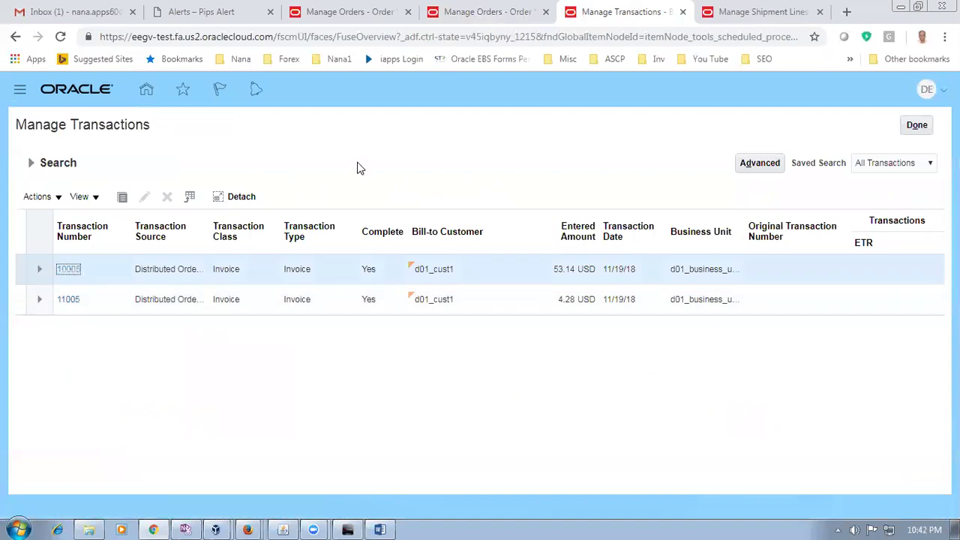
scroll(502, 314, down, 3)
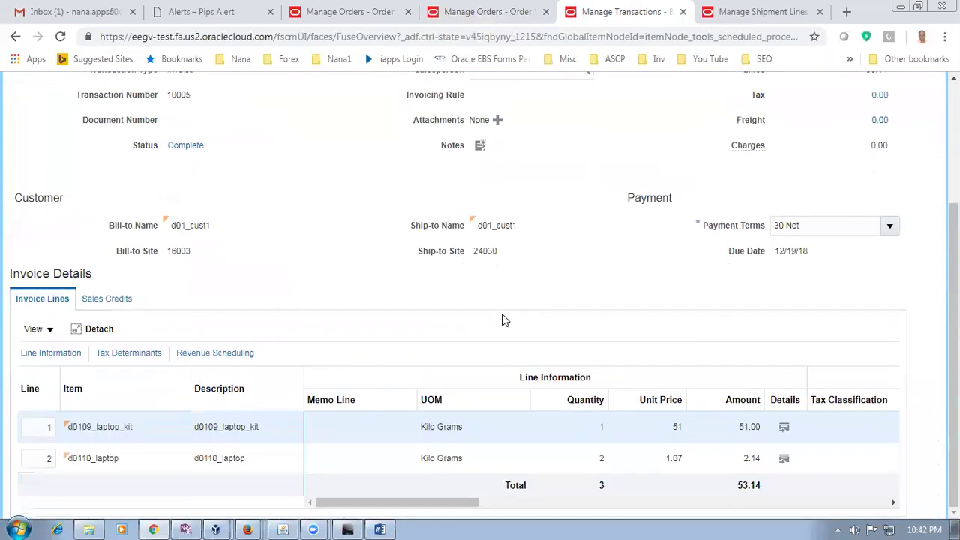